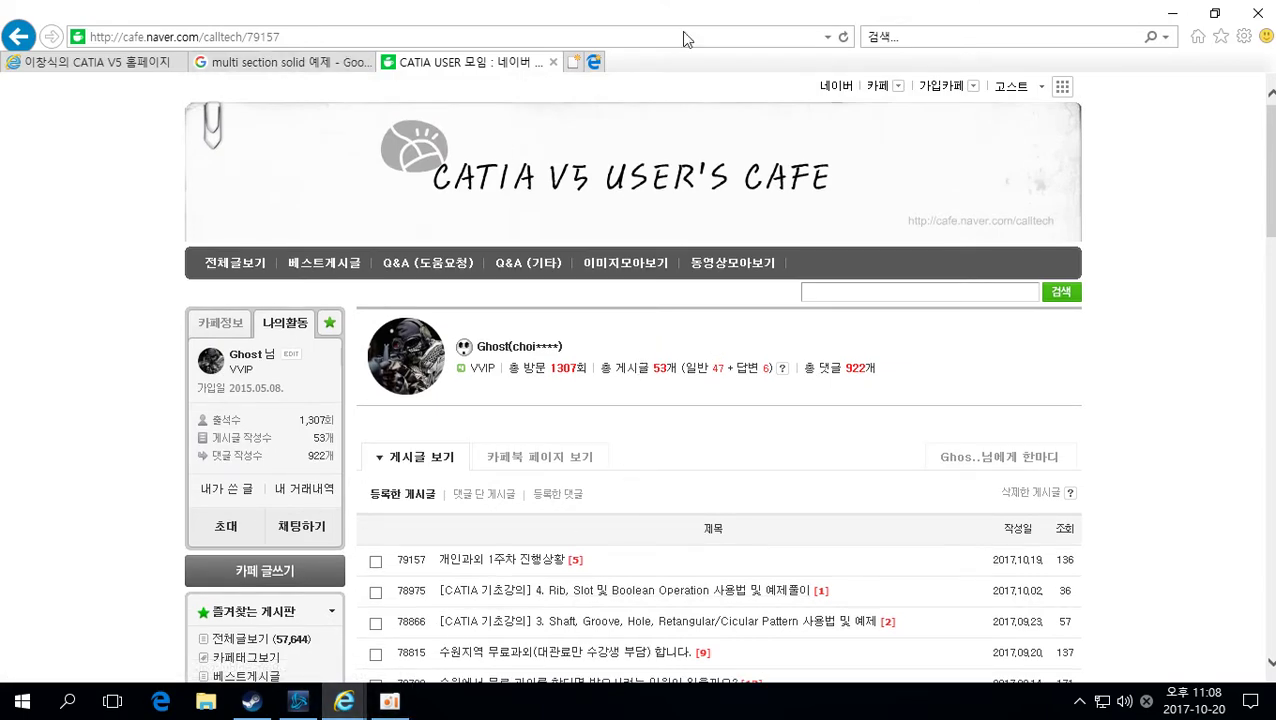
{"action": "left_click", "coordinate": [1172, 13]}
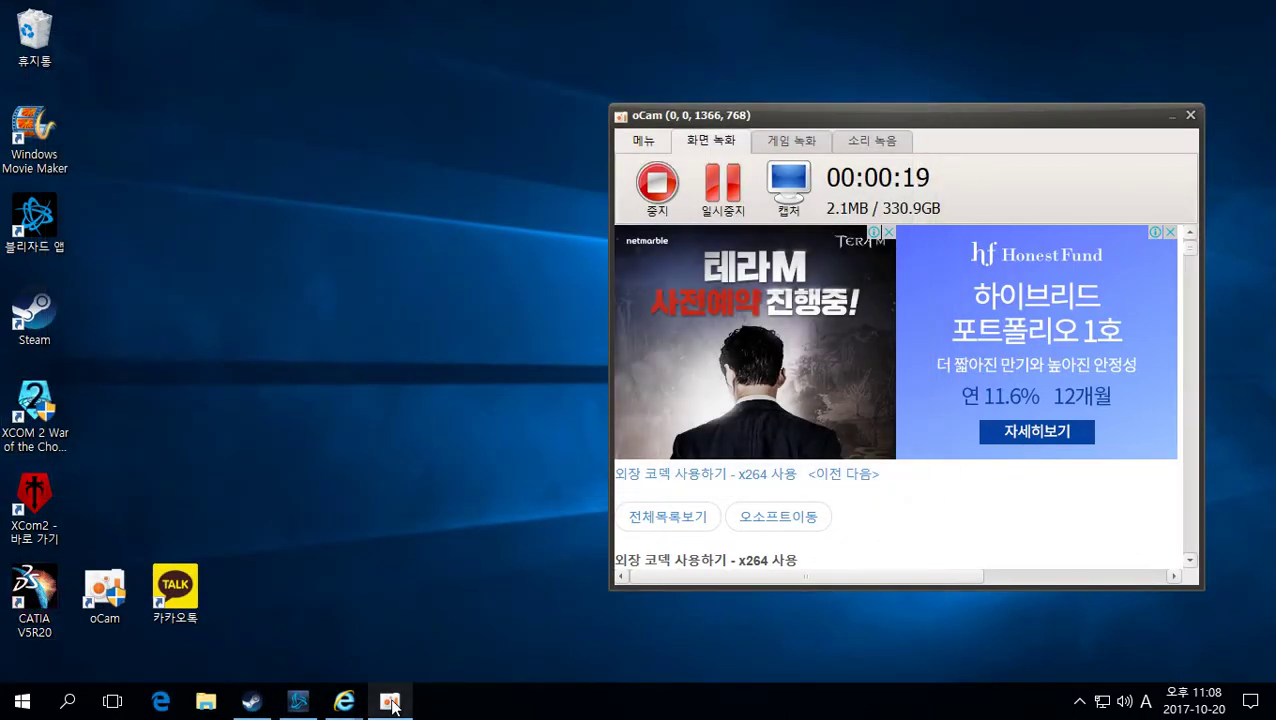
{"action": "mouse_move", "coordinate": [343, 701]}
{"action": "left_click", "coordinate": [555, 654]}
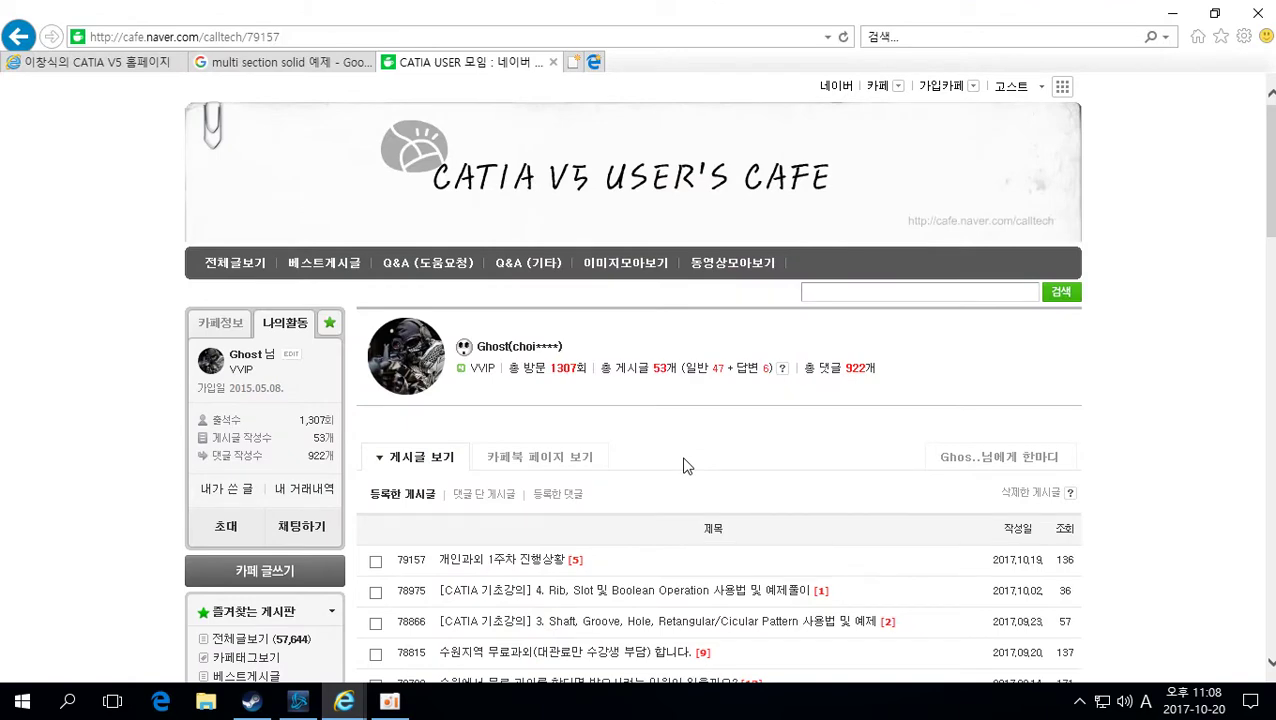
{"action": "left_click", "coordinate": [274, 63]}
{"action": "scroll", "coordinate": [785, 420], "scroll_direction": "up", "scroll_amount": 1}
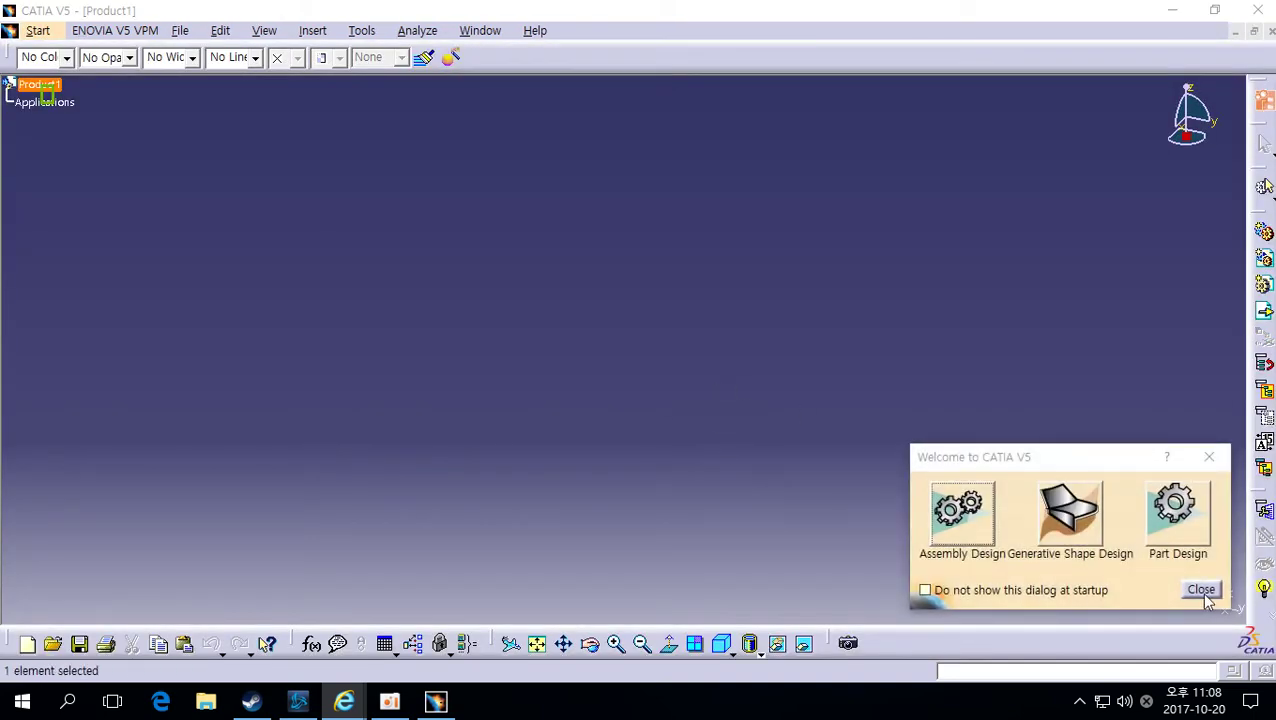
Start a new part in the CATIA V5 Part Design workbench and dock the floating Tools toolbar.
{"action": "left_click", "coordinate": [1206, 596]}
{"action": "left_click", "coordinate": [1264, 100]}
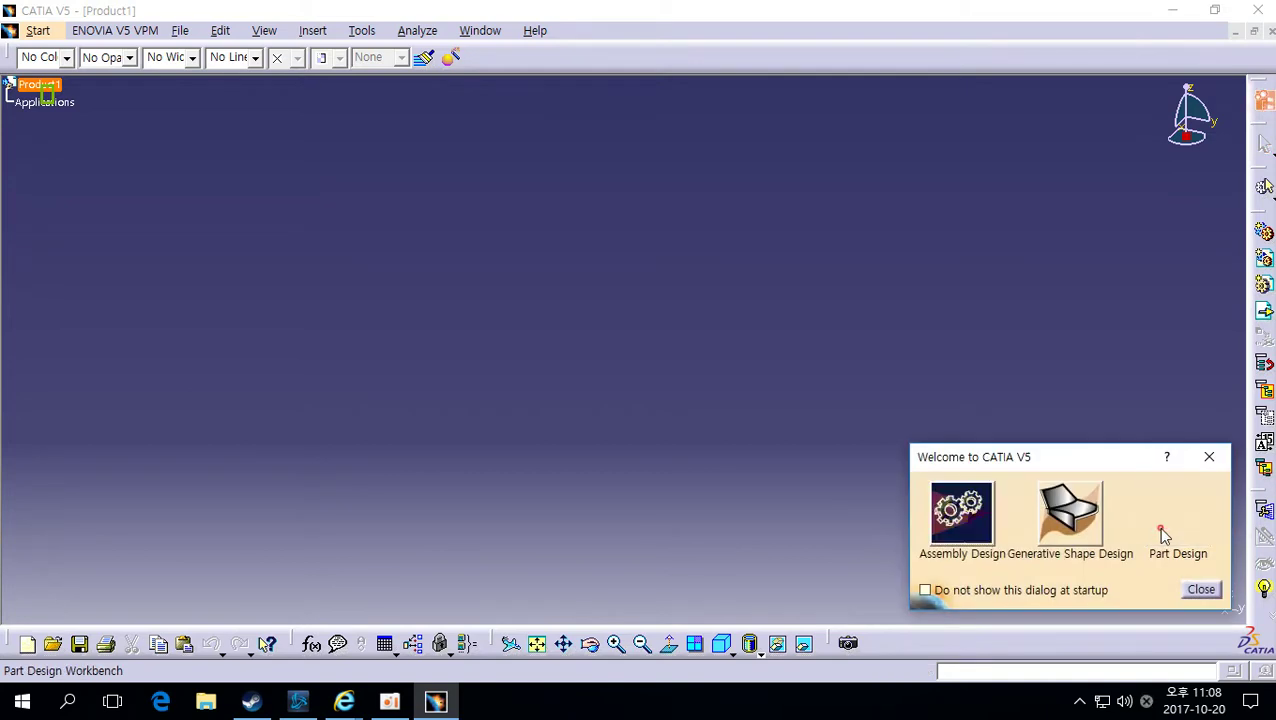
{"action": "left_click", "coordinate": [1175, 515]}
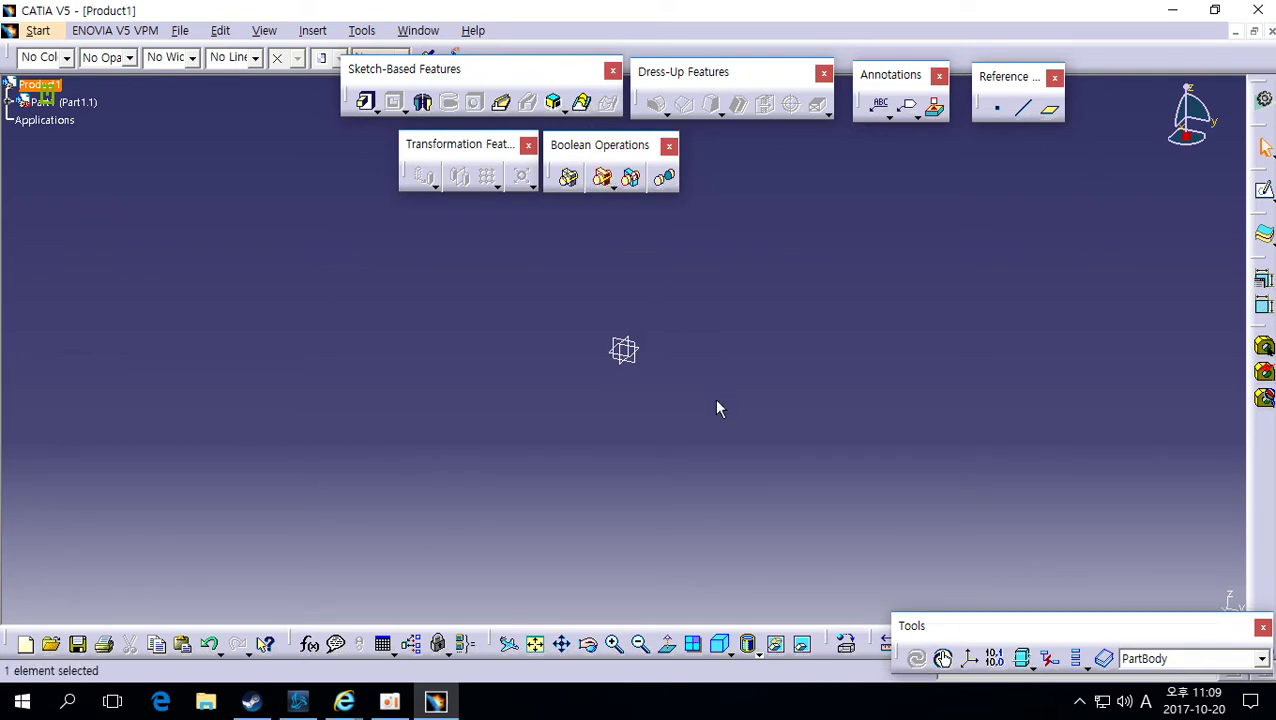
{"action": "left_click_drag", "start_coordinate": [1100, 622], "coordinate": [1103, 630]}
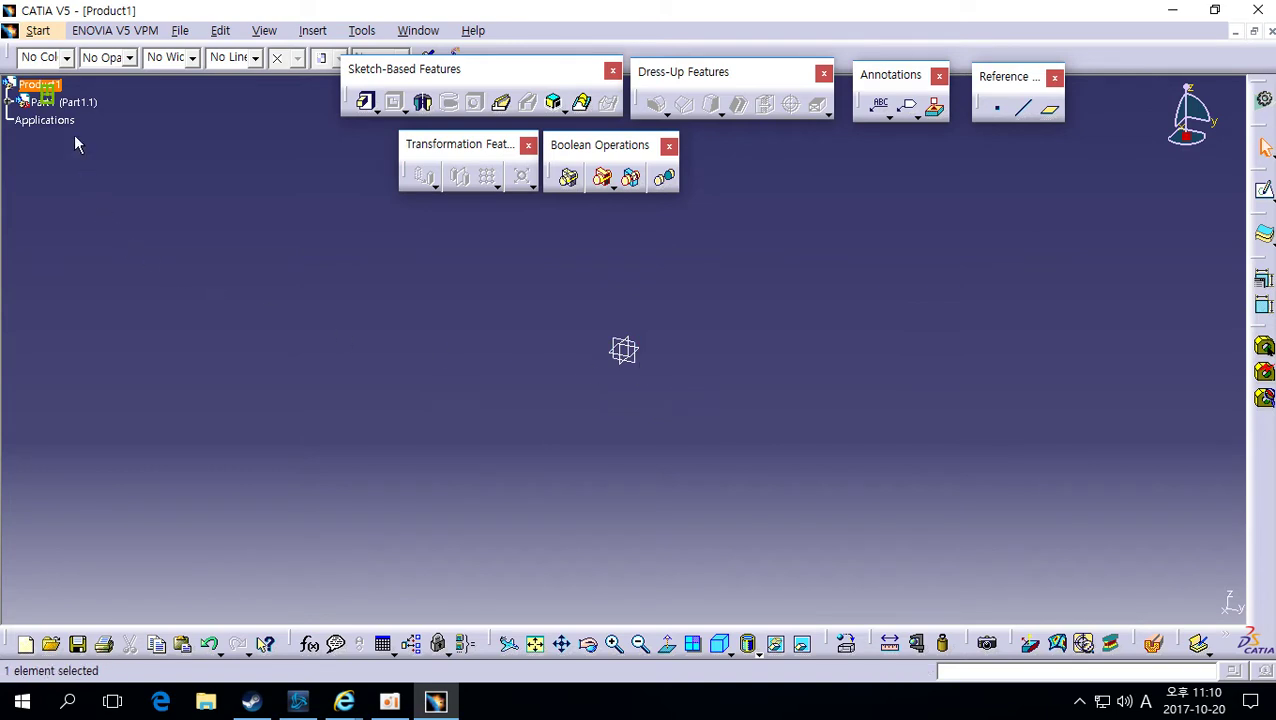
Open a sketch on Part1's yz plane and draw a circle about 52 mm in diameter centred on the origin.
{"action": "left_click", "coordinate": [11, 101]}
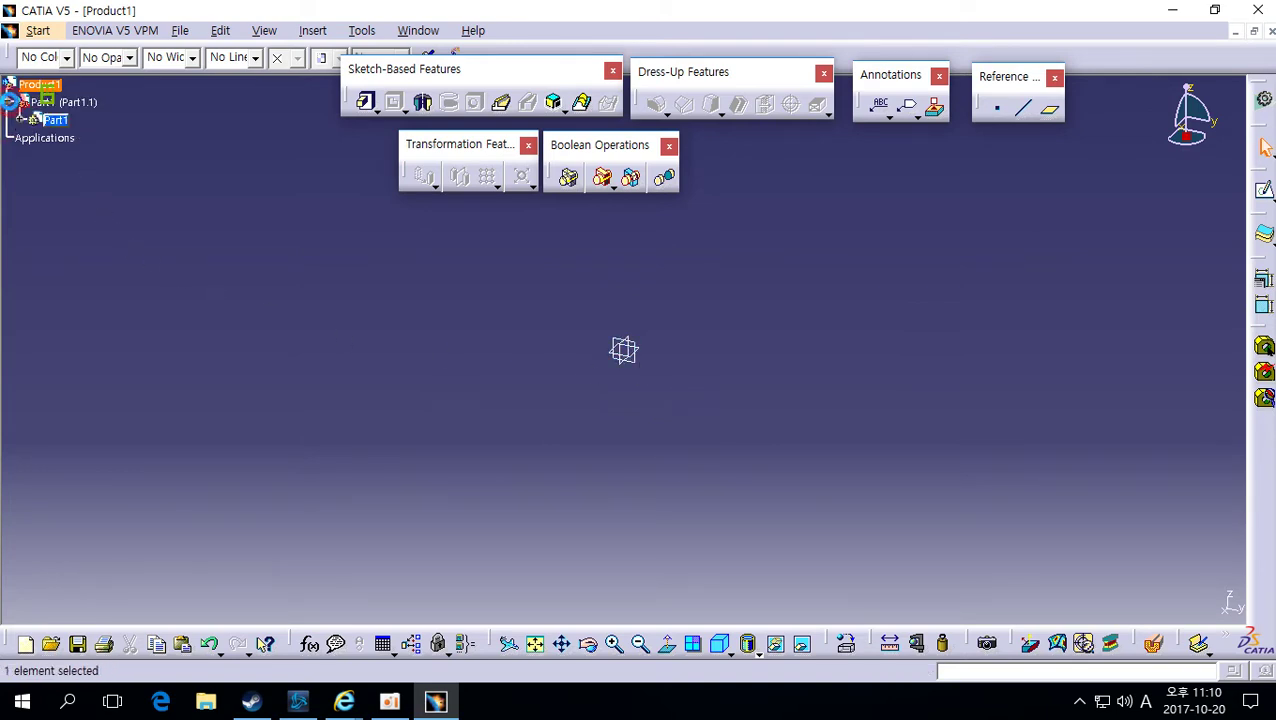
{"action": "left_click", "coordinate": [19, 119]}
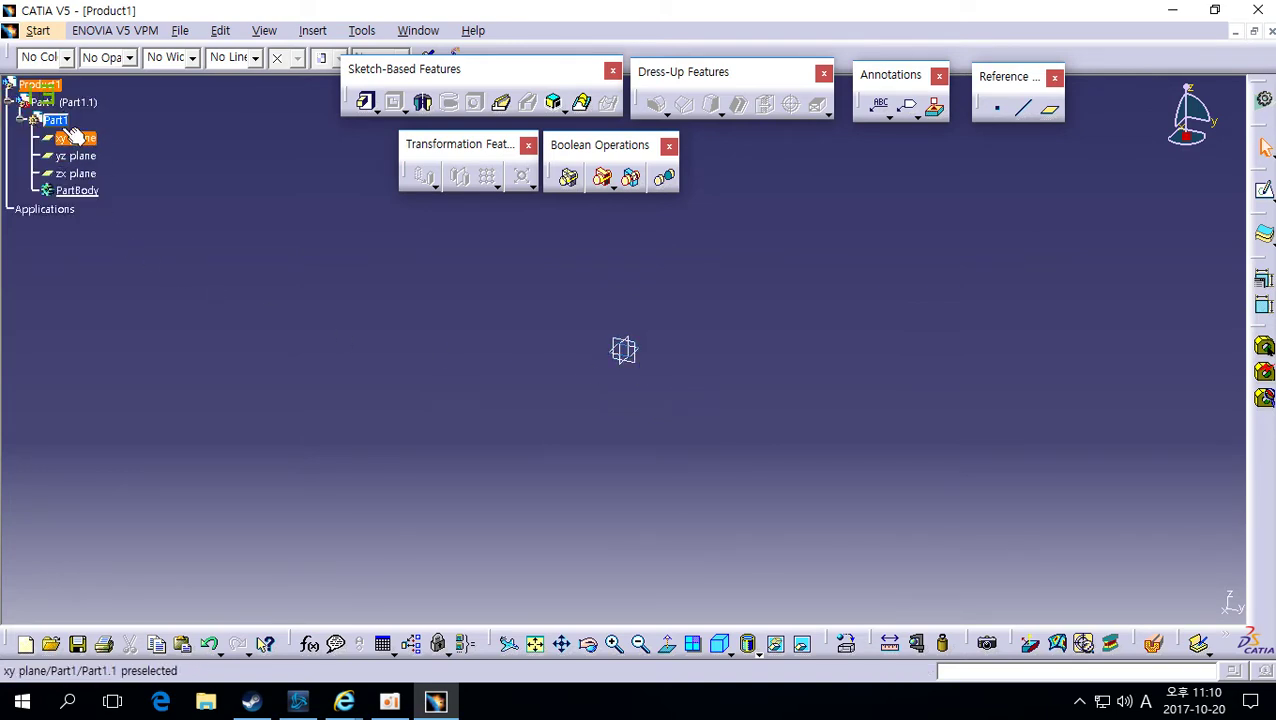
{"action": "left_click", "coordinate": [75, 137]}
{"action": "left_click", "coordinate": [637, 360]}
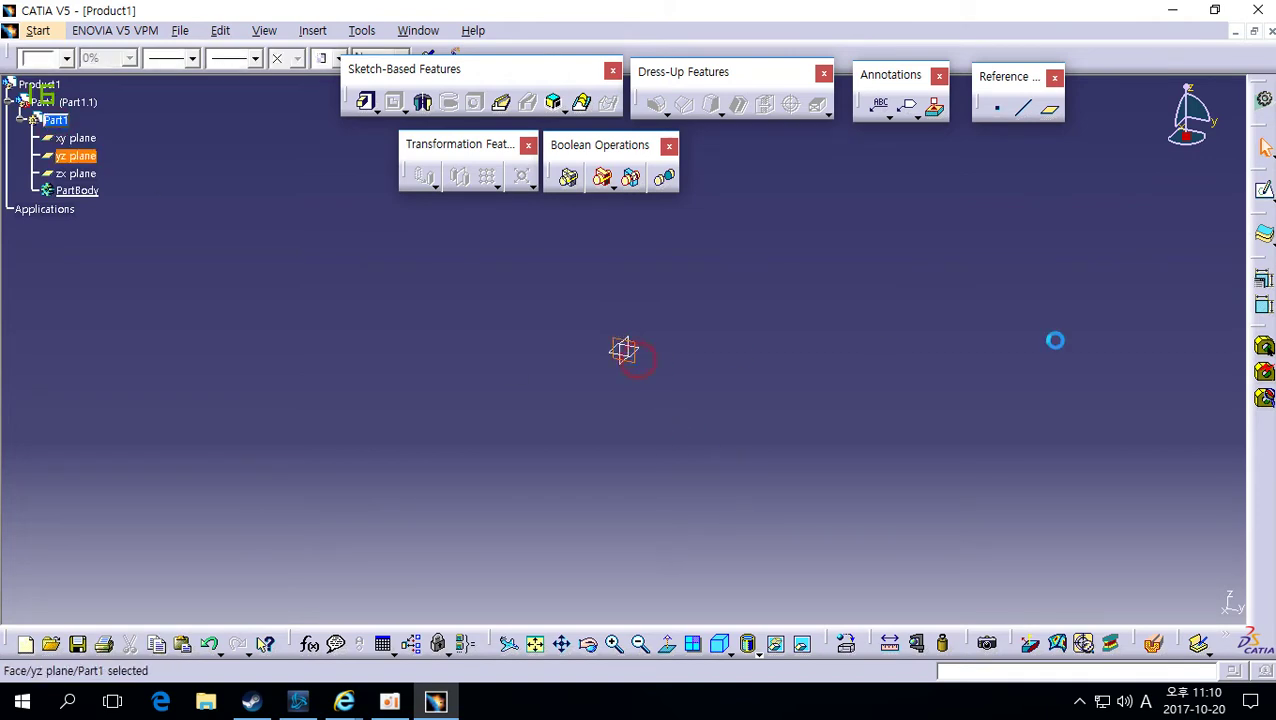
{"action": "left_click", "coordinate": [1264, 190]}
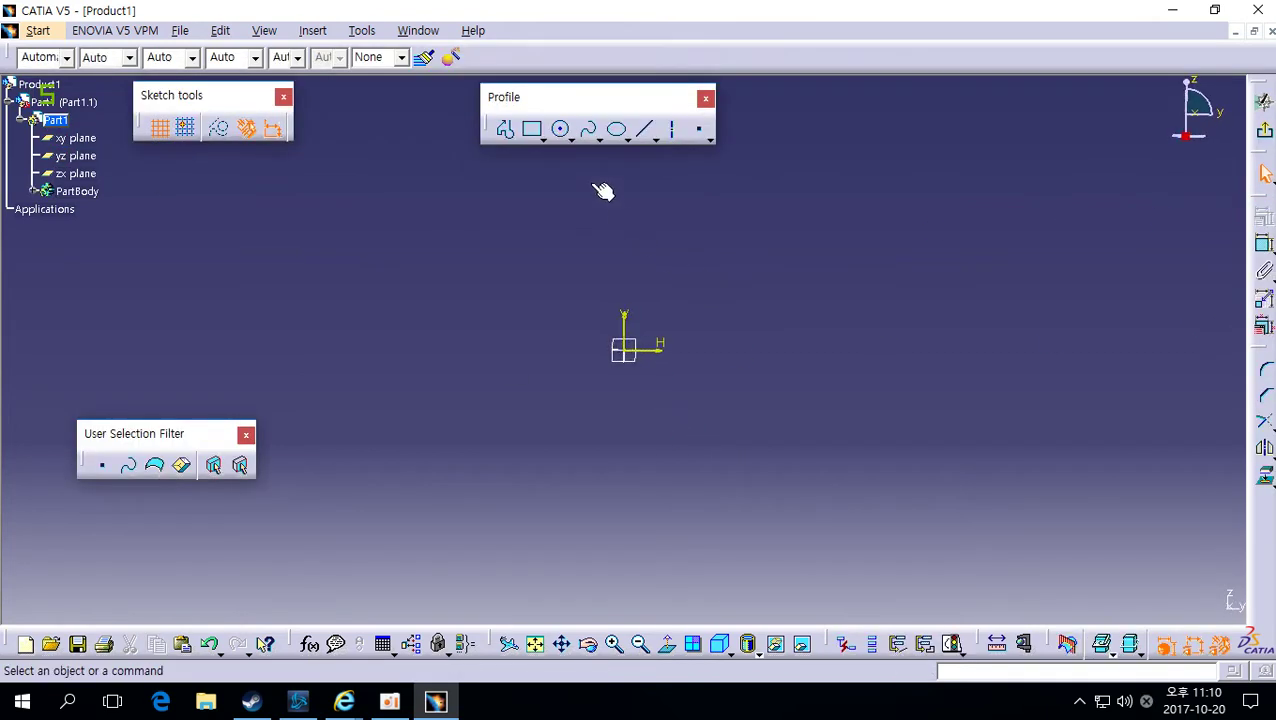
{"action": "left_click", "coordinate": [560, 128]}
{"action": "left_click", "coordinate": [624, 349]}
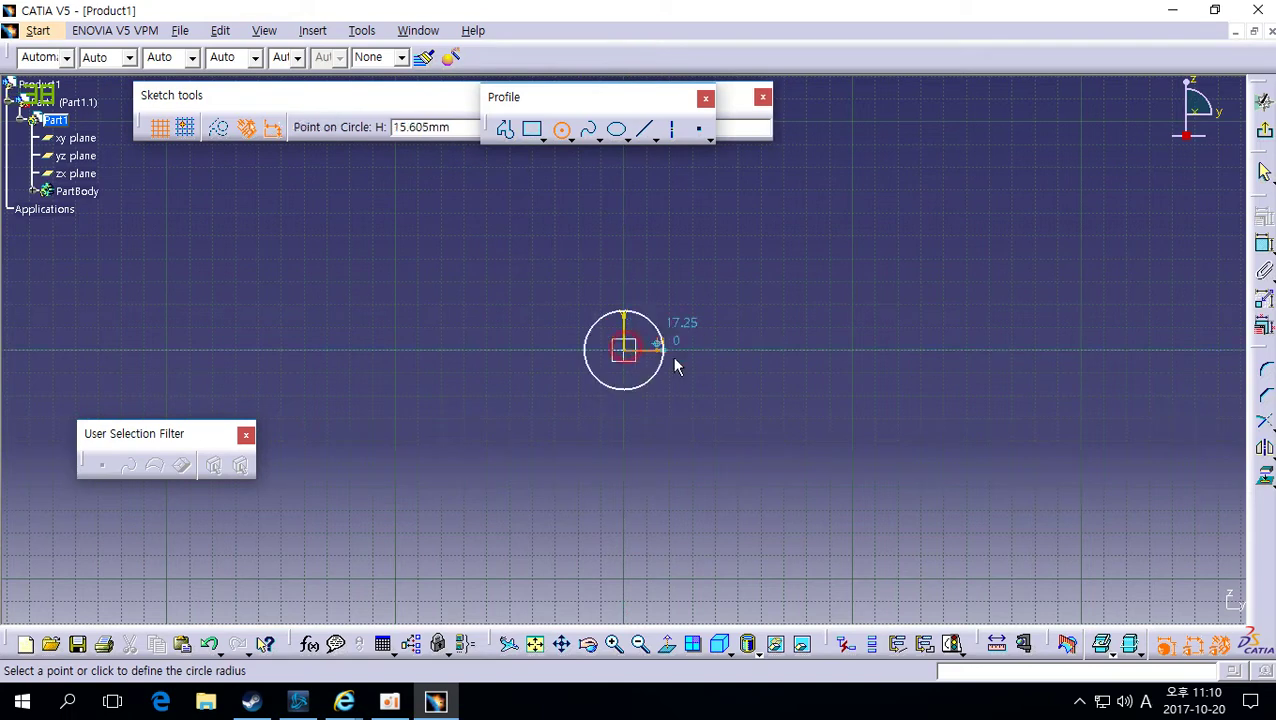
{"action": "left_click", "coordinate": [683, 366]}
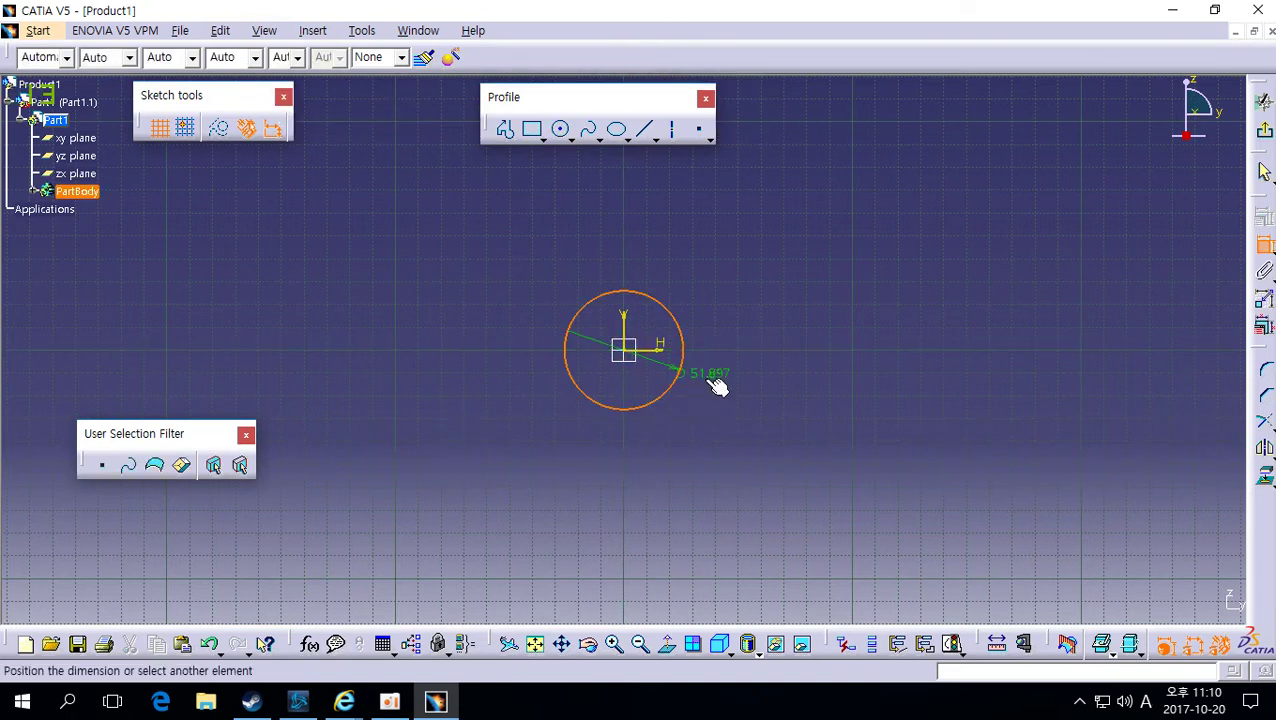
Constrain the origin-centred circle's diameter to 50 mm and exit the sketch.
{"action": "left_click", "coordinate": [722, 385]}
{"action": "double_click", "coordinate": [728, 382]}
{"action": "type", "text": "50"}
{"action": "key", "text": "Return"}
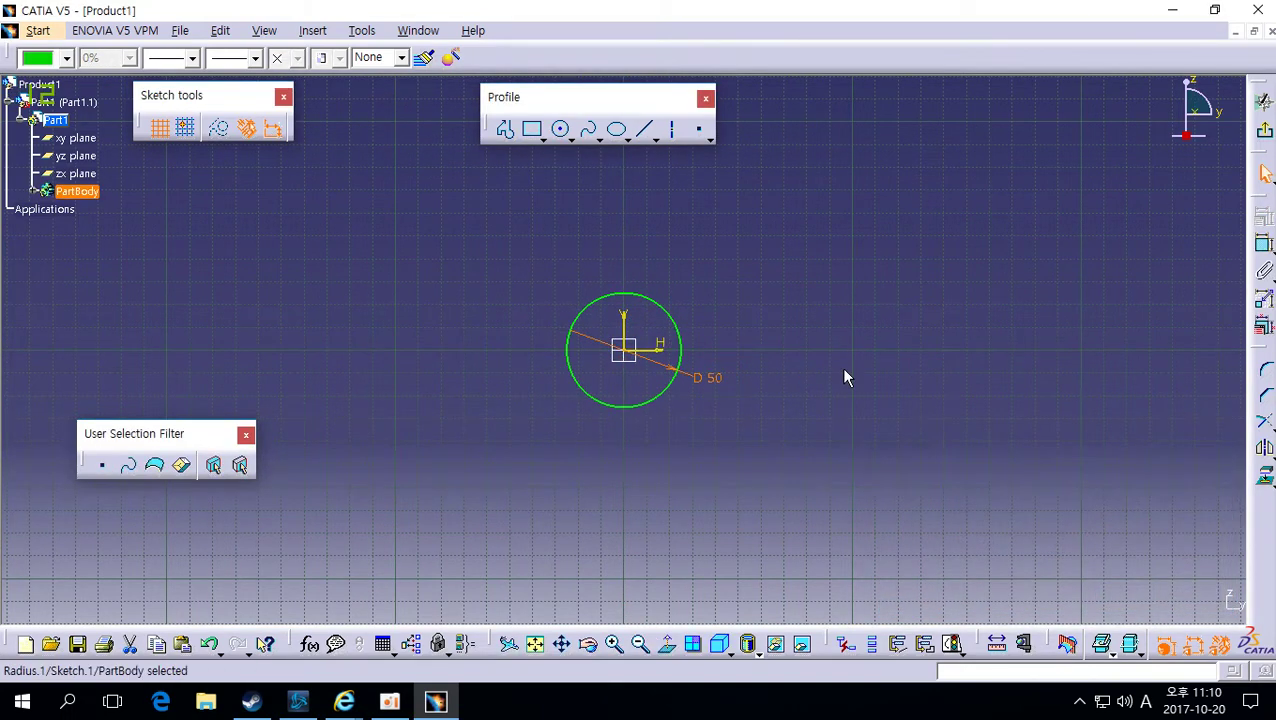
{"action": "left_click", "coordinate": [1264, 130]}
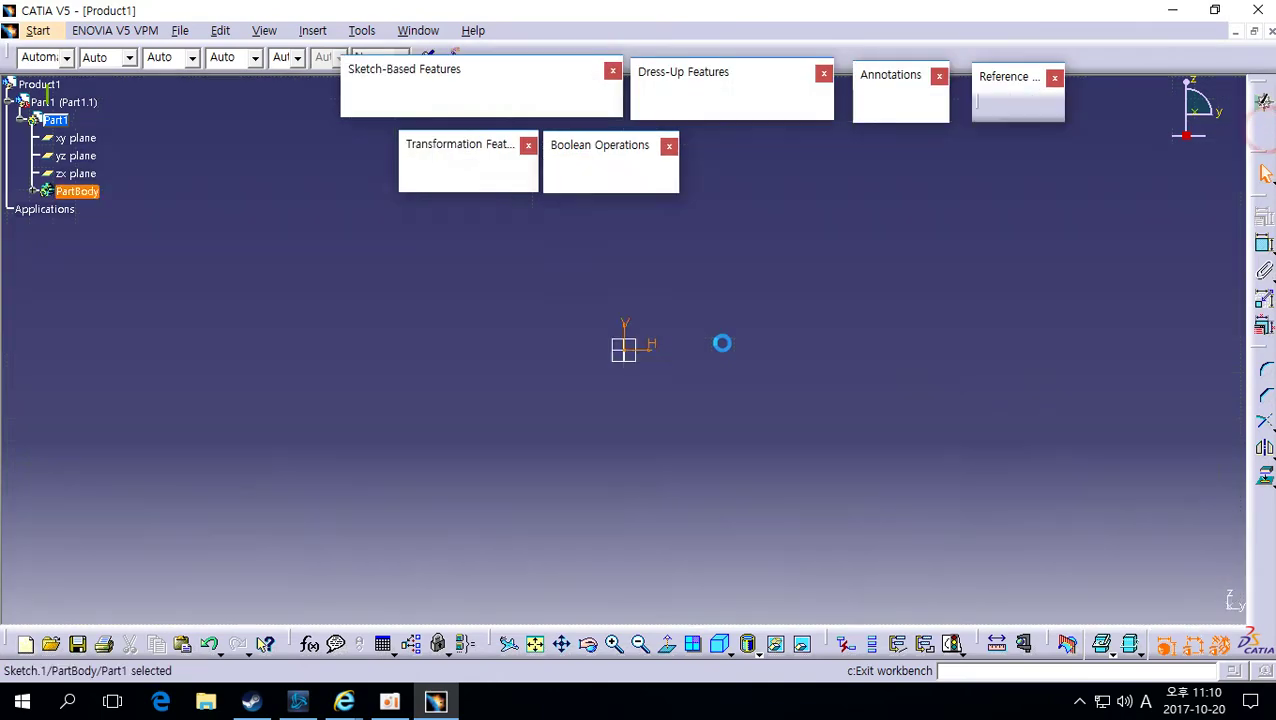
{"action": "left_click", "coordinate": [740, 392]}
Create a reference plane offset 63 mm from the yz plane in the reversed direction.
{"action": "left_click", "coordinate": [1049, 108]}
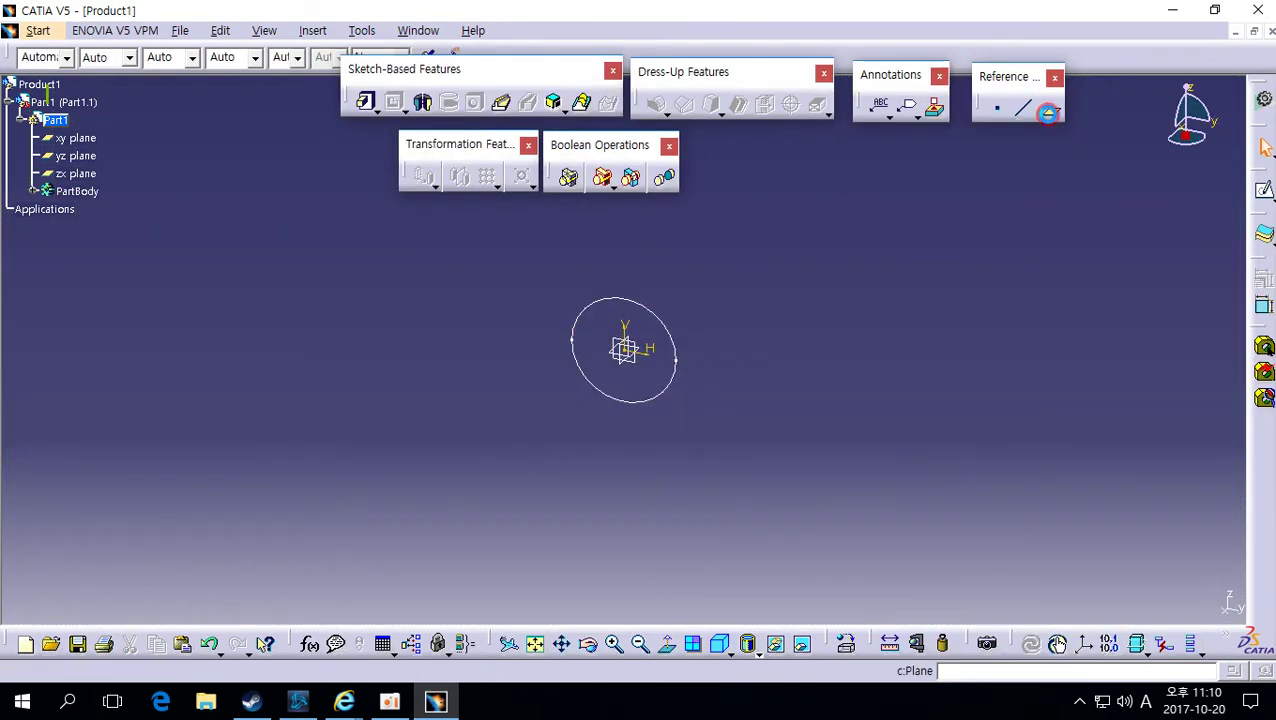
{"action": "left_click", "coordinate": [662, 388]}
{"action": "middle_click_drag", "start_coordinate": [587, 483], "coordinate": [585, 488]}
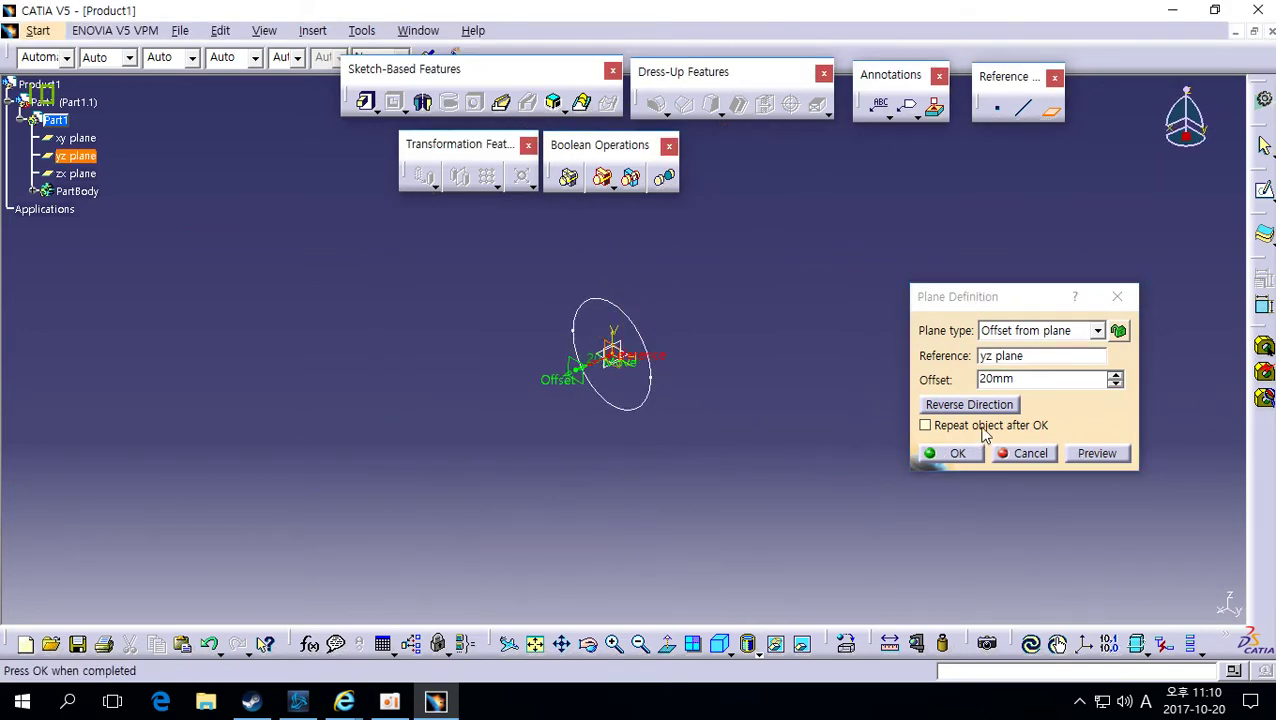
{"action": "left_click", "coordinate": [986, 405]}
{"action": "left_click_drag", "start_coordinate": [660, 331], "coordinate": [749, 322]}
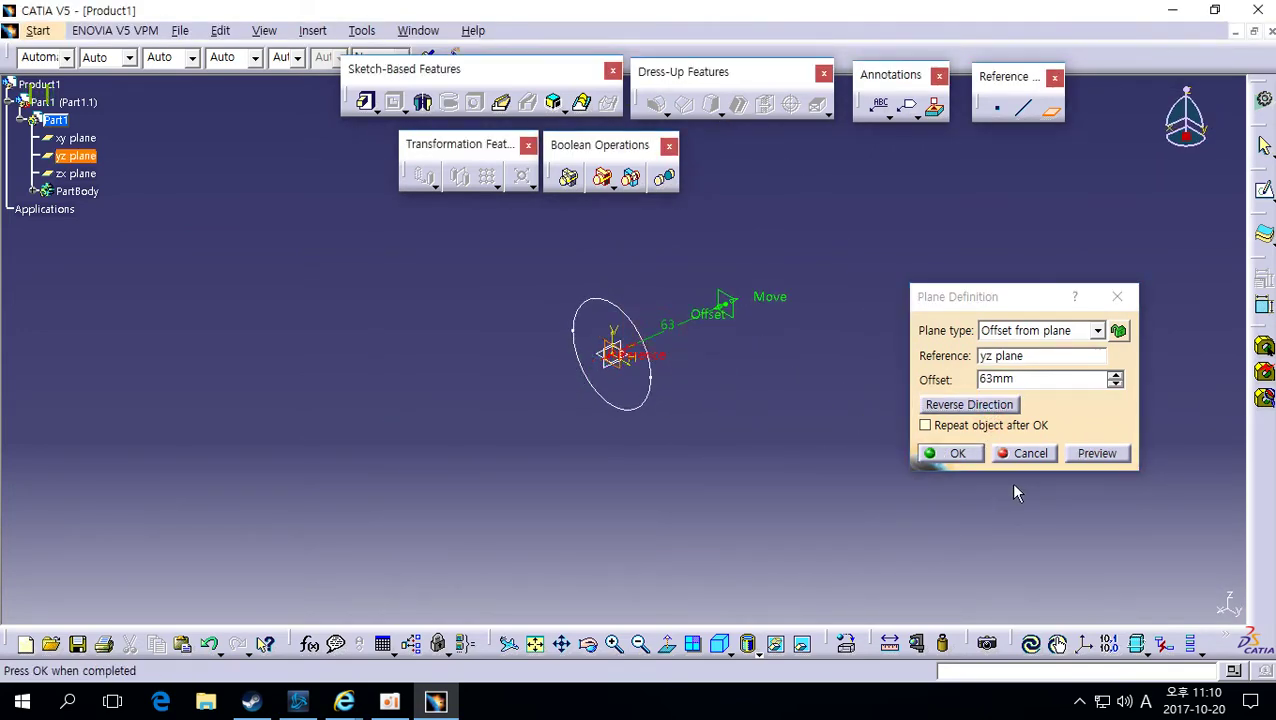
{"action": "left_click", "coordinate": [958, 453]}
Open a sketch on the 63 mm offset plane and draw a circle about 93 mm in diameter, centred slightly off the origin.
{"action": "left_click", "coordinate": [1263, 190]}
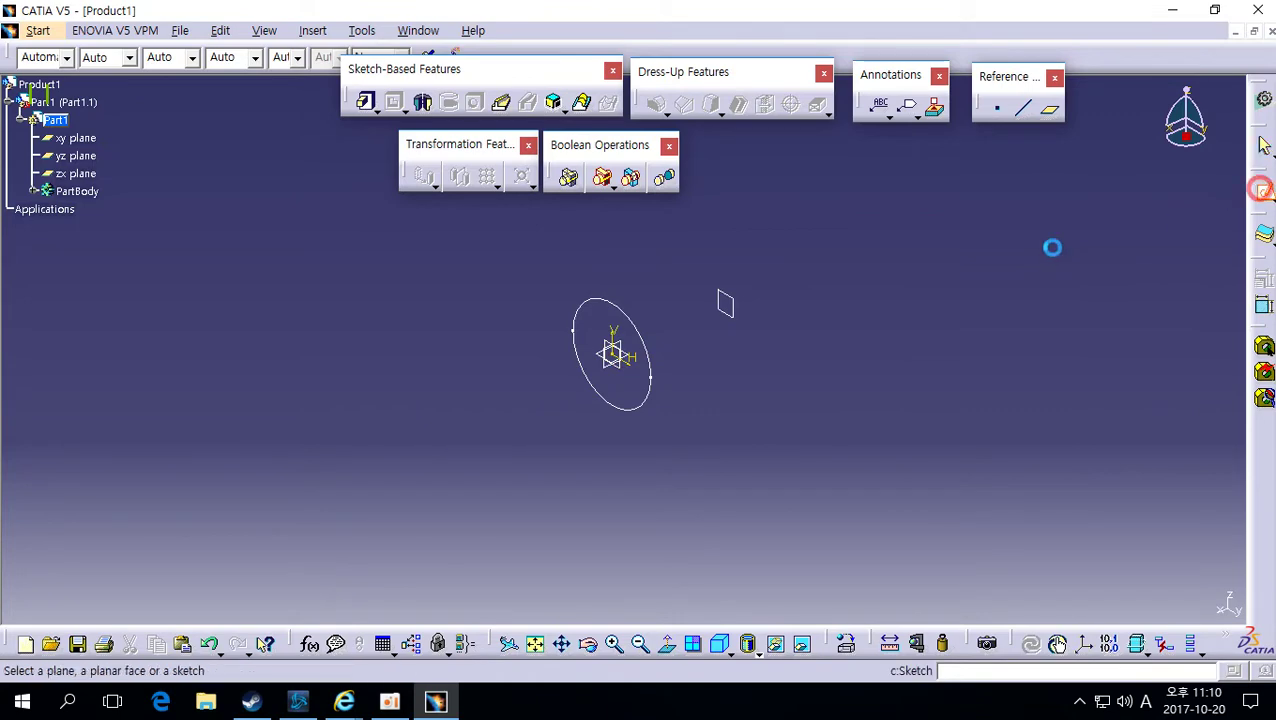
{"action": "left_click", "coordinate": [733, 306]}
{"action": "left_click", "coordinate": [560, 129]}
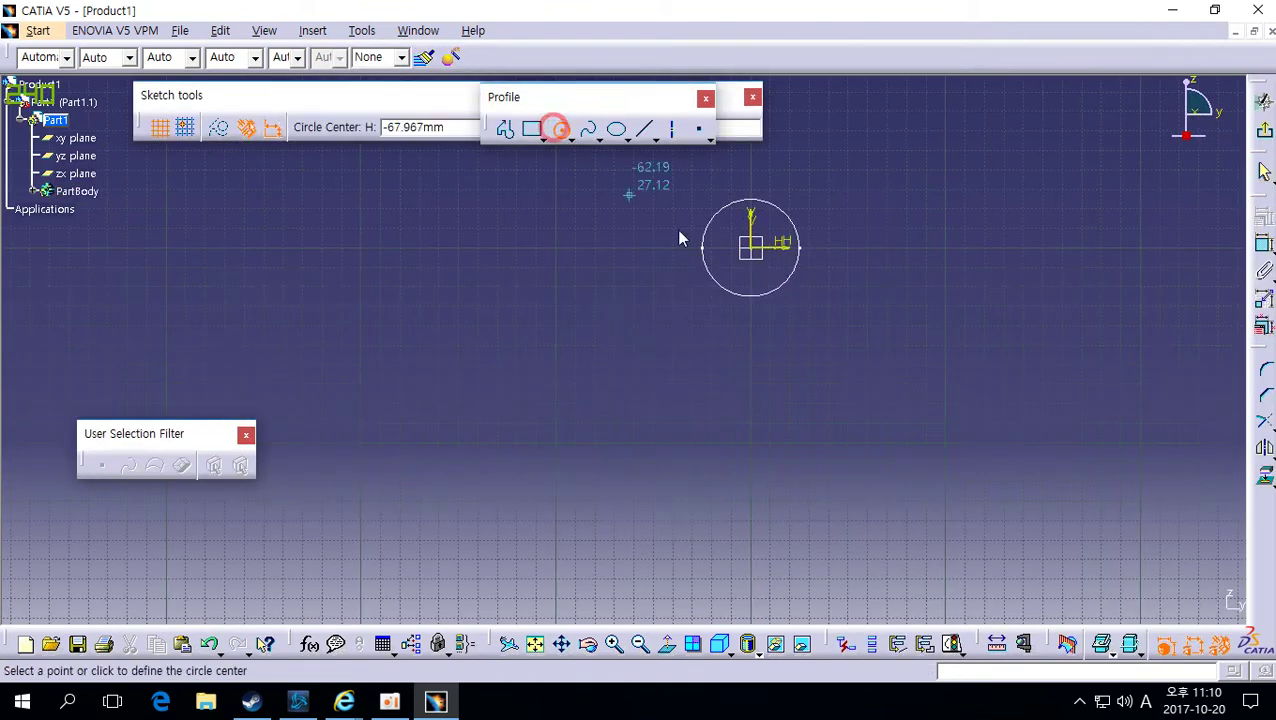
{"action": "left_click", "coordinate": [723, 333]}
{"action": "left_click", "coordinate": [816, 340]}
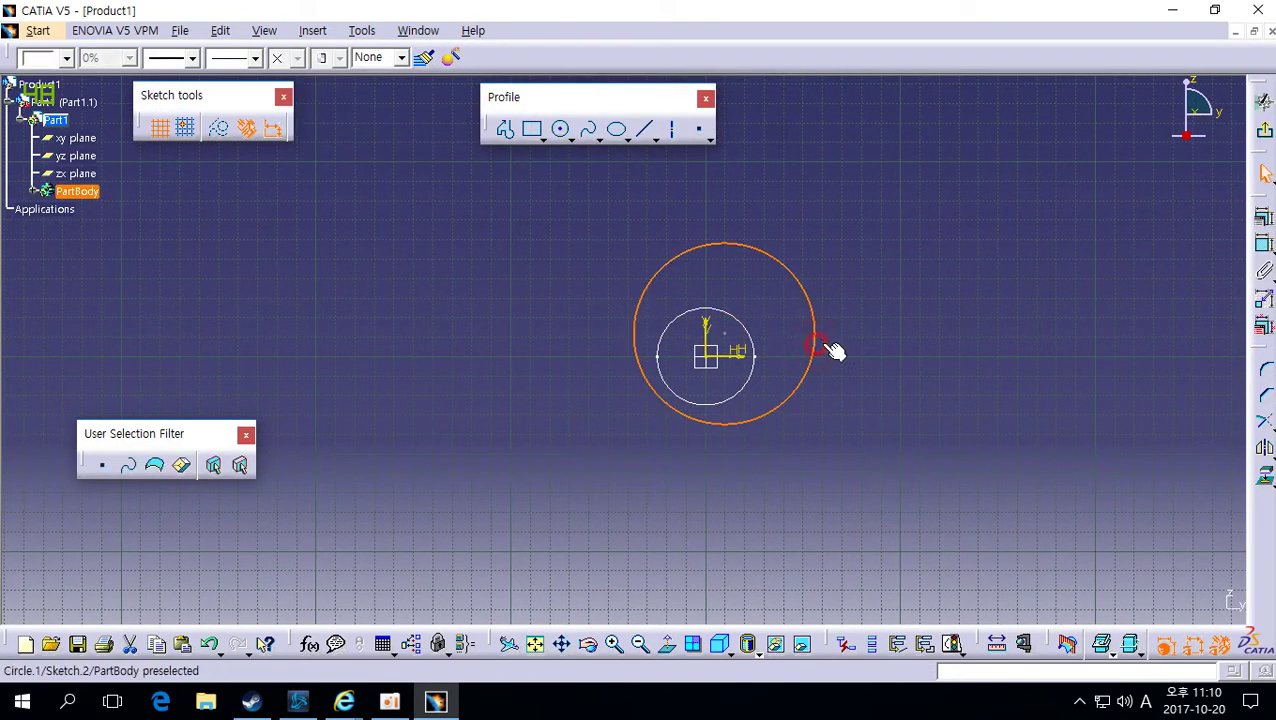
Constrain the off-centre circle's diameter to 90 mm and exit the sketch.
{"action": "key", "text": "d"}
{"action": "left_click", "coordinate": [882, 337]}
{"action": "double_click", "coordinate": [882, 337]}
{"action": "type", "text": "90"}
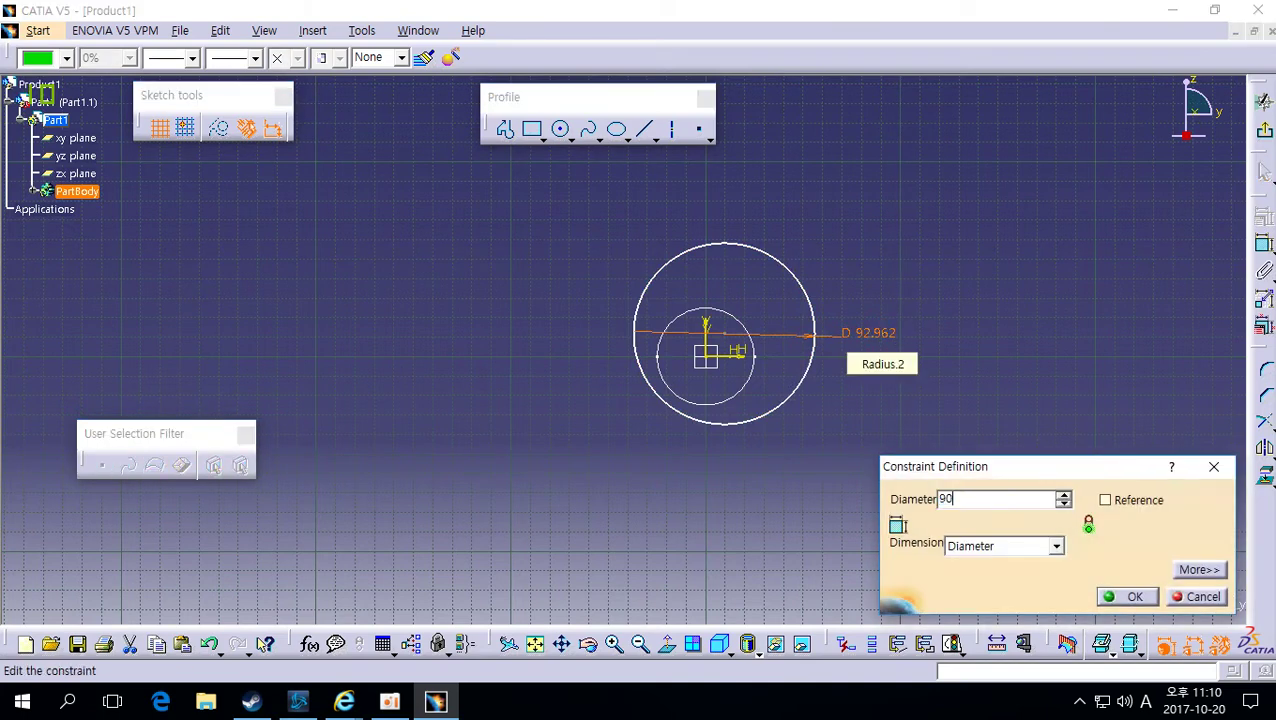
{"action": "key", "text": "Return"}
{"action": "left_click", "coordinate": [980, 285]}
{"action": "left_click", "coordinate": [1263, 101]}
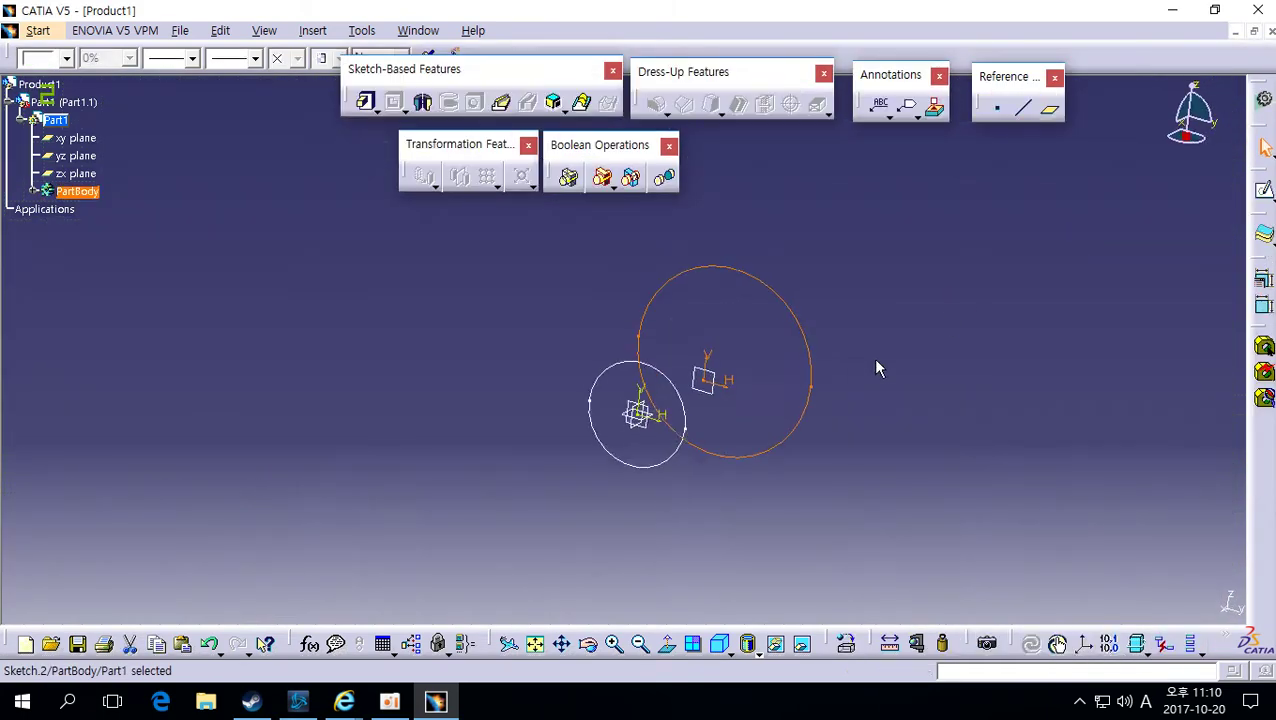
Expand the PartBody and create a second plane offset from the yz plane in the reversed direction, beyond the 90 mm circle.
{"action": "left_click", "coordinate": [30, 190]}
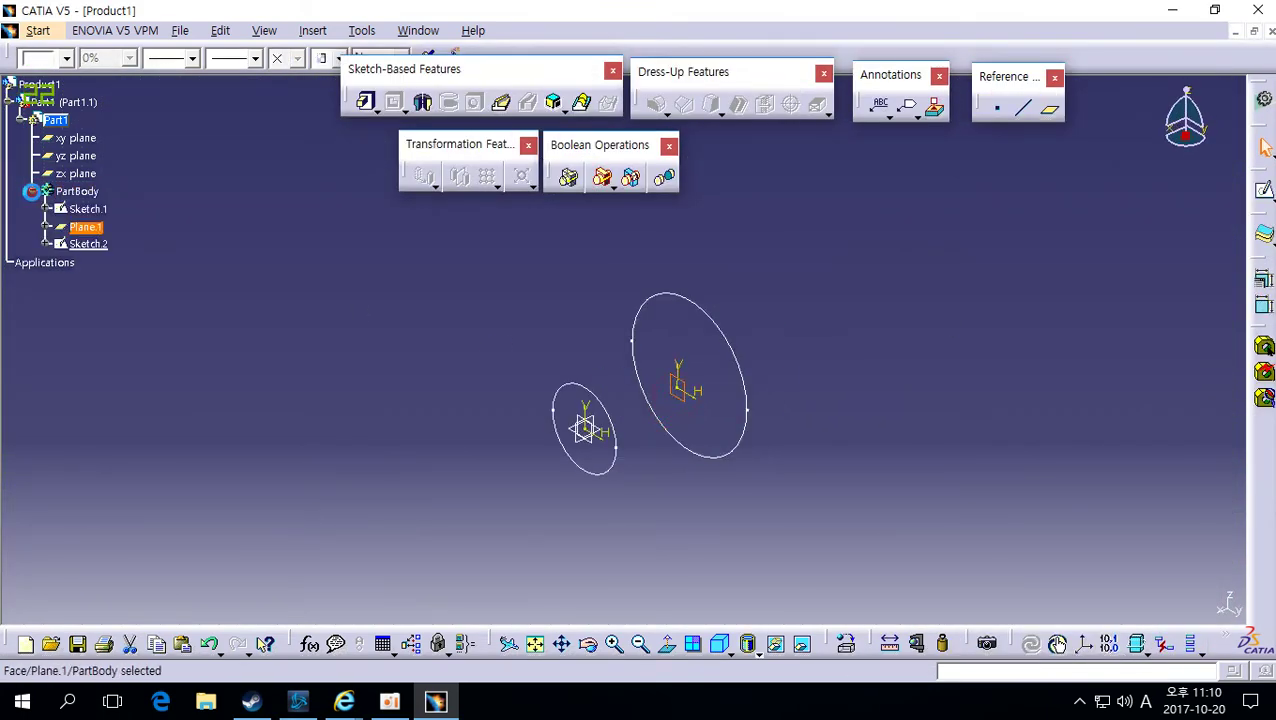
{"action": "left_click", "coordinate": [253, 250]}
{"action": "left_click", "coordinate": [1051, 113]}
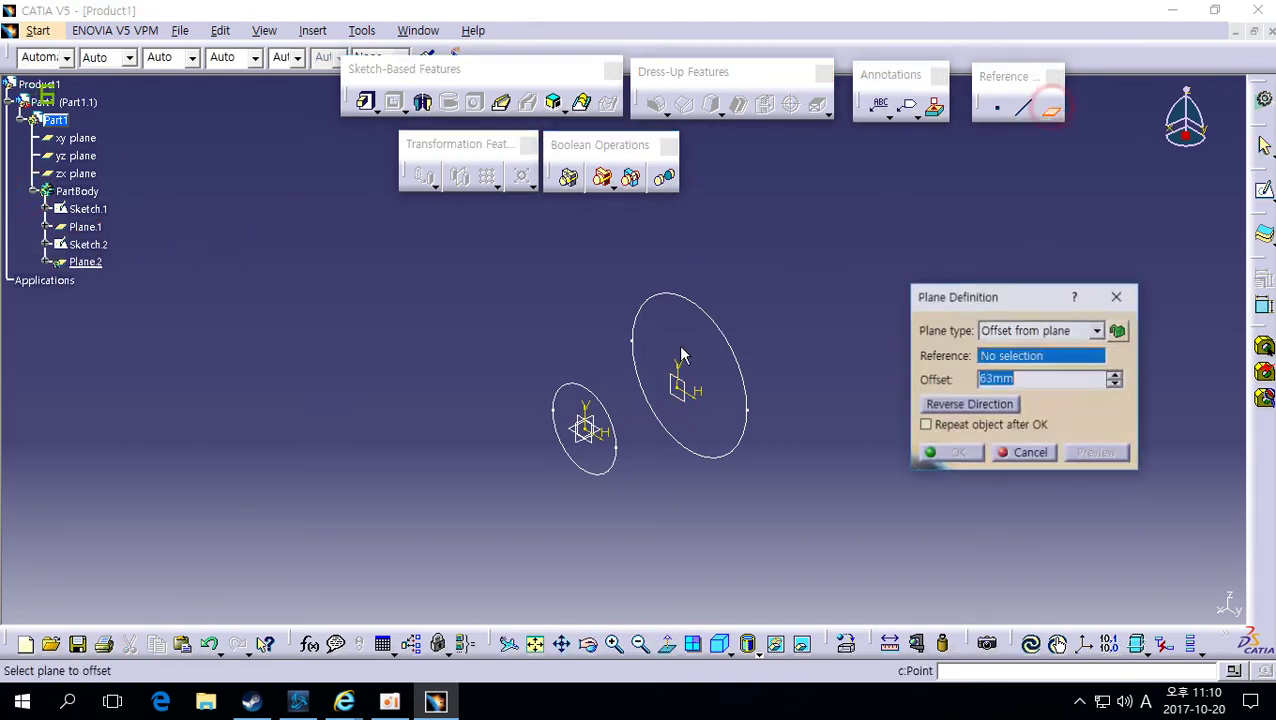
{"action": "left_click", "coordinate": [592, 453]}
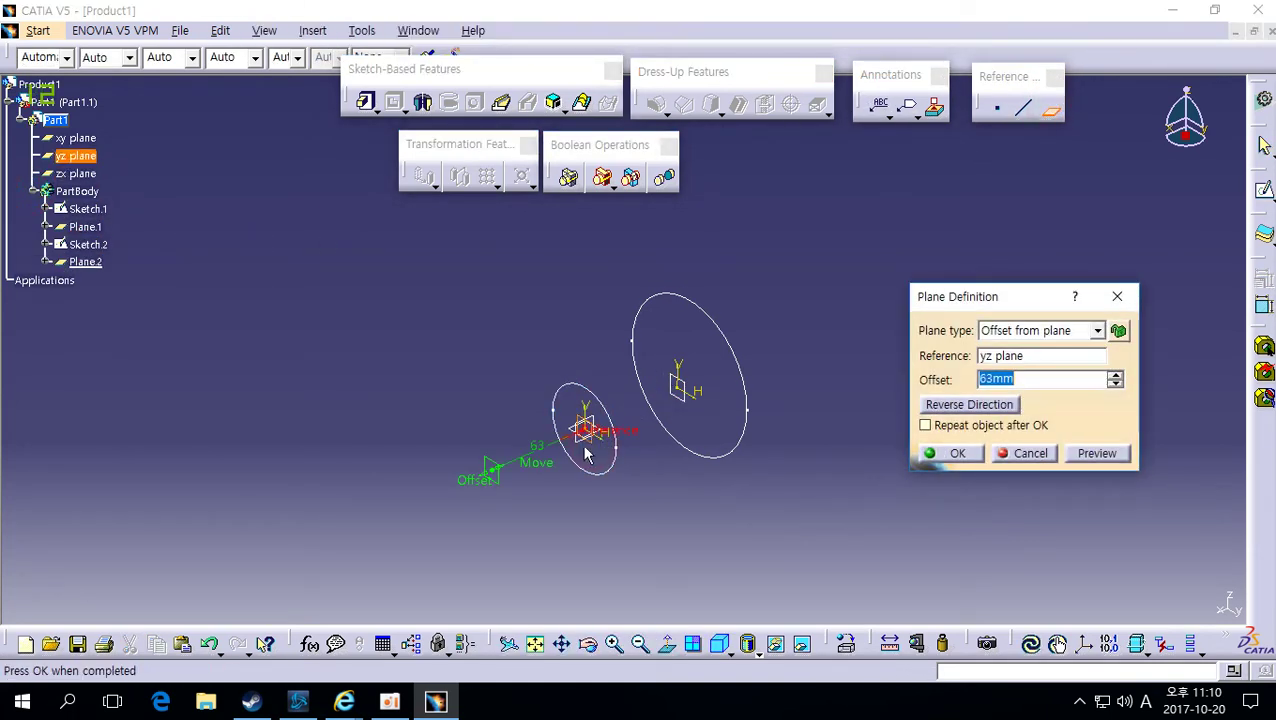
{"action": "left_click", "coordinate": [970, 404]}
{"action": "left_click_drag", "start_coordinate": [678, 382], "coordinate": [795, 340]}
{"action": "left_click", "coordinate": [952, 453]}
{"action": "middle_click_drag", "start_coordinate": [769, 394], "coordinate": [700, 437]}
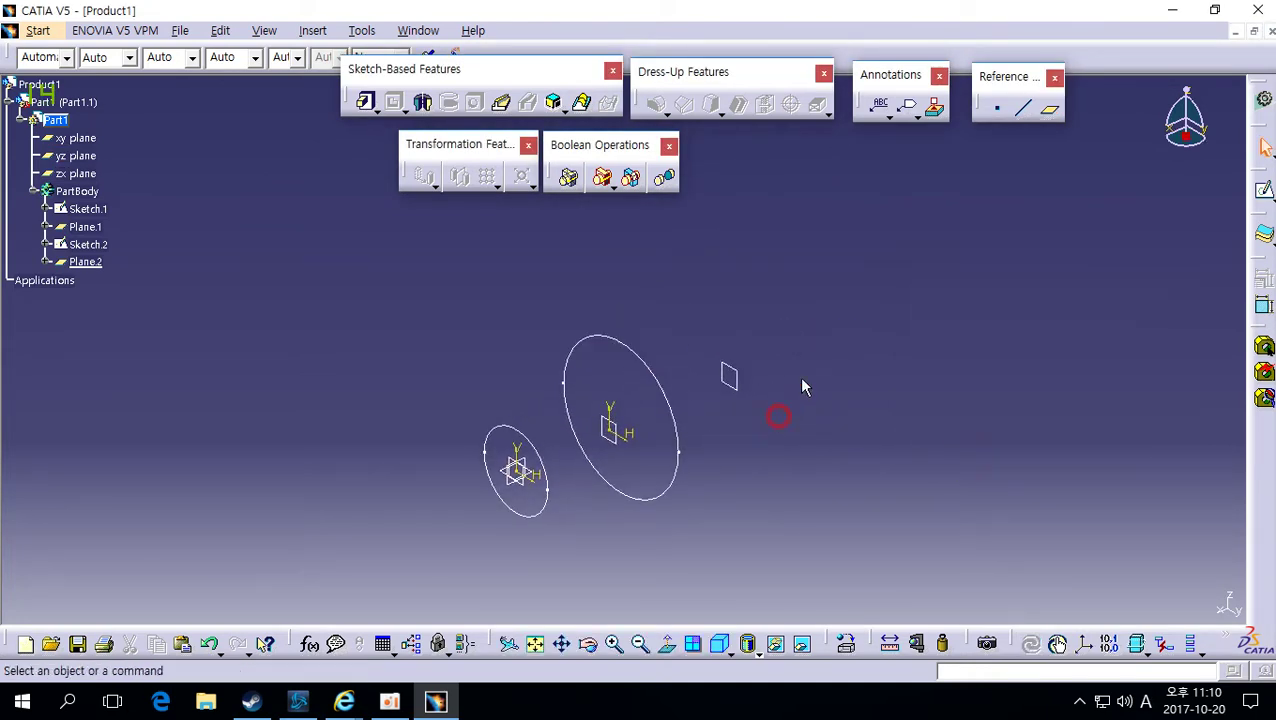
Open a sketch on the farthest offset plane and draw a circle about 53 mm in diameter near the origin.
{"action": "left_click", "coordinate": [729, 376]}
{"action": "left_click", "coordinate": [1263, 190]}
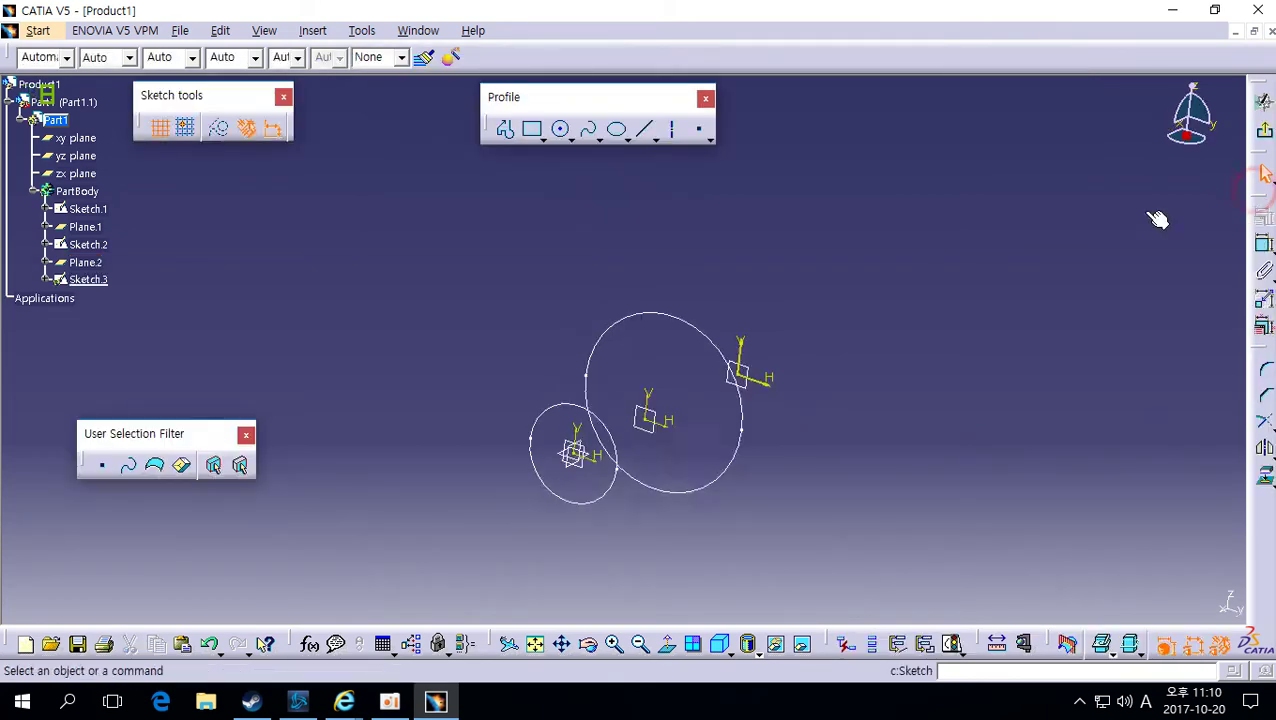
{"action": "left_click", "coordinate": [560, 128]}
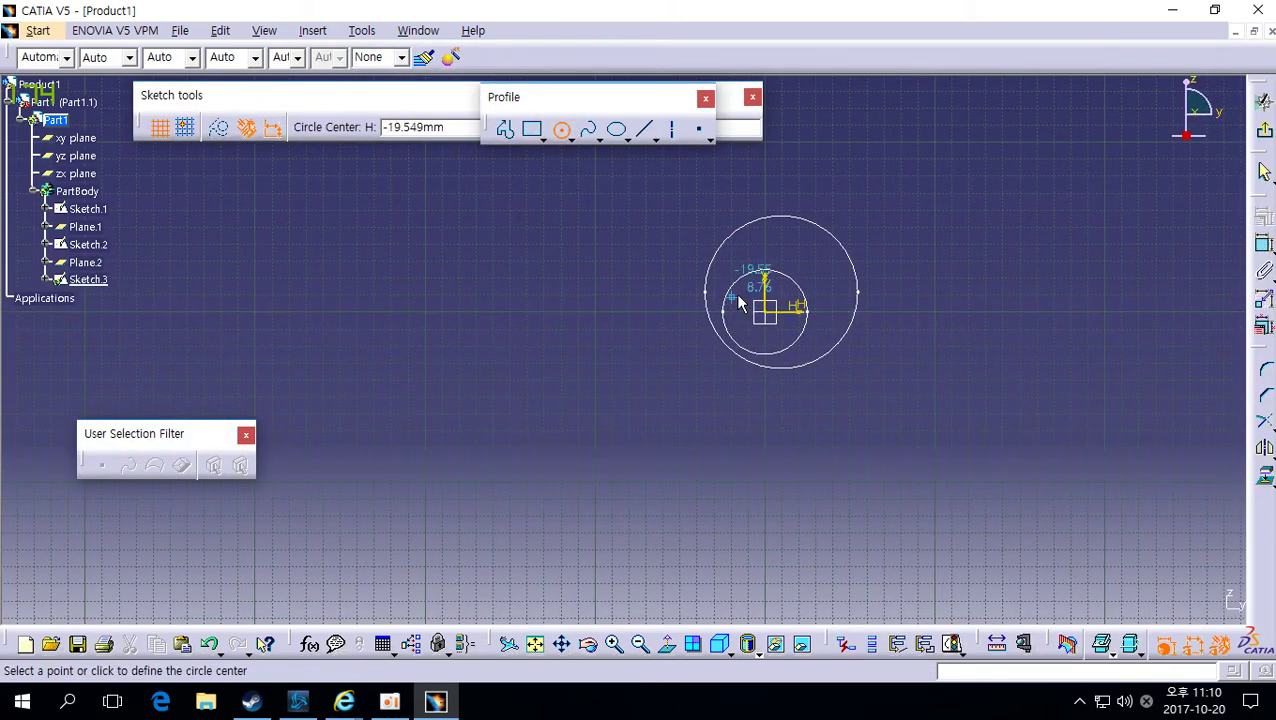
{"action": "left_click", "coordinate": [766, 300]}
{"action": "left_click", "coordinate": [806, 312]}
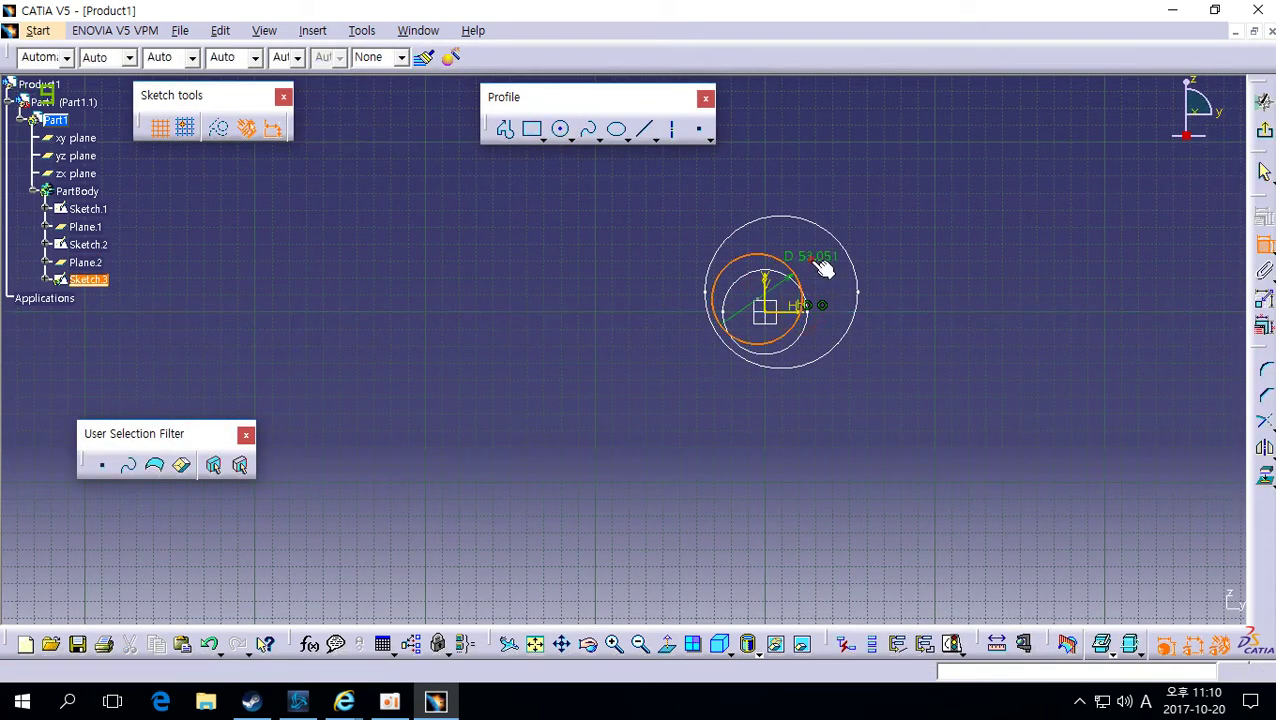
Add a diameter constraint to the third circle and set it to 80 mm.
{"action": "double_click", "coordinate": [832, 250]}
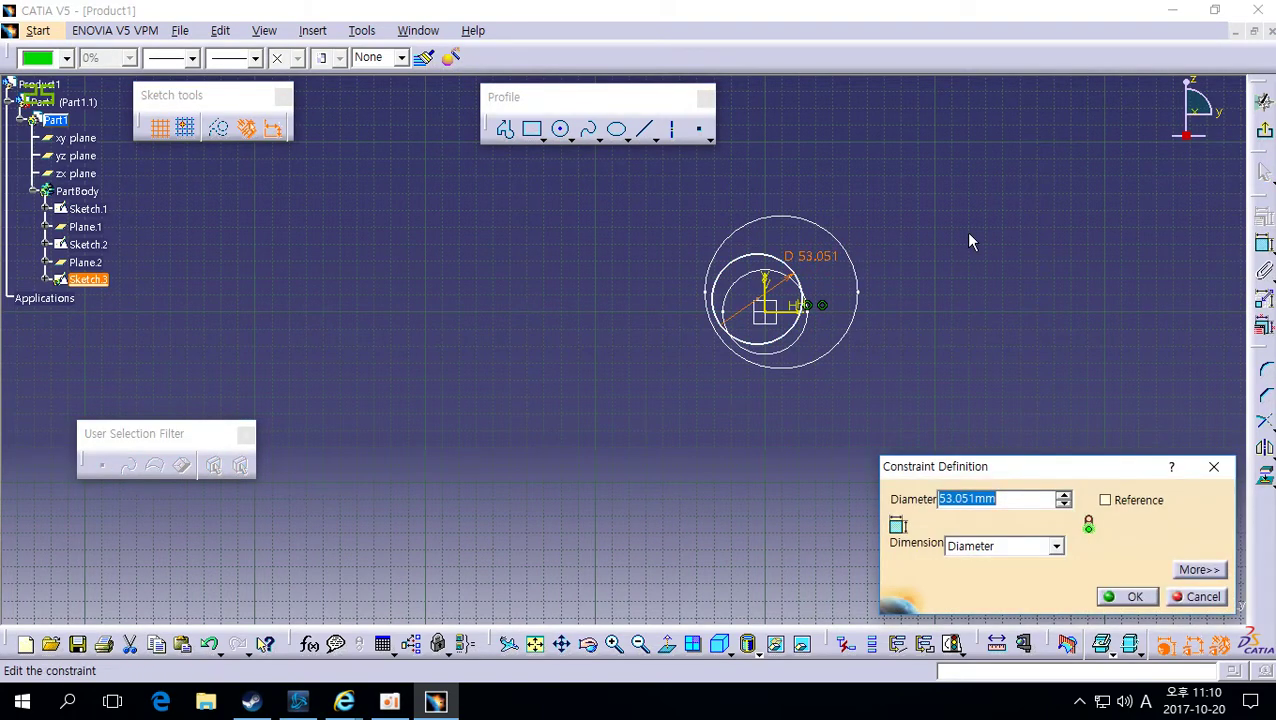
{"action": "type", "text": "80"}
{"action": "key", "text": "Return"}
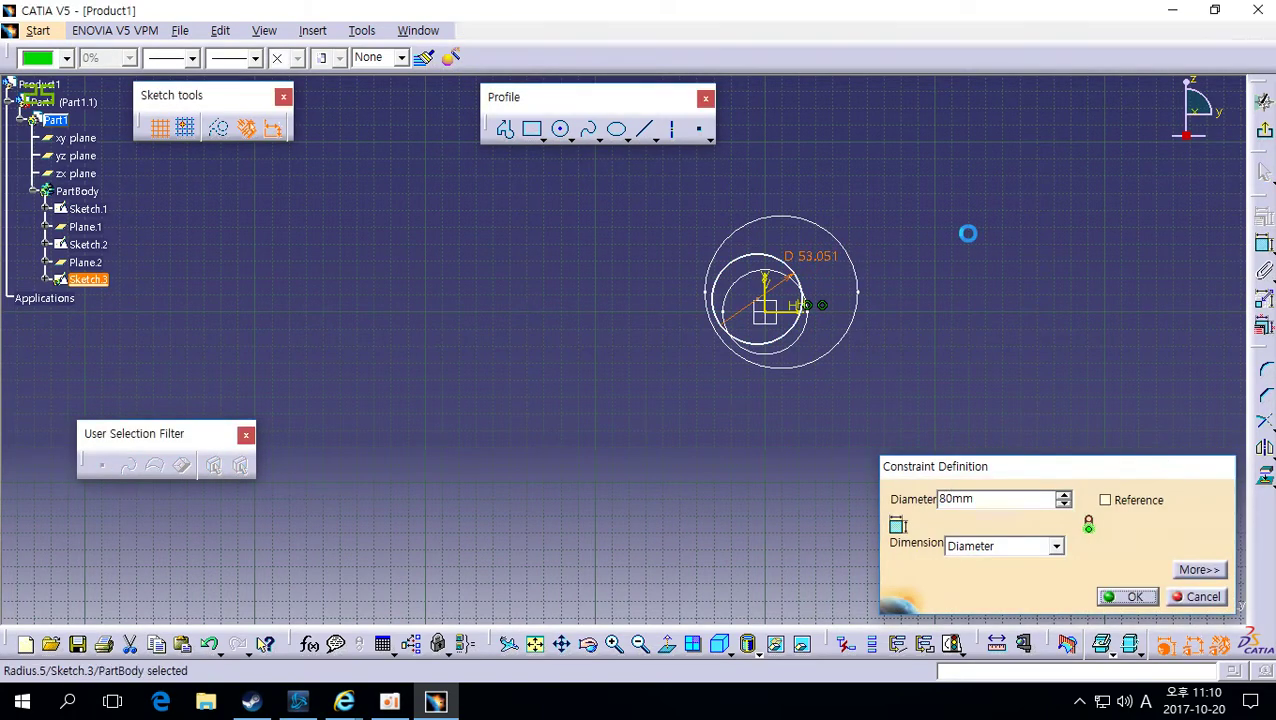
Change the third circle's diameter to 70 mm and exit the sketch.
{"action": "double_click", "coordinate": [812, 237]}
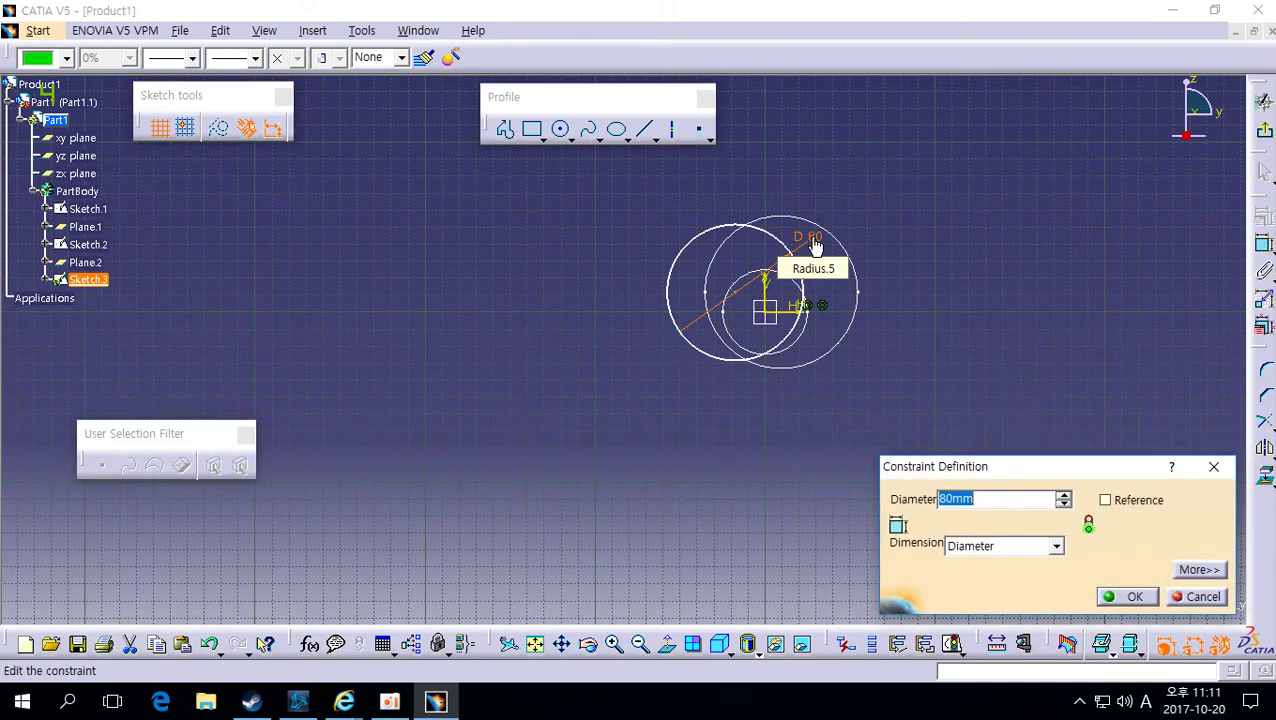
{"action": "type", "text": "70"}
{"action": "key", "text": "Return"}
{"action": "left_click", "coordinate": [1134, 251]}
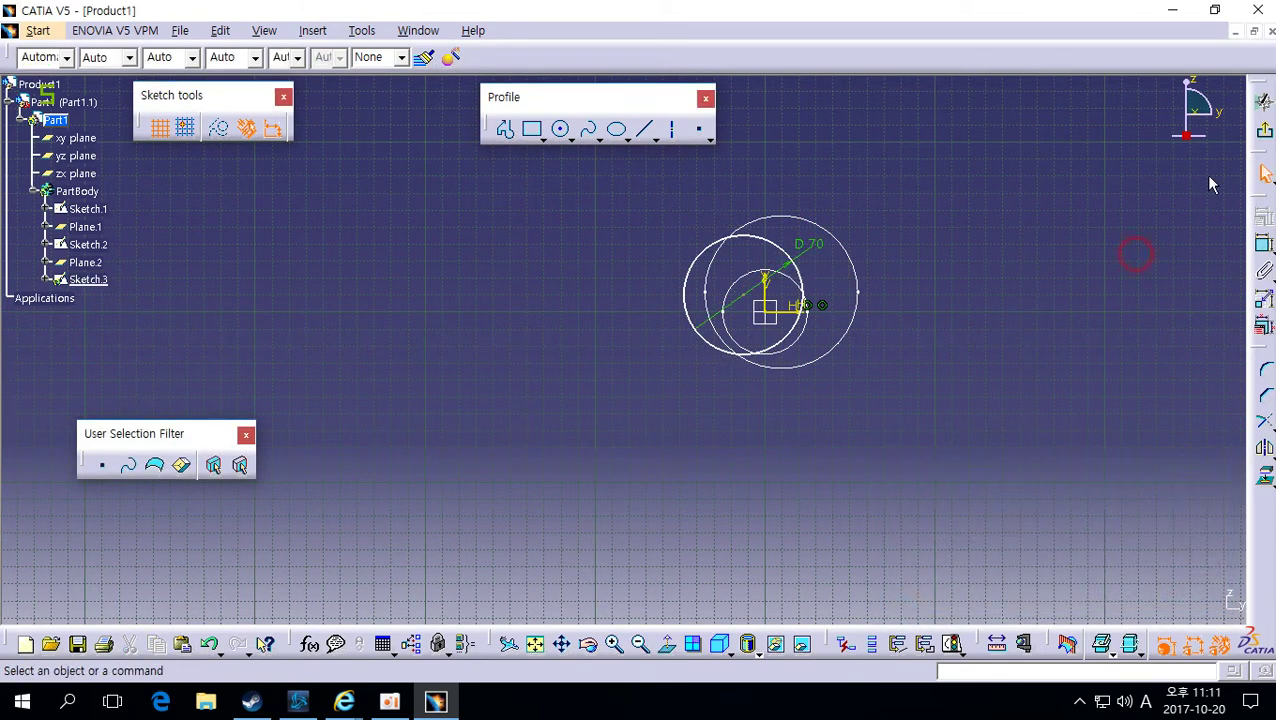
{"action": "left_click", "coordinate": [1264, 130]}
{"action": "left_click", "coordinate": [897, 363]}
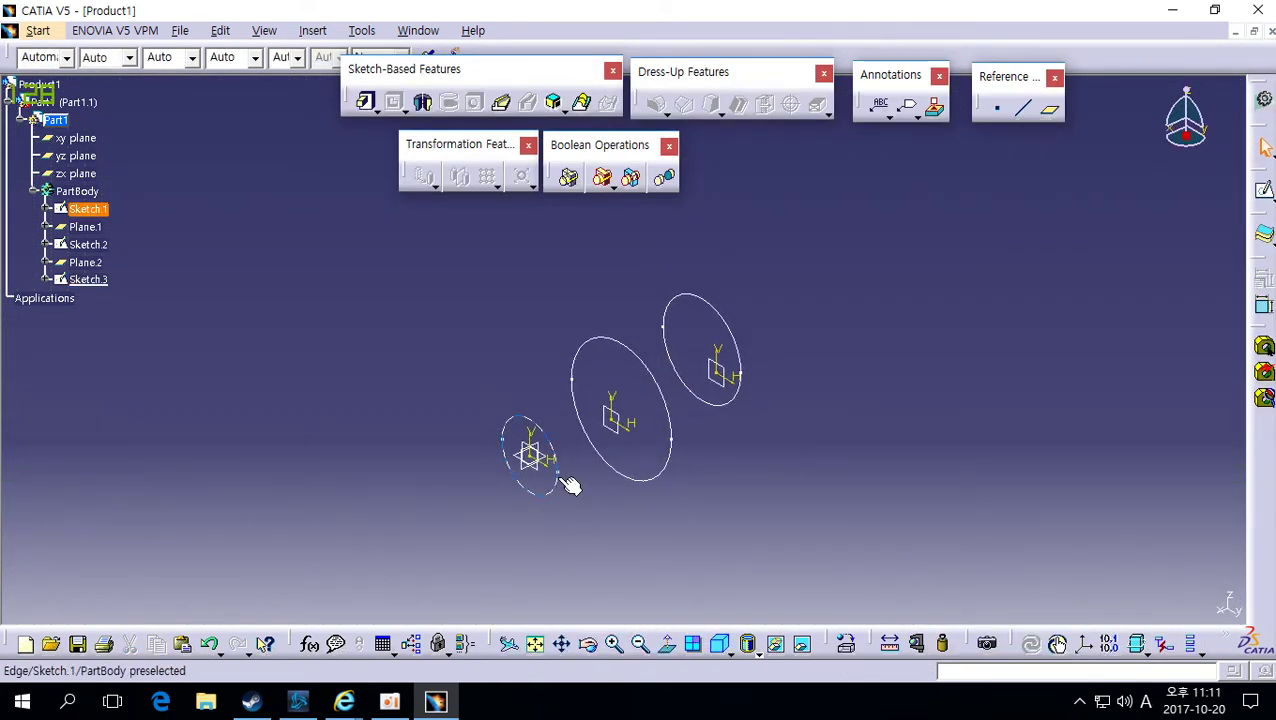
{"action": "mouse_move", "coordinate": [758, 474]}
{"action": "middle_mouse_down"}
{"action": "mouse_move", "coordinate": [775, 450]}
{"action": "mouse_move", "coordinate": [721, 459]}
{"action": "middle_mouse_up"}
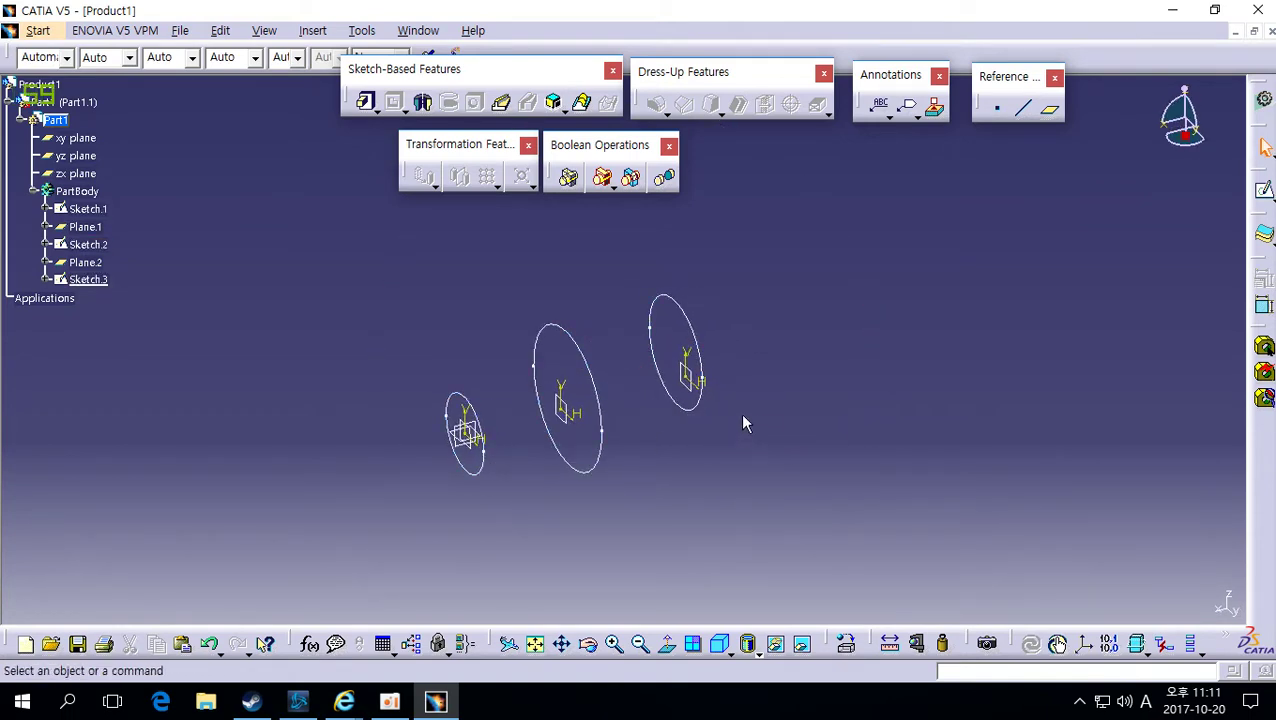
Create a multi-section solid through the three circle sketches in order, from the smallest circle to the farthest one, previewing it before accepting.
{"action": "left_click", "coordinate": [583, 104]}
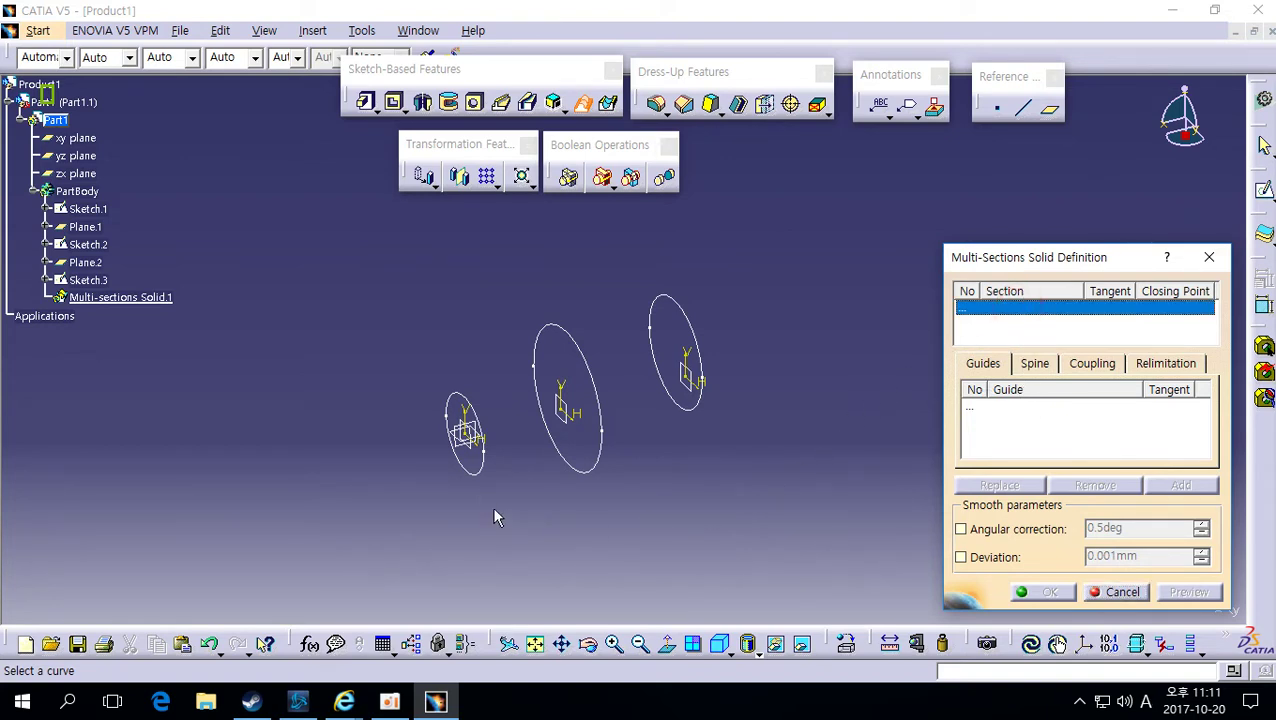
{"action": "left_click", "coordinate": [486, 472]}
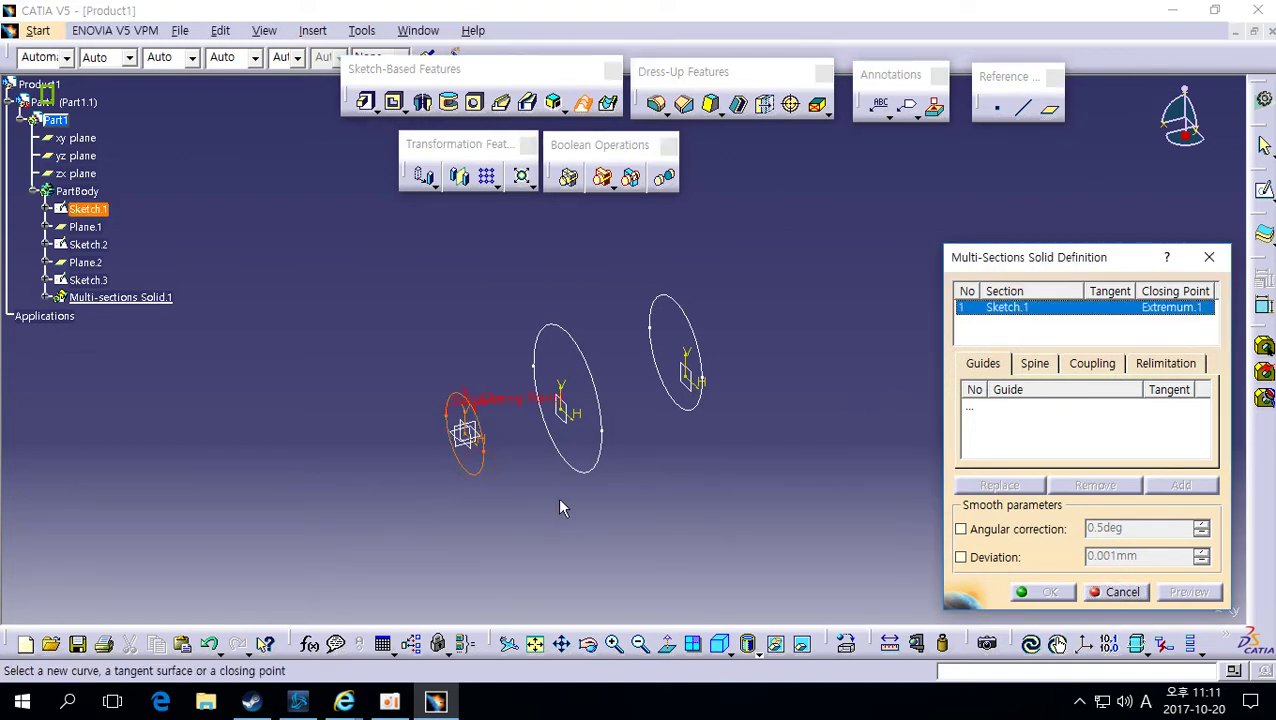
{"action": "left_click", "coordinate": [606, 469]}
{"action": "left_click", "coordinate": [694, 424]}
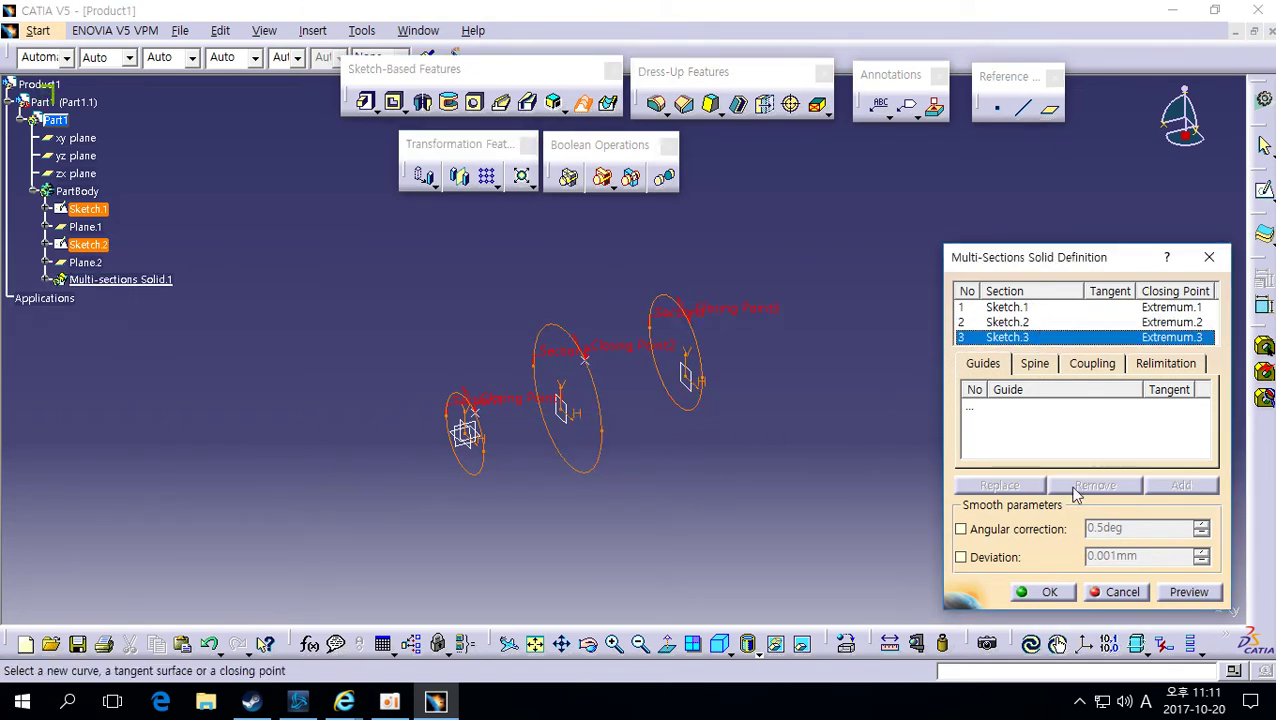
{"action": "middle_click_drag", "start_coordinate": [618, 430], "coordinate": [640, 400]}
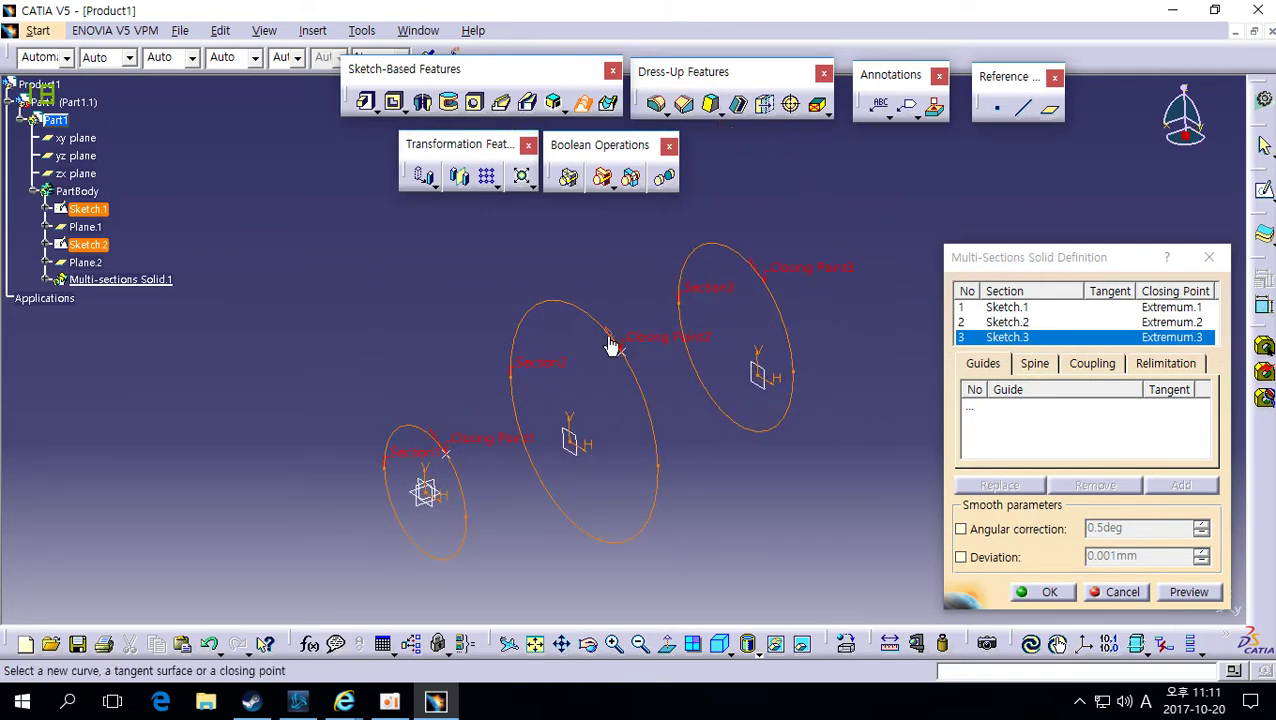
{"action": "middle_click_drag", "start_coordinate": [755, 256], "coordinate": [749, 365]}
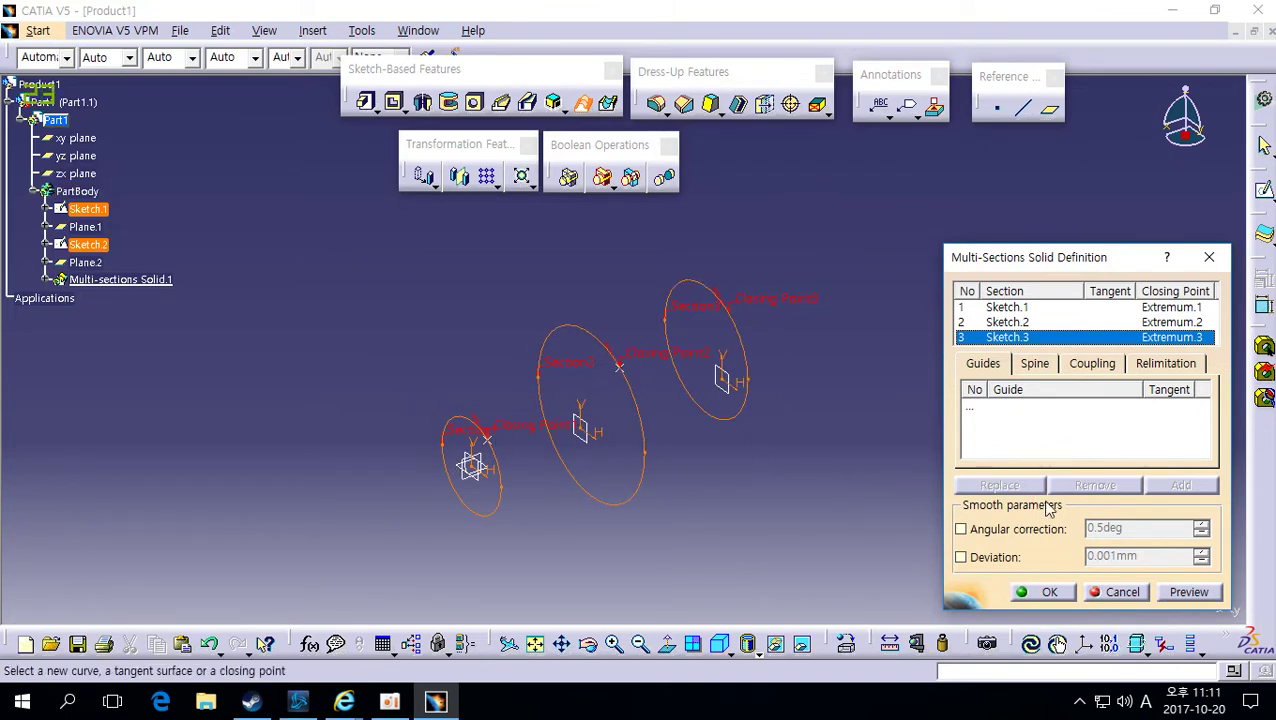
{"action": "left_click", "coordinate": [1189, 592]}
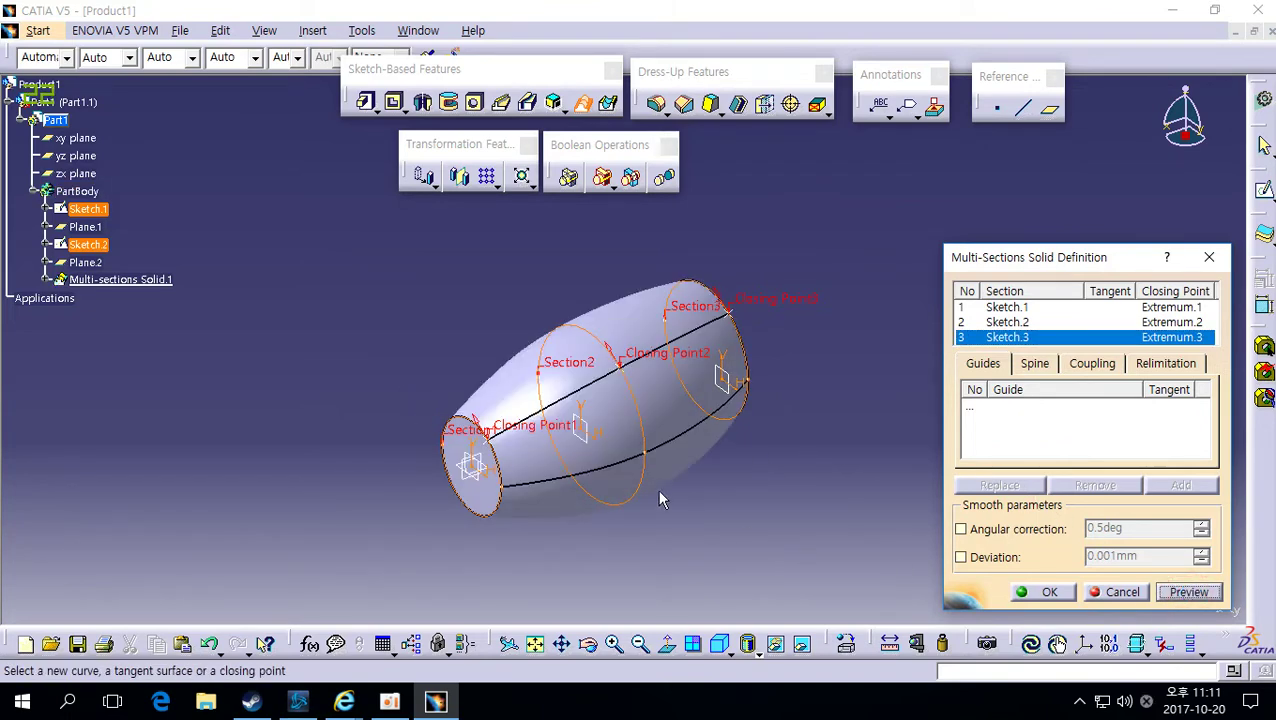
{"action": "middle_click_drag", "start_coordinate": [660, 500], "coordinate": [706, 427]}
{"action": "left_click", "coordinate": [1045, 592]}
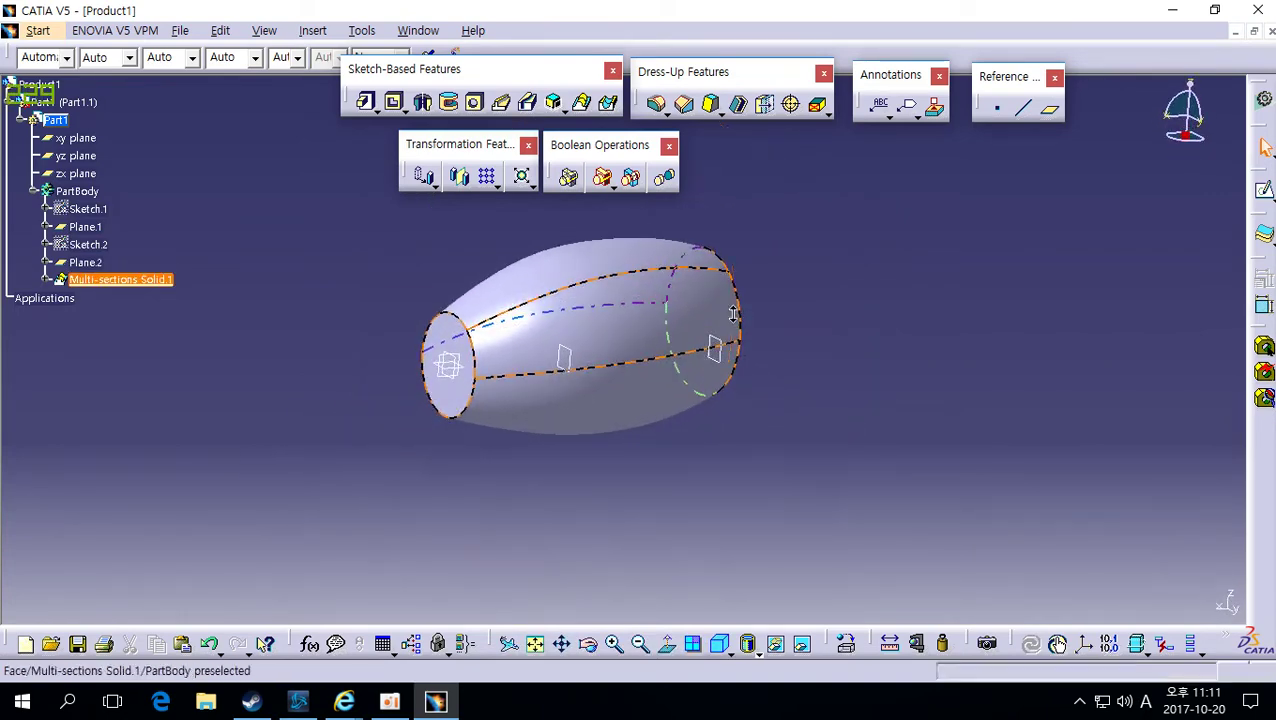
Show the three hidden section sketches again, expanding the multi-section solid in the tree to reach the third.
{"action": "right_click", "coordinate": [104, 247]}
{"action": "left_click", "coordinate": [130, 296]}
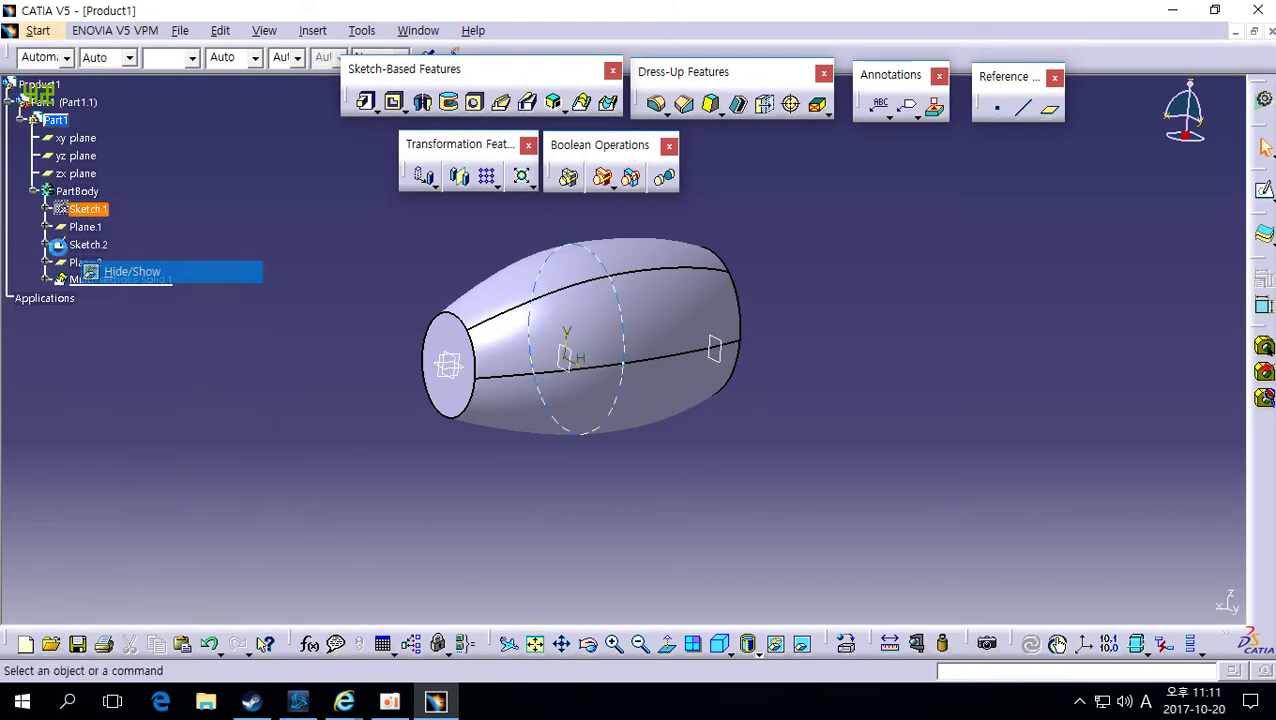
{"action": "left_click", "coordinate": [46, 283]}
{"action": "right_click", "coordinate": [125, 342]}
{"action": "left_click", "coordinate": [145, 343]}
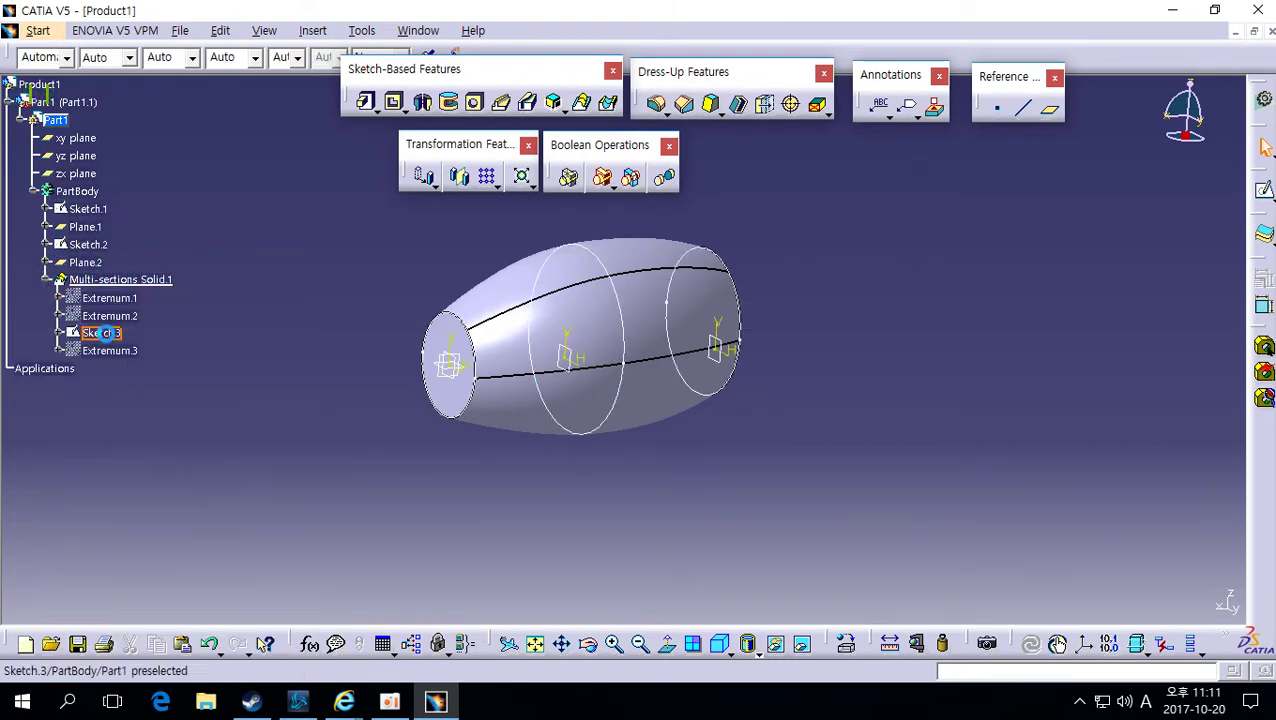
Reopen the middle section sketch, set its circle's diameter to 100 mm and exit the sketch.
{"action": "double_click", "coordinate": [728, 328]}
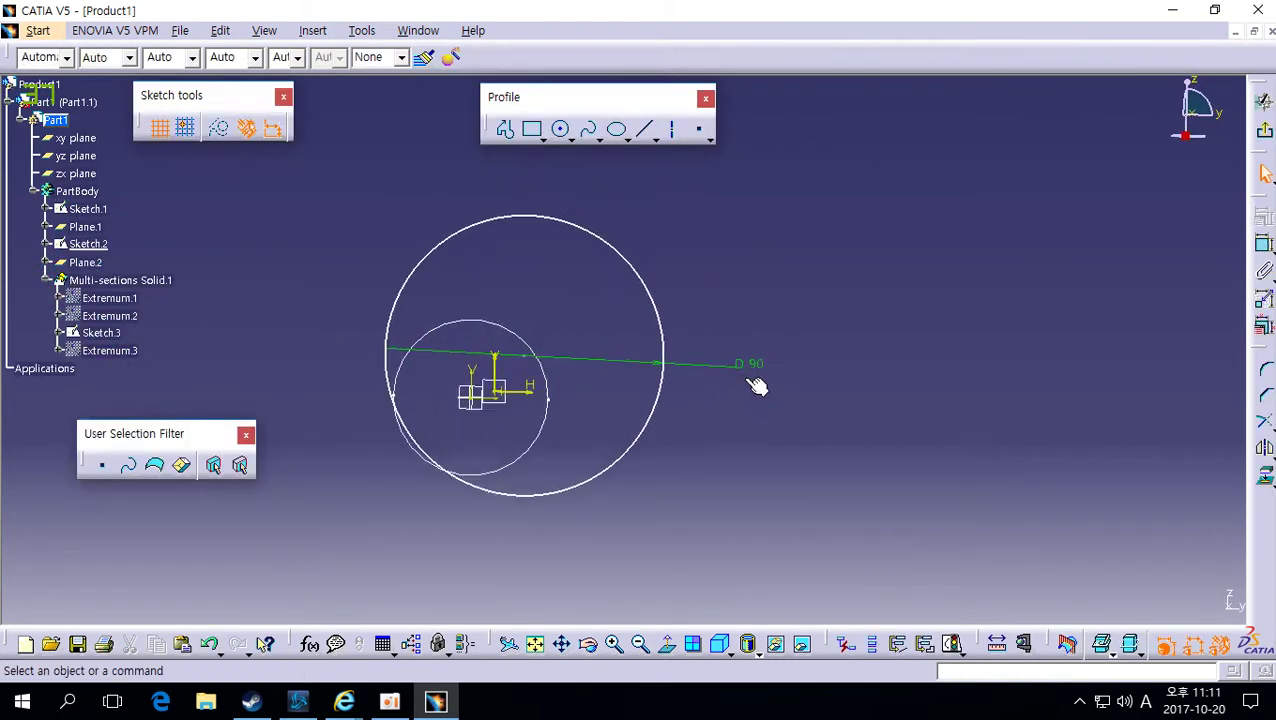
{"action": "double_click", "coordinate": [709, 368]}
{"action": "type", "text": "100mm"}
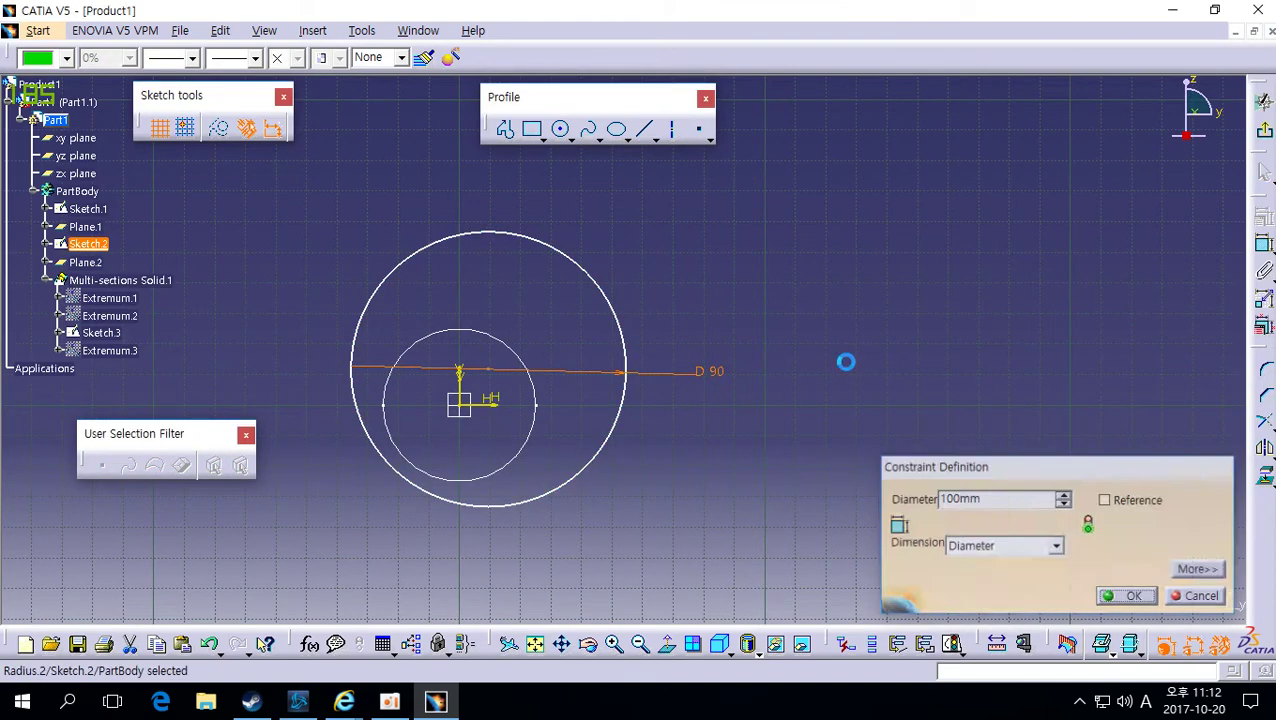
{"action": "key", "text": "Return"}
{"action": "left_click", "coordinate": [766, 486]}
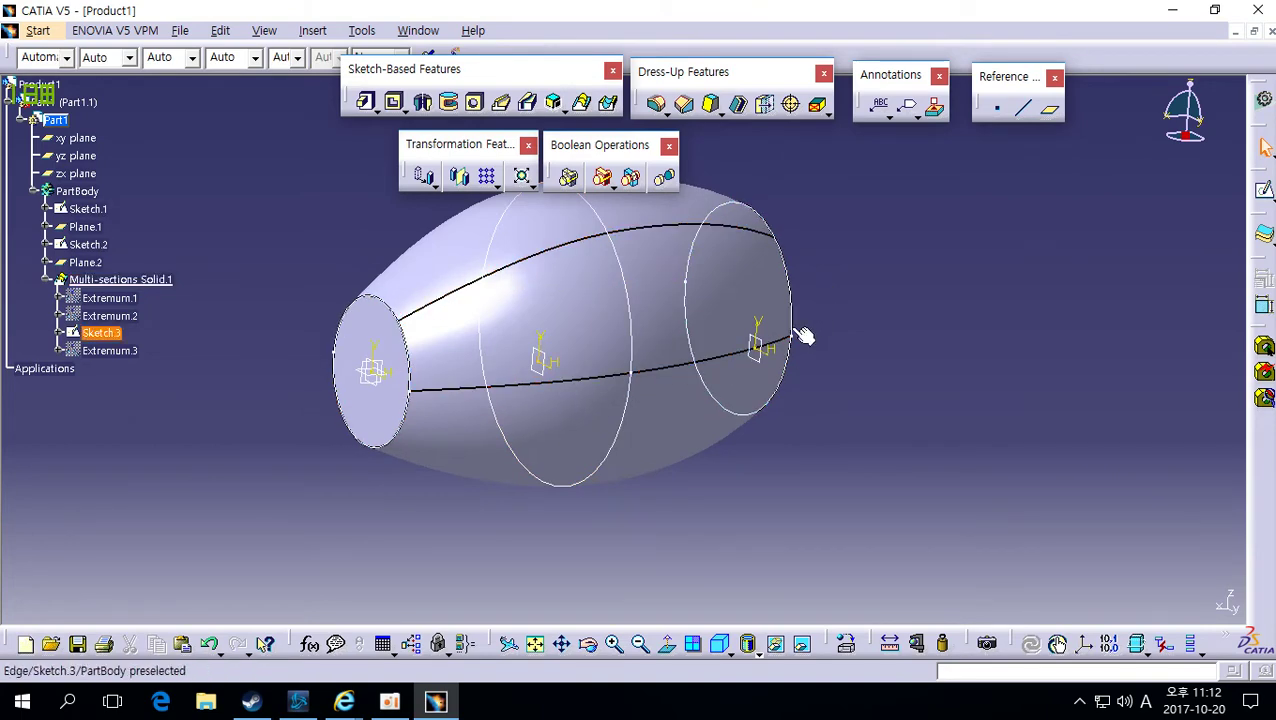
Examine the updated multi-section solid from several angles, including its underside and end faces.
{"action": "middle_click_drag", "start_coordinate": [672, 340], "coordinate": [672, 397]}
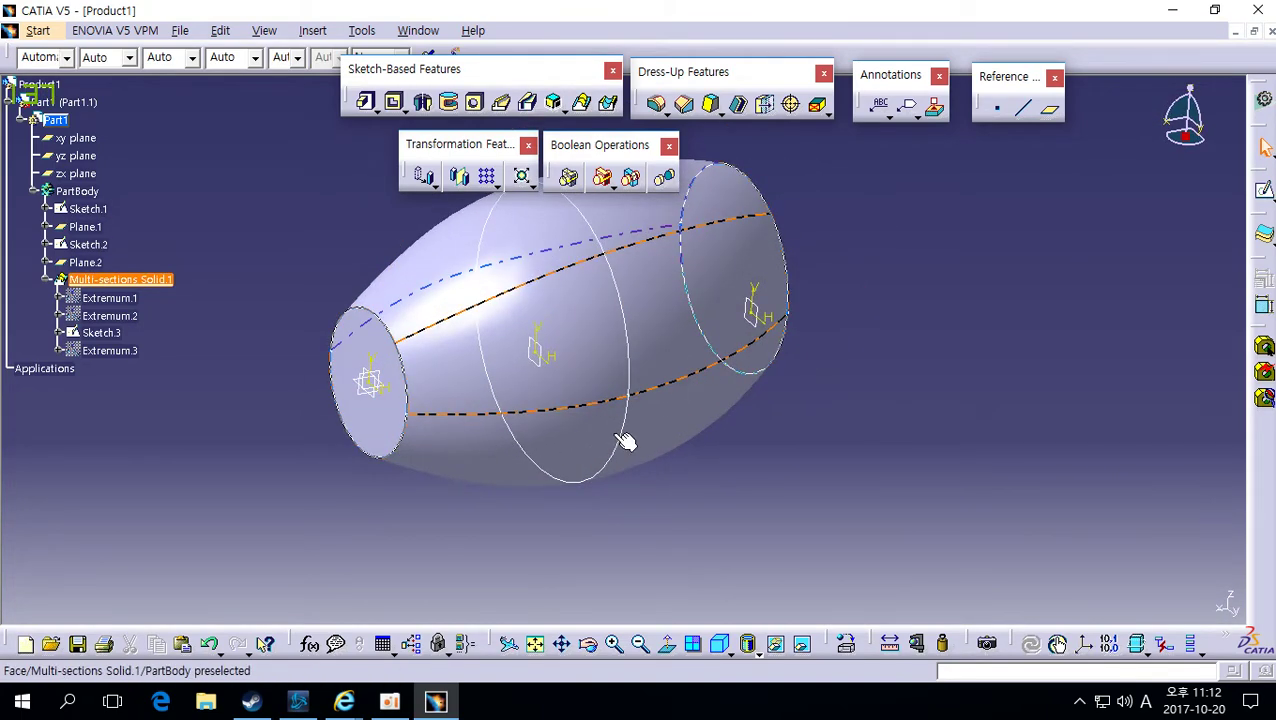
{"action": "middle_click_drag", "start_coordinate": [748, 418], "coordinate": [683, 508]}
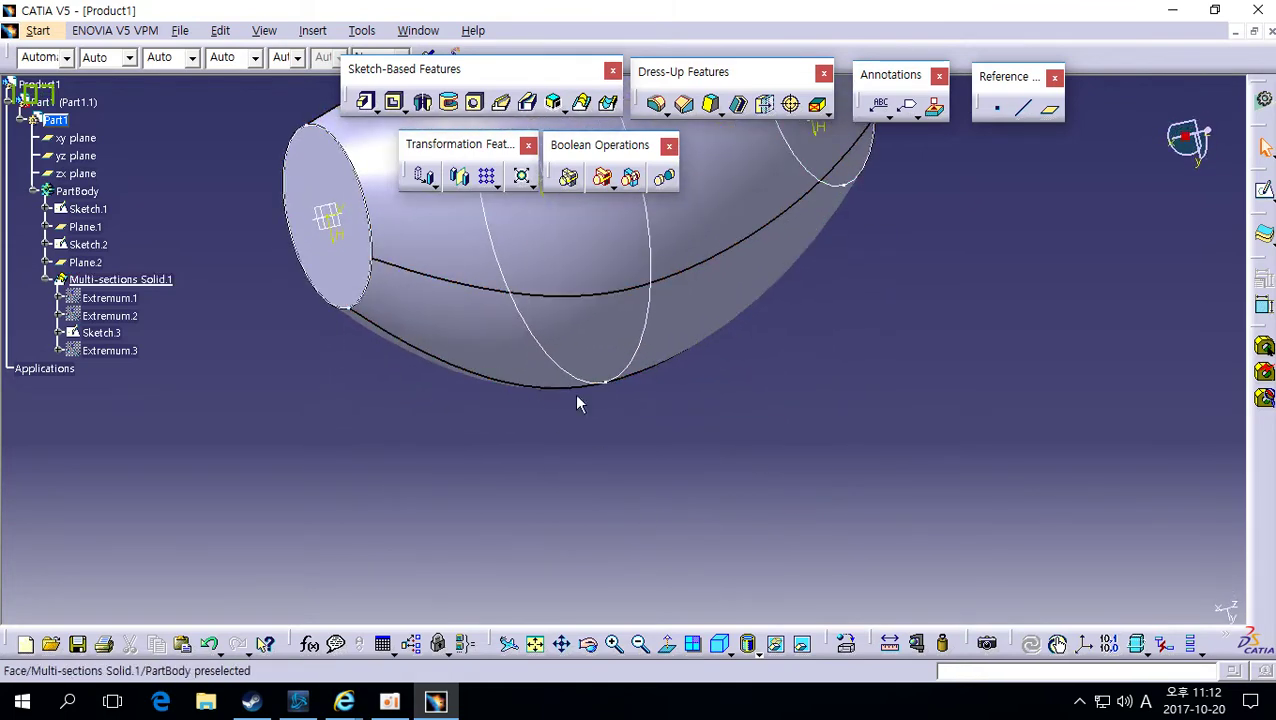
{"action": "mouse_move", "coordinate": [766, 259]}
{"action": "middle_mouse_down"}
{"action": "mouse_move", "coordinate": [731, 439]}
{"action": "mouse_move", "coordinate": [634, 460]}
{"action": "middle_mouse_up"}
{"action": "mouse_move", "coordinate": [748, 380]}
{"action": "middle_mouse_down"}
{"action": "mouse_move", "coordinate": [757, 507]}
{"action": "mouse_move", "coordinate": [752, 439]}
{"action": "mouse_move", "coordinate": [772, 426]}
{"action": "middle_mouse_up"}
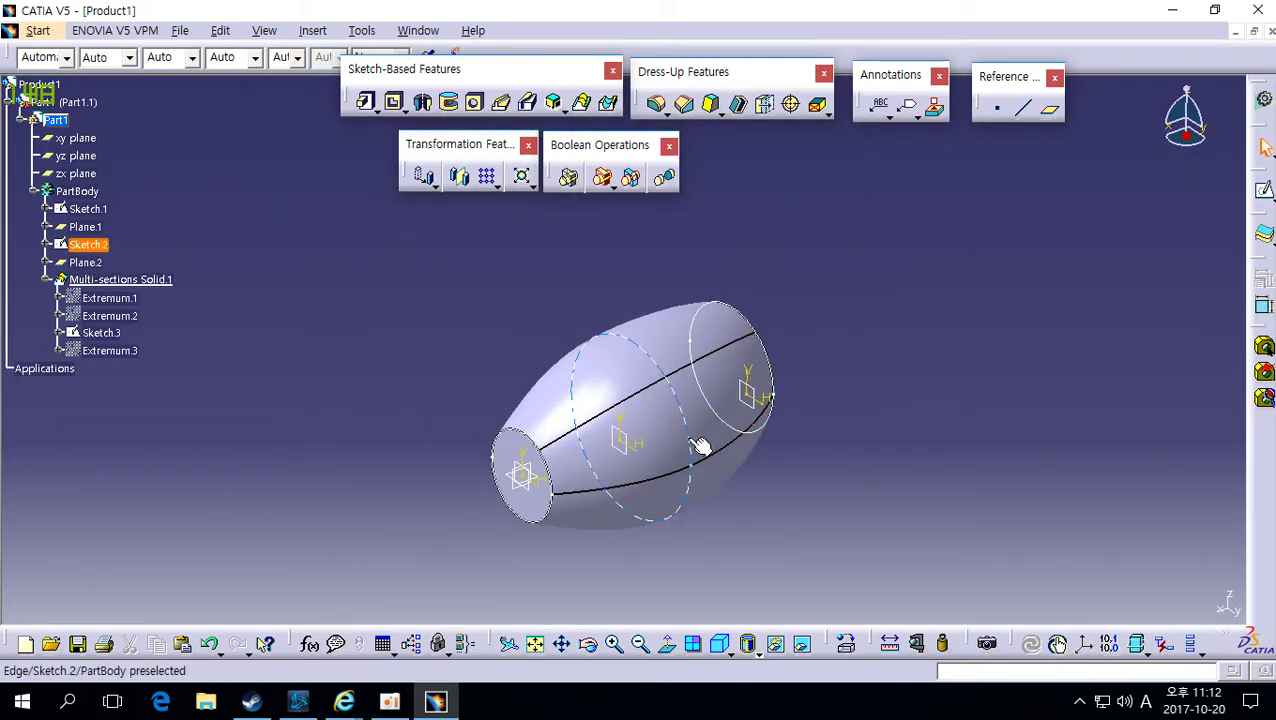
{"action": "middle_click_drag", "start_coordinate": [800, 504], "coordinate": [773, 374]}
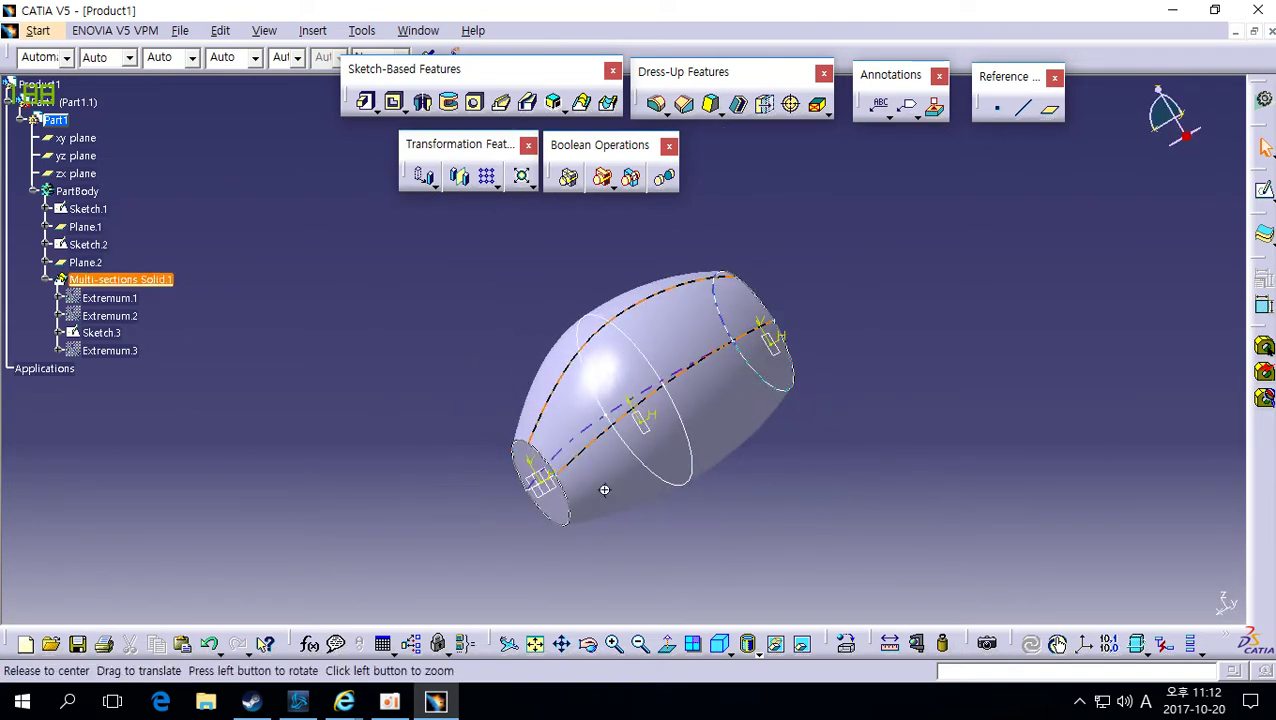
{"action": "middle_click_drag", "start_coordinate": [604, 490], "coordinate": [676, 392]}
{"action": "middle_click_drag", "start_coordinate": [598, 382], "coordinate": [535, 250]}
{"action": "mouse_move", "coordinate": [655, 458]}
{"action": "middle_mouse_down"}
{"action": "mouse_move", "coordinate": [638, 478]}
{"action": "mouse_move", "coordinate": [568, 437]}
{"action": "mouse_move", "coordinate": [740, 450]}
{"action": "mouse_move", "coordinate": [712, 328]}
{"action": "middle_mouse_up"}
Open a sketch on the xy plane and draw a four-point spline along the solid's edge, from the smallest section to the farthest one.
{"action": "left_click", "coordinate": [1263, 192]}
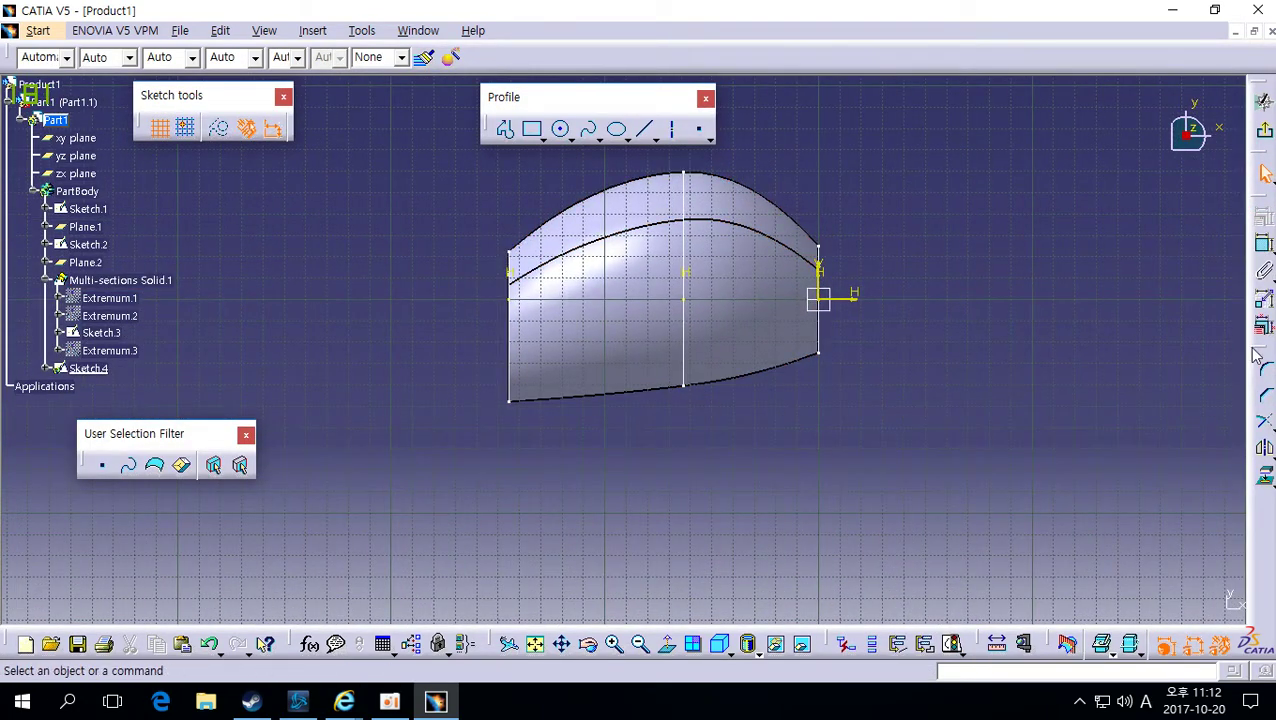
{"action": "left_click", "coordinate": [590, 131]}
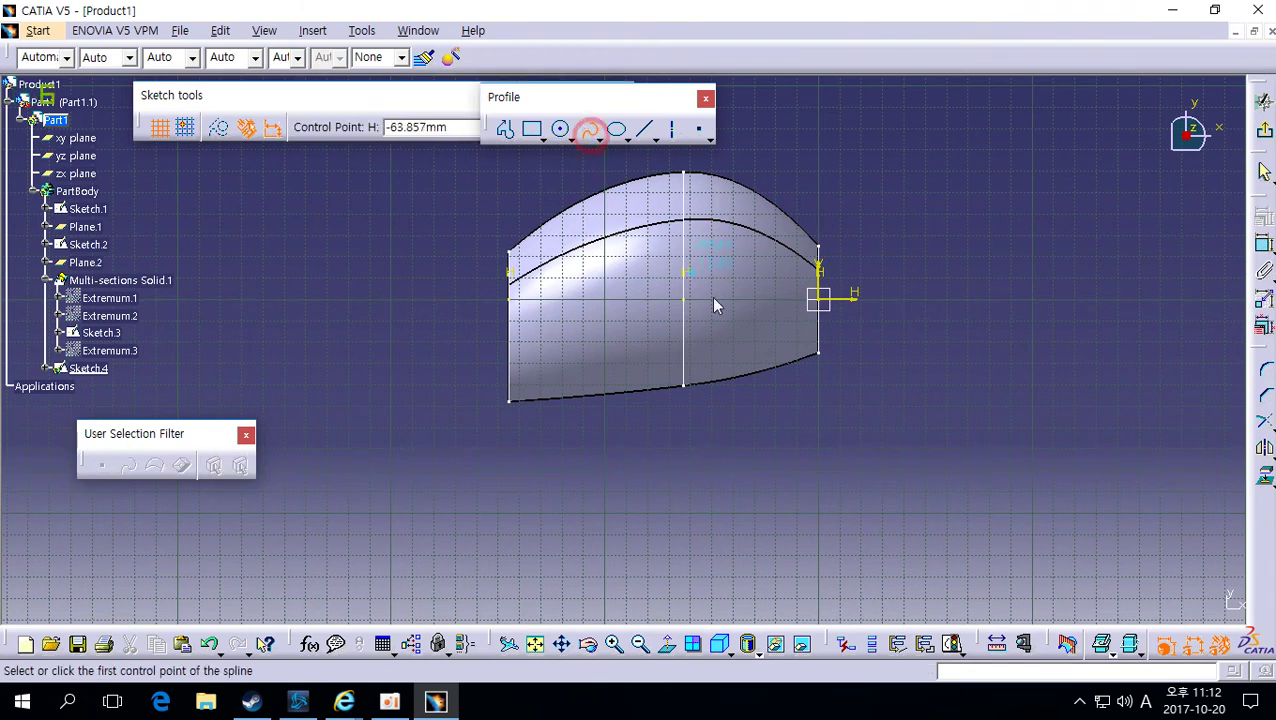
{"action": "left_click", "coordinate": [820, 352]}
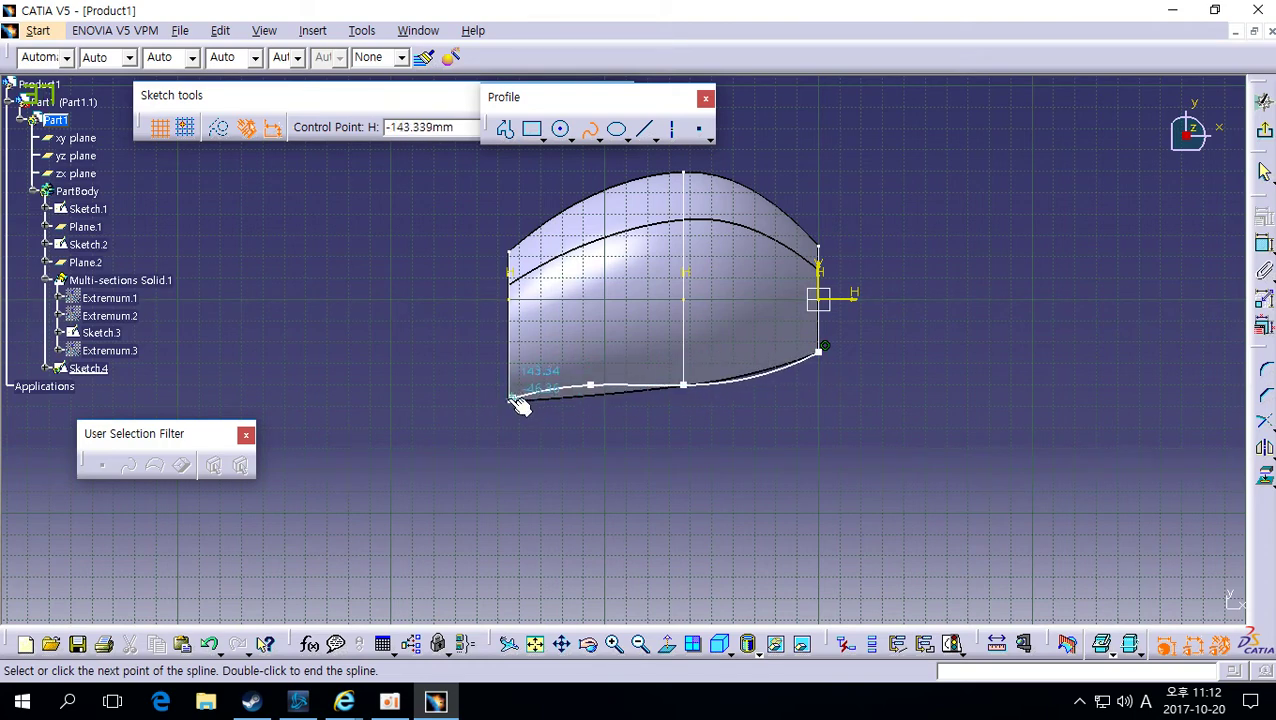
{"action": "key", "text": "Escape"}
{"action": "key", "text": "Escape"}
Try to make the spline's second control point coincident with the middle section.
{"action": "middle_click_drag", "start_coordinate": [712, 419], "coordinate": [709, 396]}
{"action": "left_click", "coordinate": [705, 399]}
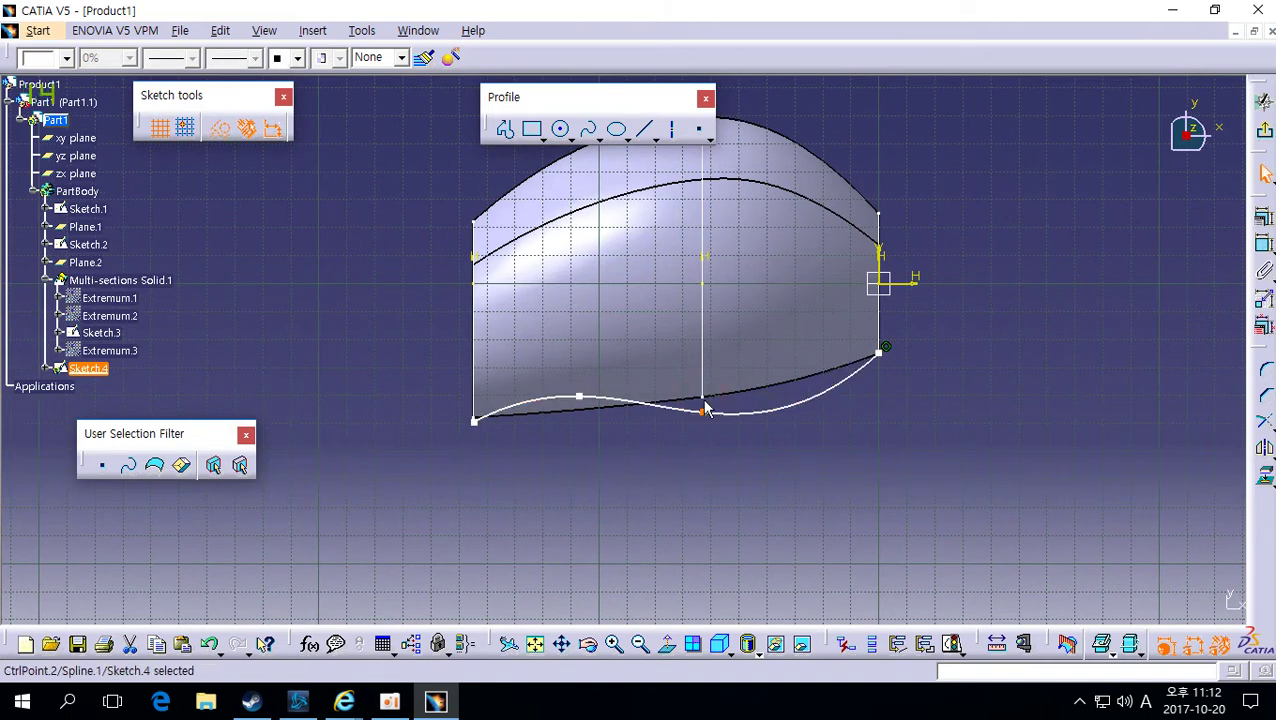
{"action": "left_click", "coordinate": [713, 405], "text": "ctrl"}
{"action": "right_click", "coordinate": [738, 390]}
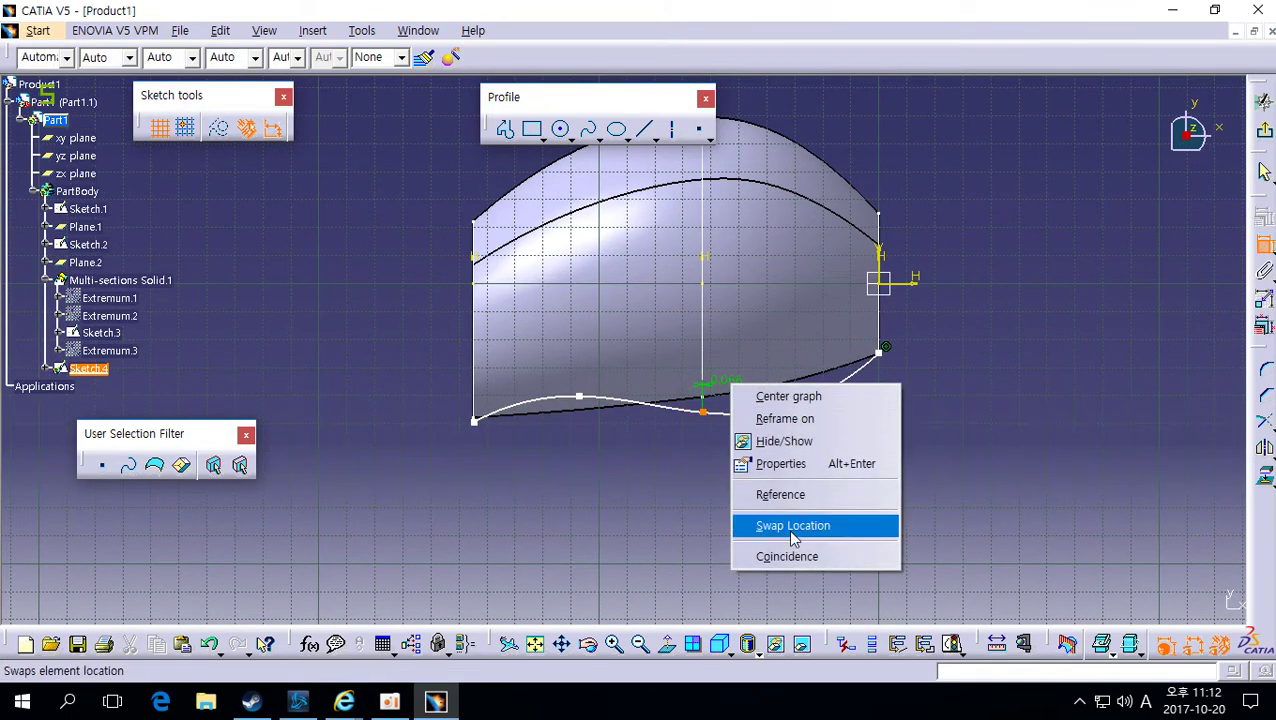
{"action": "left_click", "coordinate": [763, 558]}
{"action": "mouse_move", "coordinate": [715, 417]}
{"action": "middle_mouse_down"}
{"action": "mouse_move", "coordinate": [755, 362]}
{"action": "mouse_move", "coordinate": [652, 387]}
{"action": "mouse_move", "coordinate": [706, 421]}
{"action": "middle_mouse_up"}
{"action": "left_click", "coordinate": [703, 405]}
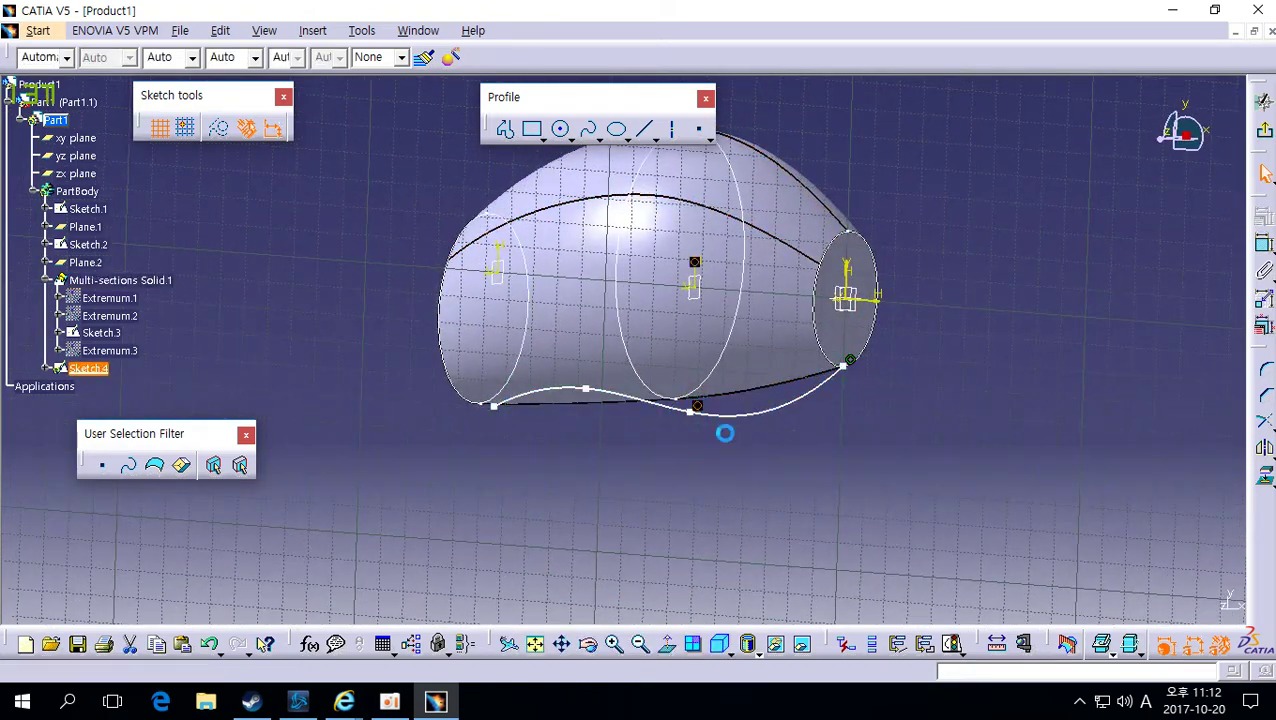
Dimension the spline's second control point from the horizontal axis and set the distance to 40 mm.
{"action": "left_click", "coordinate": [700, 418]}
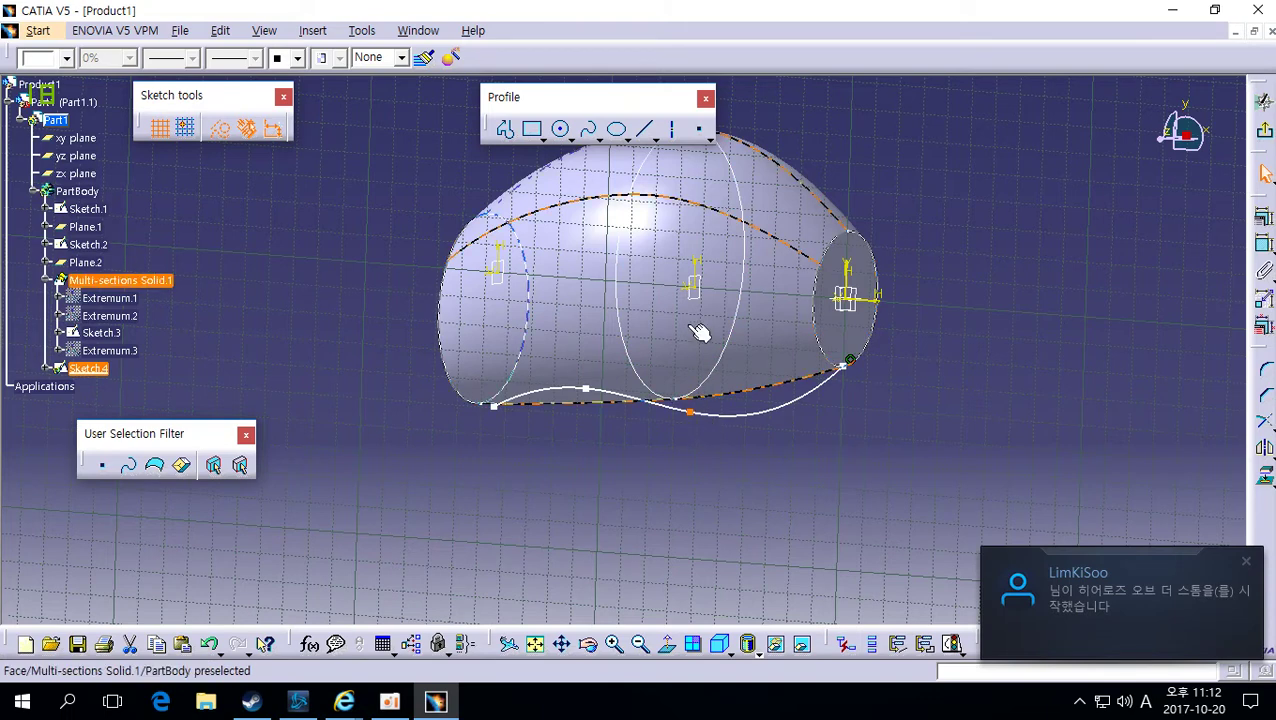
{"action": "left_click", "coordinate": [868, 305]}
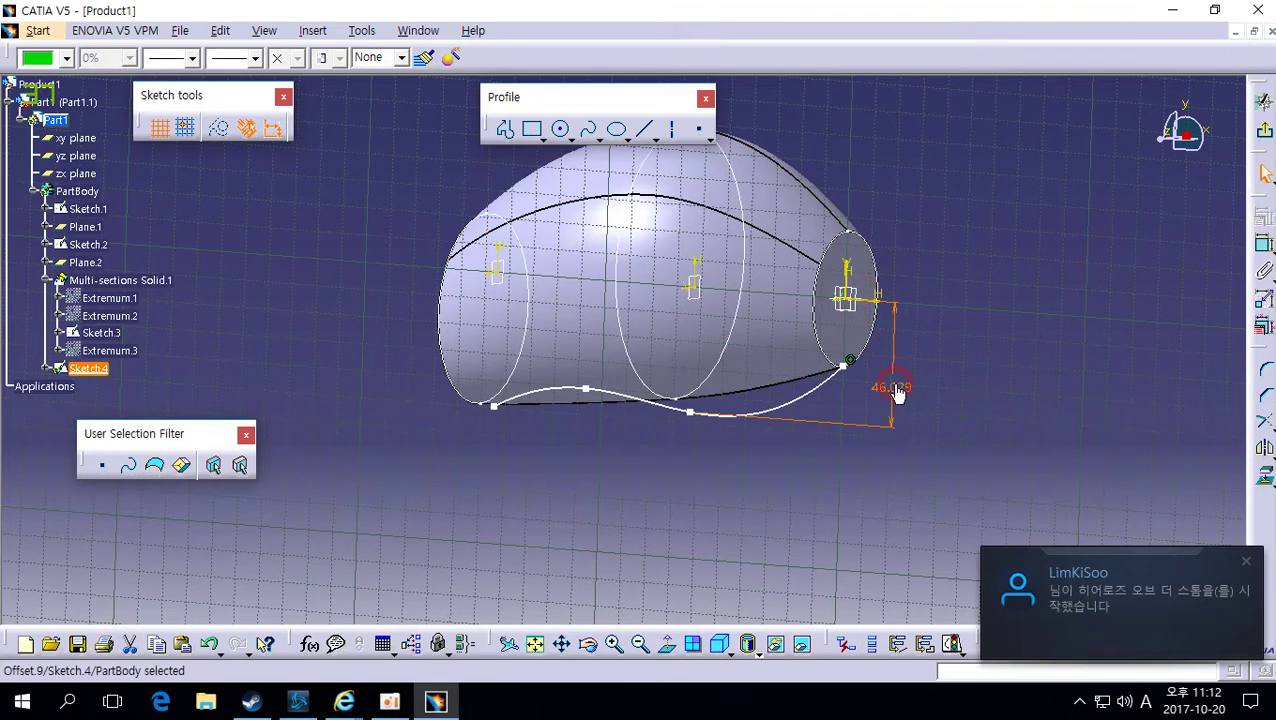
{"action": "double_click", "coordinate": [897, 390]}
{"action": "left_click_drag", "start_coordinate": [1104, 496], "coordinate": [976, 440]}
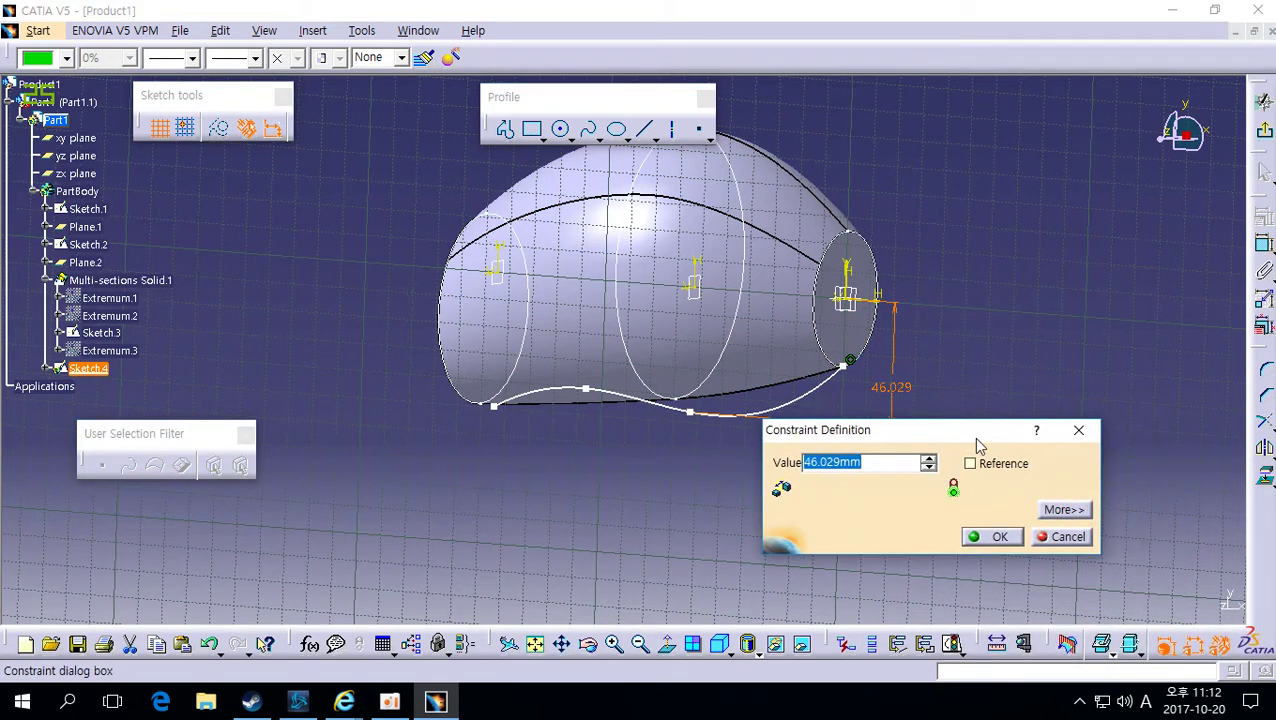
{"action": "type", "text": "40"}
{"action": "key", "text": "Return"}
Constrain the spline's second control point to be coincident with the middle section.
{"action": "middle_click_drag", "start_coordinate": [669, 518], "coordinate": [735, 402]}
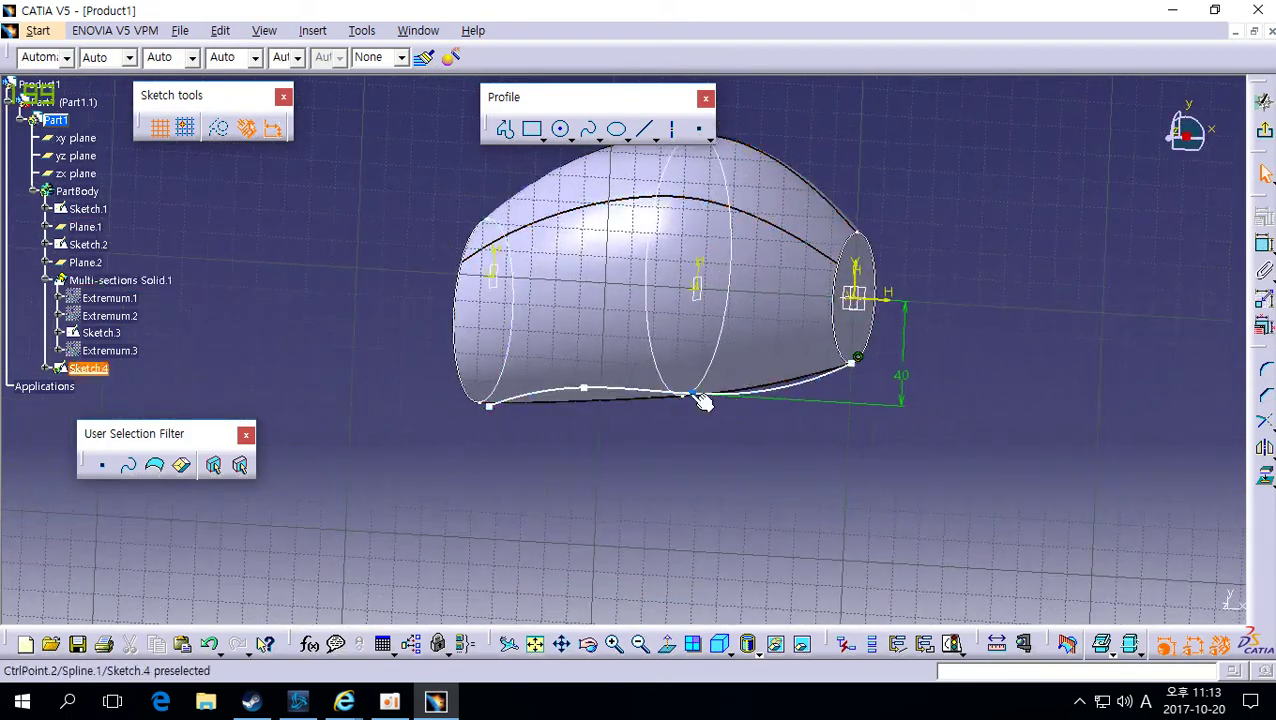
{"action": "right_click", "coordinate": [735, 374]}
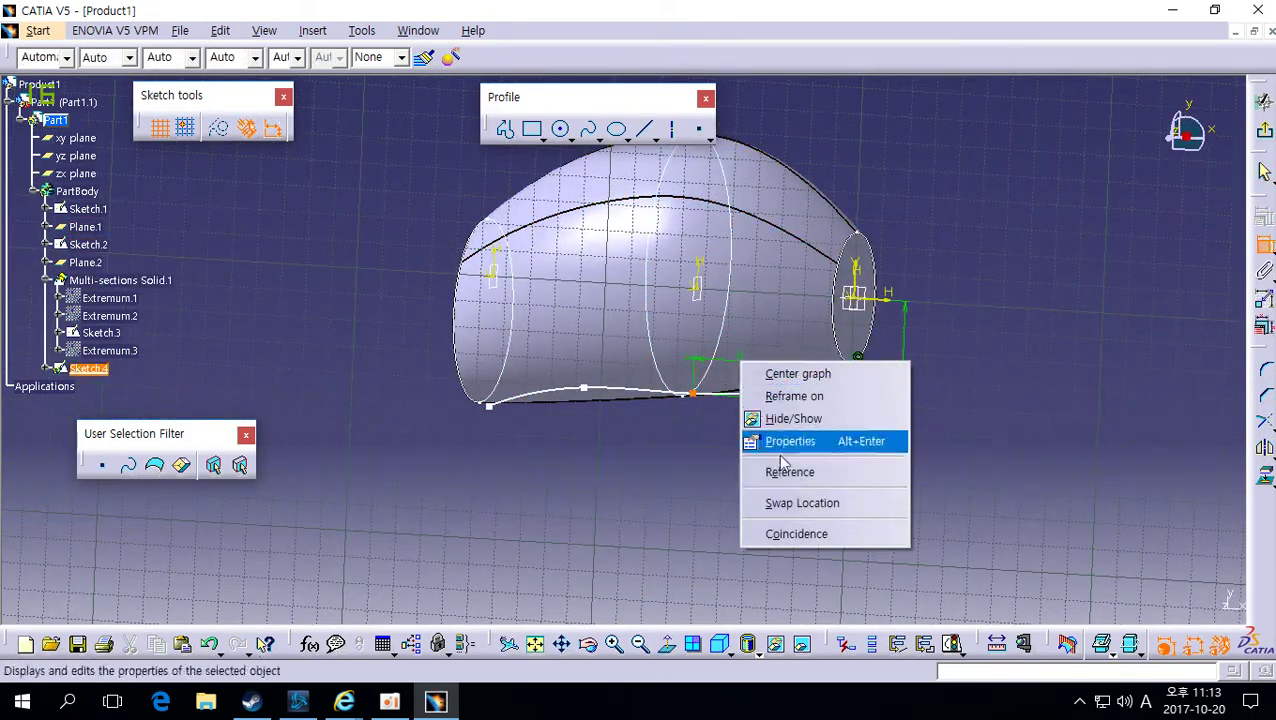
{"action": "left_click", "coordinate": [797, 532]}
Make the spline's start point coincident with the smallest section and set its distance from the horizontal axis to 25 mm.
{"action": "middle_click_drag", "start_coordinate": [683, 450], "coordinate": [752, 436]}
{"action": "middle_click_drag", "start_coordinate": [865, 355], "coordinate": [692, 364]}
{"action": "left_click", "coordinate": [690, 364]}
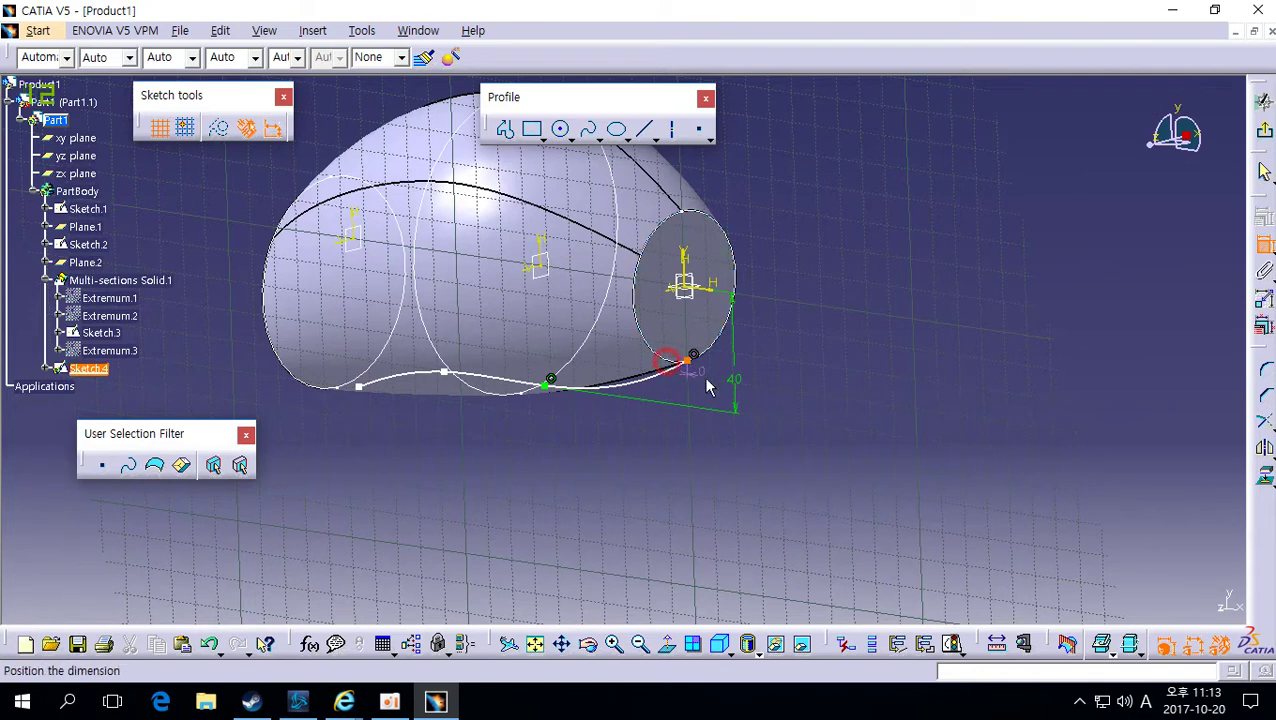
{"action": "right_click", "coordinate": [706, 387]}
{"action": "left_click", "coordinate": [745, 466]}
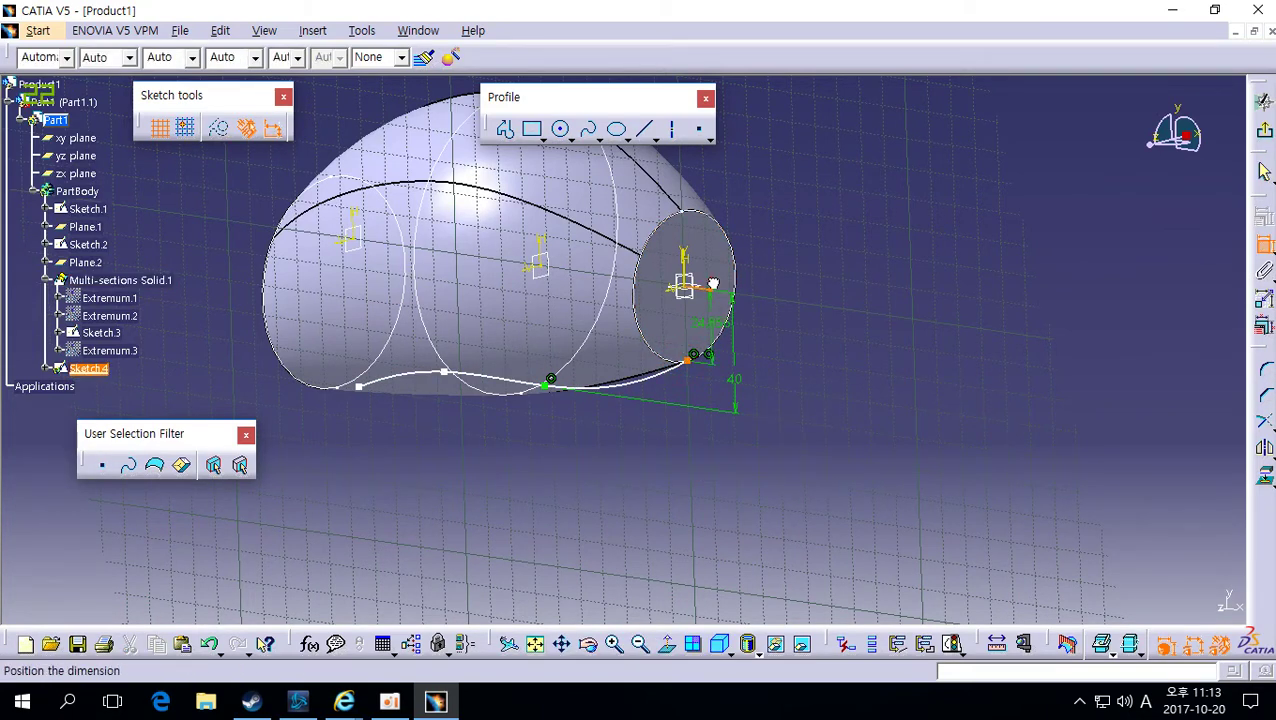
{"action": "double_click", "coordinate": [715, 318]}
{"action": "type", "text": "25"}
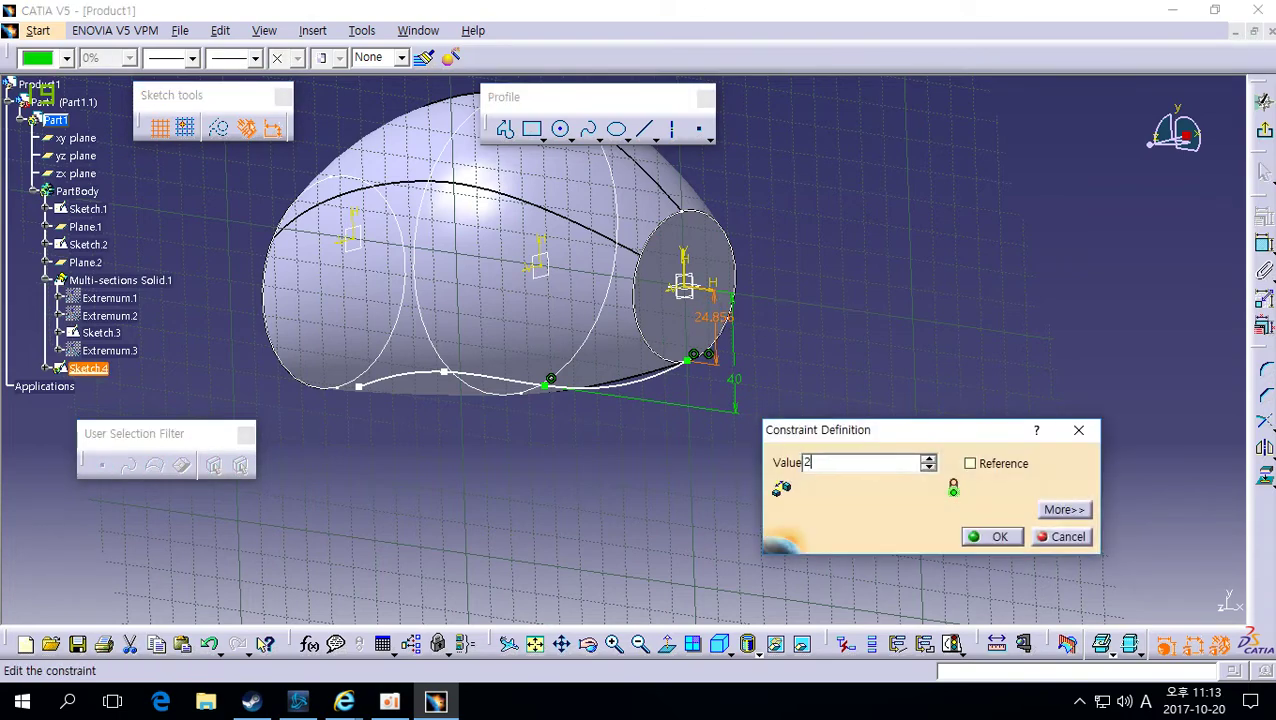
{"action": "key", "text": "Return"}
Adjust the spline's third control point and make its end point coincident with the farthest section.
{"action": "middle_click_drag", "start_coordinate": [838, 308], "coordinate": [560, 388]}
{"action": "left_click_drag", "start_coordinate": [571, 389], "coordinate": [555, 387]}
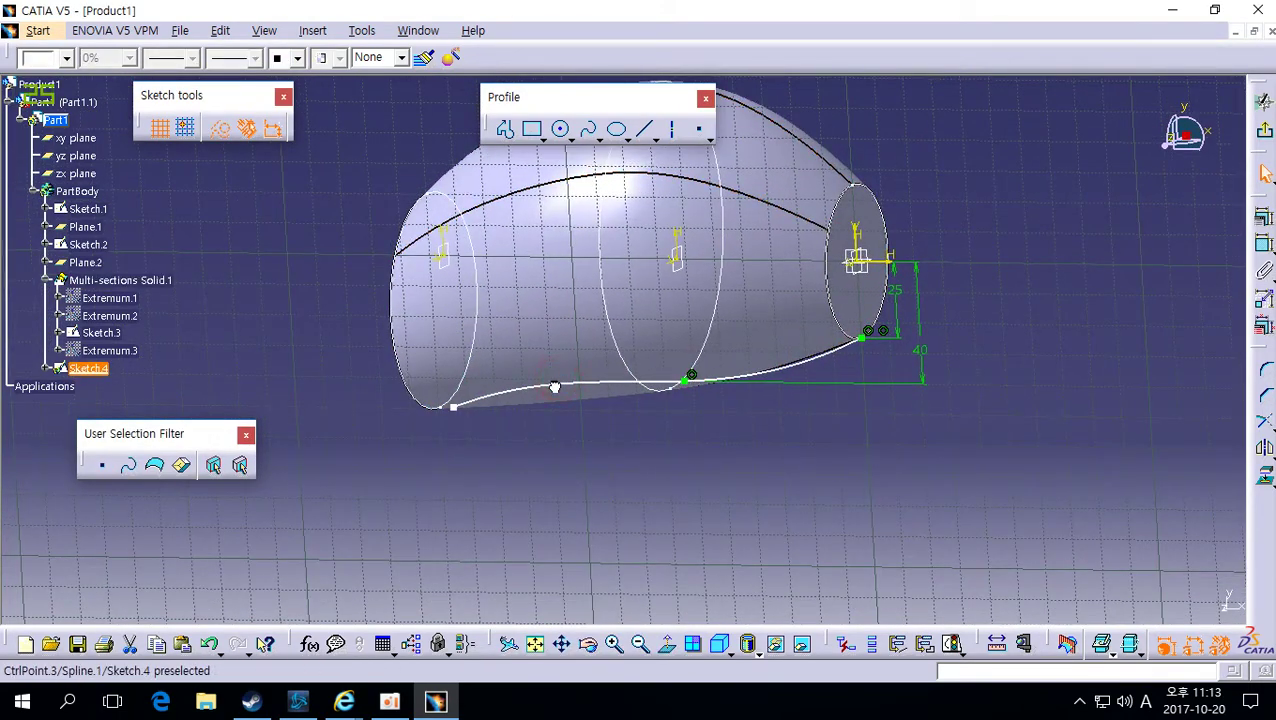
{"action": "right_click", "coordinate": [465, 399]}
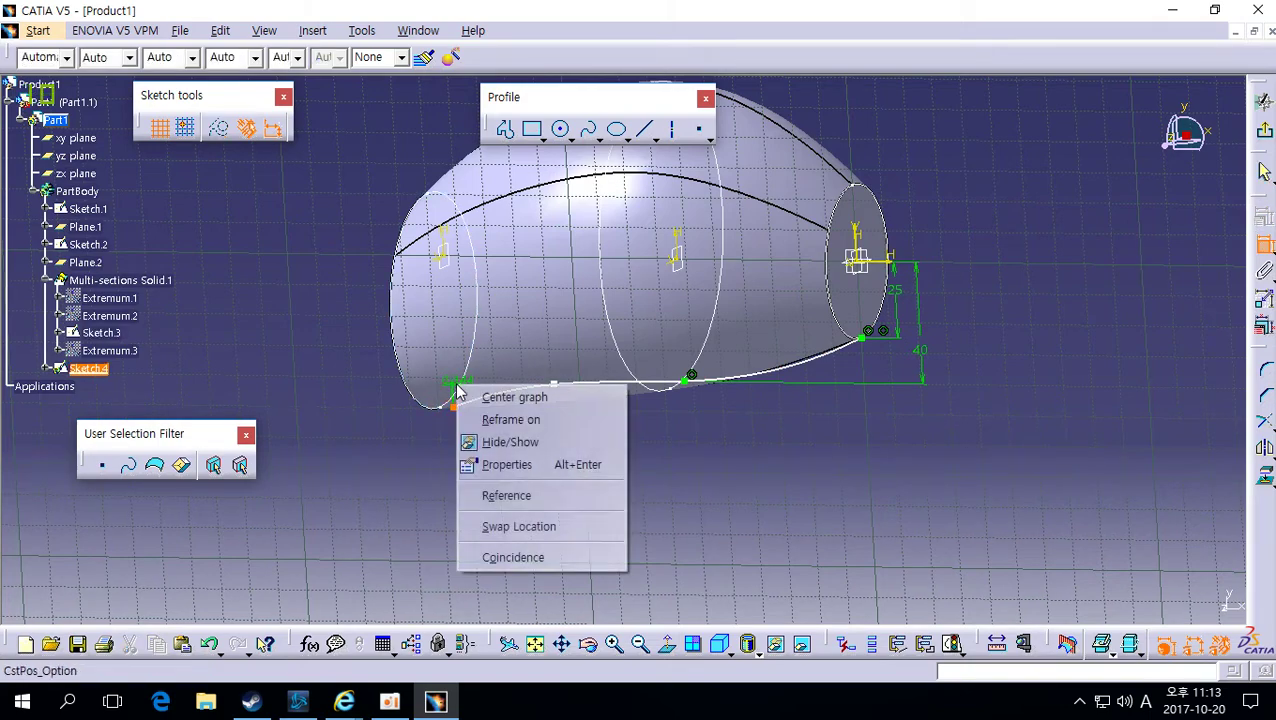
{"action": "left_click", "coordinate": [505, 556]}
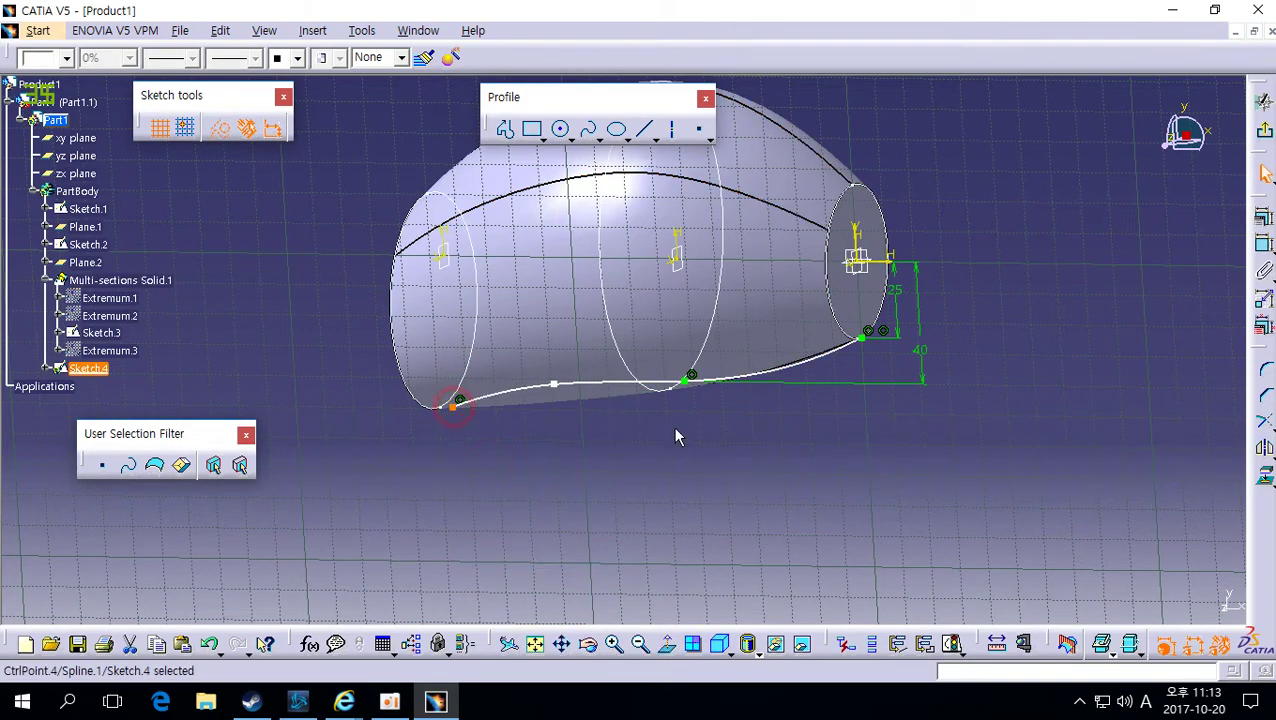
Dimension the spline's end point from the horizontal axis and set the distance to 50 mm.
{"action": "left_click", "coordinate": [1265, 244]}
{"action": "middle_click_drag", "start_coordinate": [581, 402], "coordinate": [520, 388]}
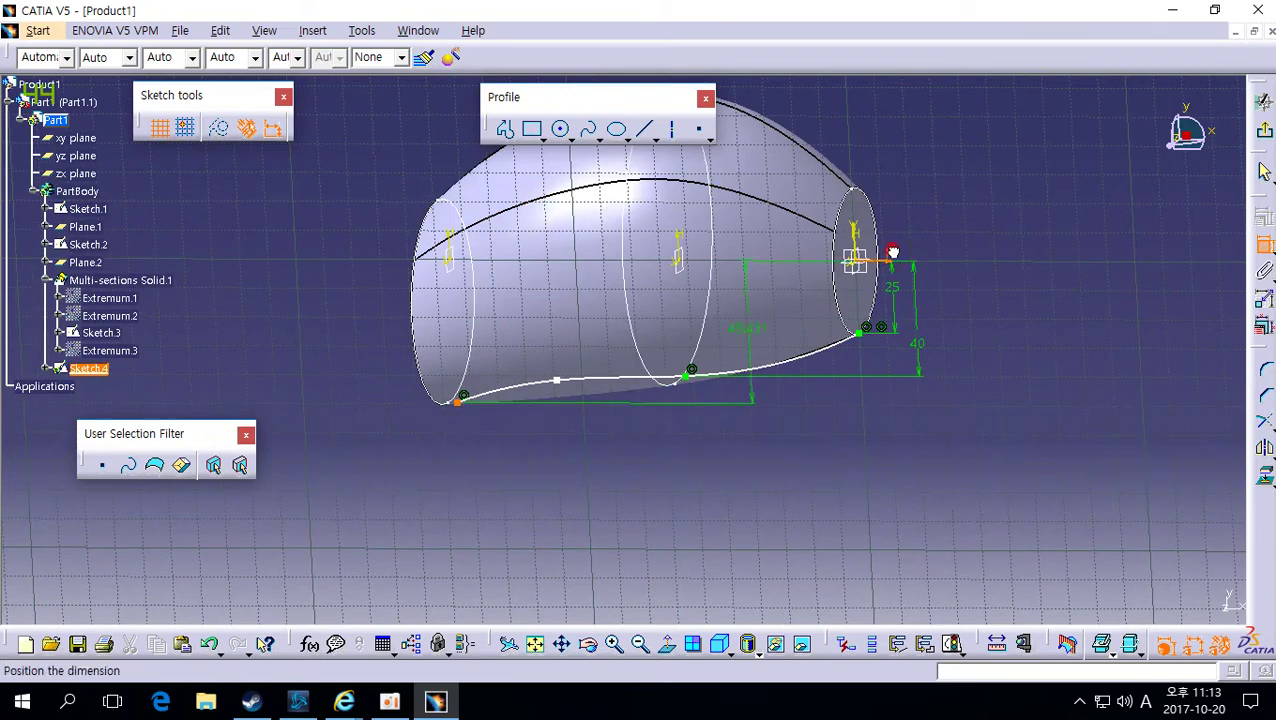
{"action": "double_click", "coordinate": [507, 337]}
{"action": "type", "text": "50mm"}
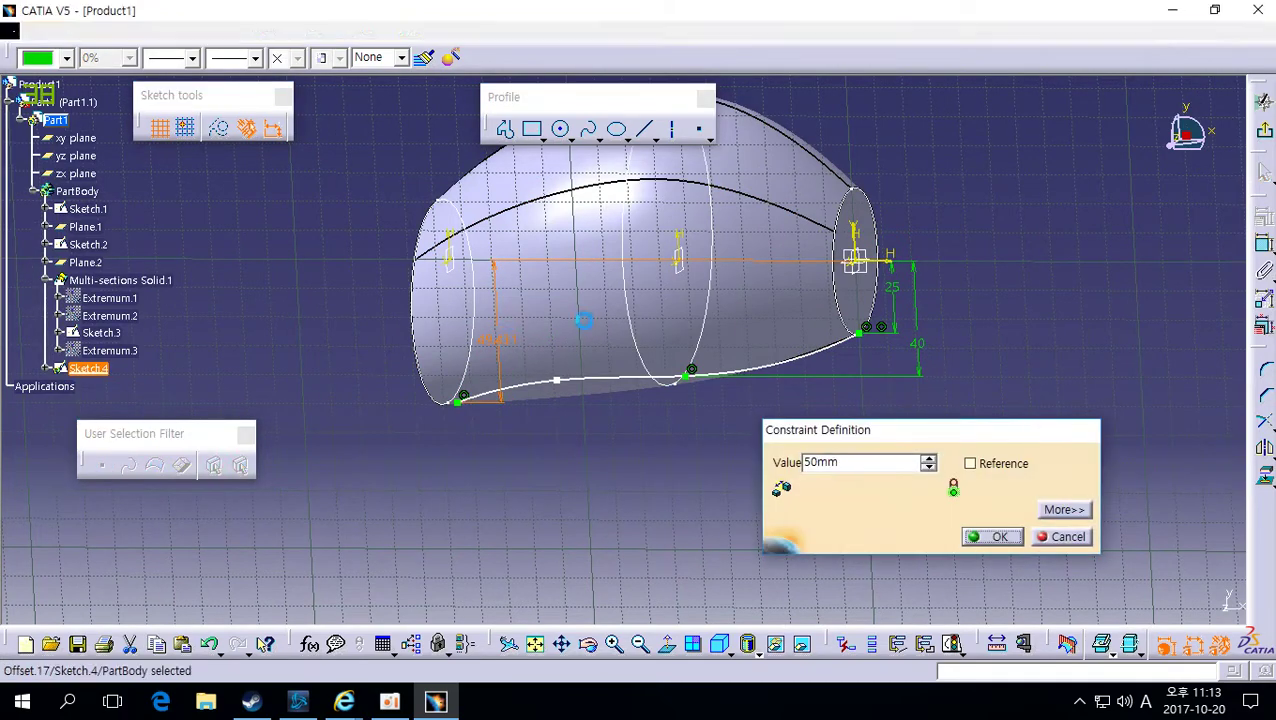
Set the distance between the spline's end point and the horizontal axis to 35 mm and leave the sketch.
{"action": "key", "text": "Return"}
{"action": "middle_click_drag", "start_coordinate": [604, 372], "coordinate": [521, 344]}
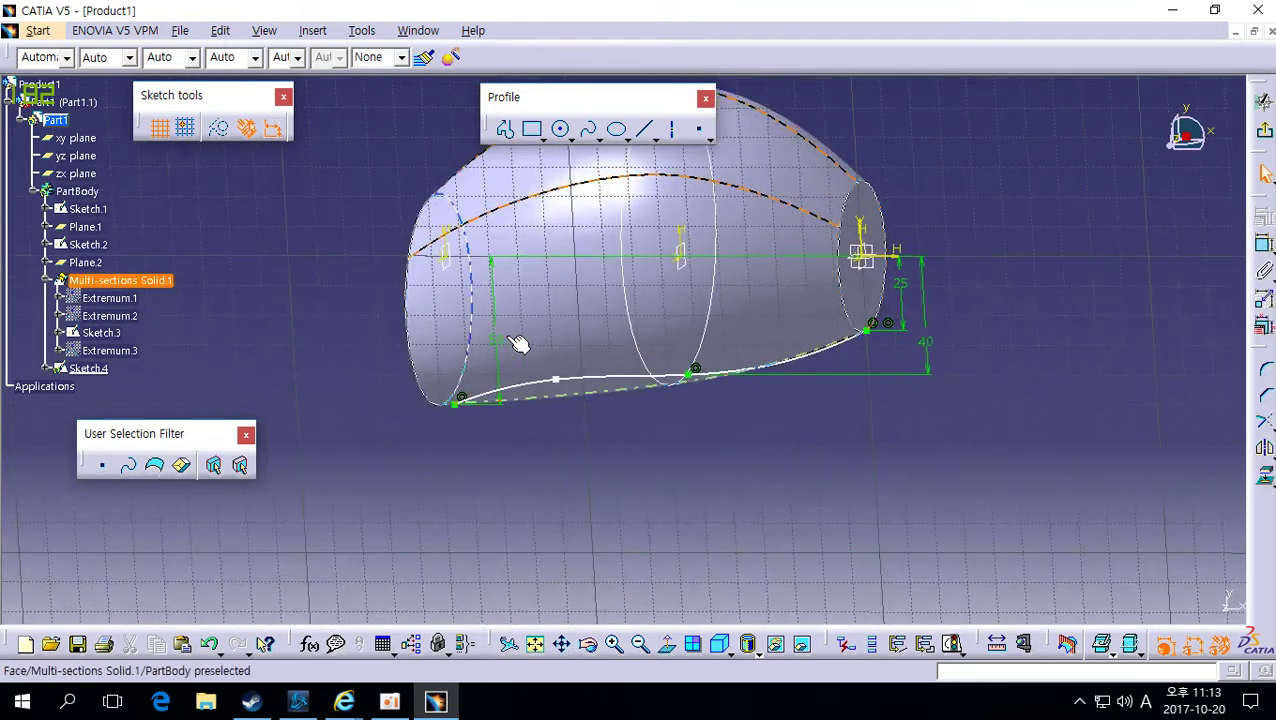
{"action": "double_click", "coordinate": [494, 345]}
{"action": "key", "text": "Return"}
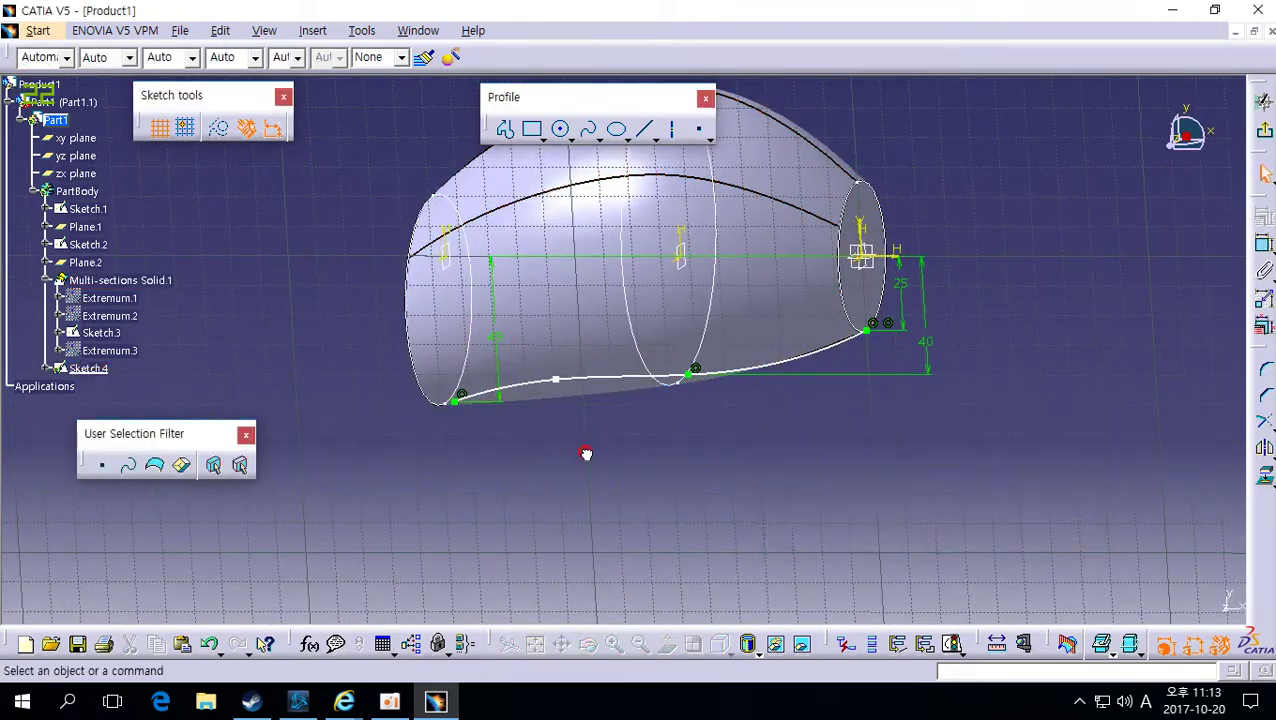
{"action": "double_click", "coordinate": [463, 371]}
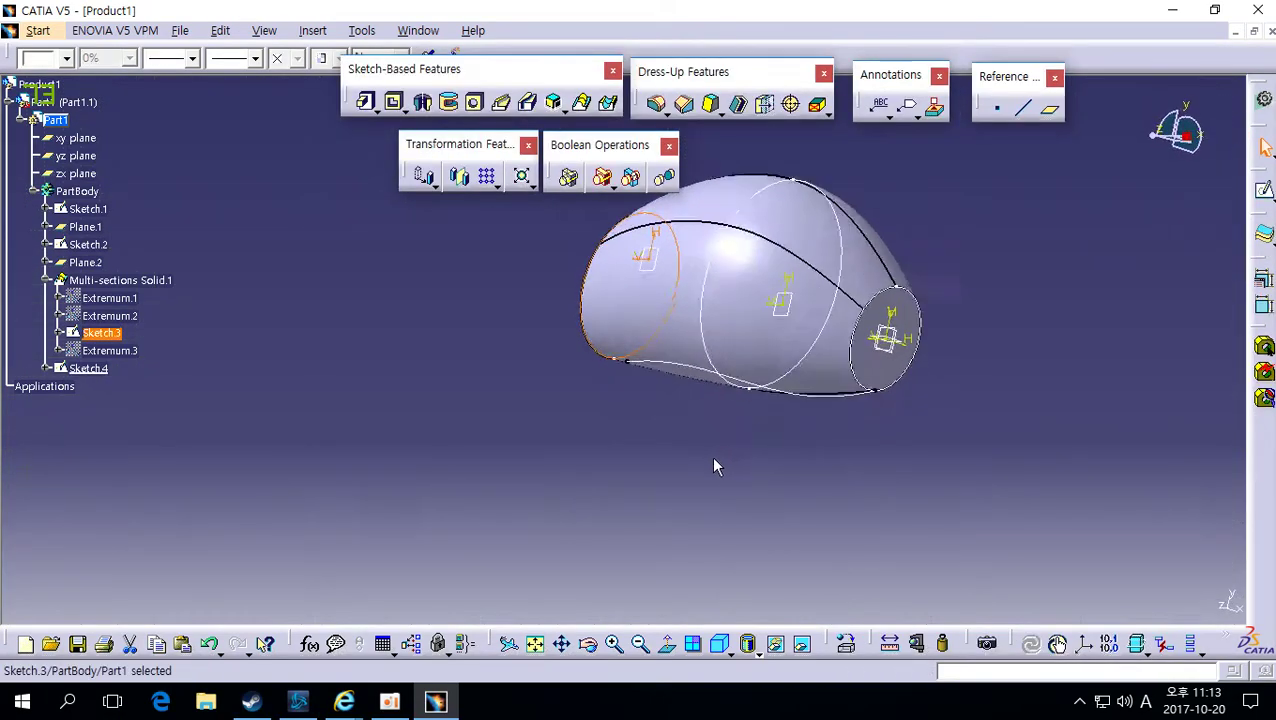
{"action": "double_click", "coordinate": [651, 365]}
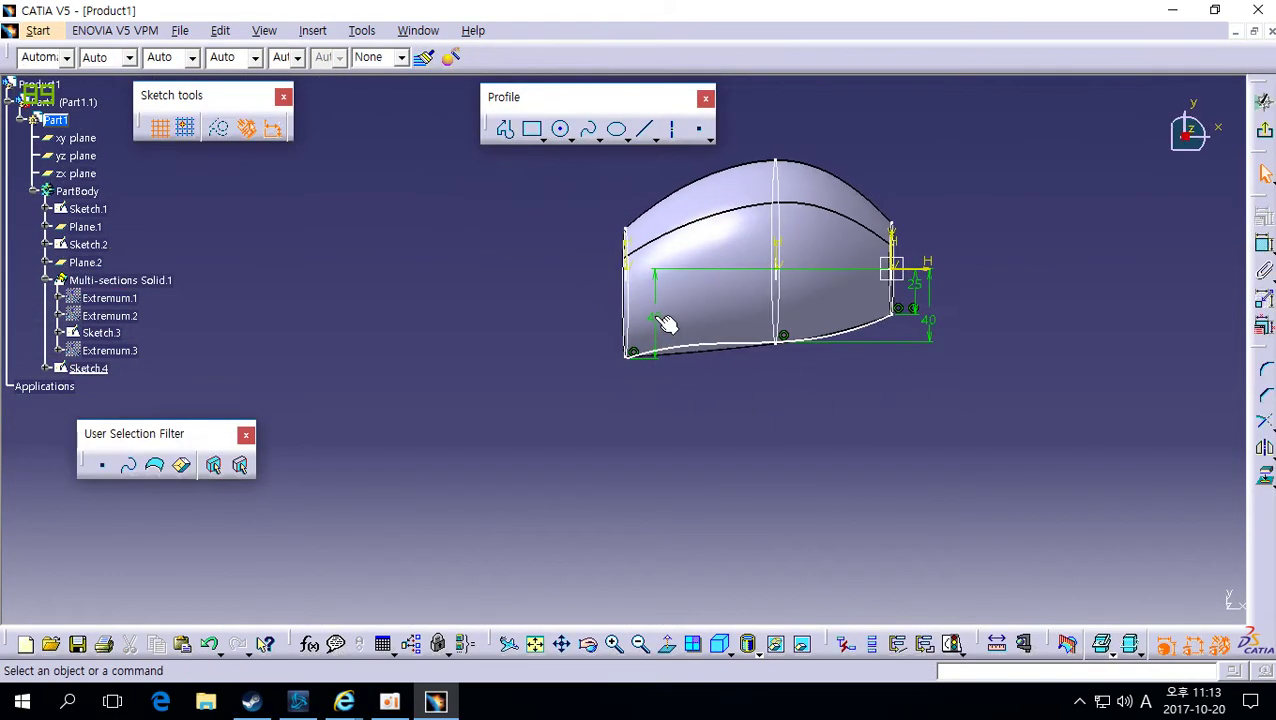
{"action": "double_click", "coordinate": [653, 316]}
{"action": "key", "text": "Return"}
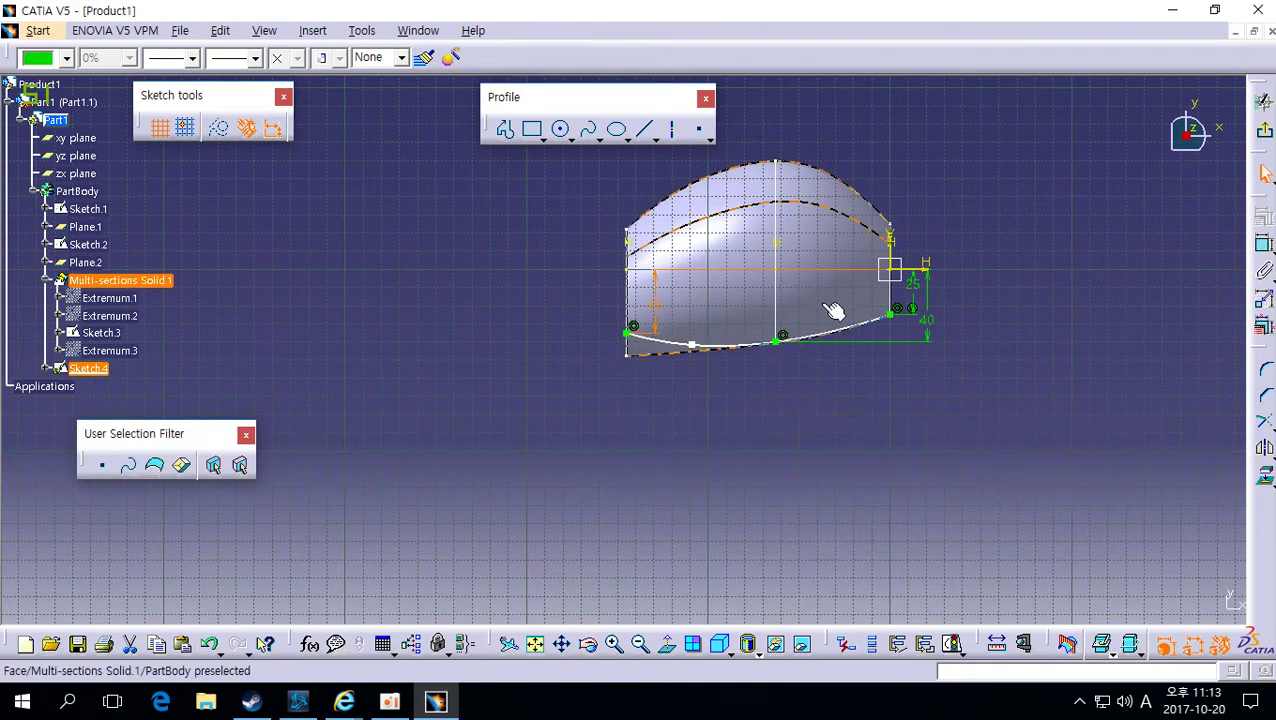
{"action": "middle_click_drag", "start_coordinate": [709, 412], "coordinate": [638, 413]}
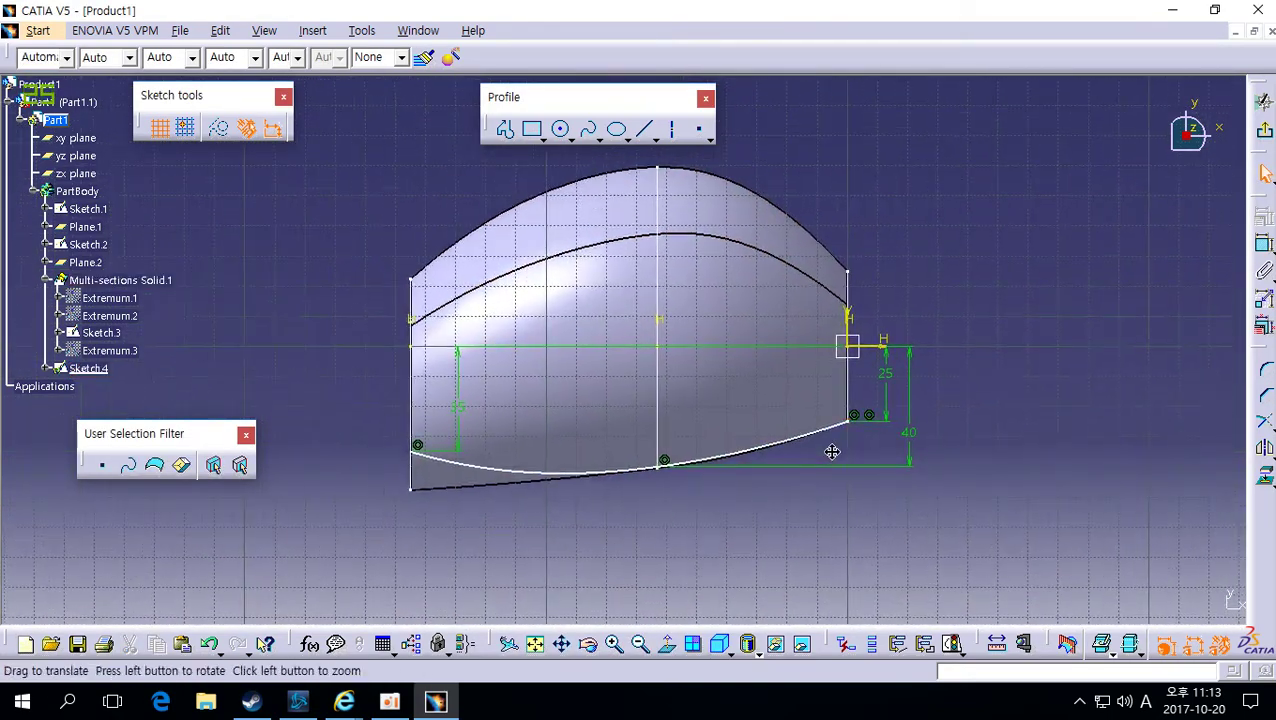
{"action": "middle_click_drag", "start_coordinate": [783, 435], "coordinate": [645, 457]}
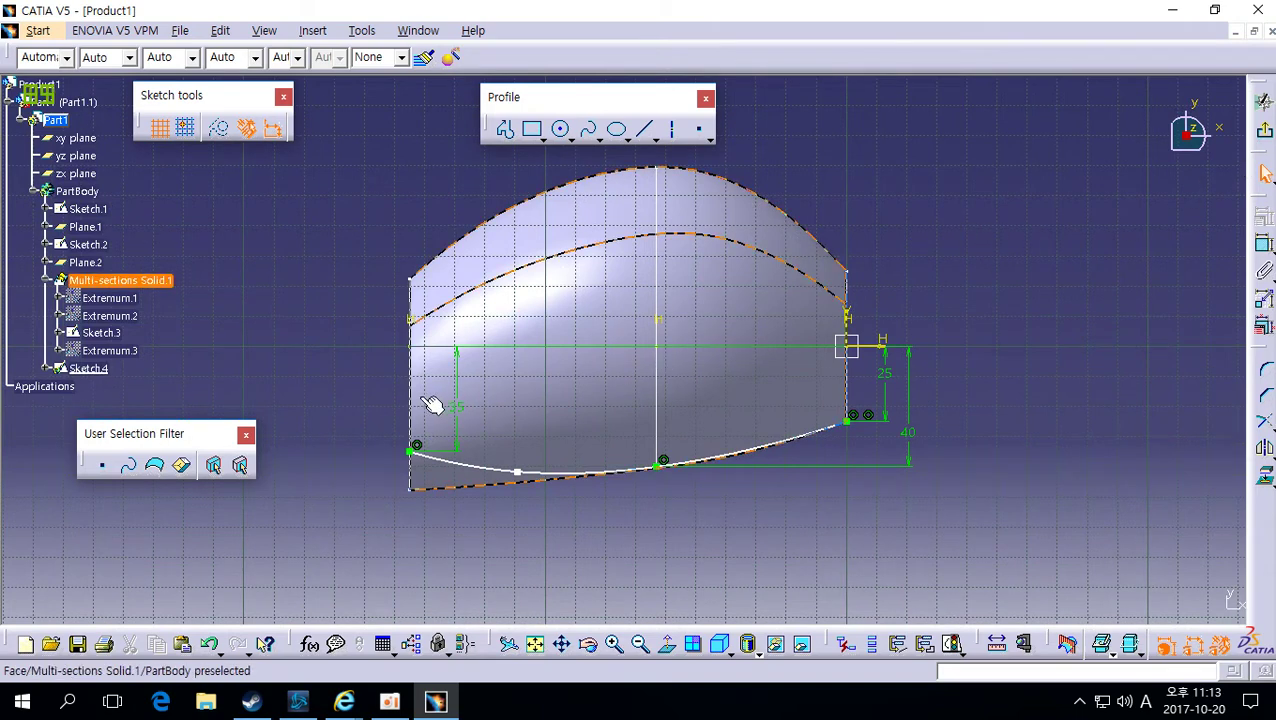
{"action": "left_click", "coordinate": [1265, 131]}
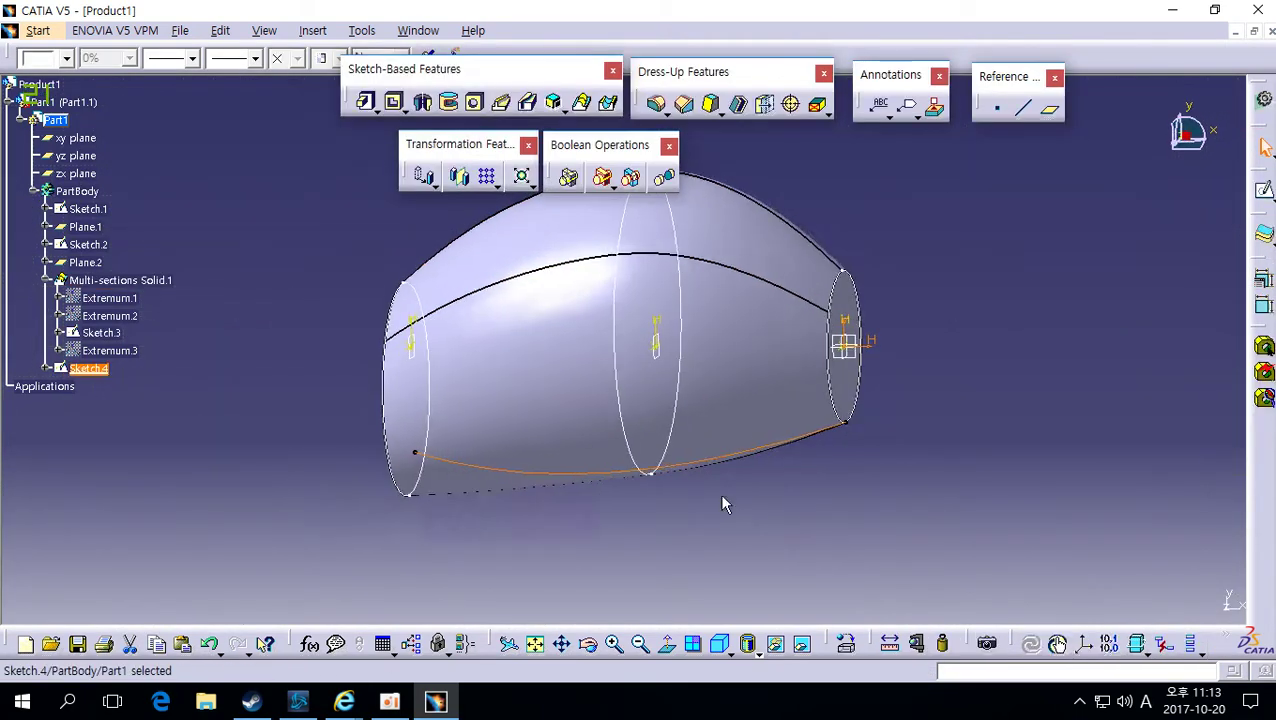
In the middle section's sketch, make the centre of the 100 mm circle coincident with the origin and leave the sketch.
{"action": "left_click", "coordinate": [748, 537]}
{"action": "double_click", "coordinate": [605, 398]}
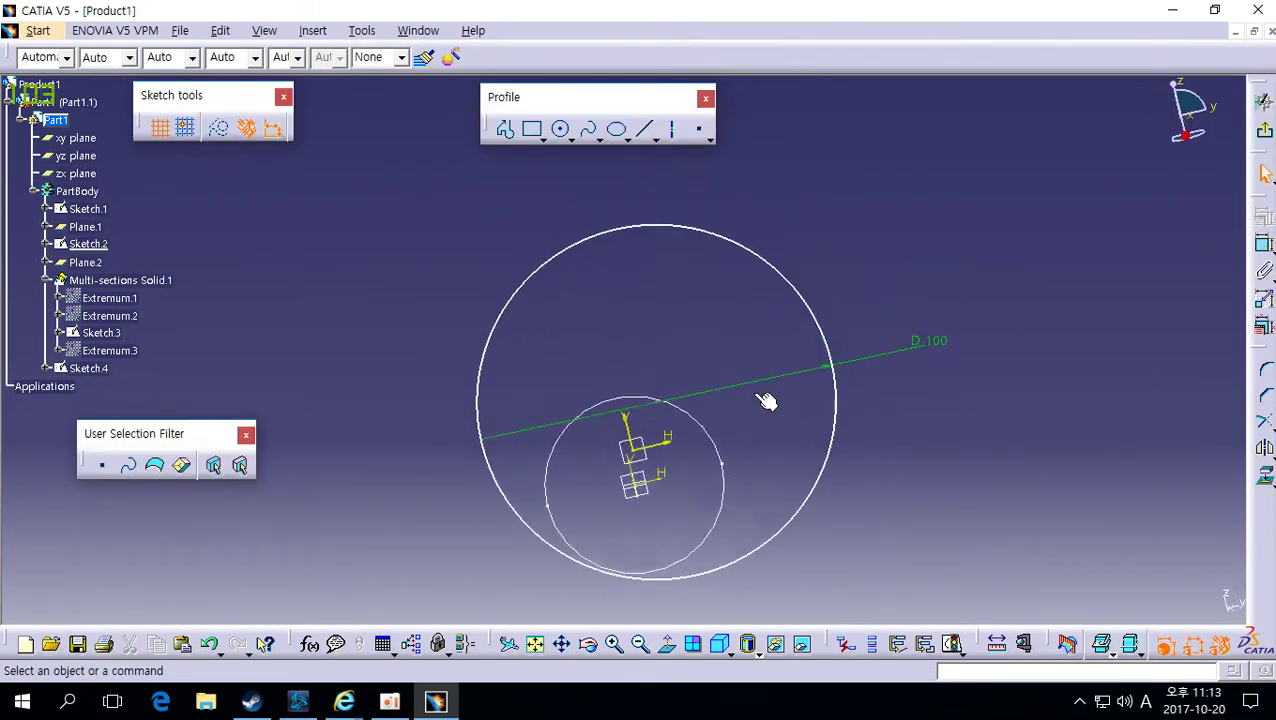
{"action": "left_click", "coordinate": [640, 420]}
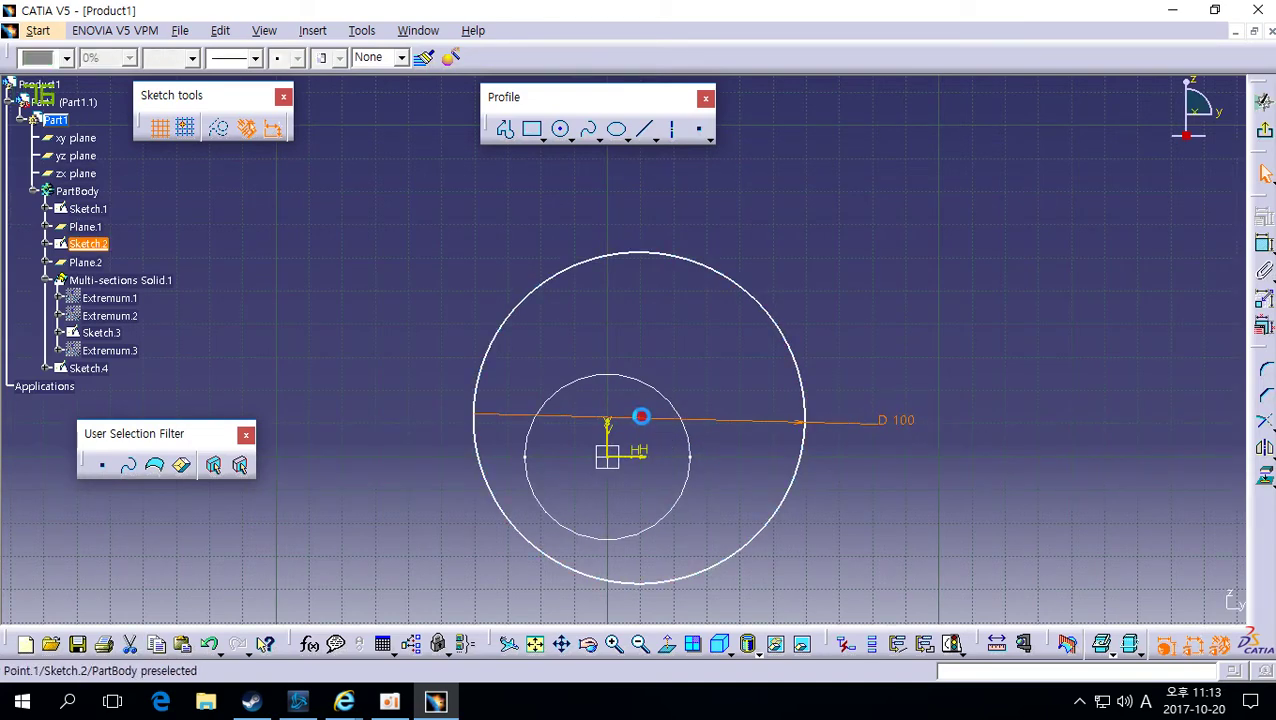
{"action": "left_click", "coordinate": [641, 416]}
{"action": "left_click", "coordinate": [1263, 248]}
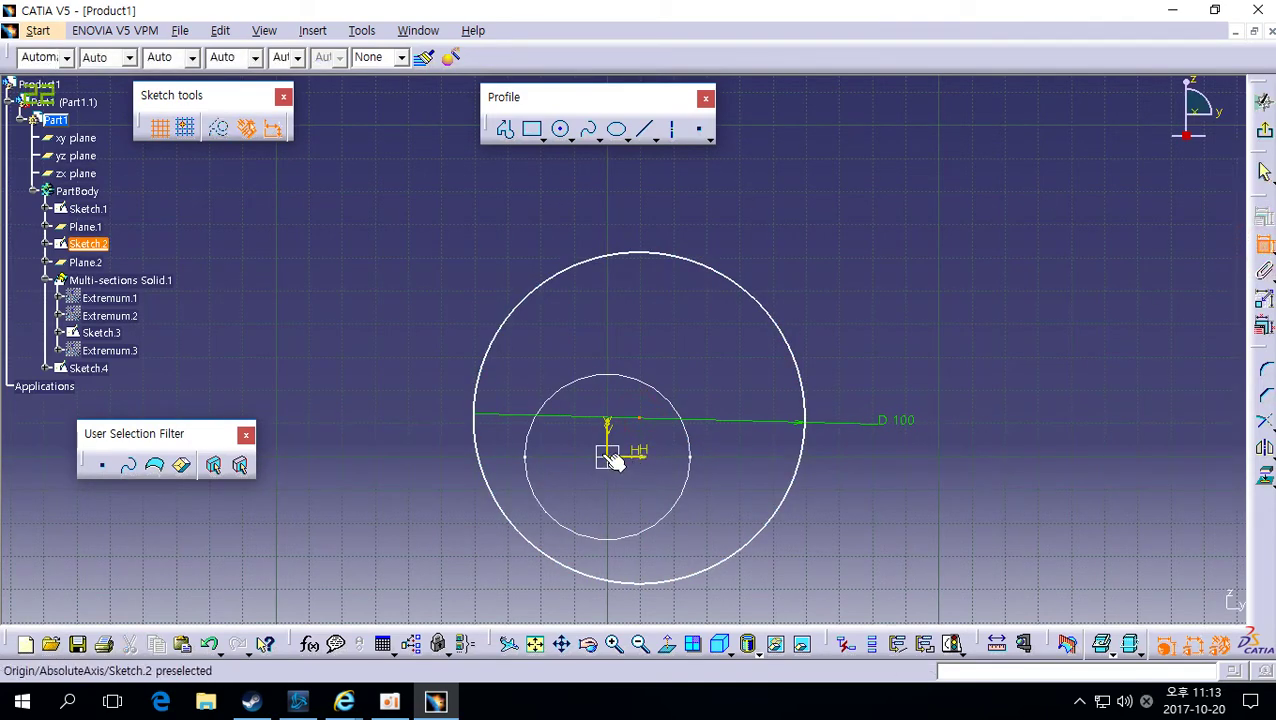
{"action": "right_click", "coordinate": [690, 368]}
{"action": "left_click", "coordinate": [750, 504]}
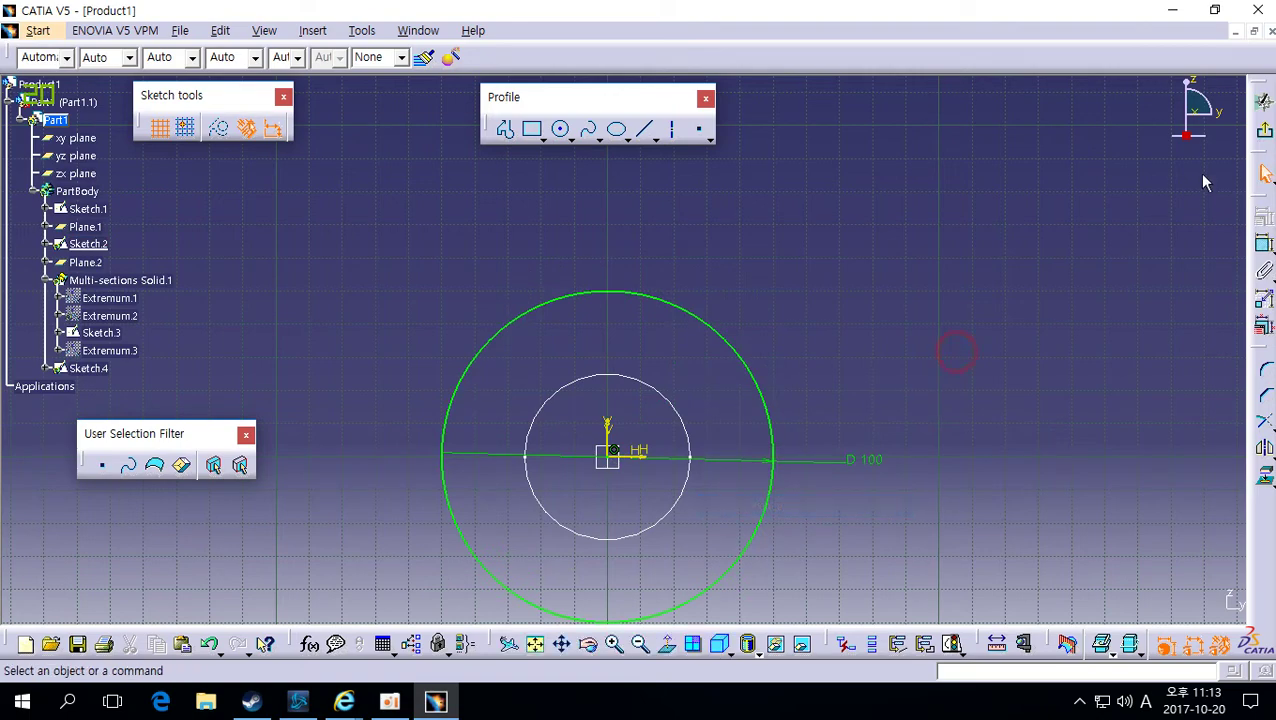
{"action": "left_click", "coordinate": [1267, 138]}
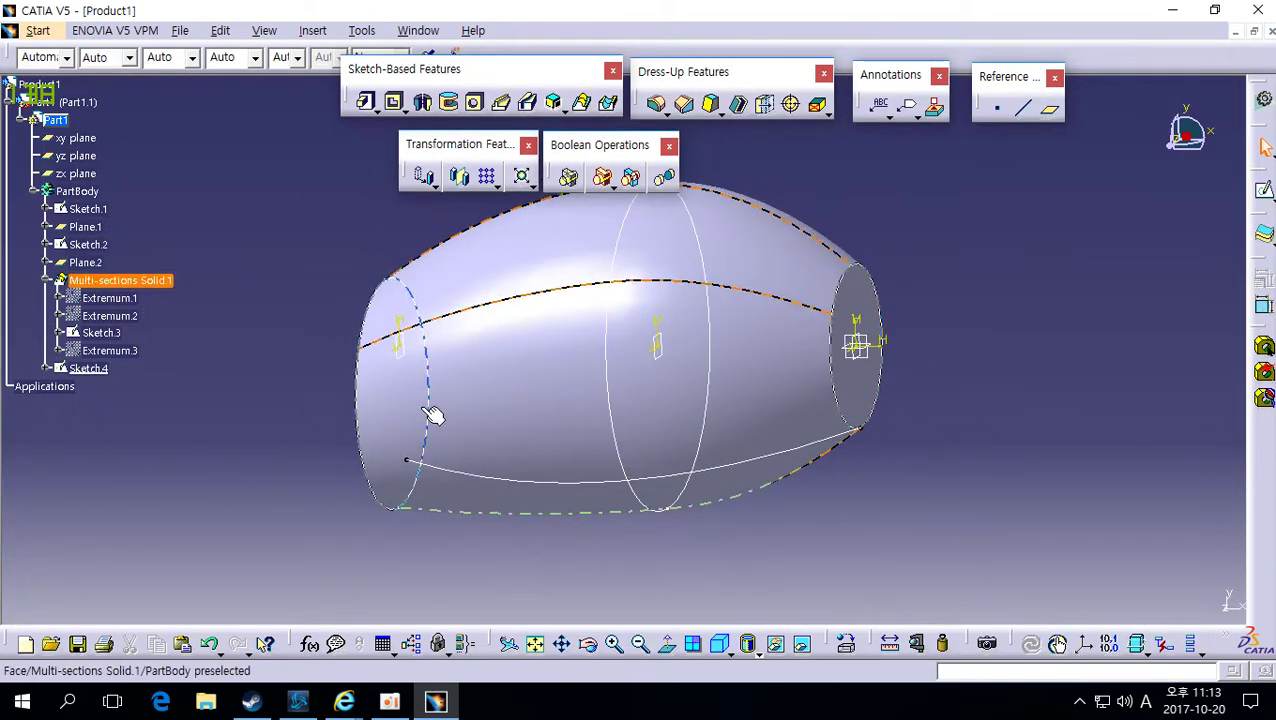
In the farthest section's sketch, make the circle's centre coincident with the origin and leave the sketch.
{"action": "double_click", "coordinate": [366, 389]}
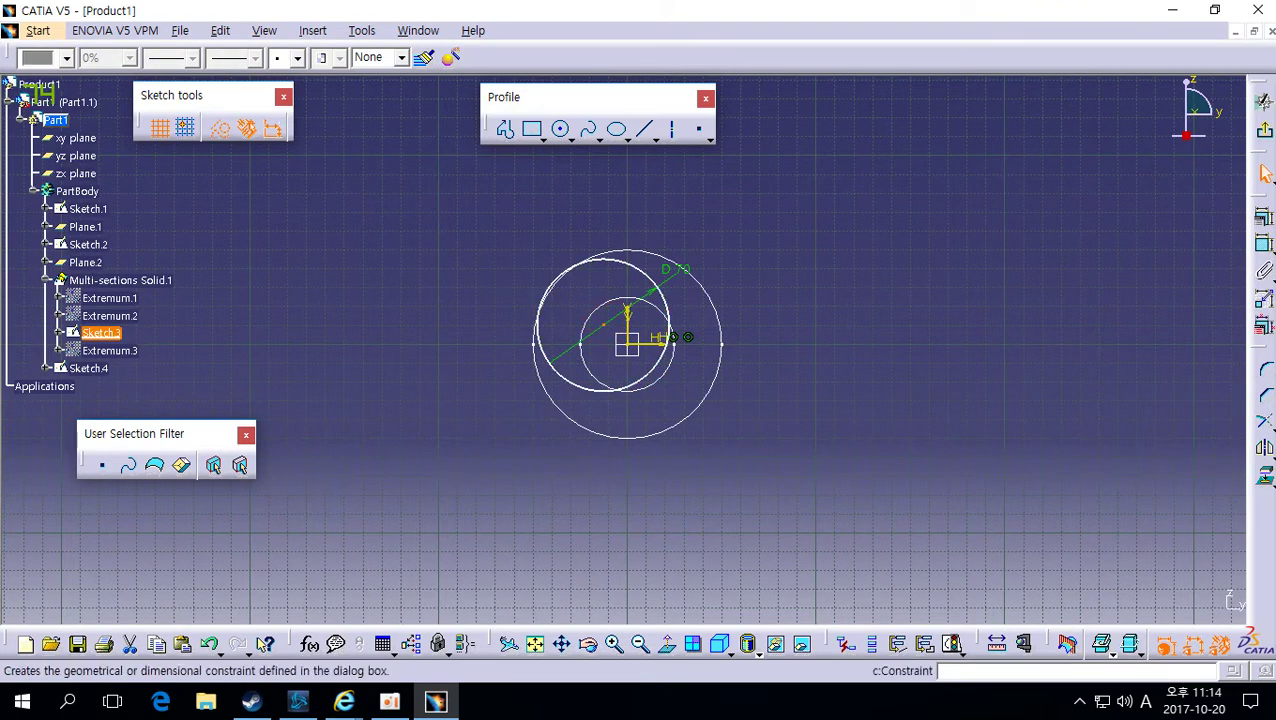
{"action": "left_click", "coordinate": [1264, 243]}
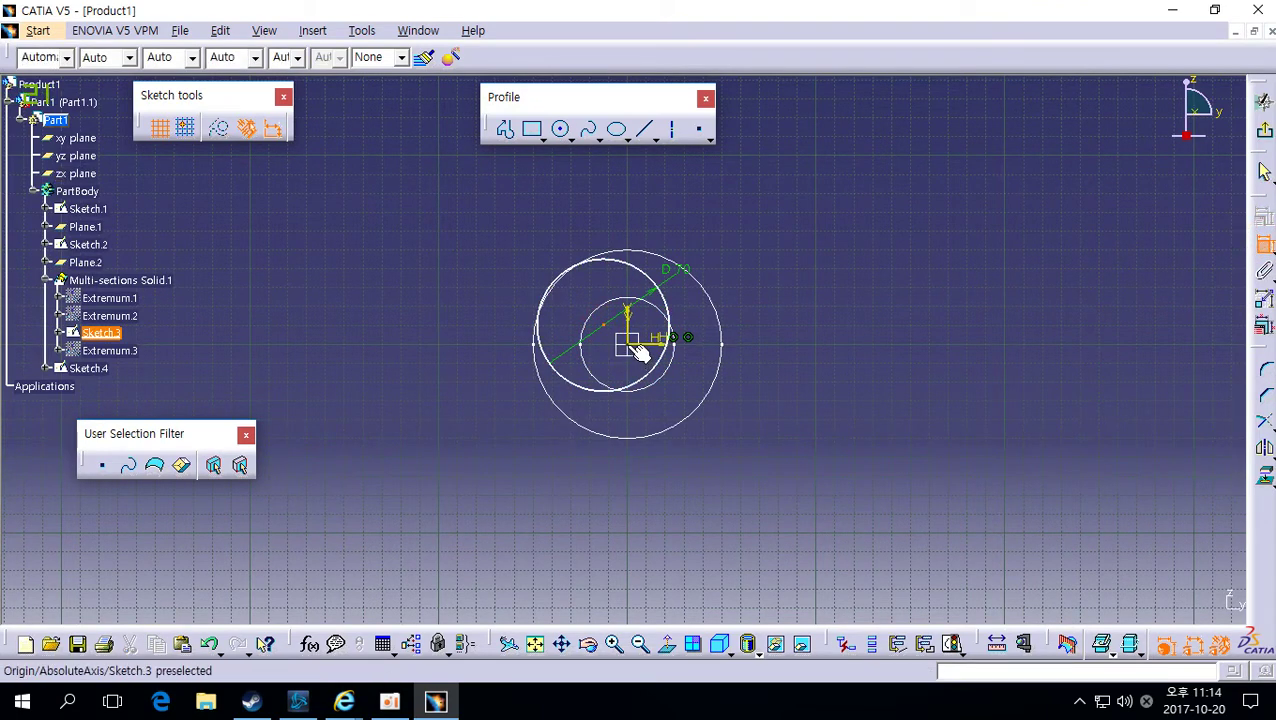
{"action": "right_click", "coordinate": [640, 352]}
{"action": "left_click", "coordinate": [706, 585]}
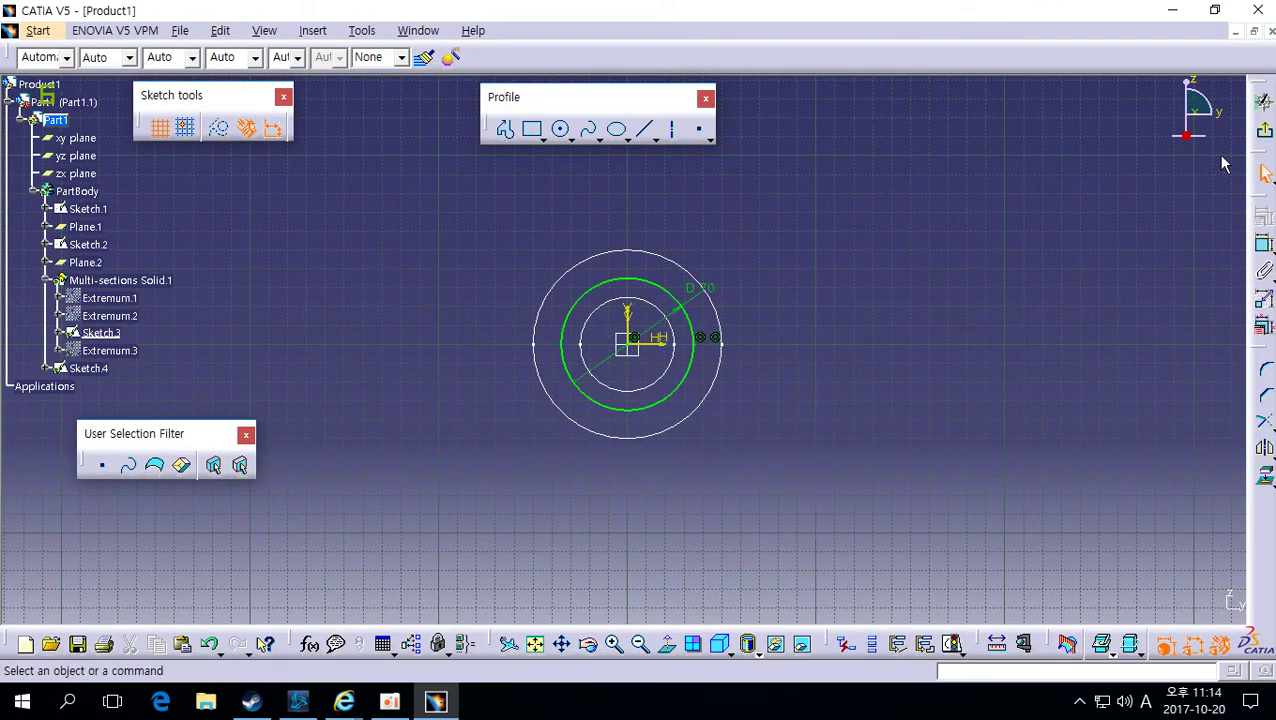
{"action": "left_click", "coordinate": [1264, 173]}
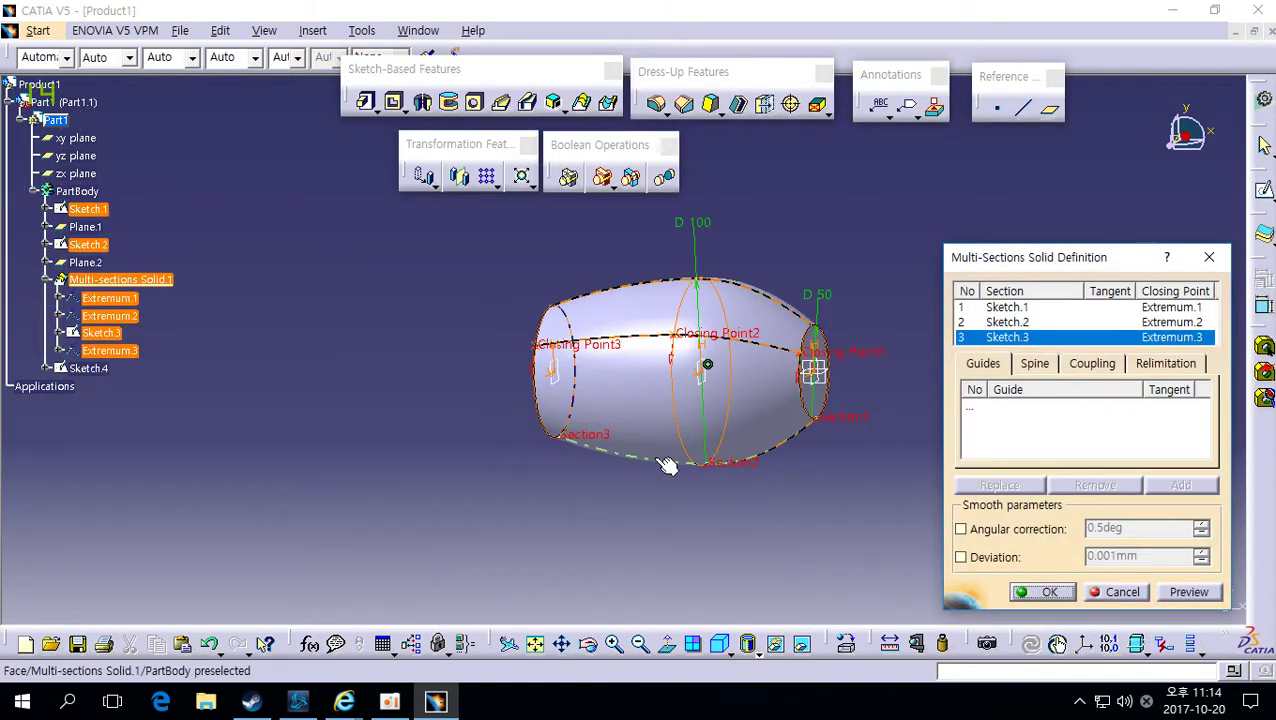
Reopen the guide spline's sketch and set the second control point's distance from the horizontal axis to 50 mm.
{"action": "middle_click_drag", "start_coordinate": [667, 466], "coordinate": [584, 433]}
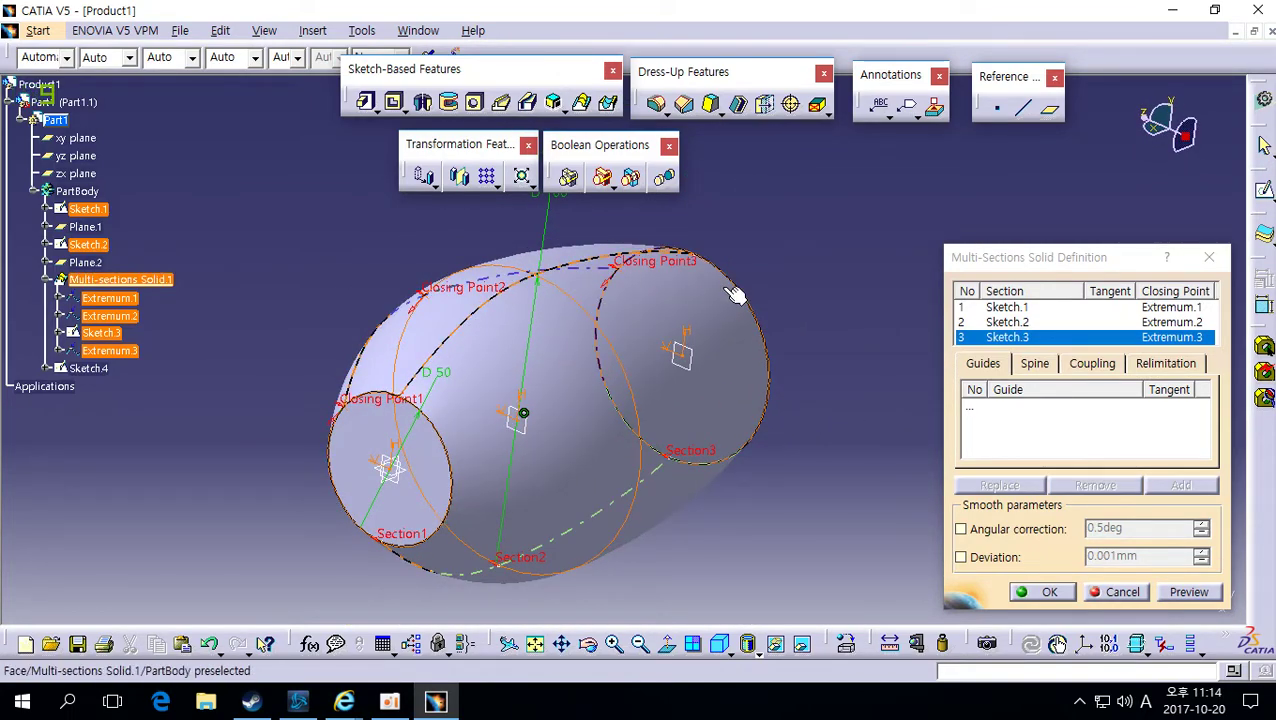
{"action": "left_click", "coordinate": [1122, 592]}
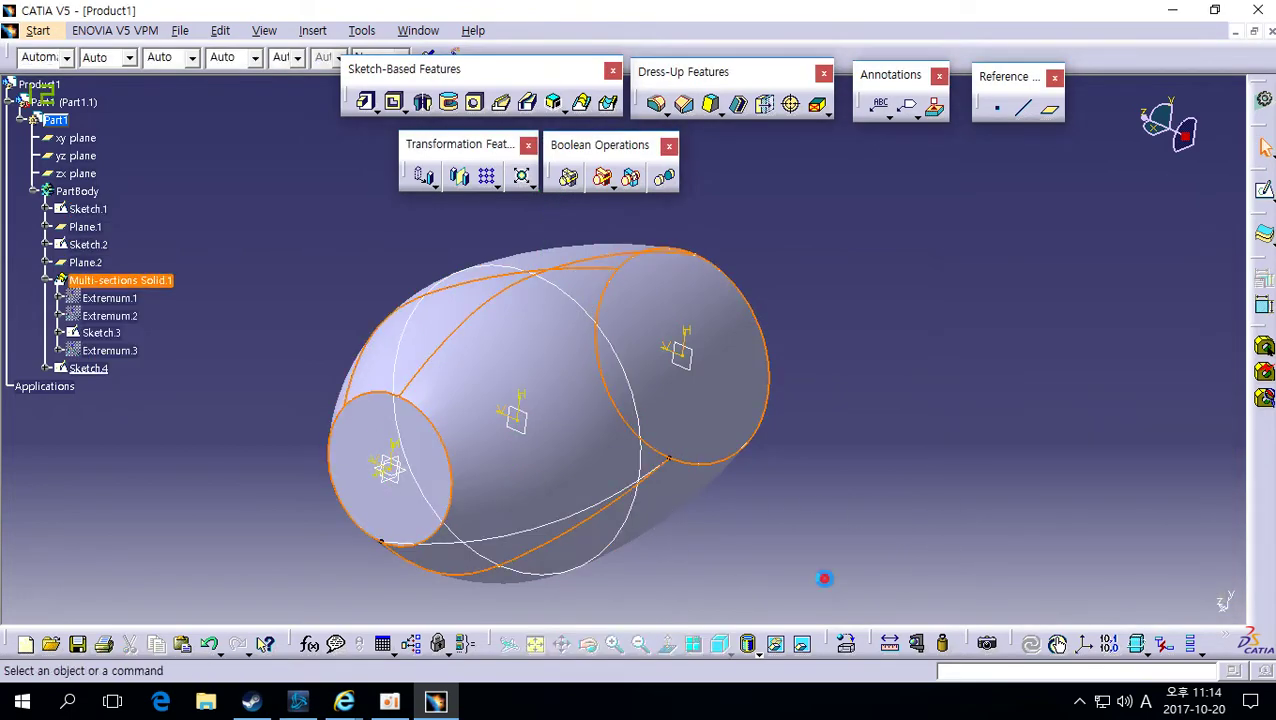
{"action": "mouse_move", "coordinate": [598, 507]}
{"action": "middle_mouse_down"}
{"action": "mouse_move", "coordinate": [567, 421]}
{"action": "mouse_move", "coordinate": [884, 466]}
{"action": "mouse_move", "coordinate": [646, 476]}
{"action": "mouse_move", "coordinate": [897, 352]}
{"action": "middle_mouse_up"}
{"action": "double_click", "coordinate": [629, 473]}
{"action": "double_click", "coordinate": [859, 346]}
{"action": "type", "text": "49mm"}
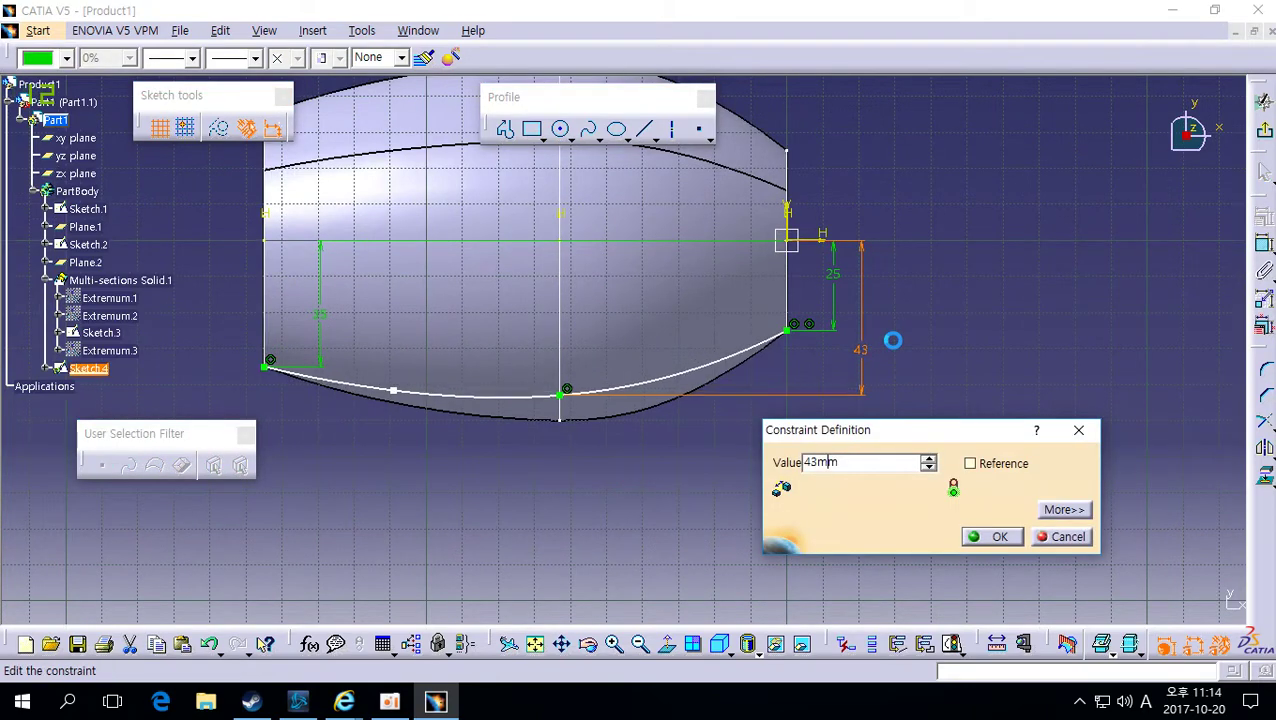
{"action": "key", "text": "Up"}
{"action": "key", "text": "Return"}
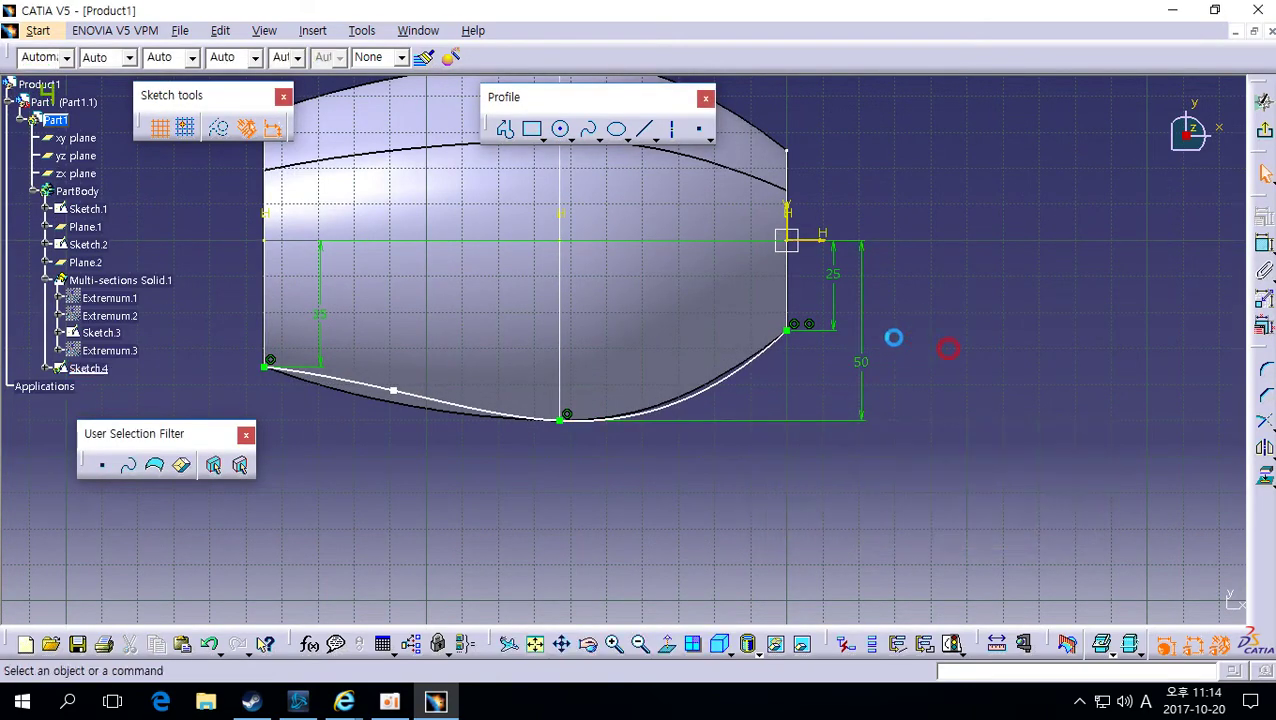
Move the spline's free third control point slightly towards the horizontal axis and leave the sketch.
{"action": "middle_click_drag", "start_coordinate": [488, 366], "coordinate": [606, 372]}
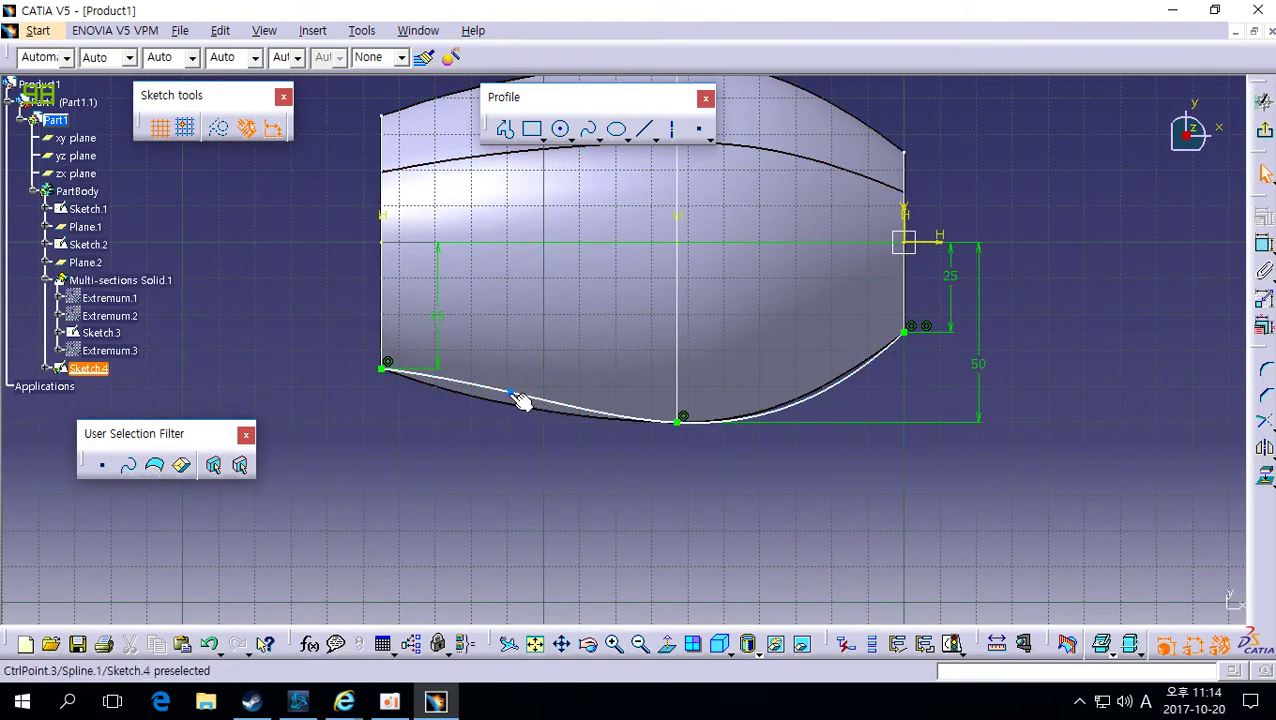
{"action": "left_click_drag", "start_coordinate": [516, 396], "coordinate": [524, 374]}
{"action": "left_click", "coordinate": [579, 466]}
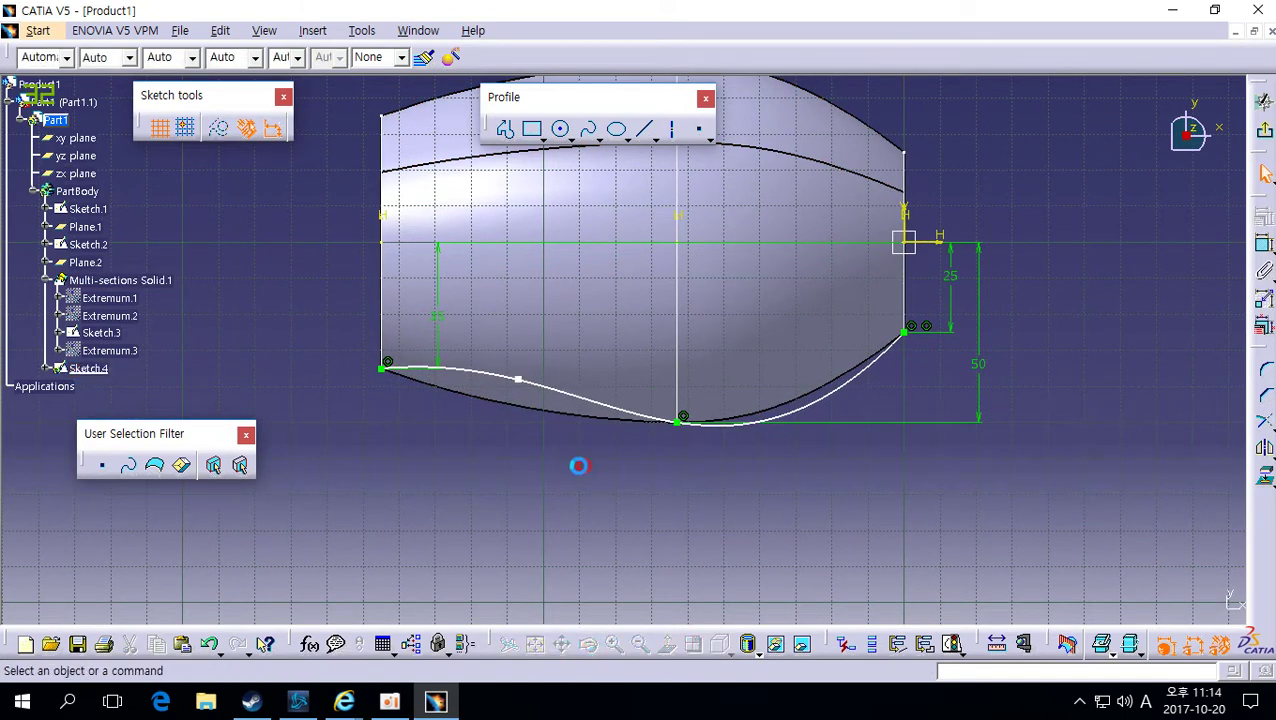
{"action": "left_click", "coordinate": [1266, 134]}
Try to add the spline sketch as a guide of the multi-sections solid.
{"action": "middle_click_drag", "start_coordinate": [1003, 447], "coordinate": [830, 395]}
{"action": "double_click", "coordinate": [698, 329]}
{"action": "left_click", "coordinate": [1043, 403]}
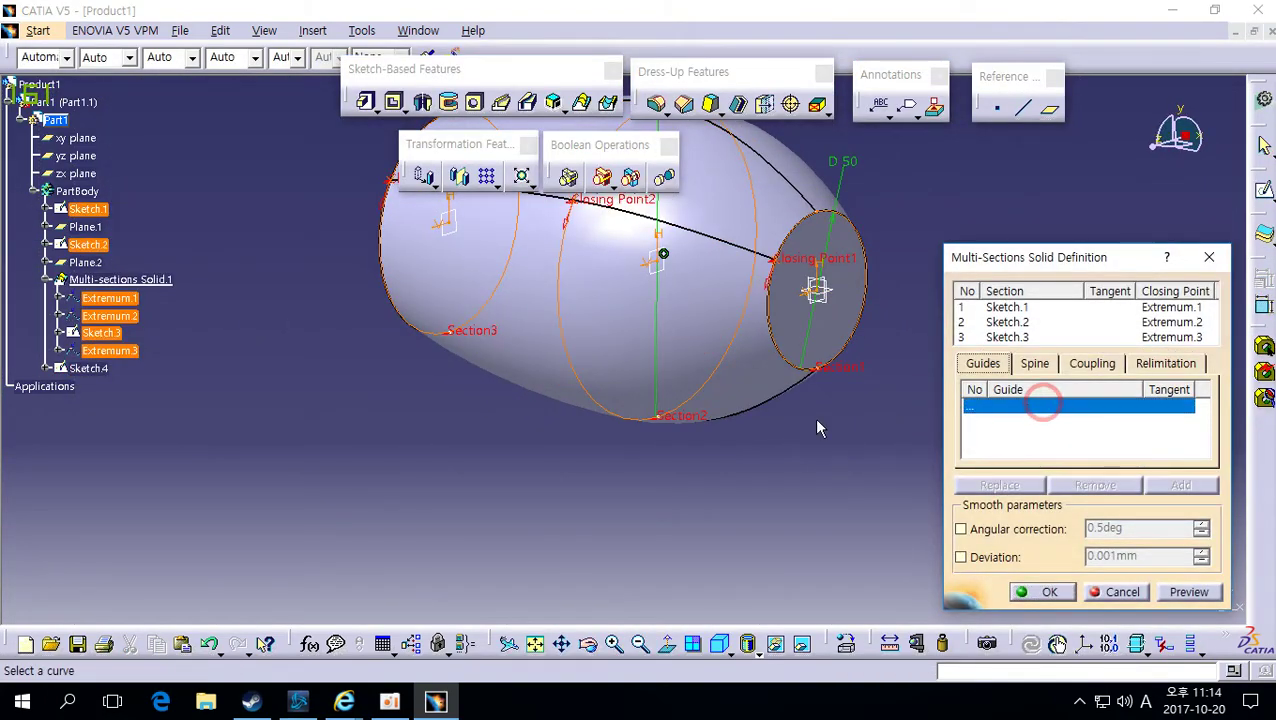
{"action": "middle_click_drag", "start_coordinate": [656, 392], "coordinate": [680, 435]}
{"action": "key", "text": "Return"}
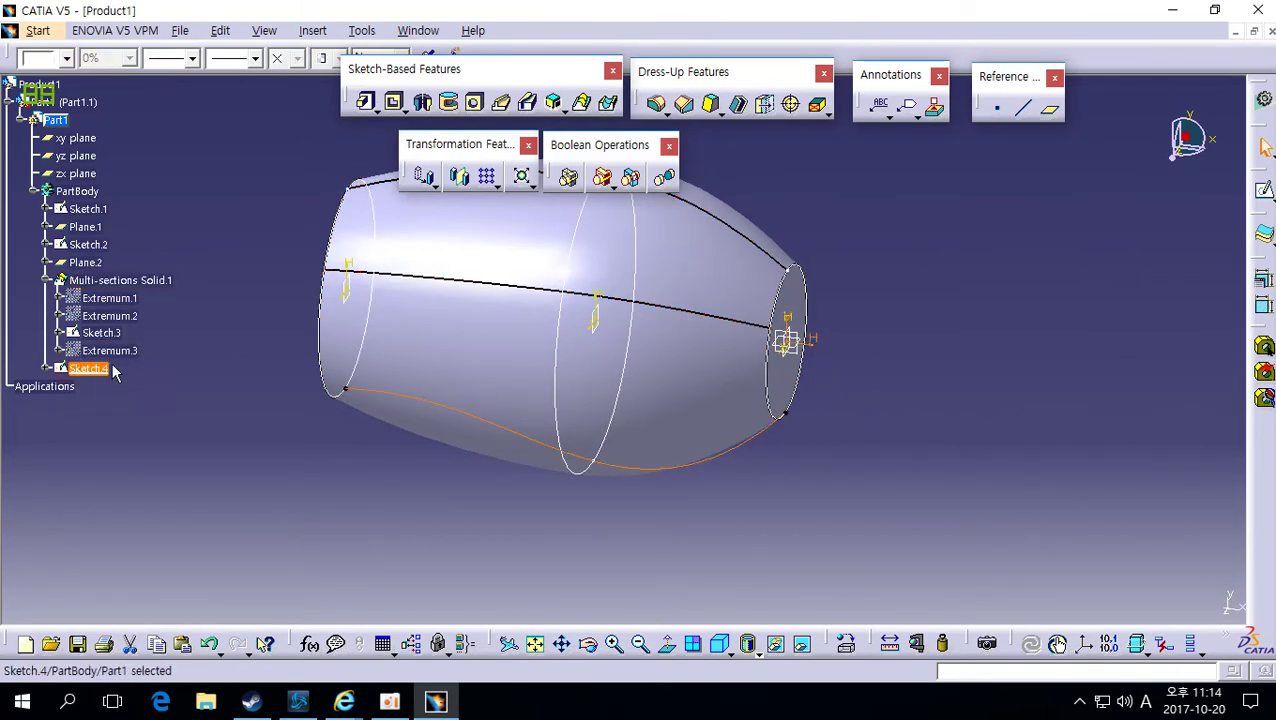
Cut the guide spline sketch from the part body and paste it into a newly inserted geometrical set.
{"action": "key", "text": "Delete"}
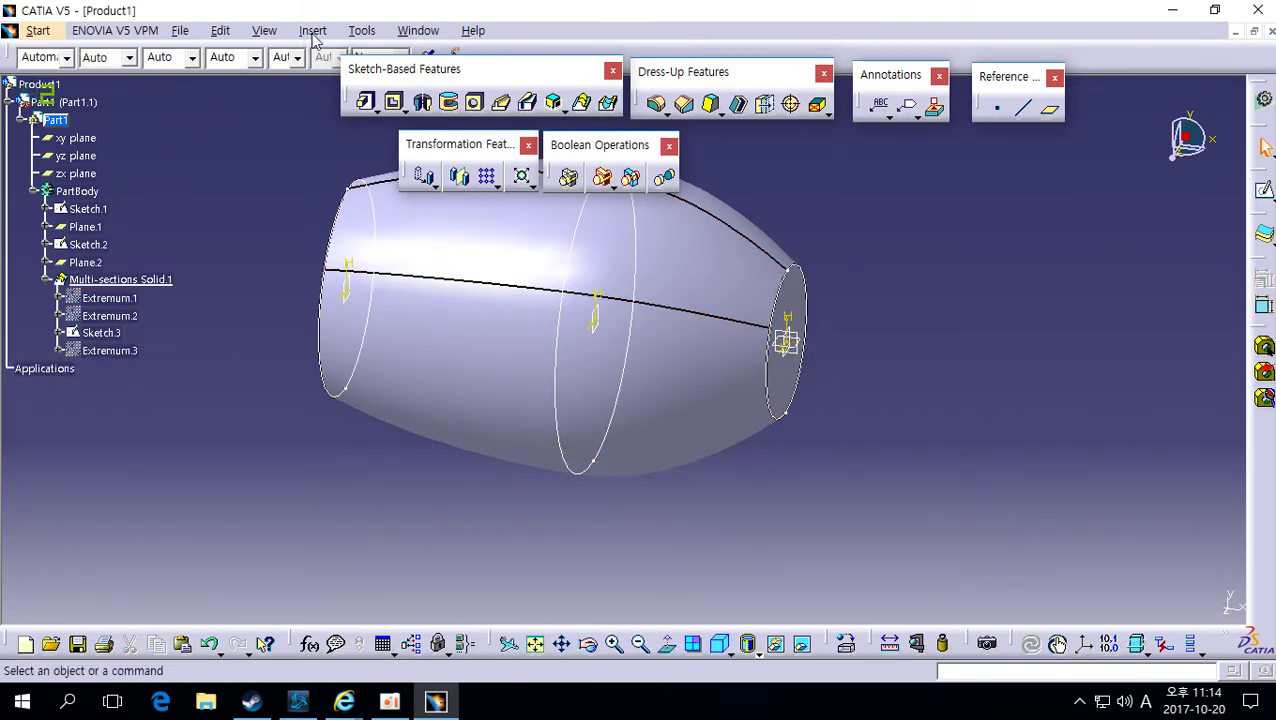
{"action": "left_click", "coordinate": [313, 30]}
{"action": "left_click", "coordinate": [333, 118]}
{"action": "key", "text": "Return"}
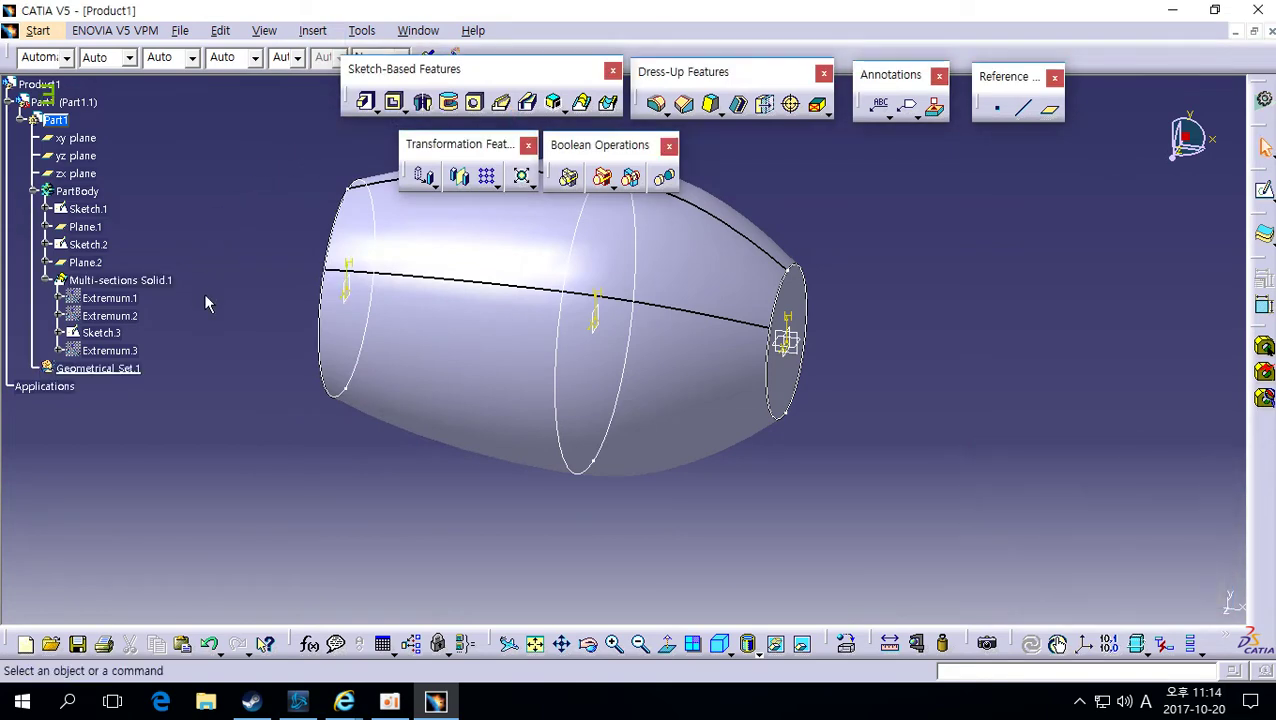
{"action": "left_click", "coordinate": [190, 415]}
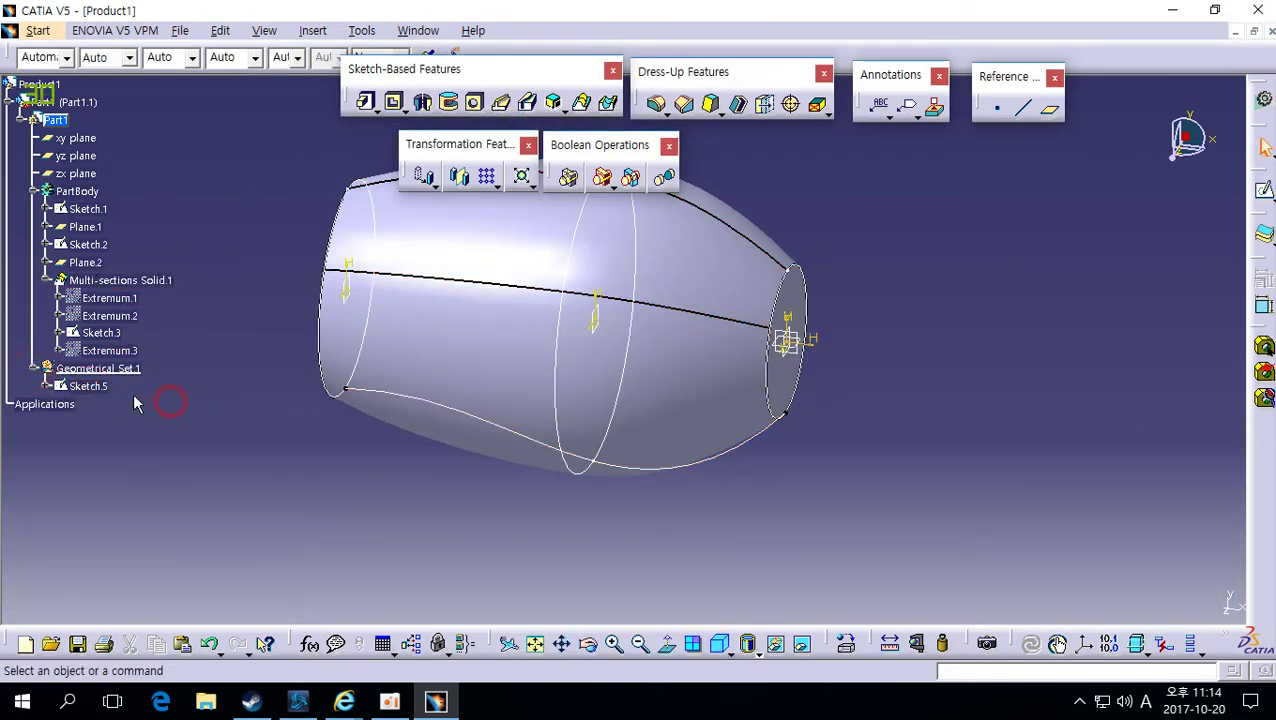
{"action": "left_click", "coordinate": [89, 386]}
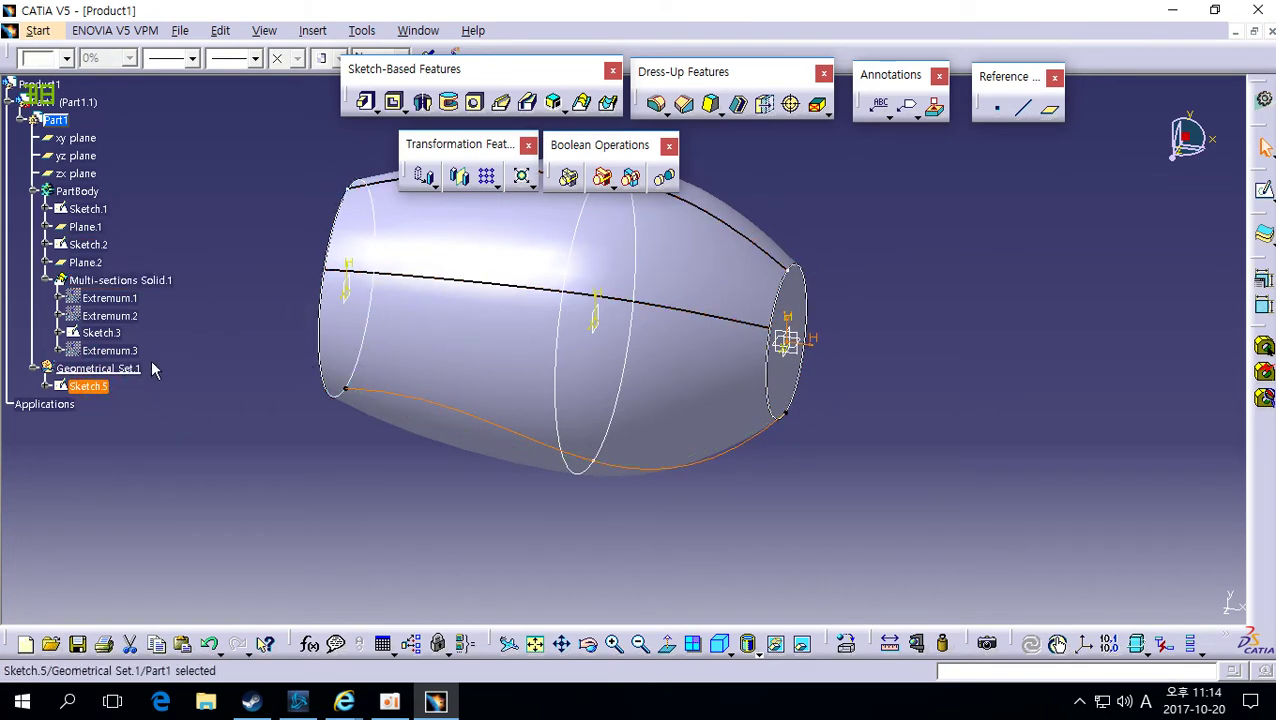
{"action": "left_click", "coordinate": [812, 163]}
Edit the multi-sections solid, add Sketch.5 as its guide curve, preview the shape and apply the change.
{"action": "double_click", "coordinate": [688, 261]}
{"action": "left_click", "coordinate": [1005, 404]}
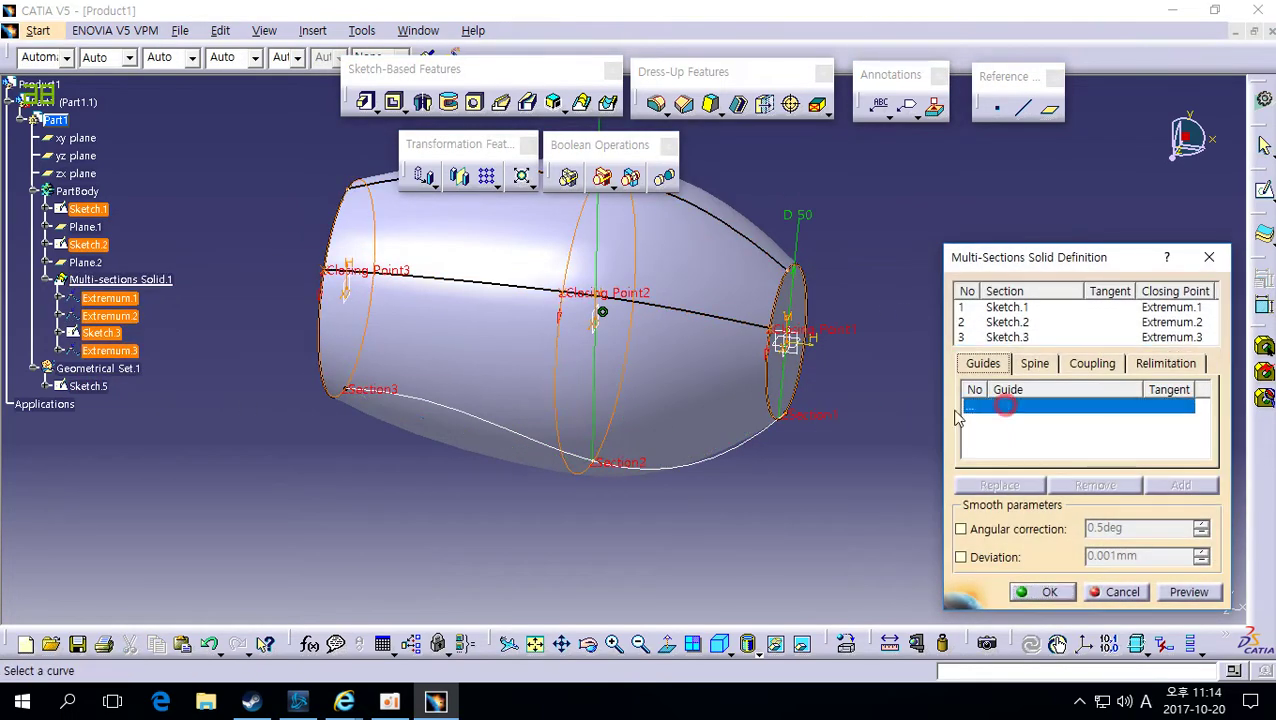
{"action": "left_click", "coordinate": [486, 421]}
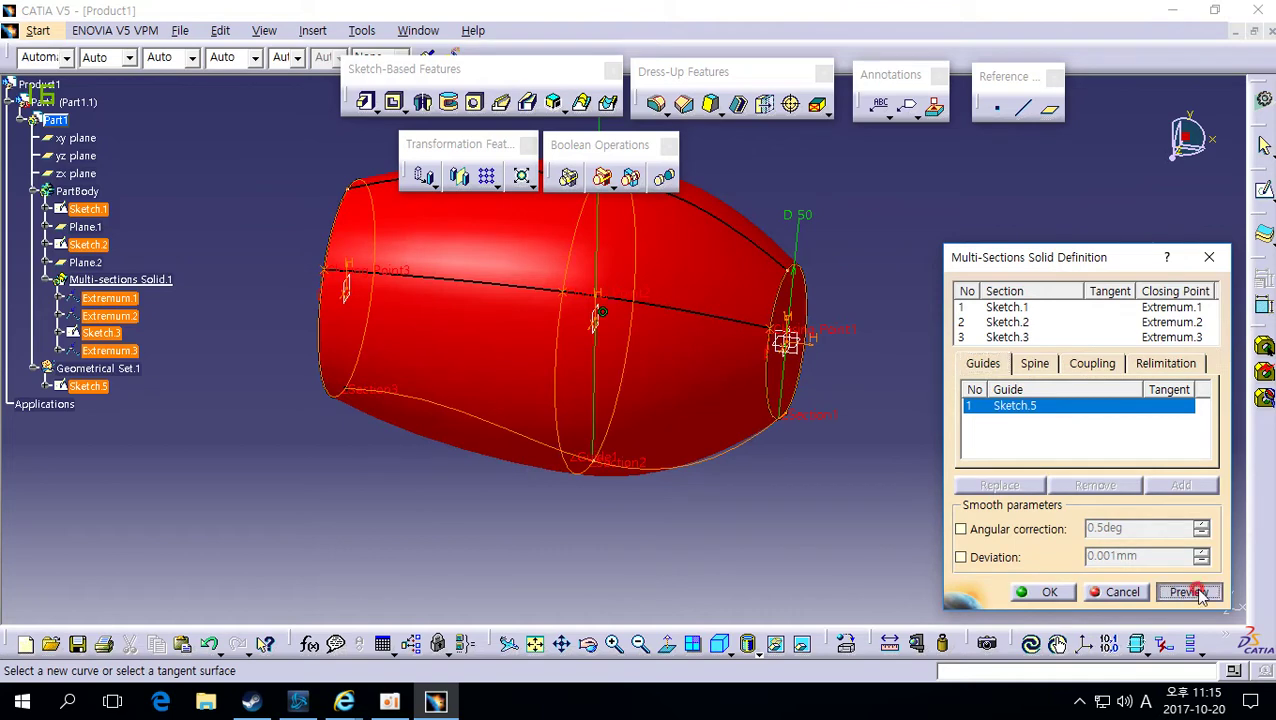
{"action": "left_click", "coordinate": [1045, 592]}
Examine the solid's shape along the guide curve and review its sections in the multi-sections solid definition.
{"action": "mouse_move", "coordinate": [480, 515]}
{"action": "middle_mouse_down"}
{"action": "mouse_move", "coordinate": [562, 396]}
{"action": "mouse_move", "coordinate": [649, 373]}
{"action": "mouse_move", "coordinate": [584, 432]}
{"action": "mouse_move", "coordinate": [621, 341]}
{"action": "mouse_move", "coordinate": [809, 404]}
{"action": "middle_mouse_up"}
{"action": "middle_click_drag", "start_coordinate": [637, 462], "coordinate": [787, 412]}
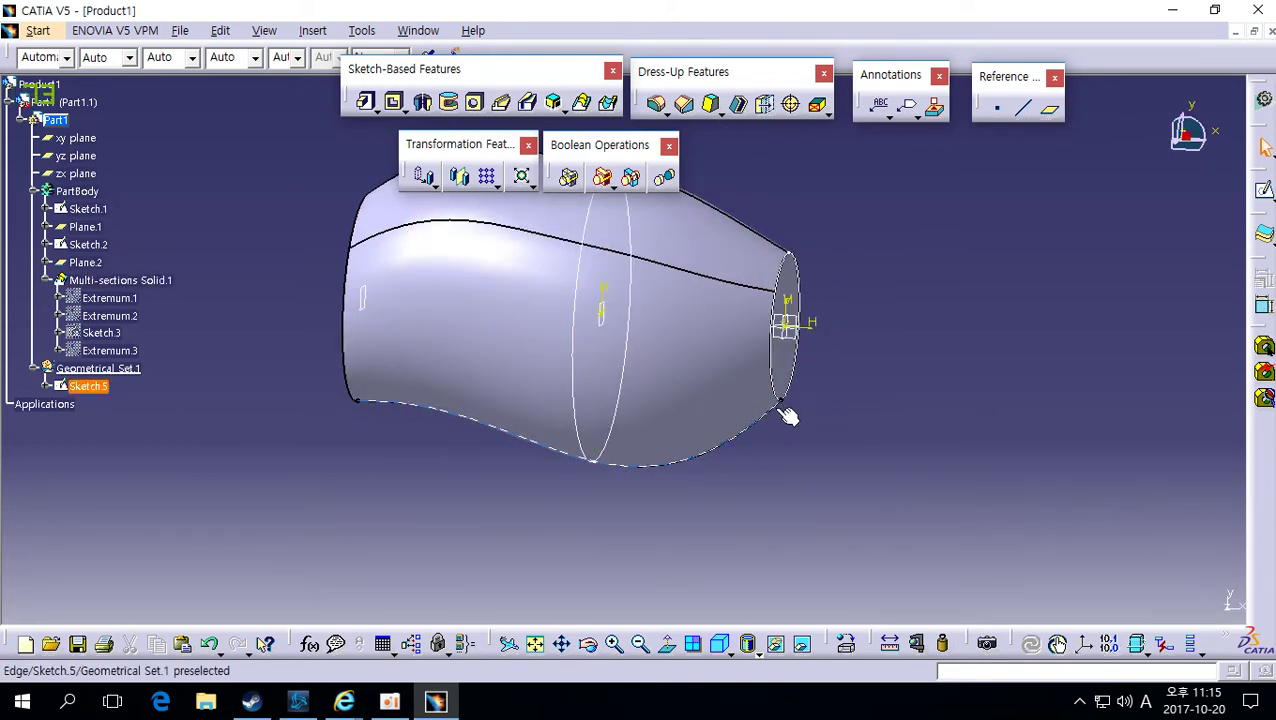
{"action": "middle_click_drag", "start_coordinate": [714, 455], "coordinate": [810, 438]}
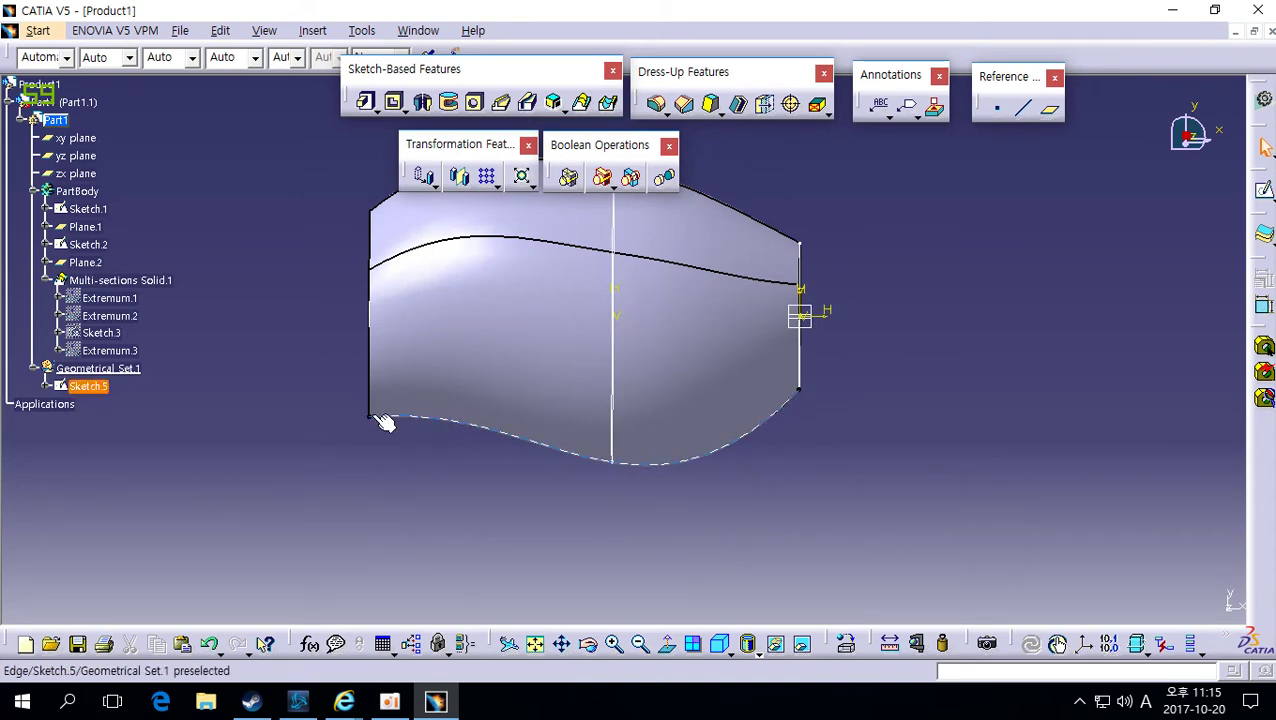
{"action": "middle_click_drag", "start_coordinate": [640, 390], "coordinate": [690, 390]}
{"action": "double_click", "coordinate": [592, 322]}
{"action": "middle_click_drag", "start_coordinate": [592, 322], "coordinate": [874, 447]}
{"action": "left_click", "coordinate": [1026, 308]}
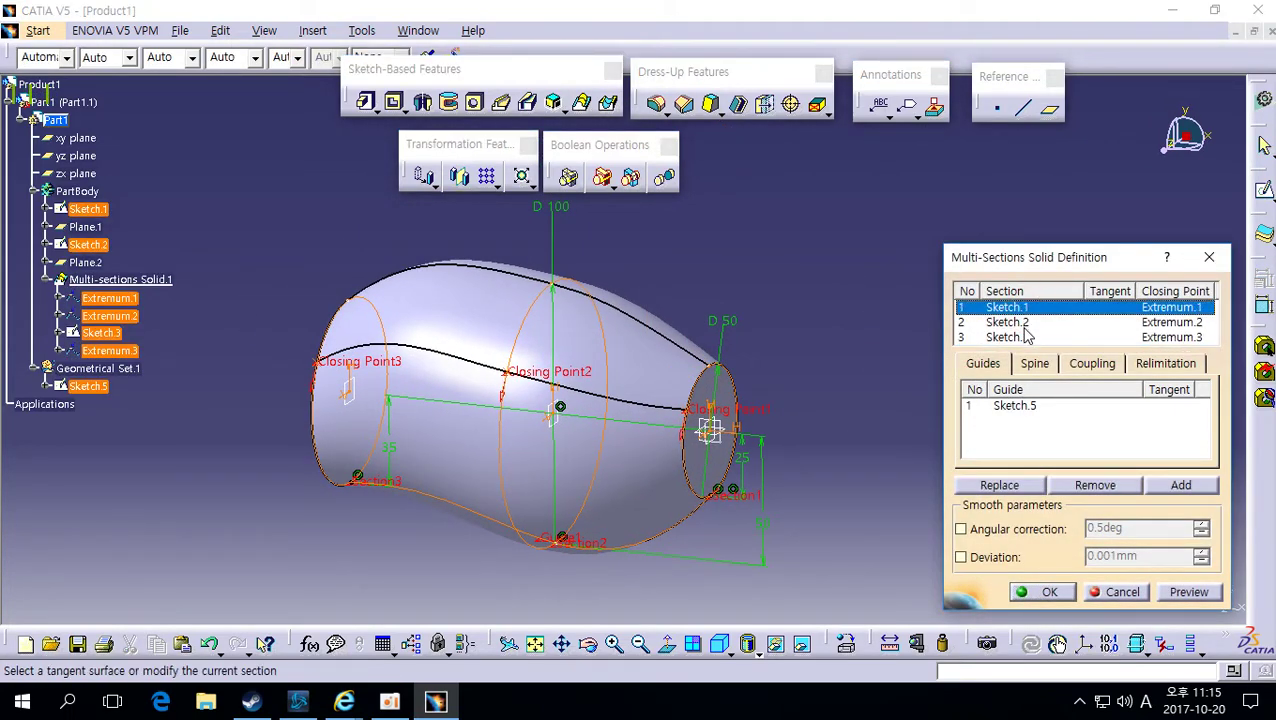
{"action": "left_click", "coordinate": [1026, 338]}
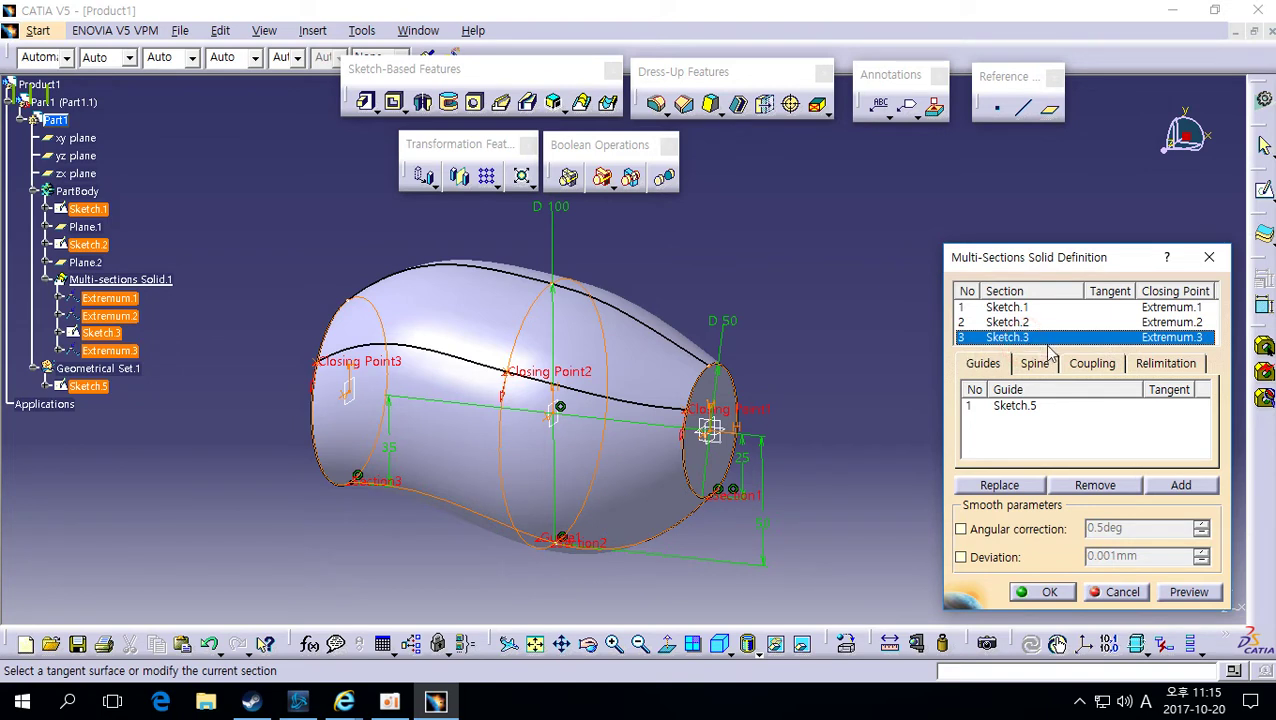
Try removing the Sketch.5 guide from the multi-sections solid and preview the shape without it.
{"action": "left_click", "coordinate": [1010, 410]}
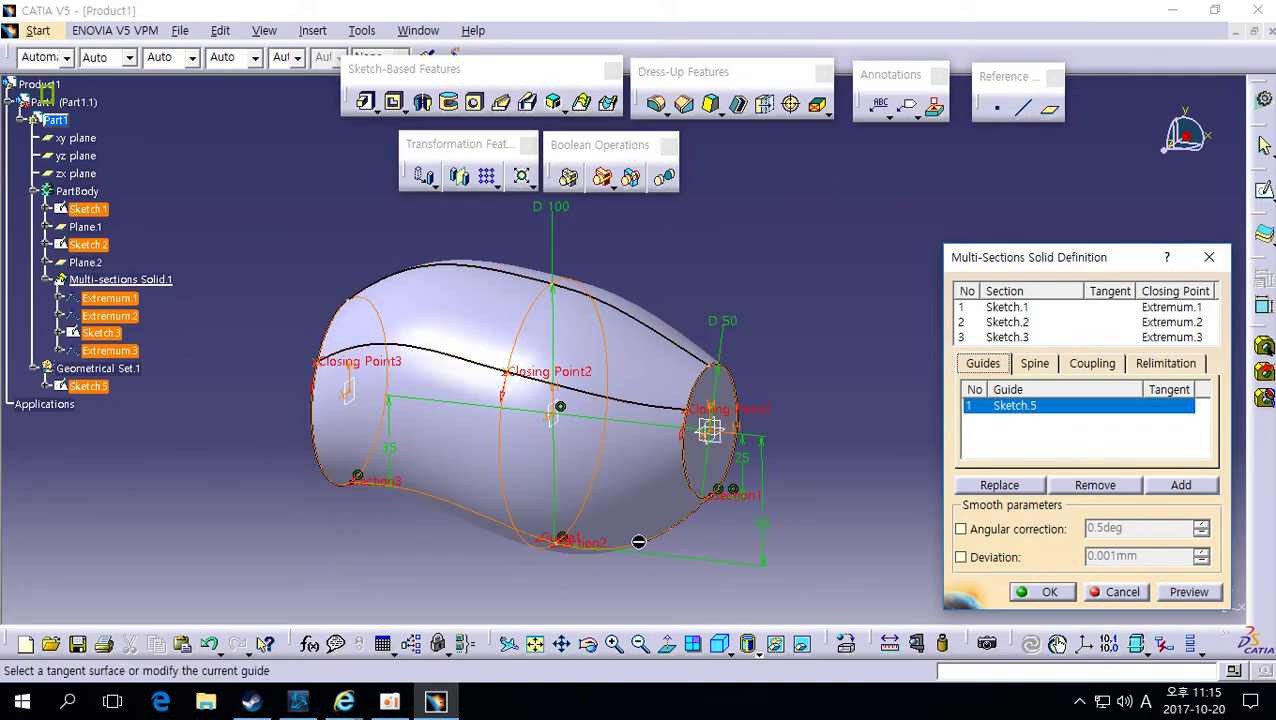
{"action": "middle_click_drag", "start_coordinate": [343, 502], "coordinate": [580, 532]}
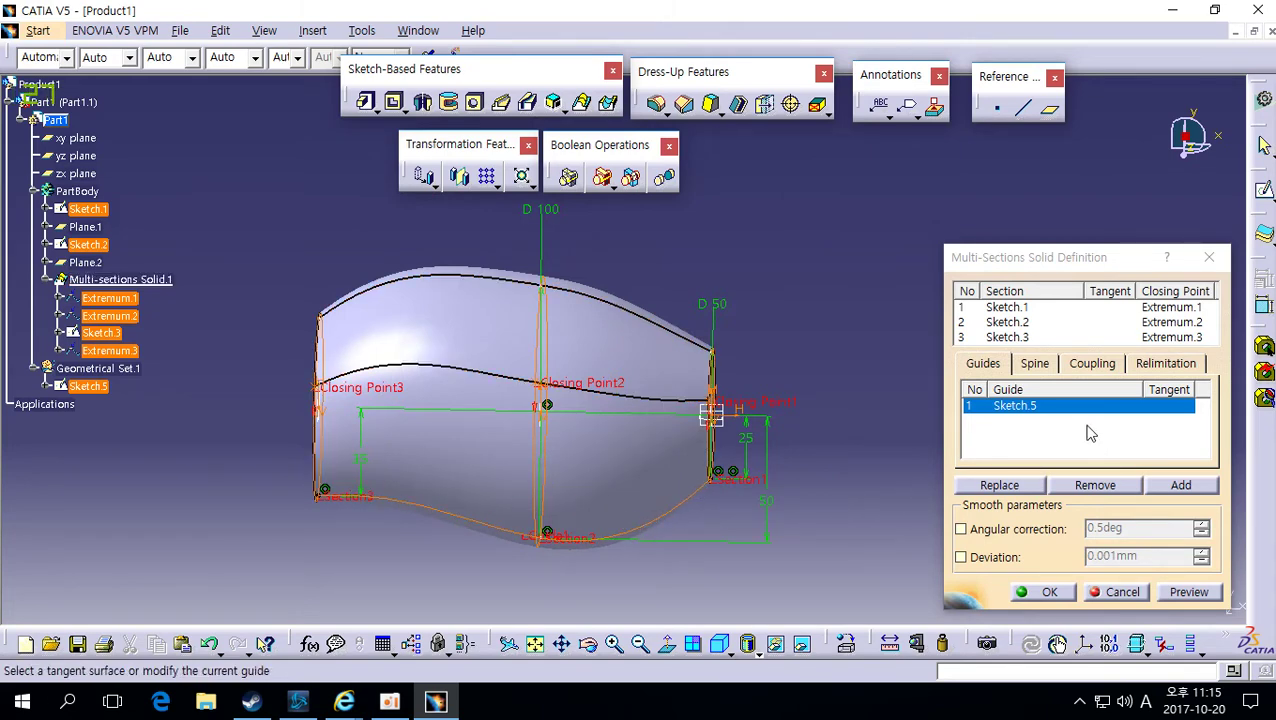
{"action": "left_click", "coordinate": [1100, 485]}
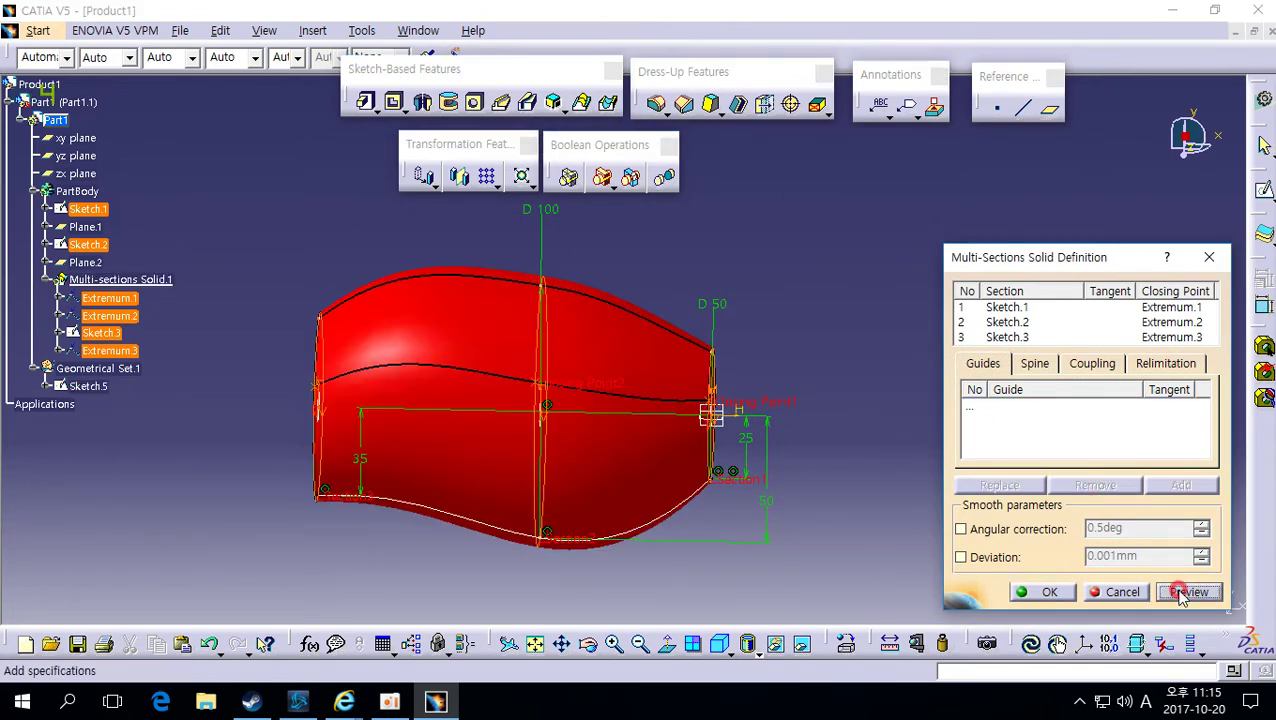
{"action": "left_click", "coordinate": [1183, 593]}
{"action": "middle_click_drag", "start_coordinate": [769, 500], "coordinate": [661, 484]}
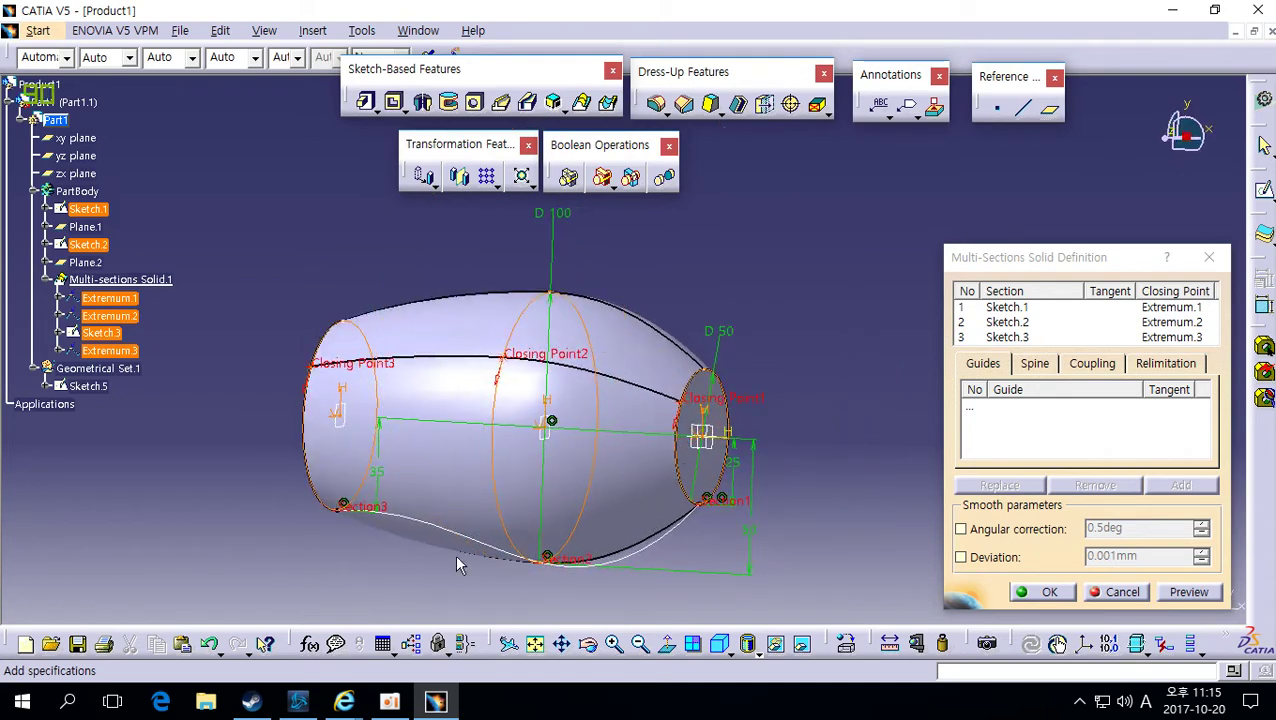
{"action": "middle_click_drag", "start_coordinate": [422, 515], "coordinate": [880, 410]}
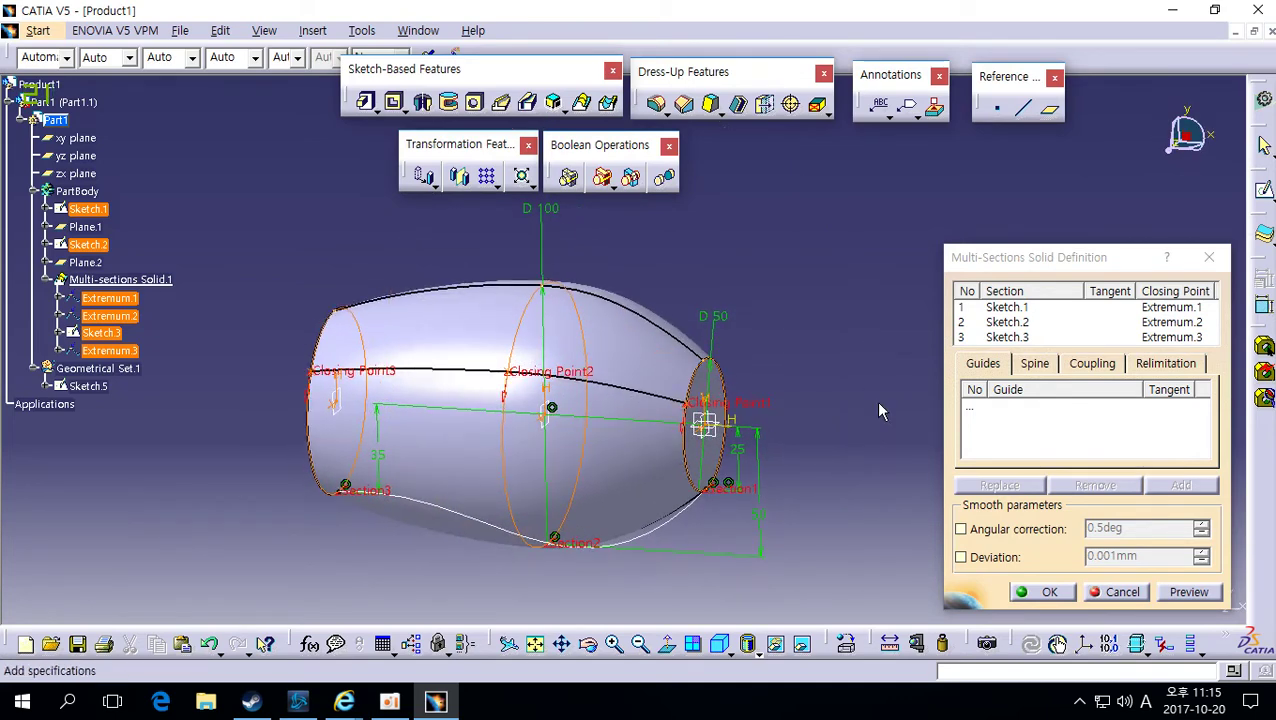
Check the spine setting of the multi-sections solid, discard the definition changes and inspect the solid's shape.
{"action": "left_click", "coordinate": [1036, 364]}
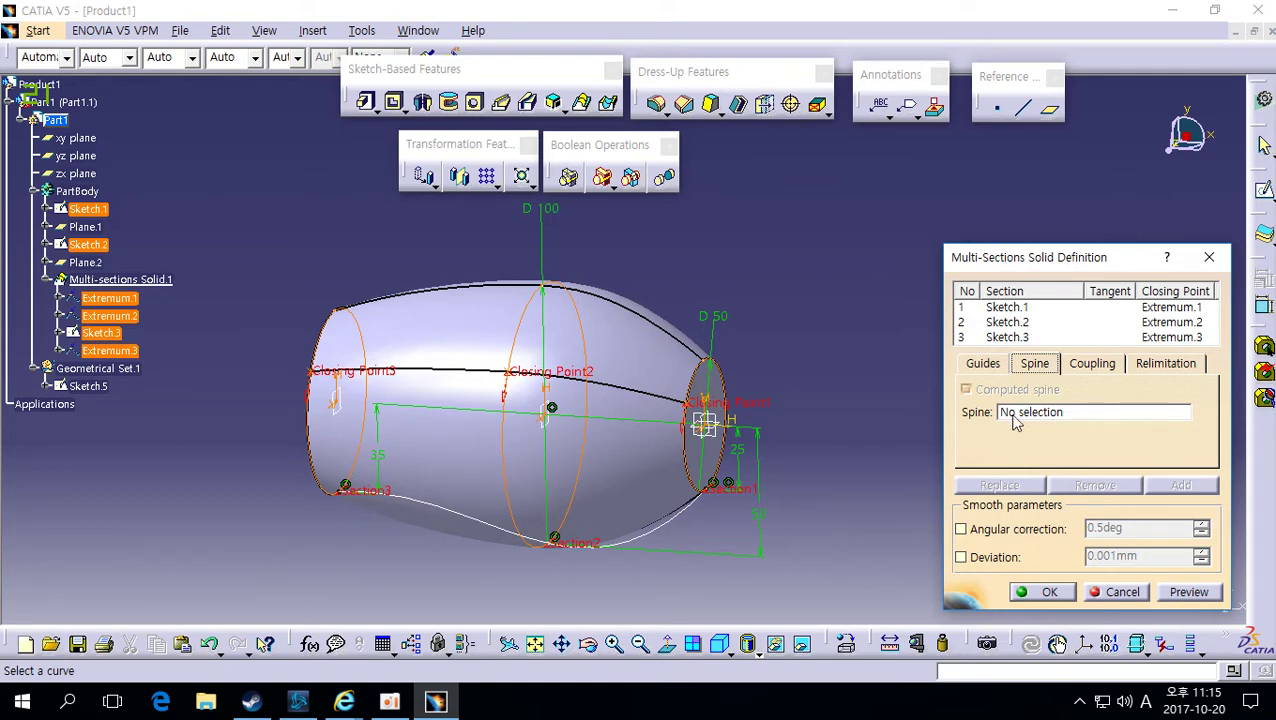
{"action": "middle_click_drag", "start_coordinate": [704, 425], "coordinate": [690, 420]}
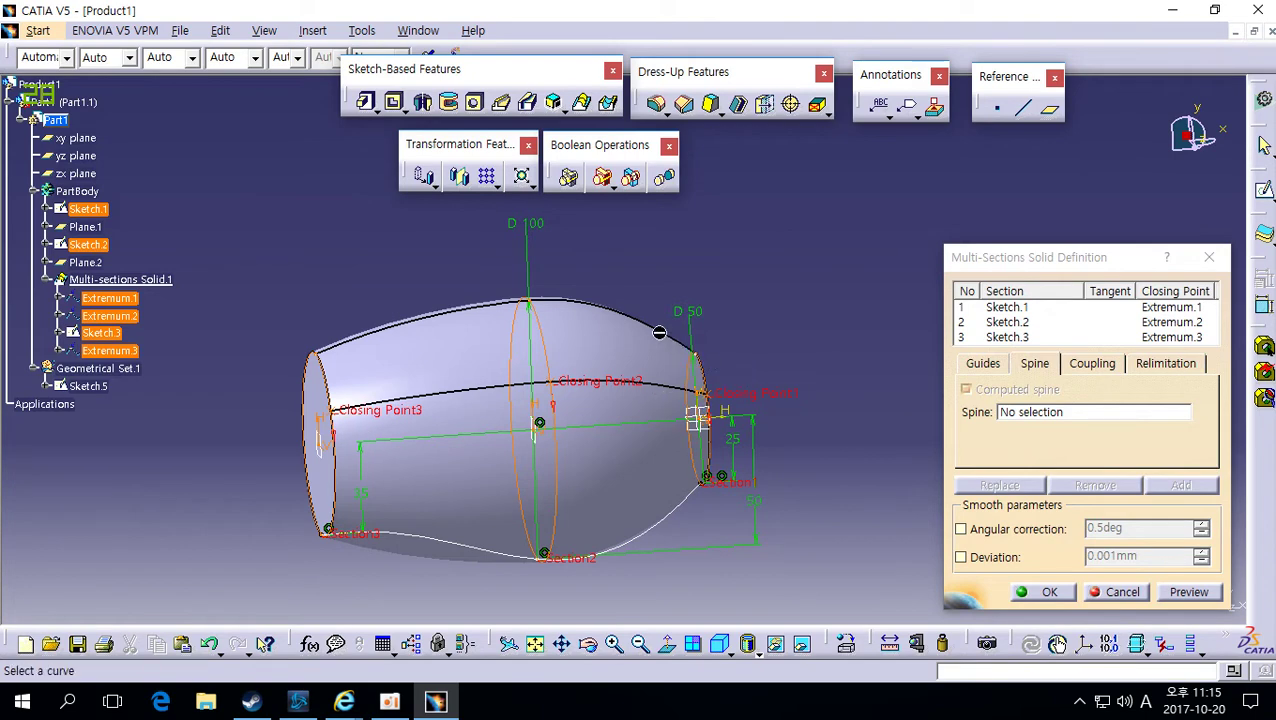
{"action": "middle_click_drag", "start_coordinate": [666, 413], "coordinate": [705, 422]}
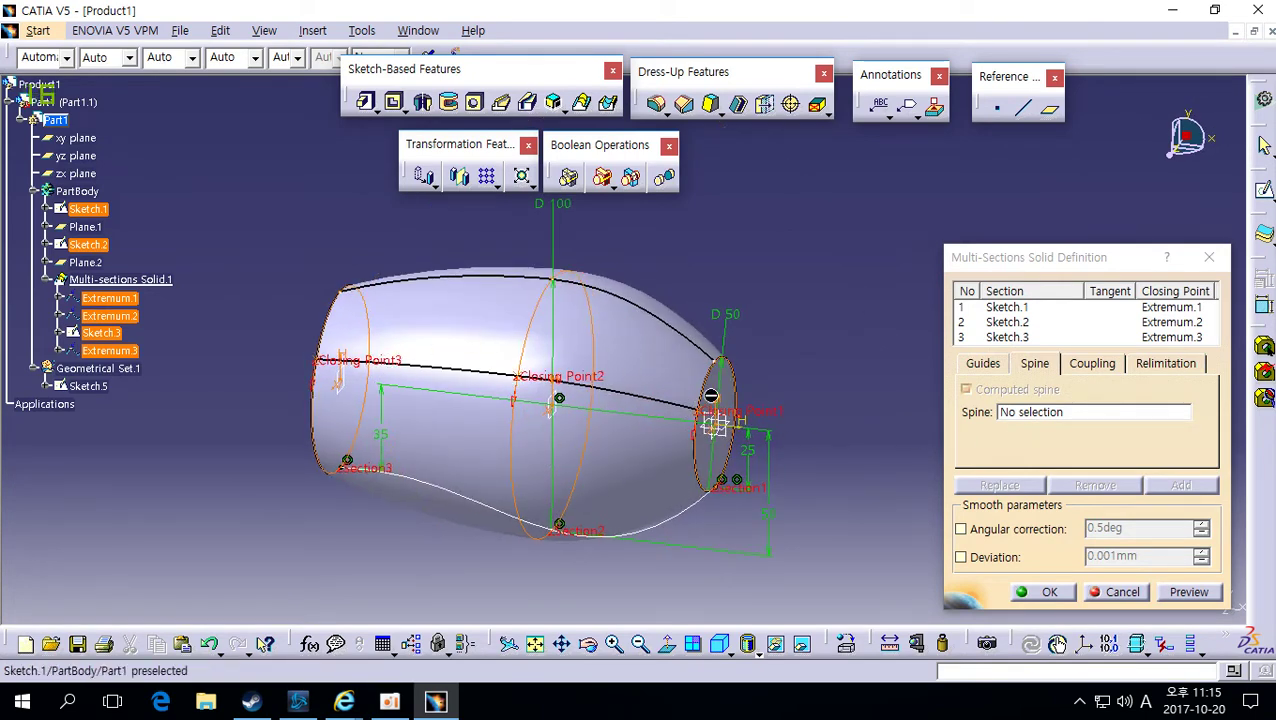
{"action": "left_click", "coordinate": [1112, 592]}
{"action": "mouse_move", "coordinate": [891, 550]}
{"action": "middle_mouse_down"}
{"action": "mouse_move", "coordinate": [817, 470]}
{"action": "mouse_move", "coordinate": [720, 407]}
{"action": "mouse_move", "coordinate": [667, 335]}
{"action": "mouse_move", "coordinate": [800, 309]}
{"action": "middle_mouse_up"}
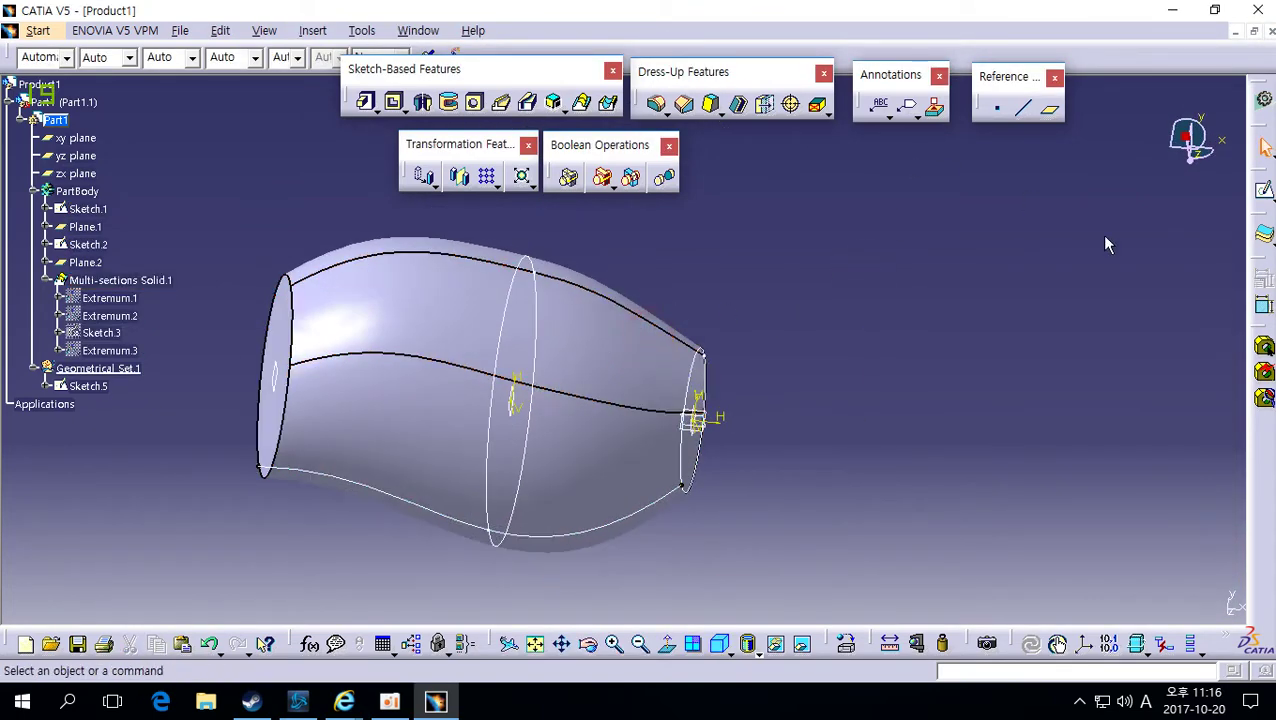
{"action": "middle_click_drag", "start_coordinate": [885, 353], "coordinate": [776, 330]}
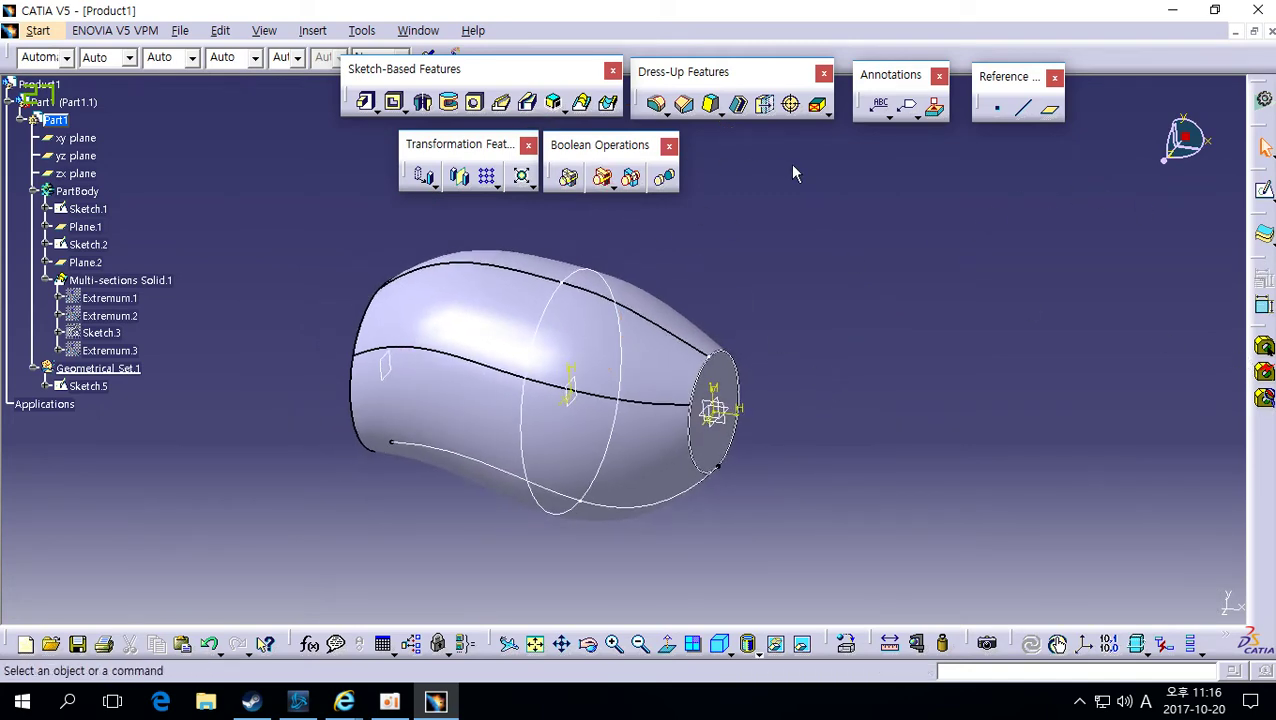
Switch to the Generative Shape Design workbench and create a point at the origin of Plane.2.
{"action": "left_click", "coordinate": [1263, 100]}
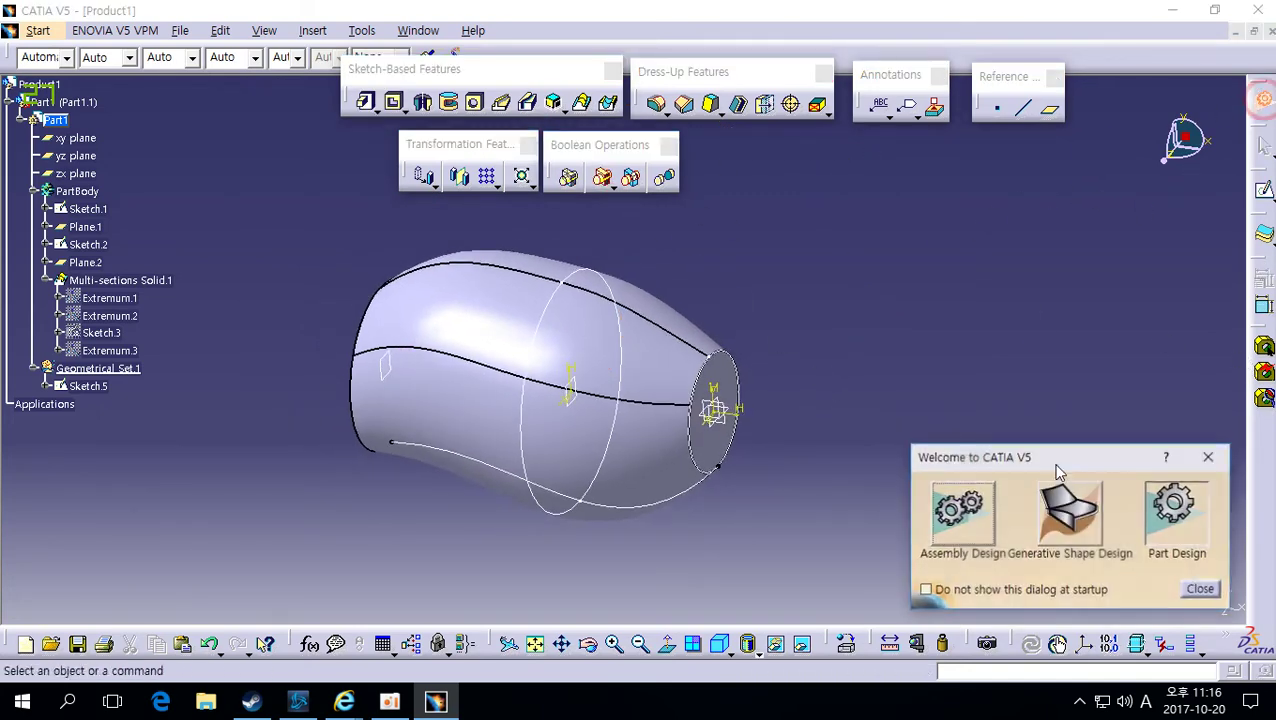
{"action": "left_click", "coordinate": [1075, 530]}
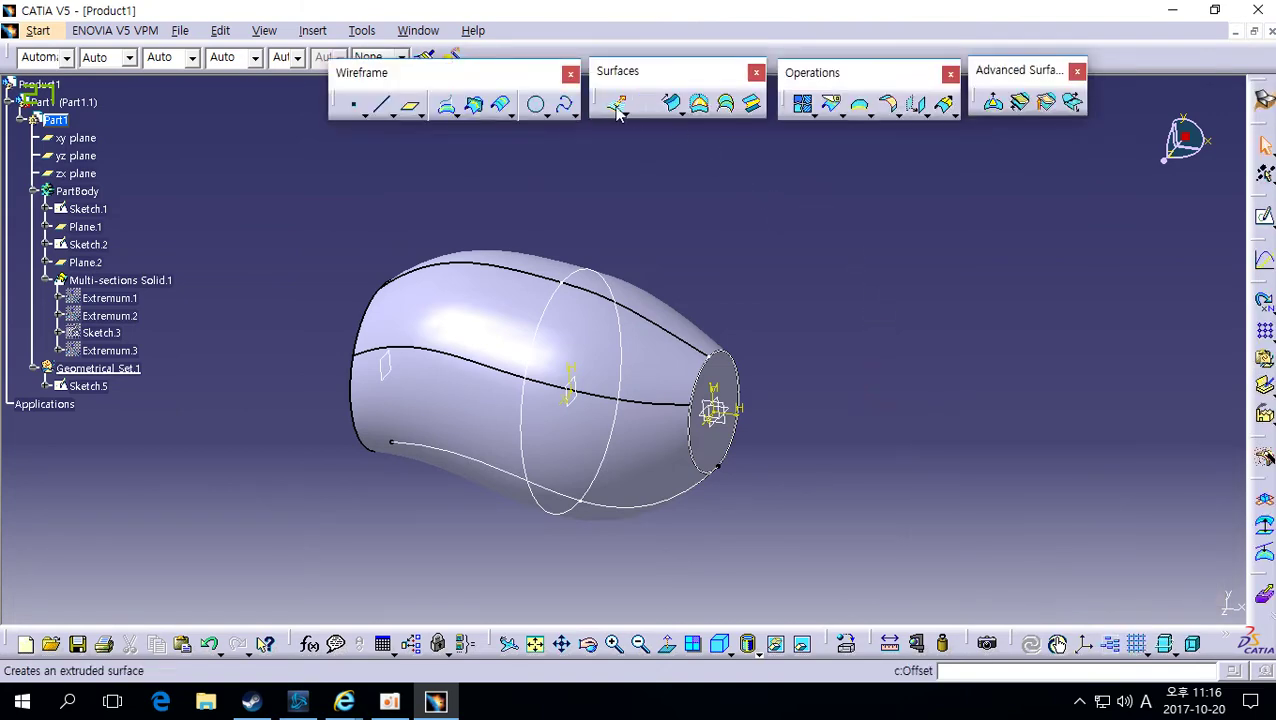
{"action": "left_click", "coordinate": [557, 105]}
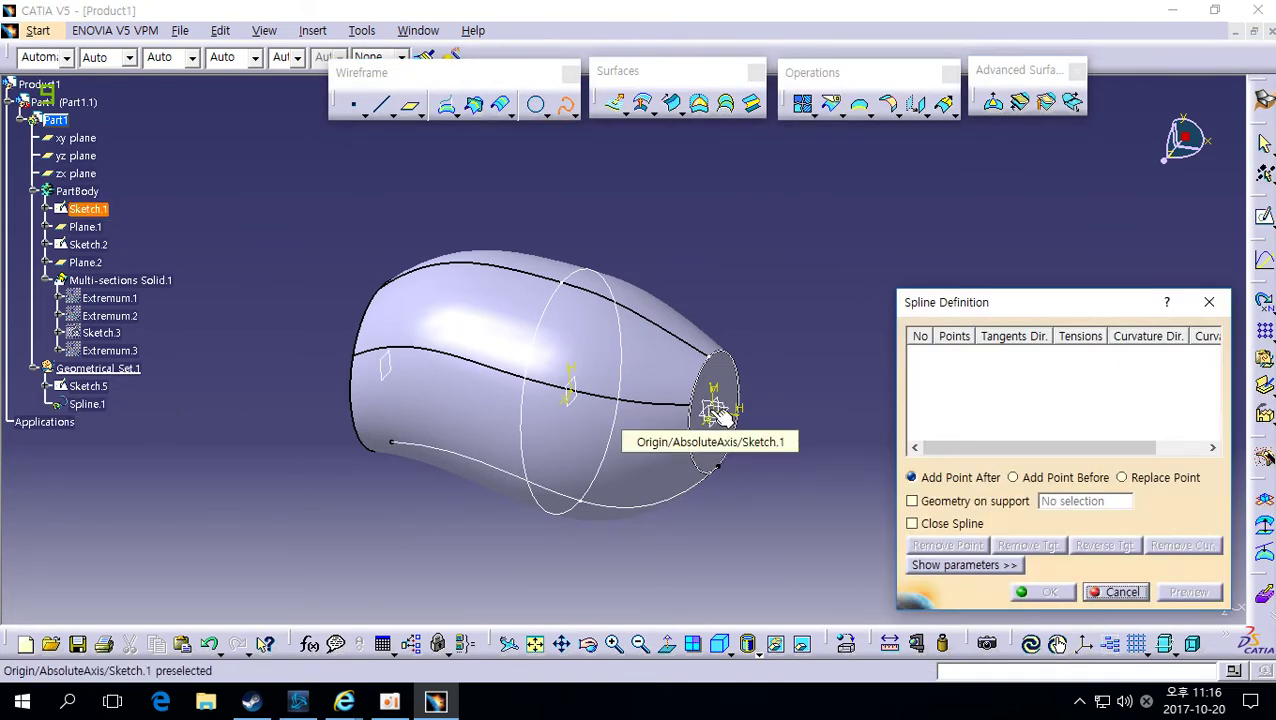
{"action": "key", "text": "Escape"}
{"action": "left_click", "coordinate": [355, 106]}
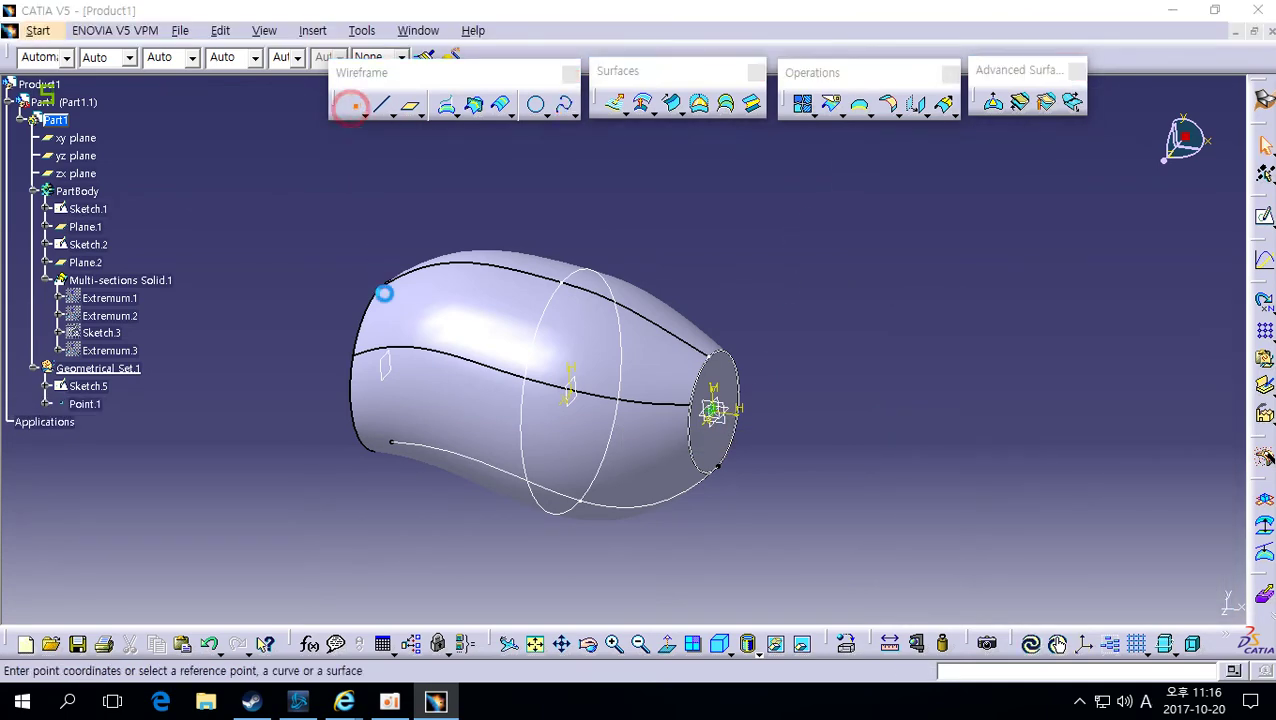
{"action": "left_click", "coordinate": [384, 371]}
{"action": "key", "text": "Return"}
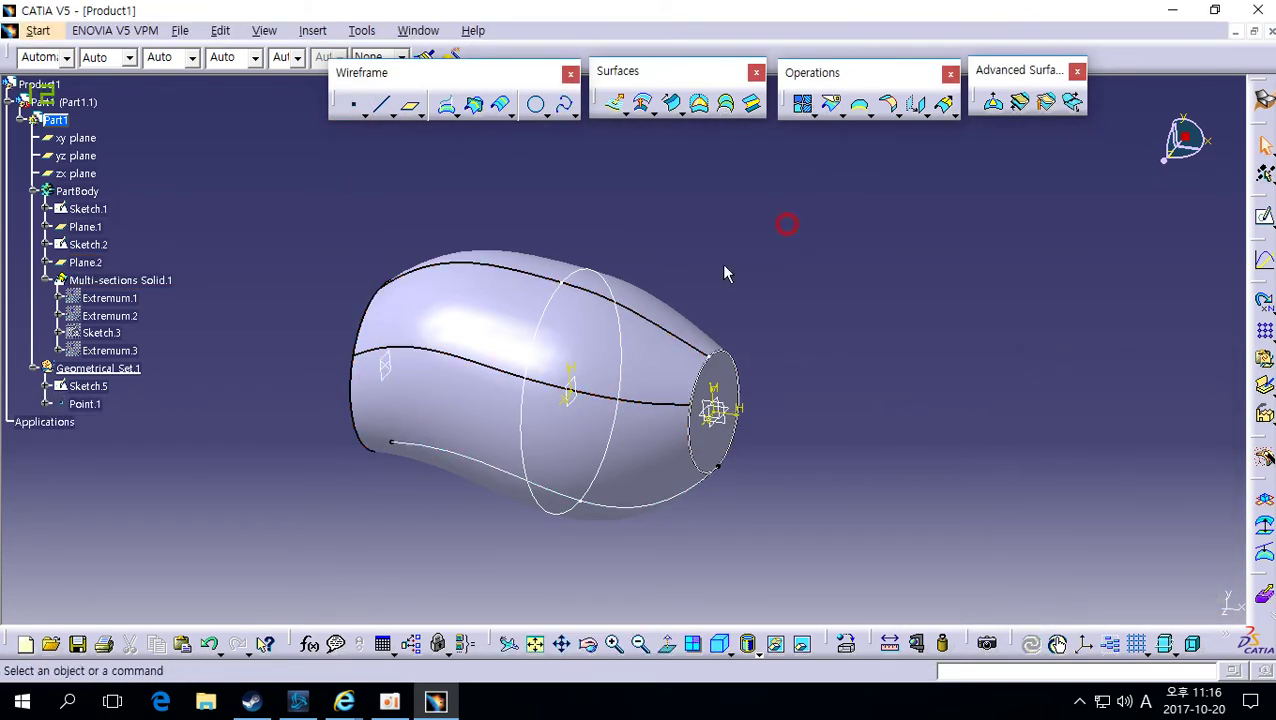
Create a point on Plane.1 at about H 15 mm and V -23 mm.
{"action": "left_click", "coordinate": [577, 376]}
{"action": "left_click", "coordinate": [352, 107]}
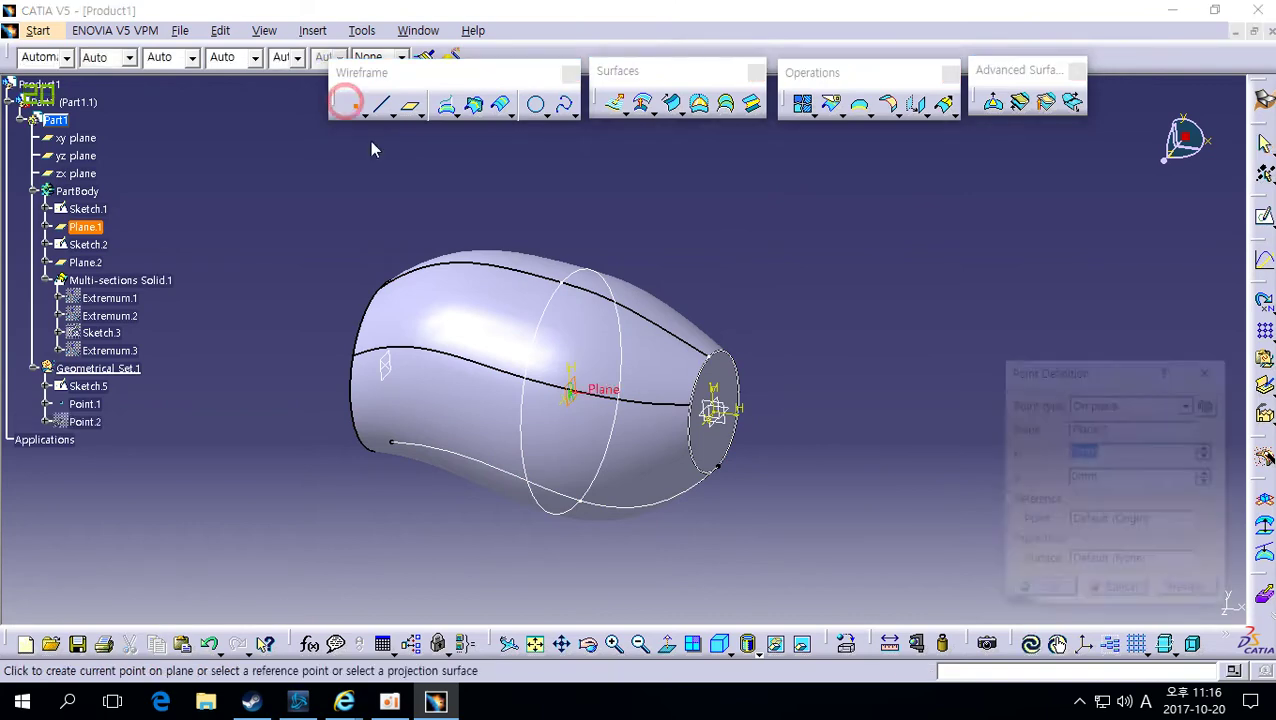
{"action": "left_click", "coordinate": [592, 331]}
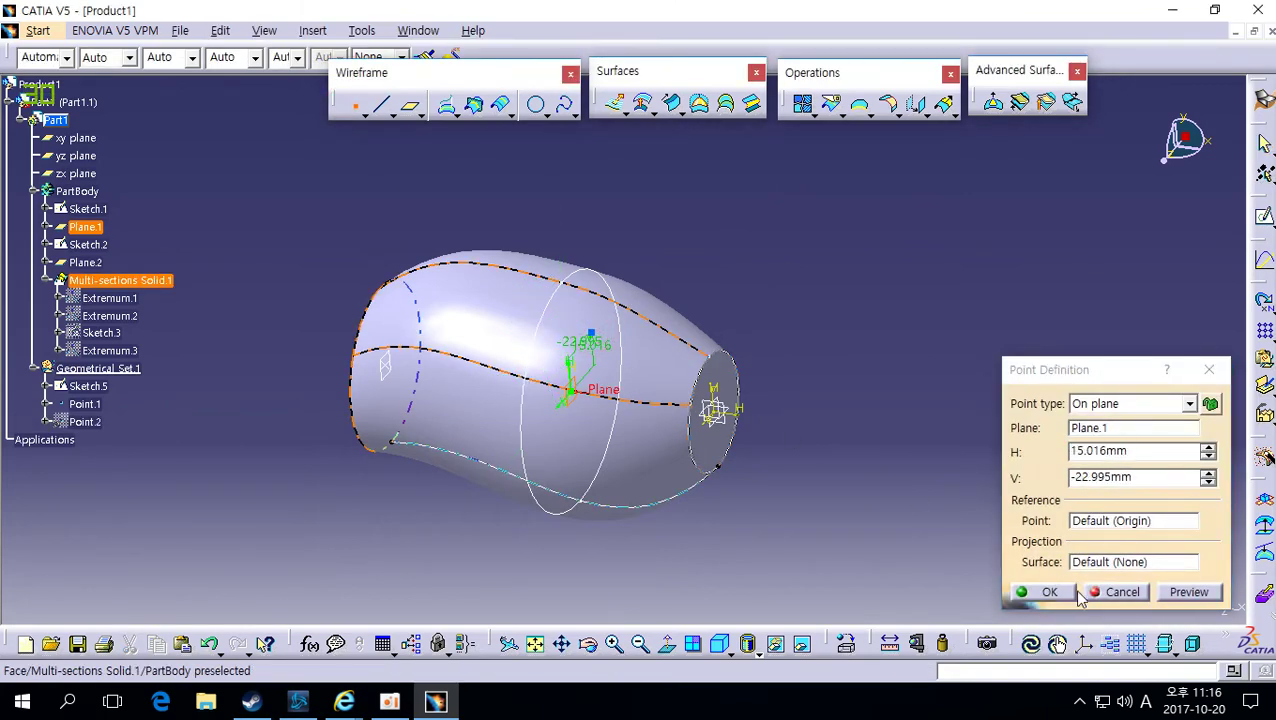
{"action": "left_click", "coordinate": [1047, 592]}
Create a 3D spline through the Sketch.1 origin, the point on Plane.1 and the point on Plane.2.
{"action": "left_click", "coordinate": [563, 105]}
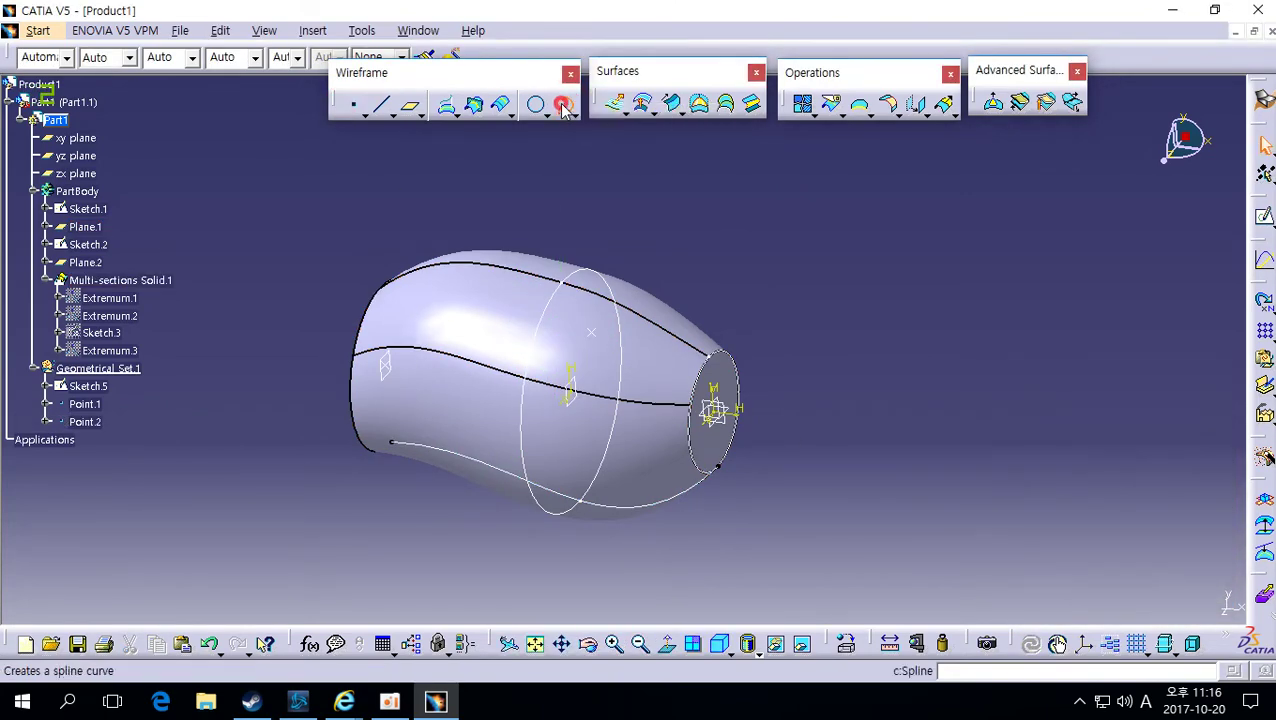
{"action": "left_click", "coordinate": [713, 411]}
{"action": "left_click", "coordinate": [594, 336]}
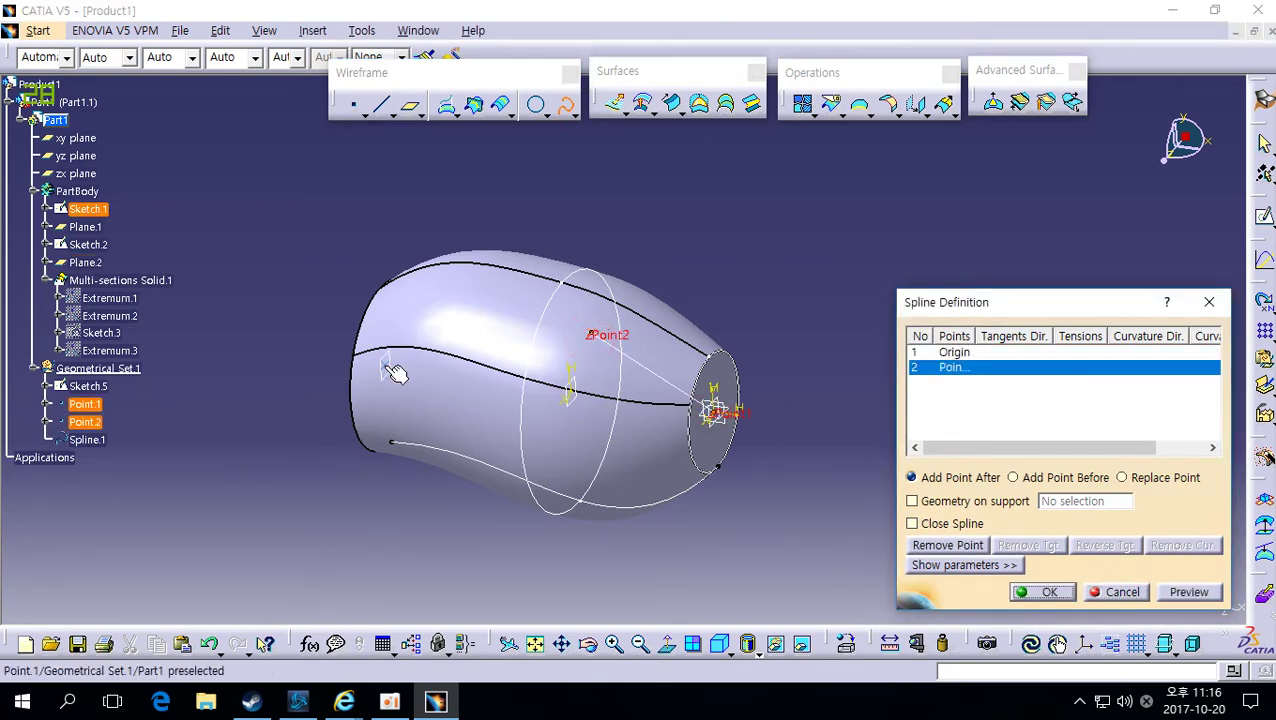
{"action": "left_click", "coordinate": [388, 368]}
{"action": "left_click", "coordinate": [1045, 591]}
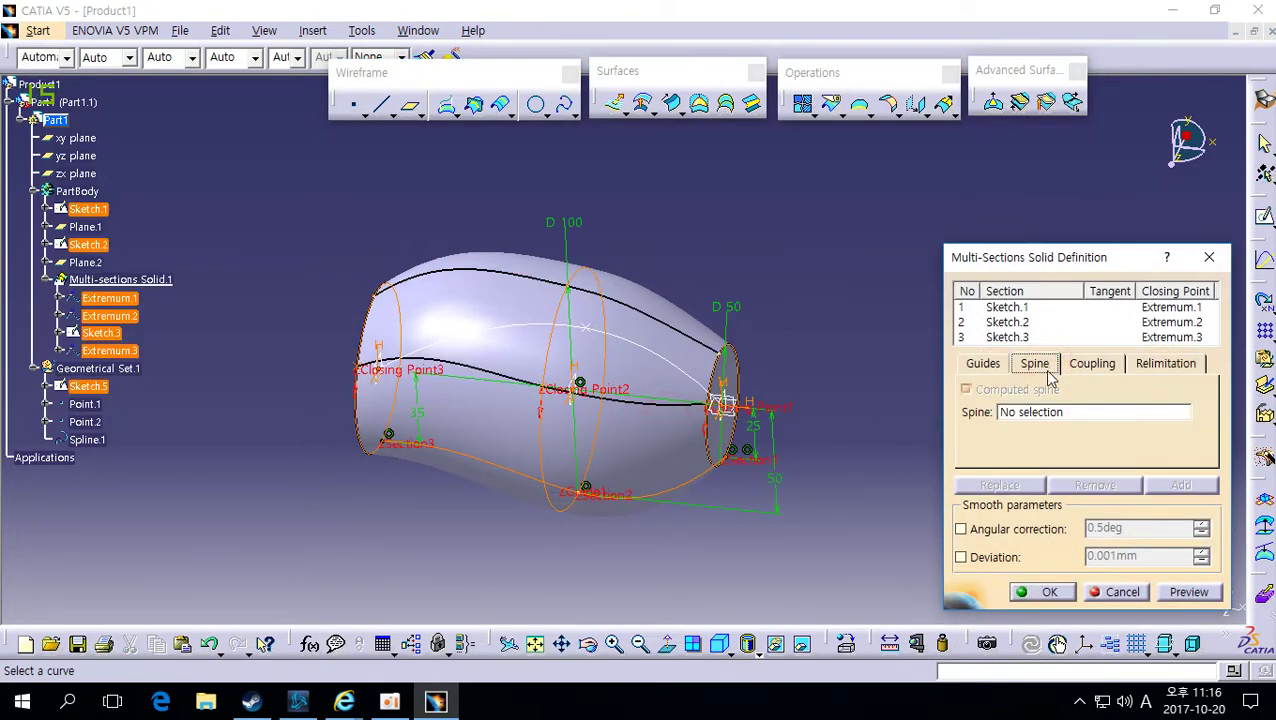
Try to use Spline.1 as the spine of the multi-sections solid.
{"action": "left_click", "coordinate": [733, 443]}
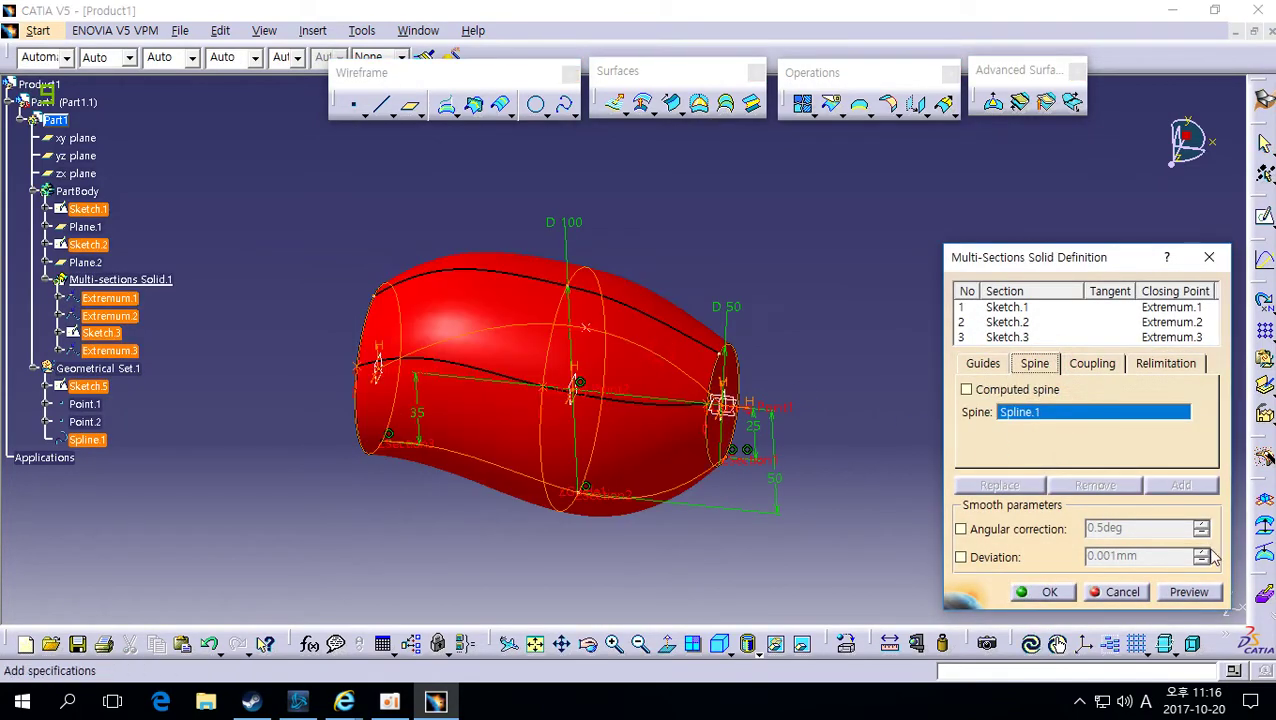
{"action": "left_click", "coordinate": [796, 424]}
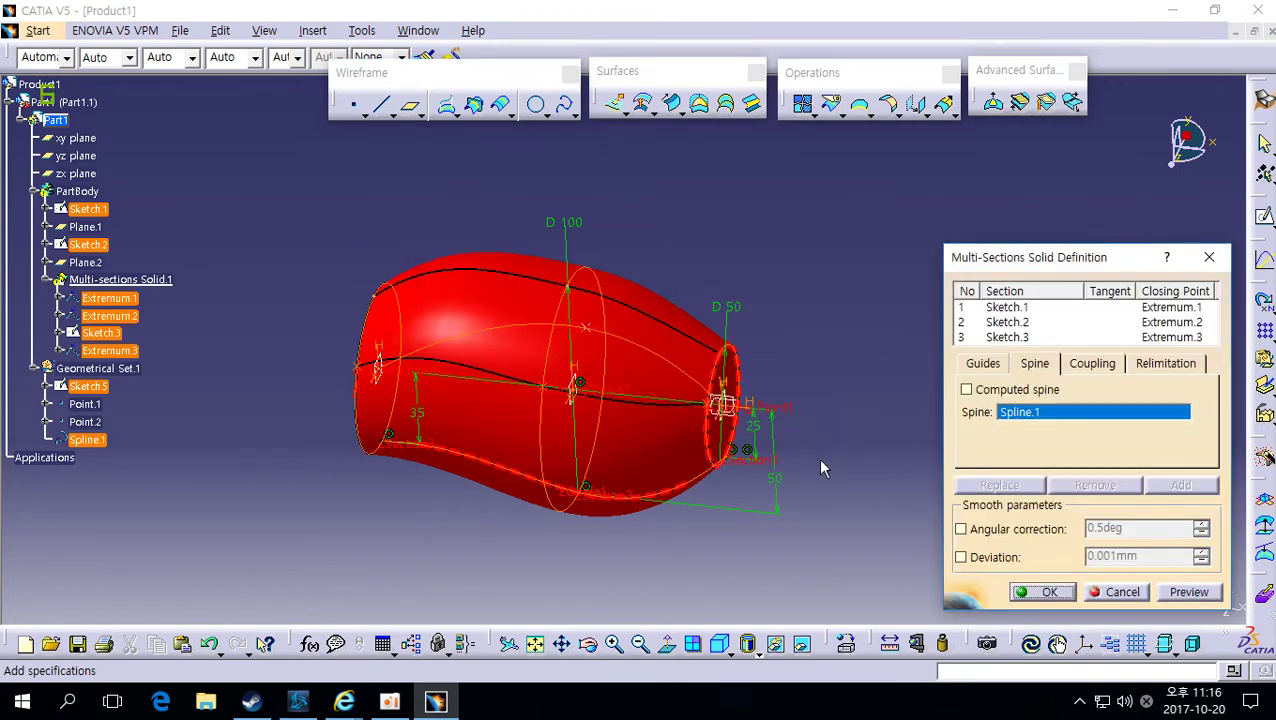
{"action": "middle_click_drag", "start_coordinate": [817, 459], "coordinate": [784, 480]}
{"action": "key", "text": "Escape"}
Move Point.2 on Plane.1 closer to the plane's origin, at about H 5 mm and V -5 mm.
{"action": "double_click", "coordinate": [676, 366]}
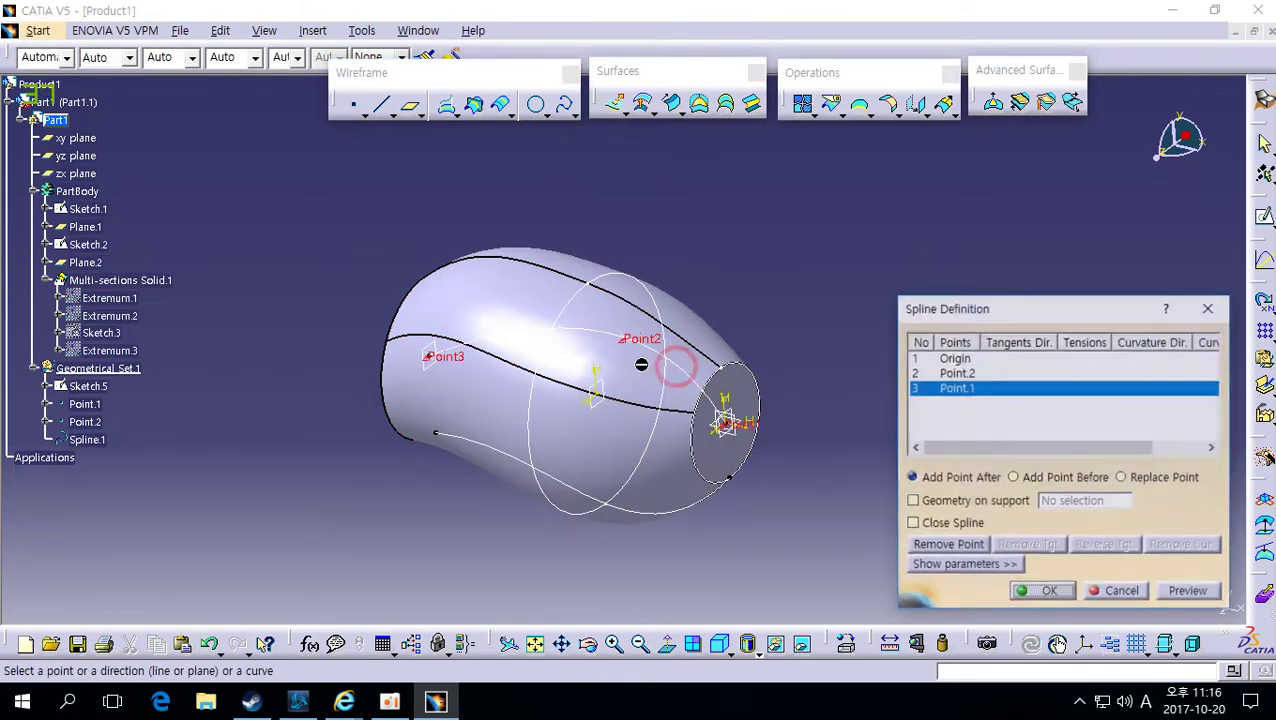
{"action": "key", "text": "Escape"}
{"action": "double_click", "coordinate": [625, 338]}
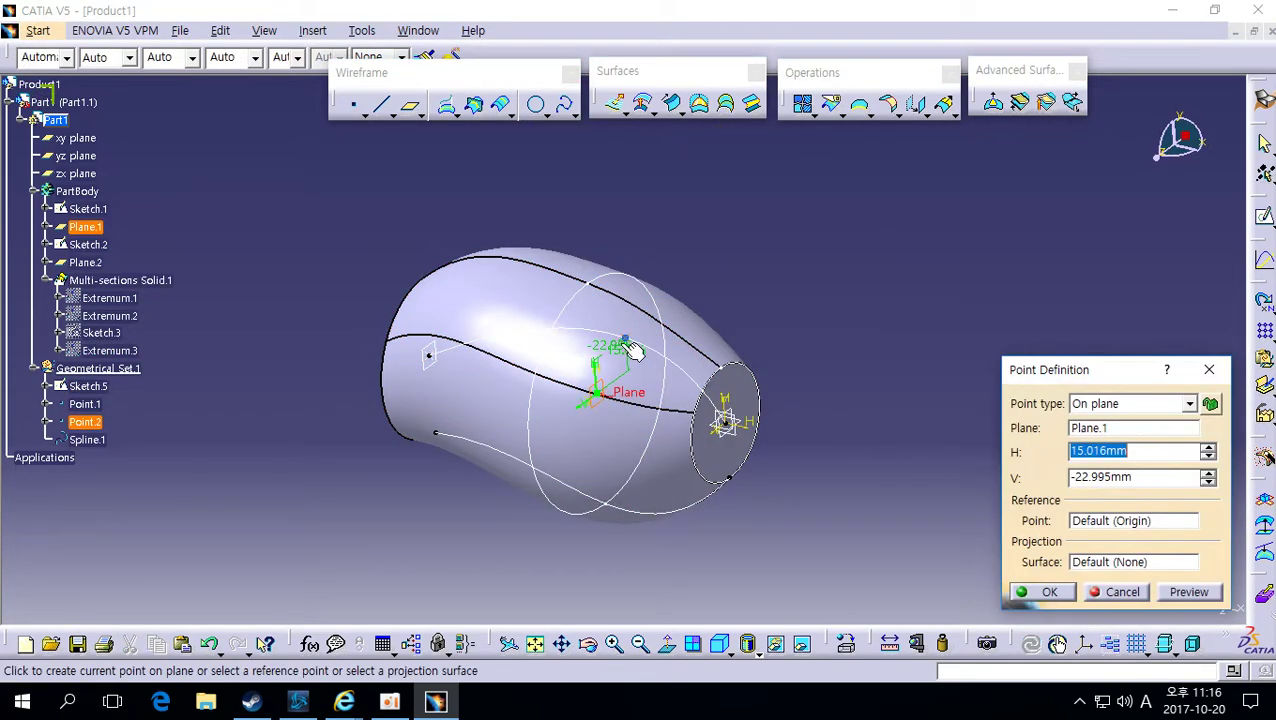
{"action": "middle_click_drag", "start_coordinate": [750, 418], "coordinate": [720, 505]}
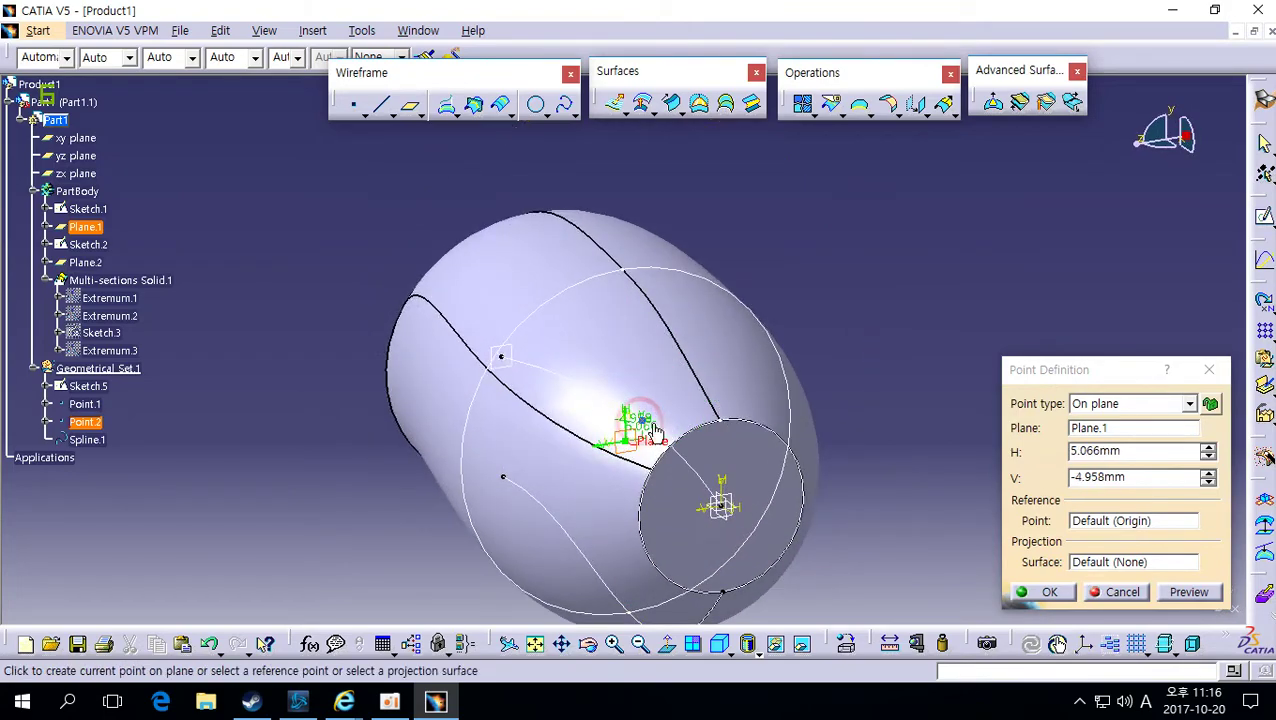
{"action": "left_click", "coordinate": [1057, 593]}
Edit the multi-sections solid, set Spline.1 as its spine and preview the result.
{"action": "middle_click_drag", "start_coordinate": [601, 473], "coordinate": [768, 545]}
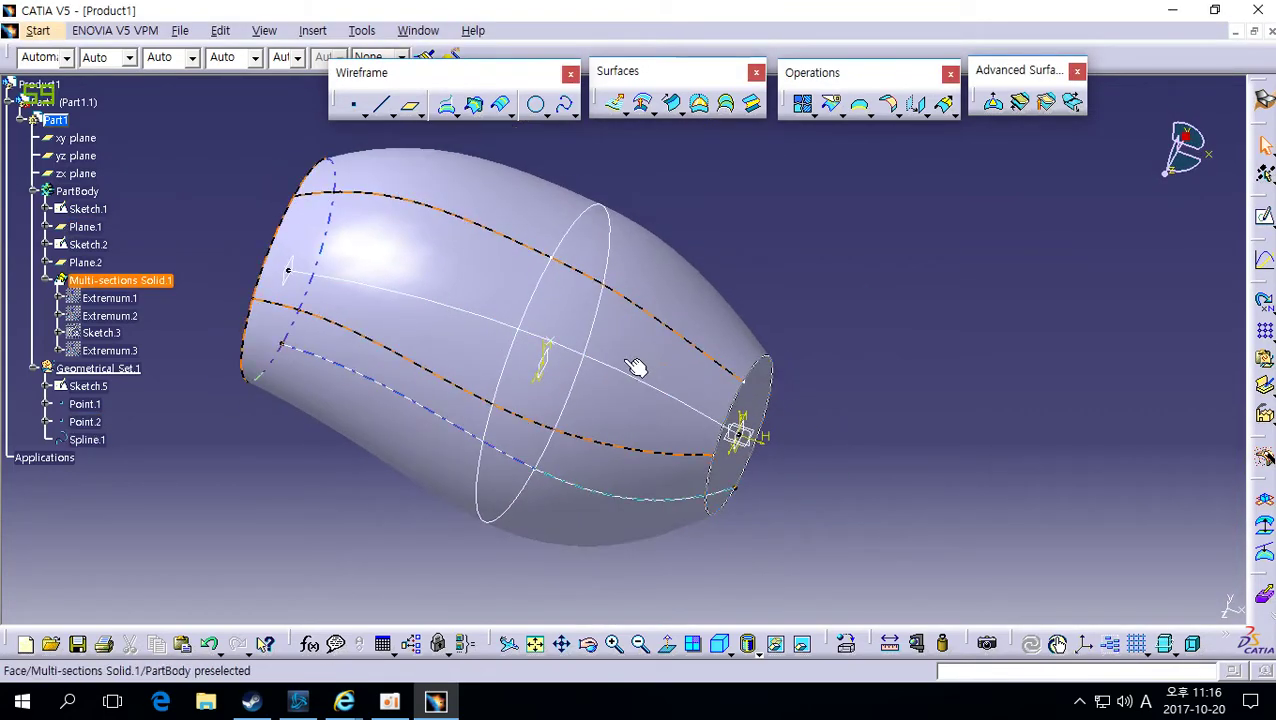
{"action": "middle_click_drag", "start_coordinate": [653, 440], "coordinate": [684, 366]}
{"action": "double_click", "coordinate": [688, 367]}
{"action": "left_click", "coordinate": [1034, 363]}
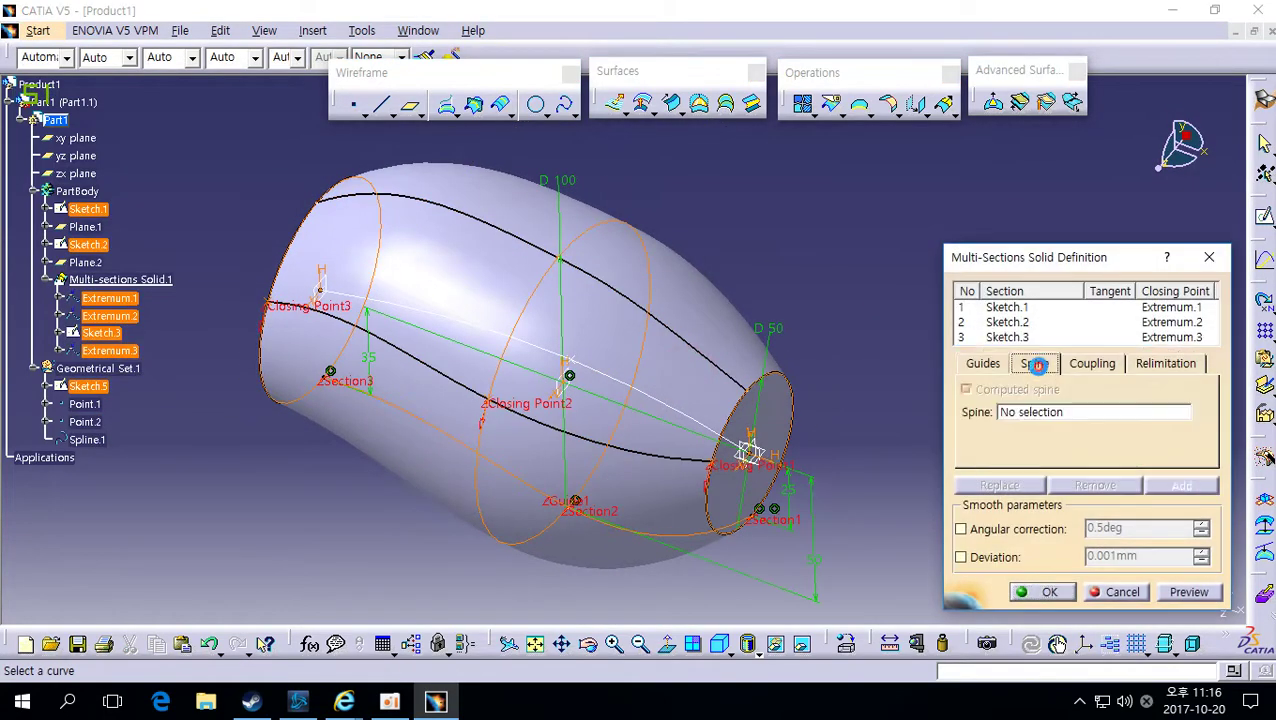
{"action": "left_click", "coordinate": [1014, 412]}
{"action": "left_click", "coordinate": [608, 379]}
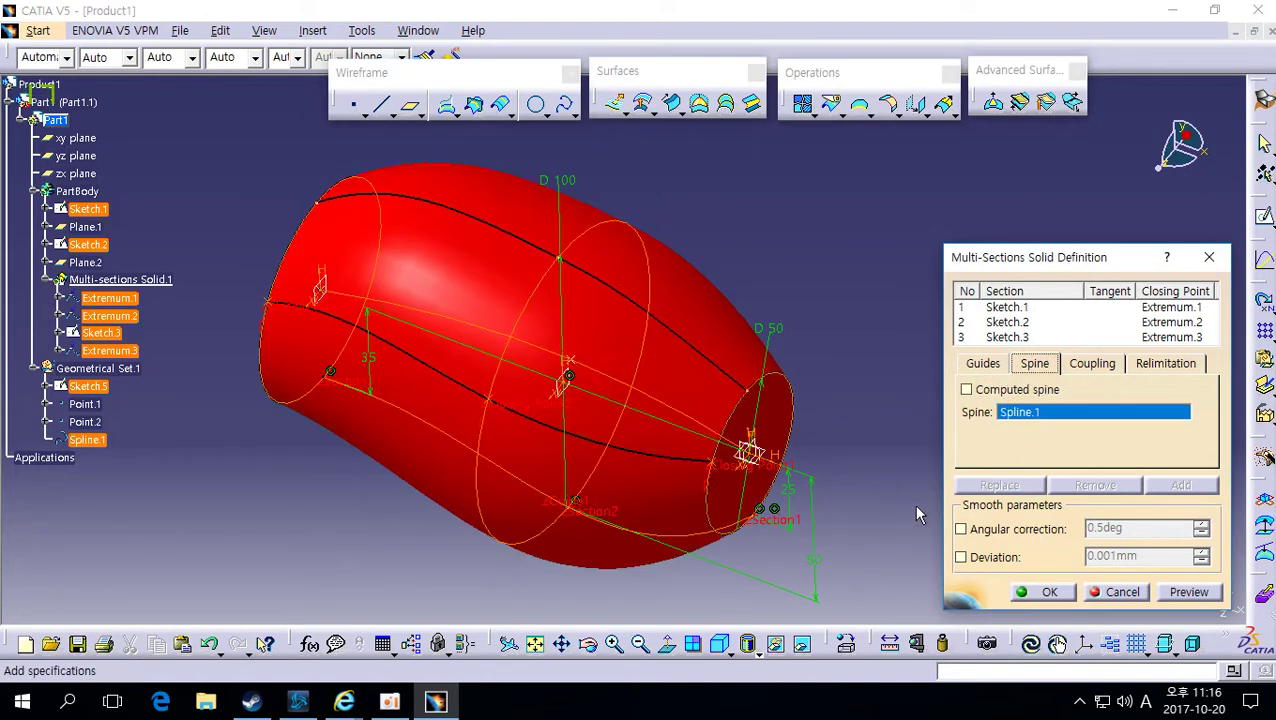
{"action": "left_click", "coordinate": [1188, 593]}
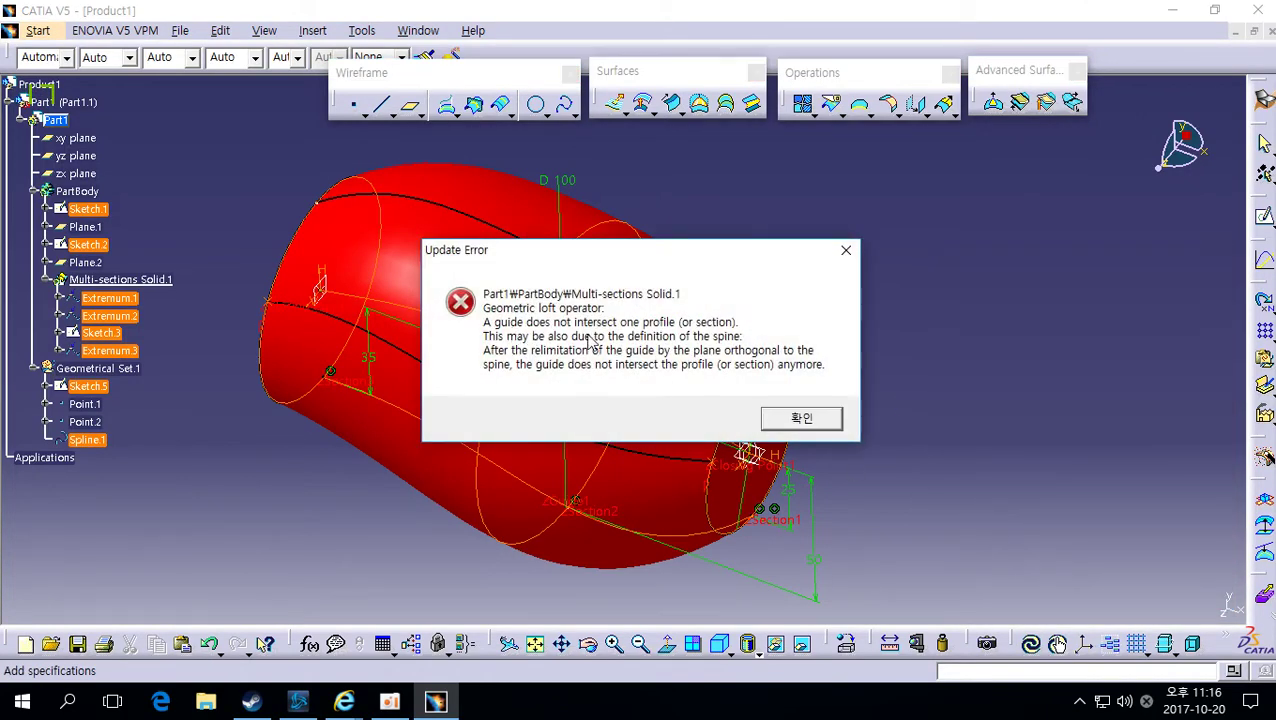
{"action": "left_click", "coordinate": [785, 418]}
Remove the Sketch.5 guide from the multi-sections solid, keep Spline.1 as the spine, preview the shape and apply the change.
{"action": "left_click", "coordinate": [982, 363]}
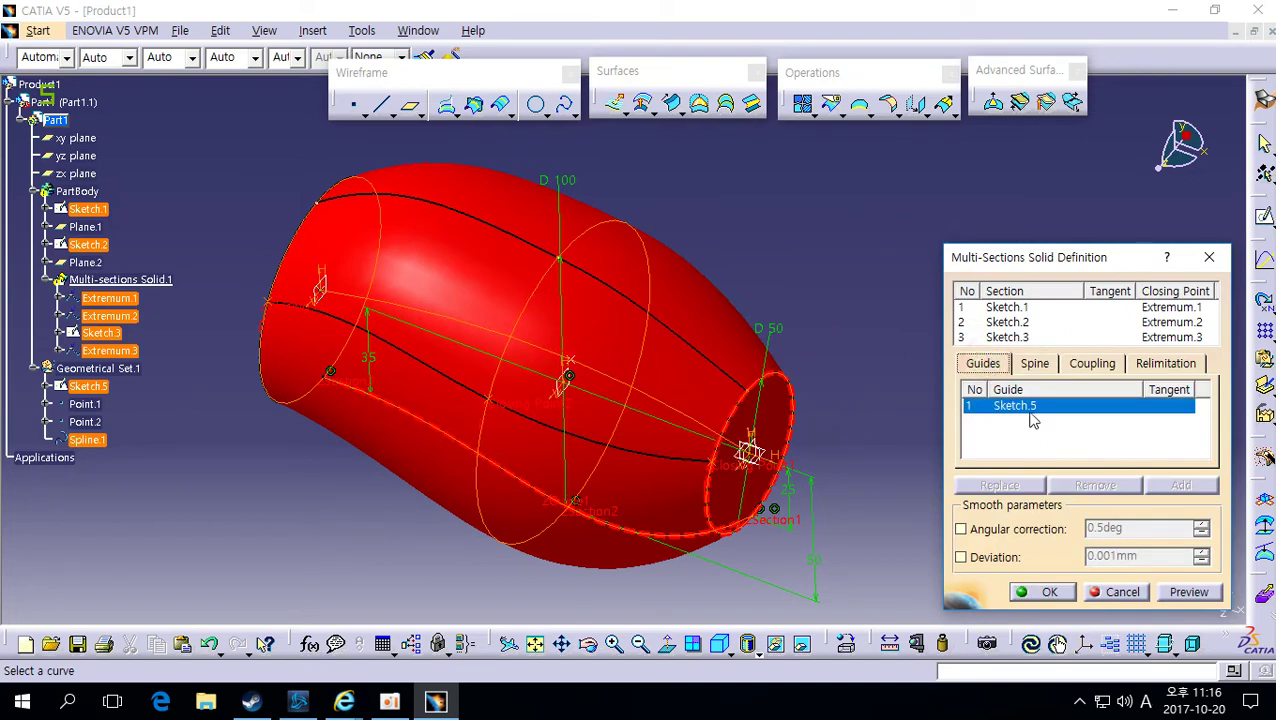
{"action": "left_click", "coordinate": [1034, 412]}
{"action": "left_click", "coordinate": [1034, 363]}
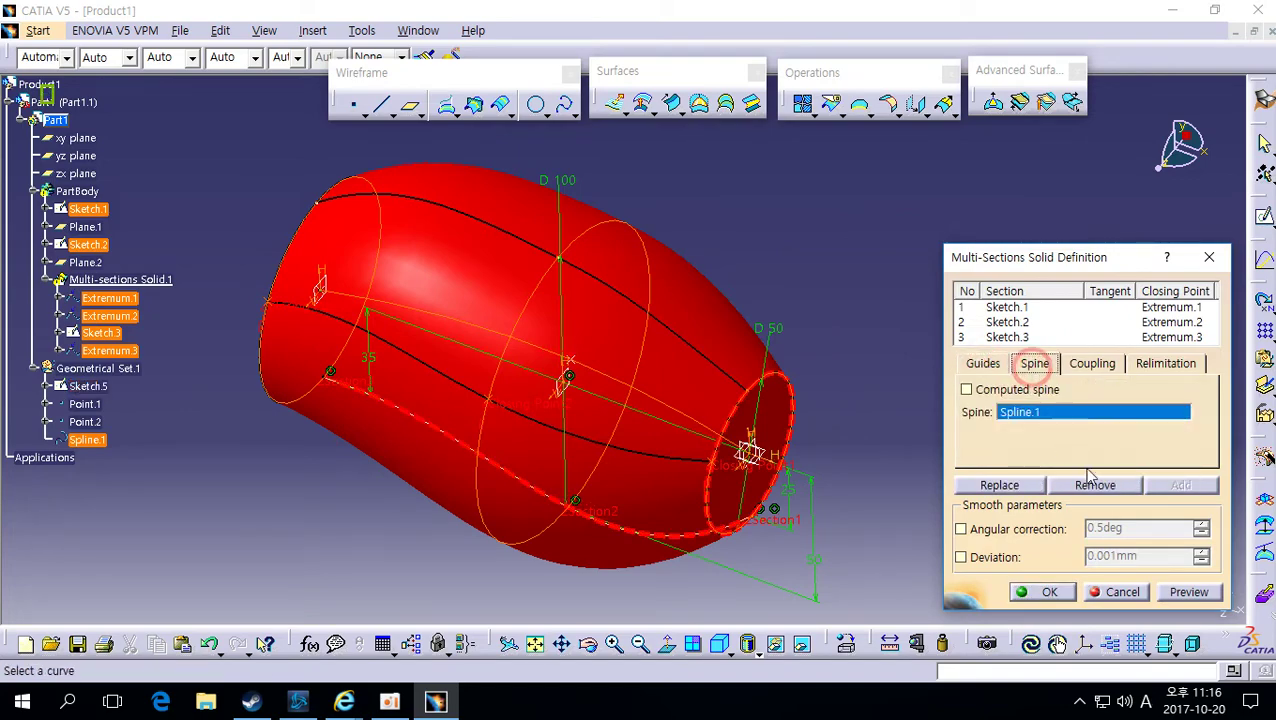
{"action": "left_click", "coordinate": [1198, 599]}
{"action": "middle_click_drag", "start_coordinate": [570, 447], "coordinate": [735, 437]}
{"action": "left_click", "coordinate": [1049, 592]}
{"action": "left_click", "coordinate": [843, 492]}
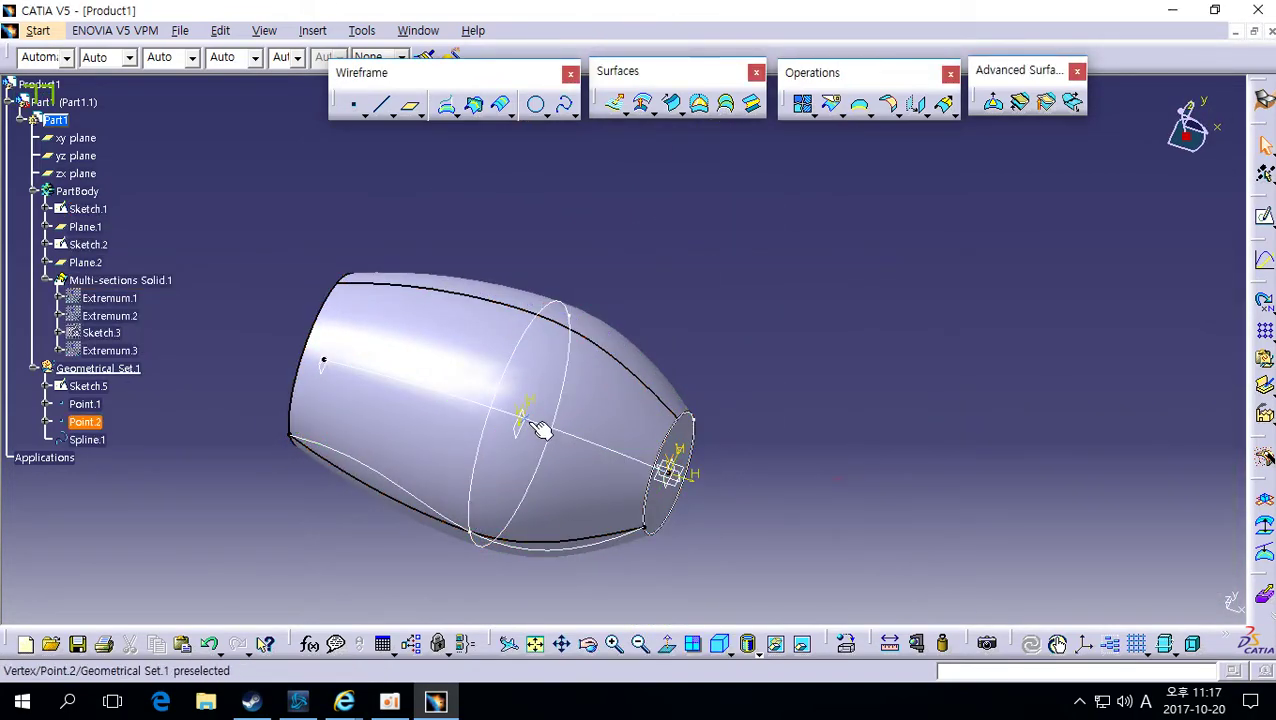
Try moving Point.2 on Plane.1 to about H -6.6 mm and V 38.9 mm and preview the effect.
{"action": "double_click", "coordinate": [528, 421]}
{"action": "middle_click_drag", "start_coordinate": [537, 421], "coordinate": [645, 390]}
{"action": "left_click_drag", "start_coordinate": [610, 358], "coordinate": [511, 453]}
{"action": "left_click", "coordinate": [511, 453]}
{"action": "left_click", "coordinate": [1217, 657]}
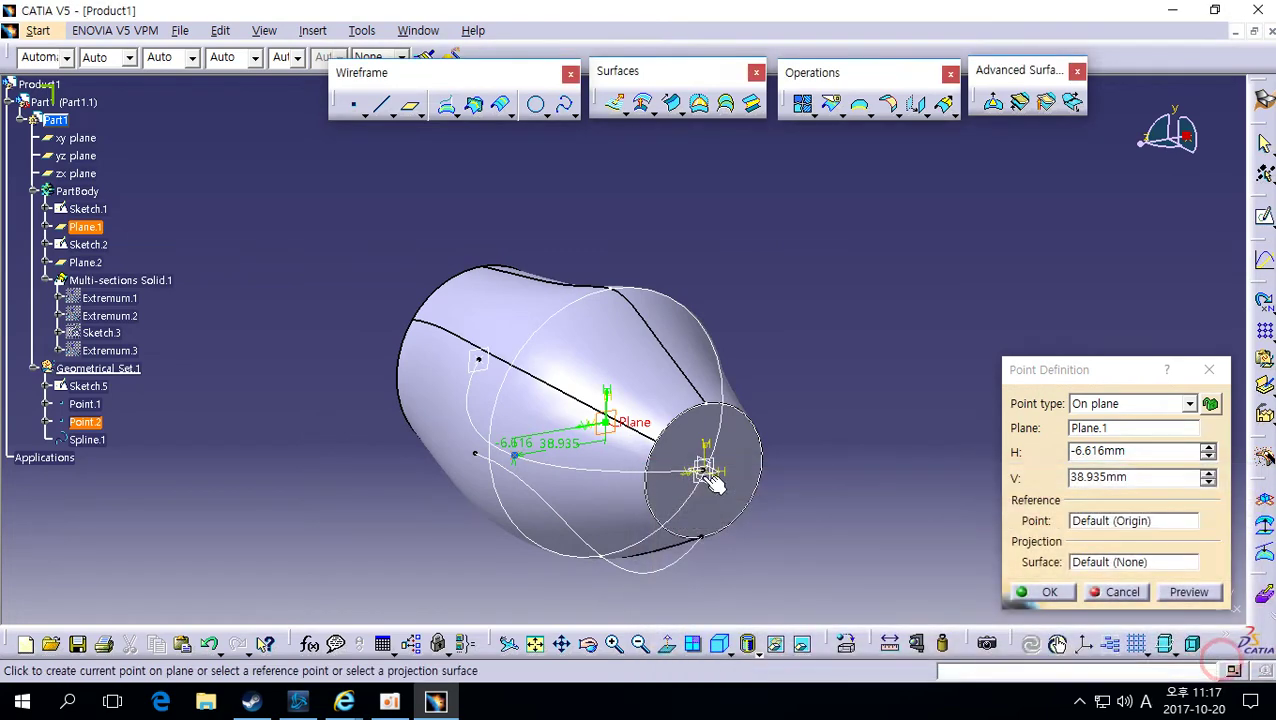
Try moving Point.2 on Plane.1 to about H 27.5 mm and V 7 mm and examine the solid's shape.
{"action": "left_click", "coordinate": [592, 351]}
{"action": "middle_click_drag", "start_coordinate": [703, 454], "coordinate": [676, 436]}
{"action": "middle_click_drag", "start_coordinate": [553, 434], "coordinate": [707, 424]}
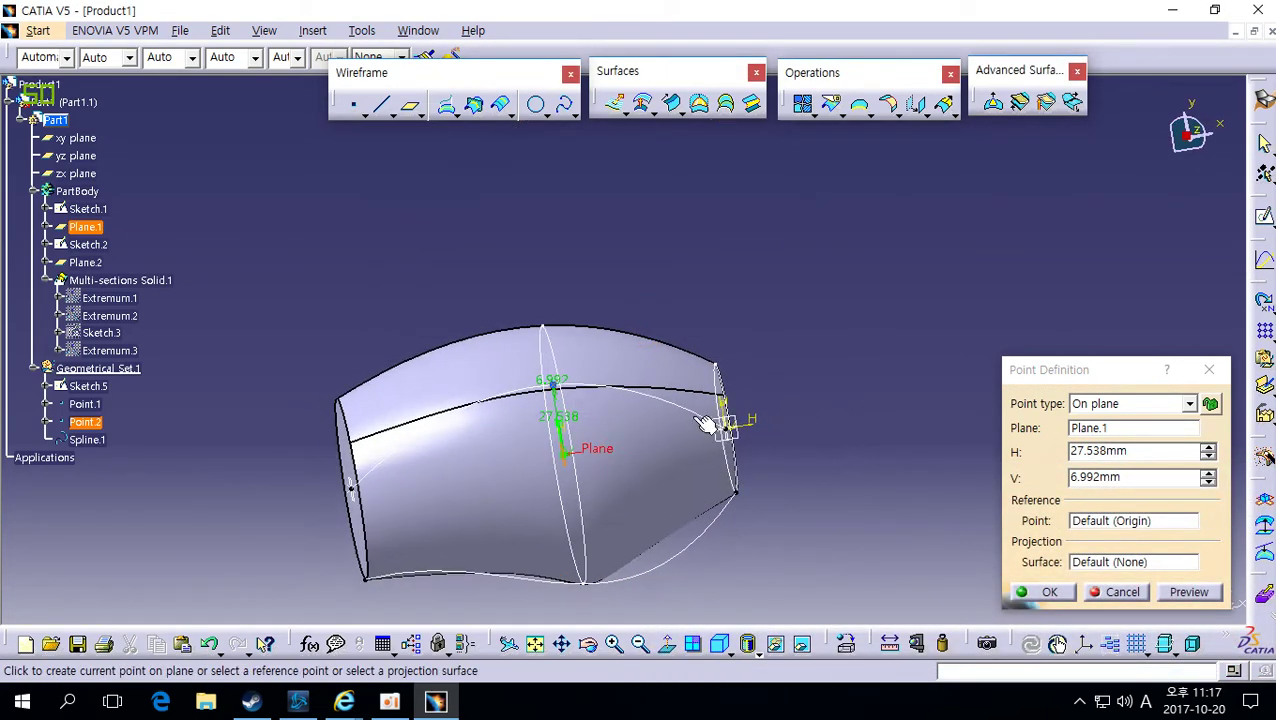
{"action": "middle_click_drag", "start_coordinate": [581, 423], "coordinate": [521, 402]}
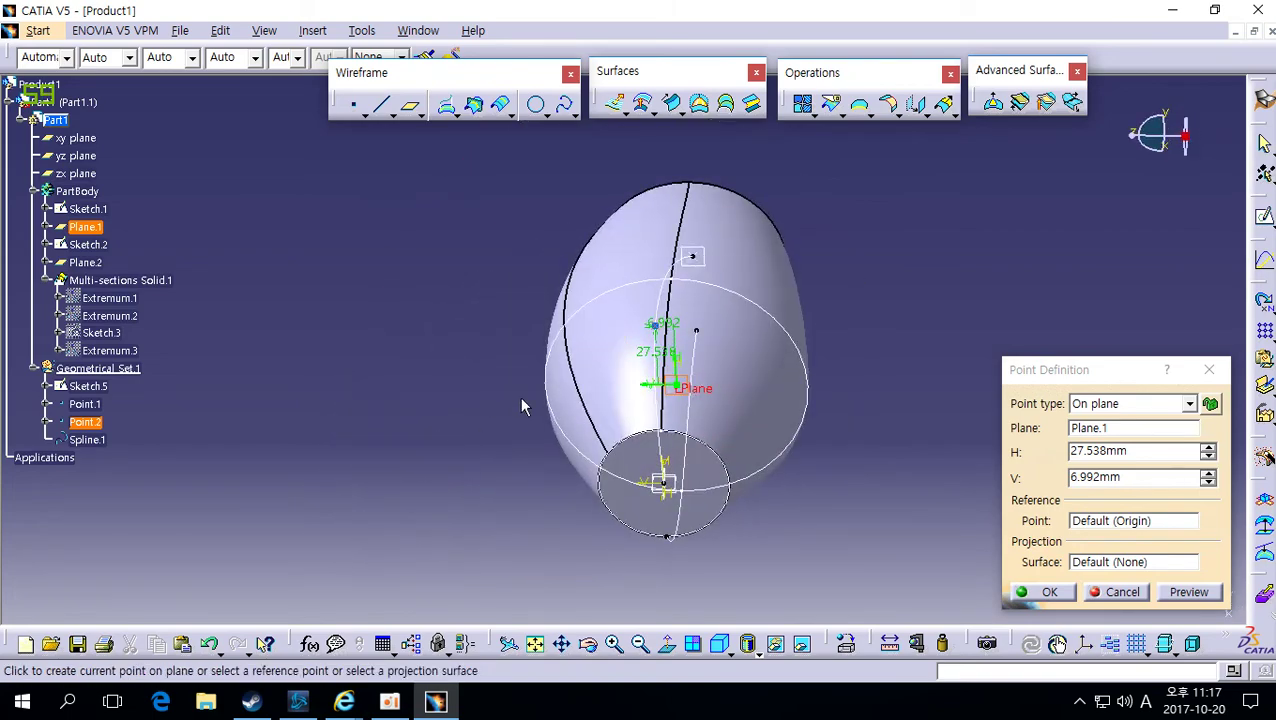
Try moving Point.2 on Plane.1 to about H 1.8 mm and V 47 mm, examine the solid, and cancel the point edit.
{"action": "left_click", "coordinate": [533, 379]}
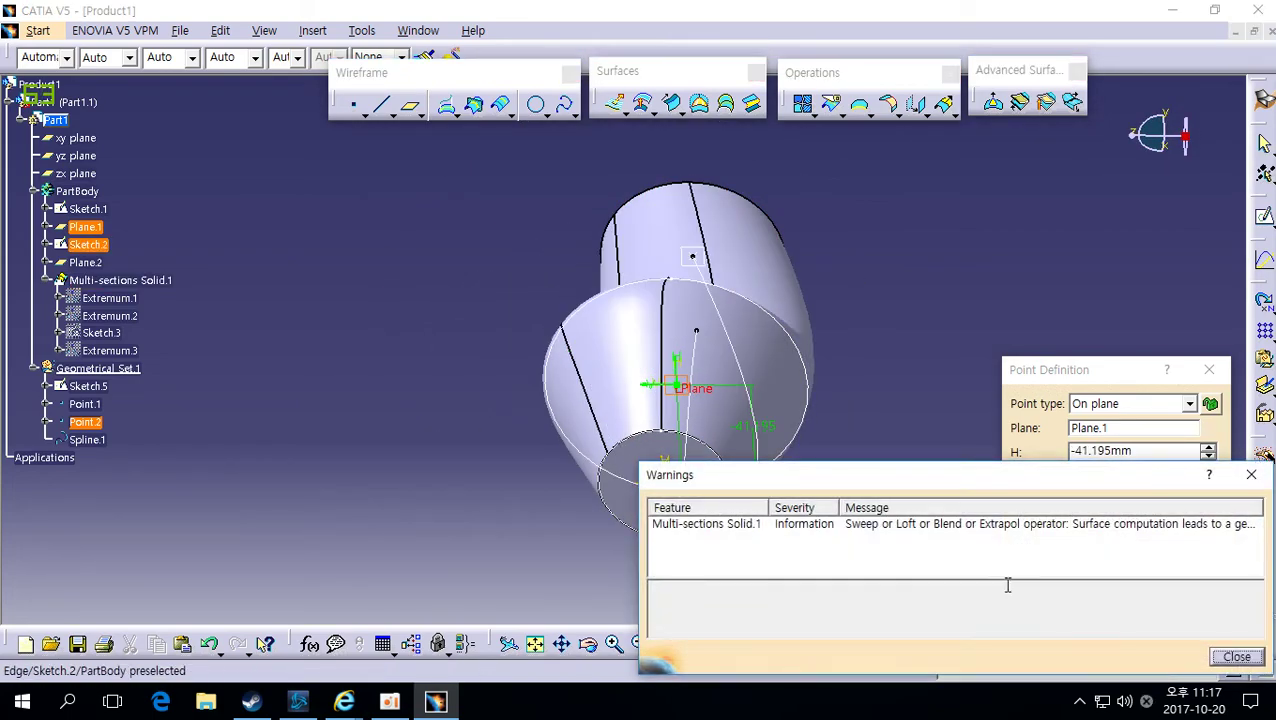
{"action": "left_click", "coordinate": [629, 399]}
{"action": "left_click", "coordinate": [786, 405]}
{"action": "left_click", "coordinate": [553, 378]}
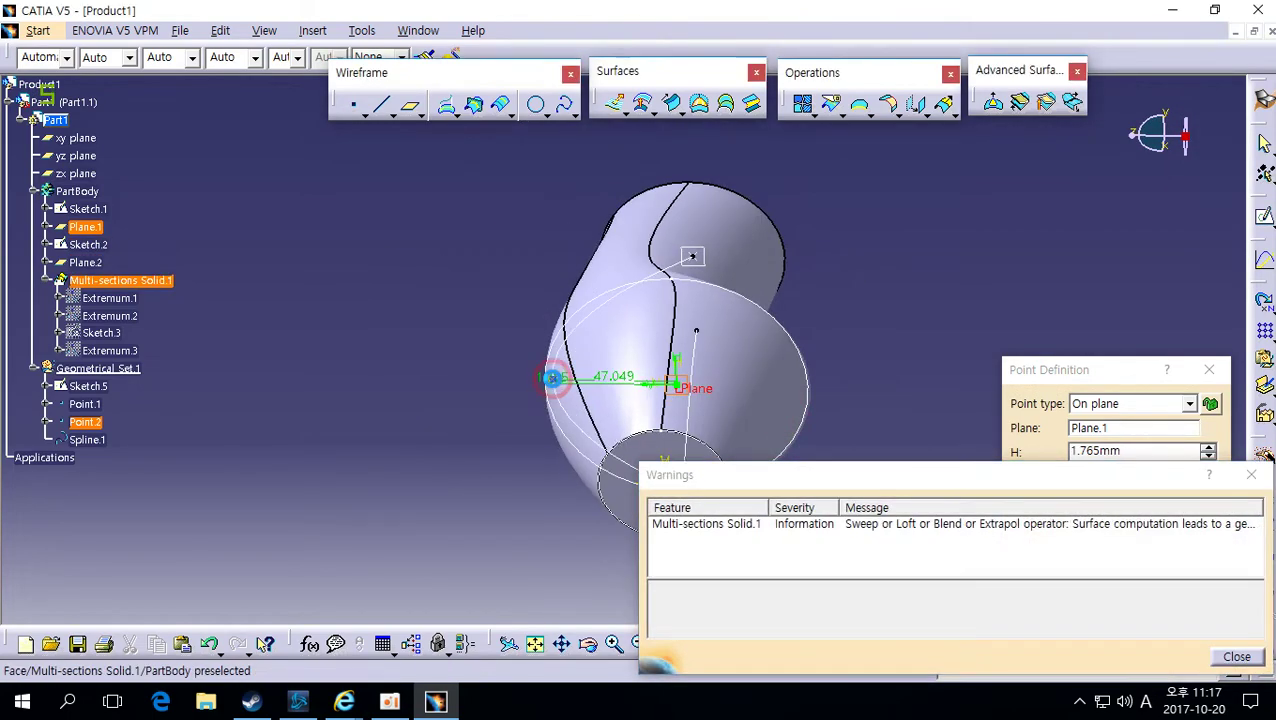
{"action": "middle_click_drag", "start_coordinate": [770, 443], "coordinate": [652, 190]}
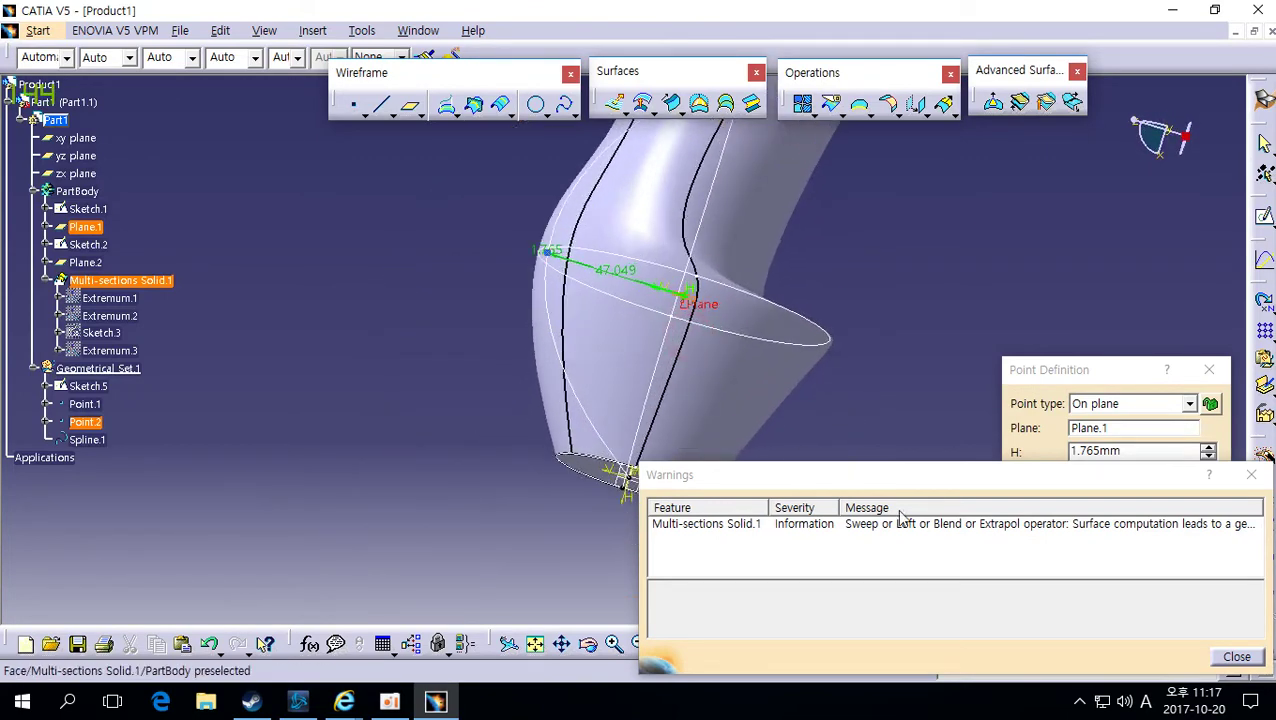
{"action": "left_click", "coordinate": [1237, 657]}
{"action": "middle_click_drag", "start_coordinate": [698, 529], "coordinate": [634, 443]}
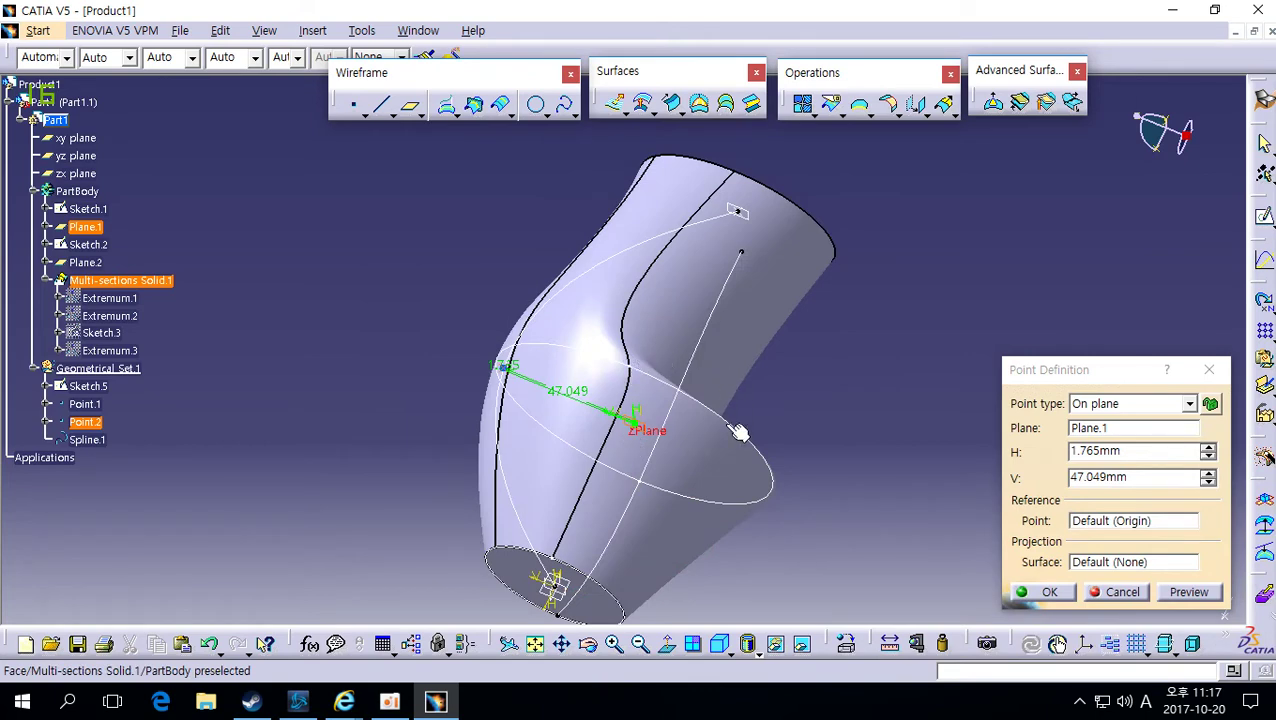
{"action": "middle_click_drag", "start_coordinate": [738, 432], "coordinate": [727, 497]}
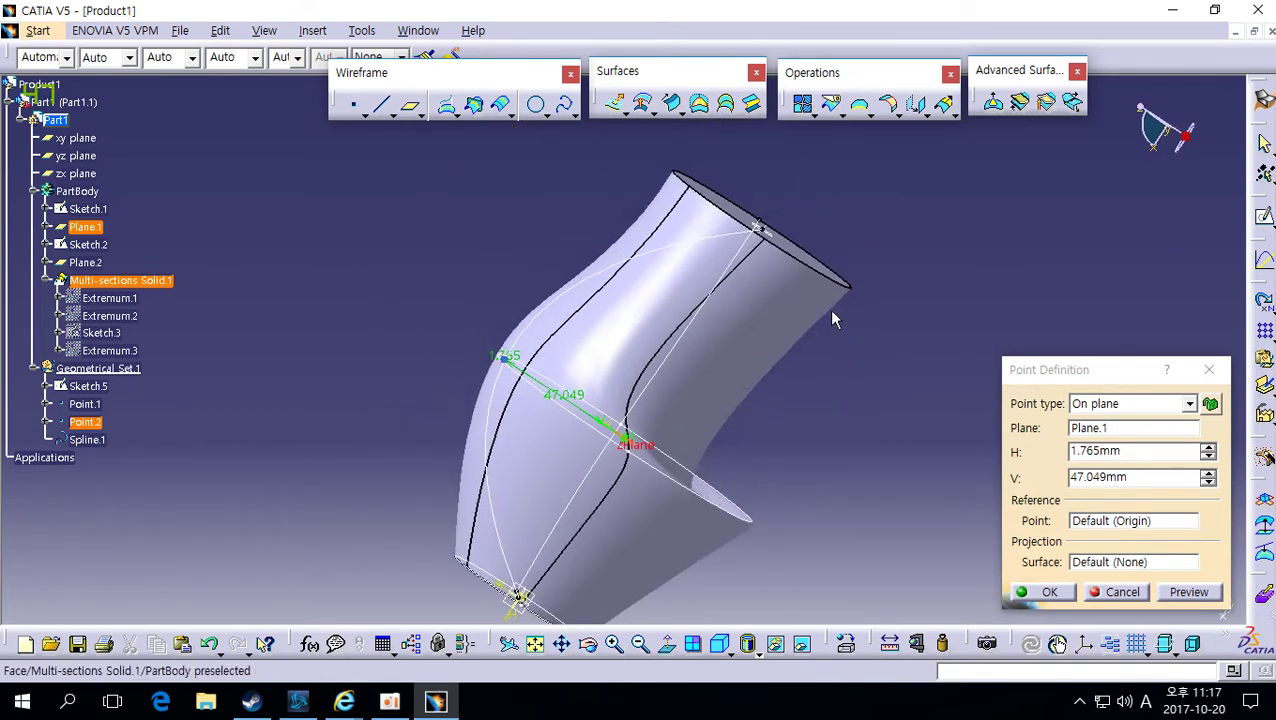
{"action": "middle_click_drag", "start_coordinate": [832, 318], "coordinate": [800, 525]}
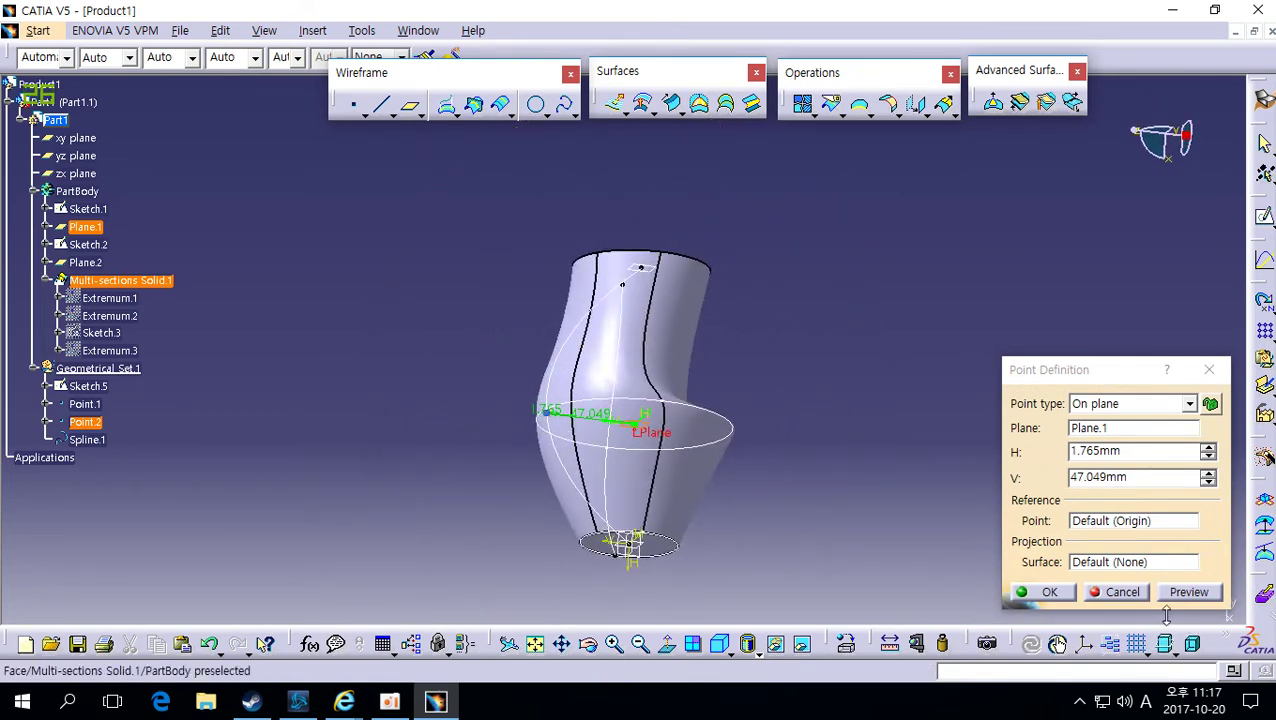
{"action": "middle_click_drag", "start_coordinate": [703, 521], "coordinate": [785, 515]}
{"action": "left_click", "coordinate": [1133, 592]}
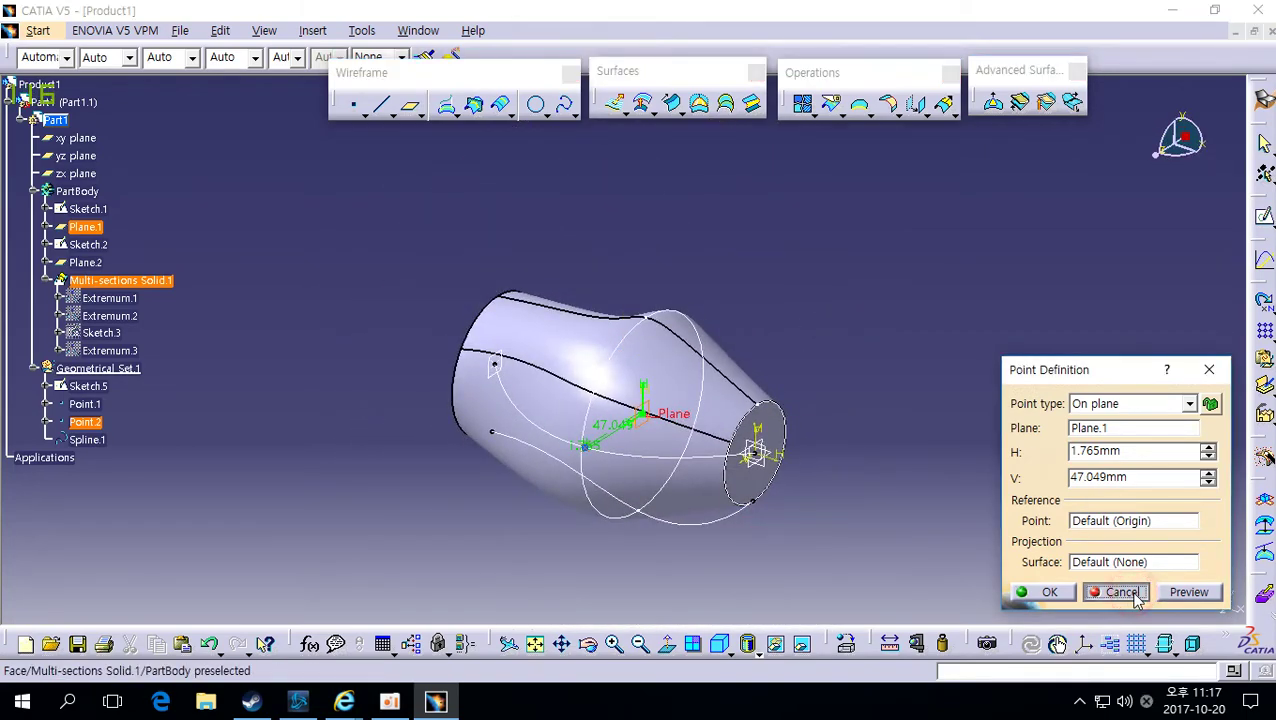
Edit the multi-sections solid and clear its spine selection.
{"action": "double_click", "coordinate": [670, 405]}
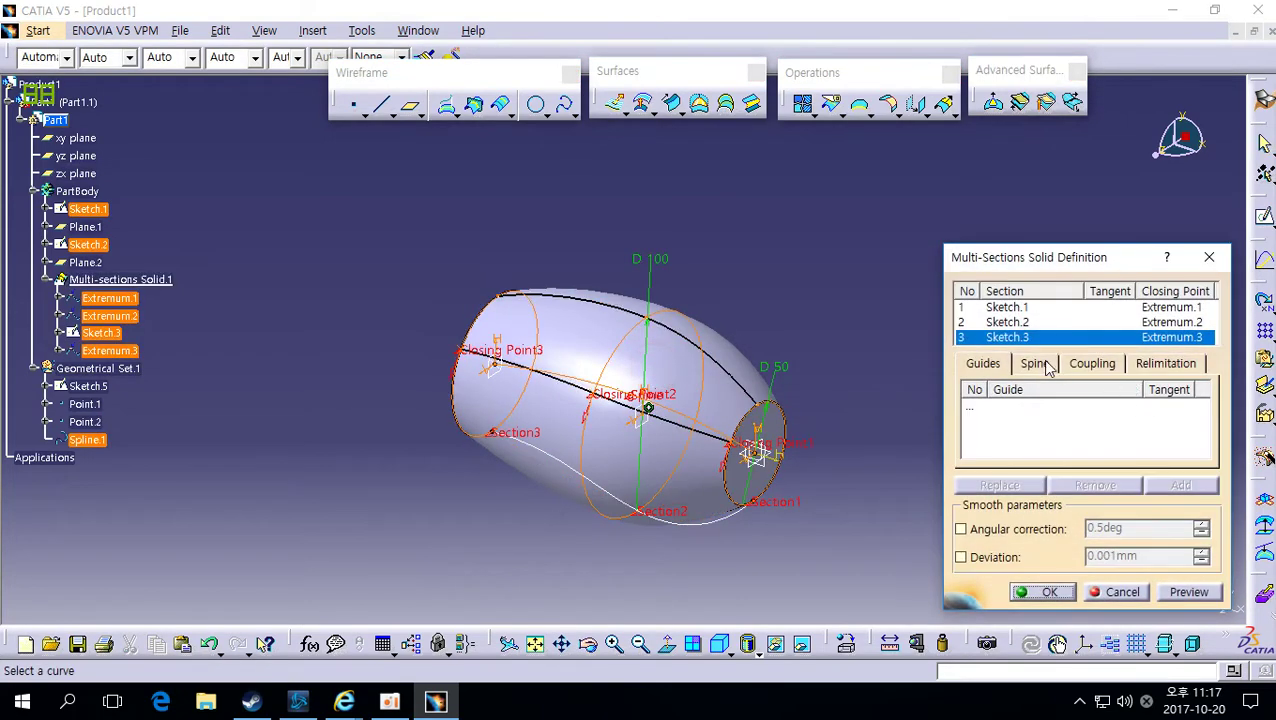
{"action": "left_click", "coordinate": [1045, 366]}
{"action": "left_click", "coordinate": [1089, 366]}
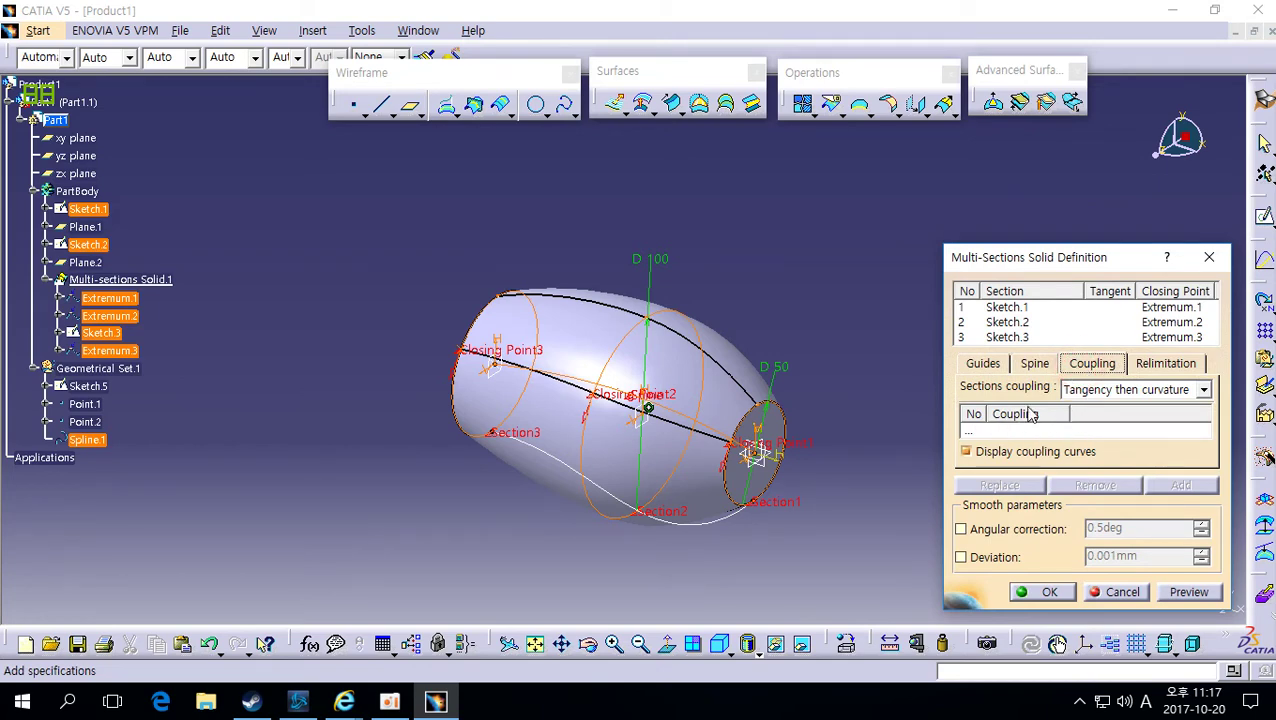
{"action": "left_click", "coordinate": [1040, 365]}
{"action": "right_click", "coordinate": [1056, 414]}
{"action": "left_click", "coordinate": [1042, 412]}
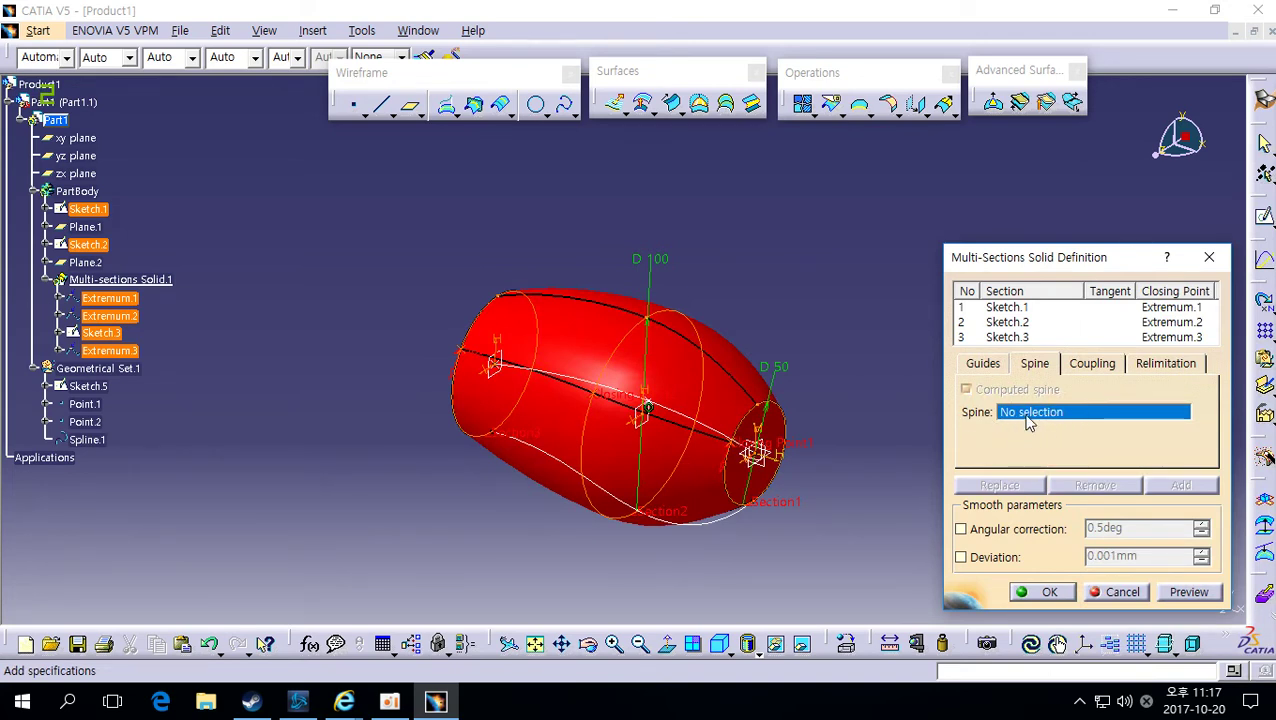
Add Sketch.5 as the guide curve of the multi-sections solid and apply the change.
{"action": "left_click", "coordinate": [983, 364]}
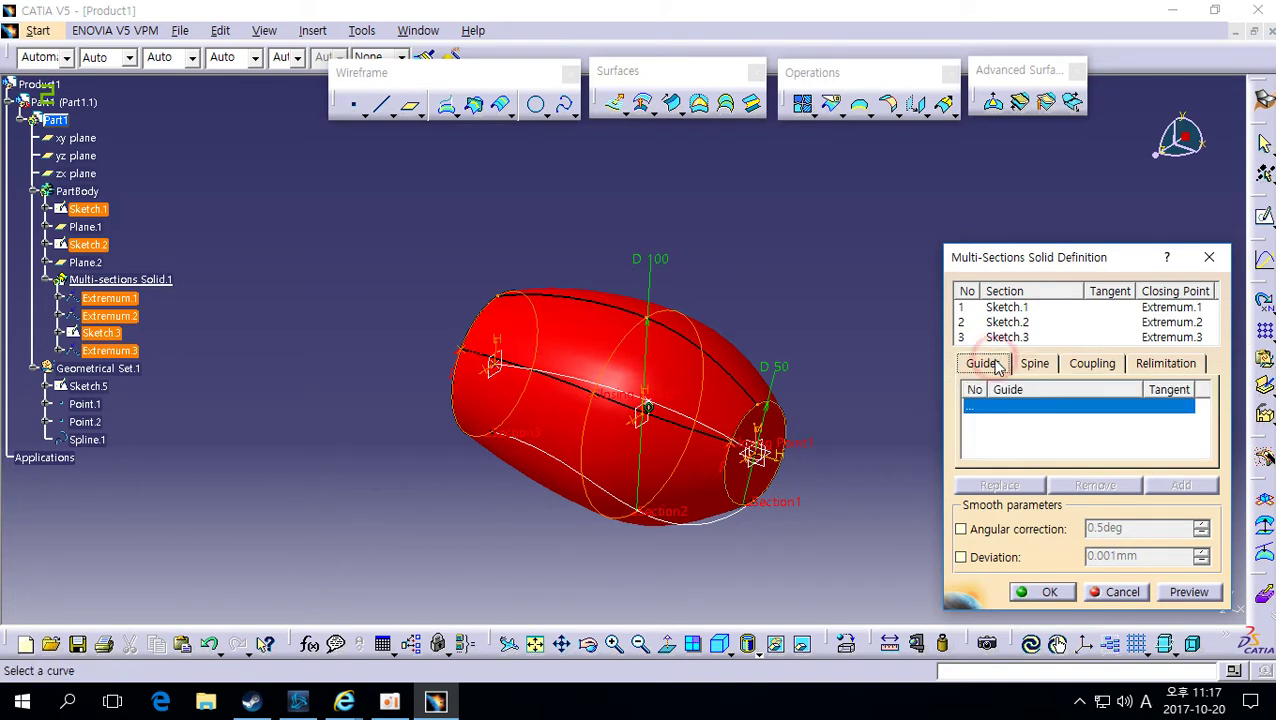
{"action": "left_click", "coordinate": [1025, 309]}
{"action": "left_click", "coordinate": [1015, 323]}
{"action": "left_click", "coordinate": [1015, 338]}
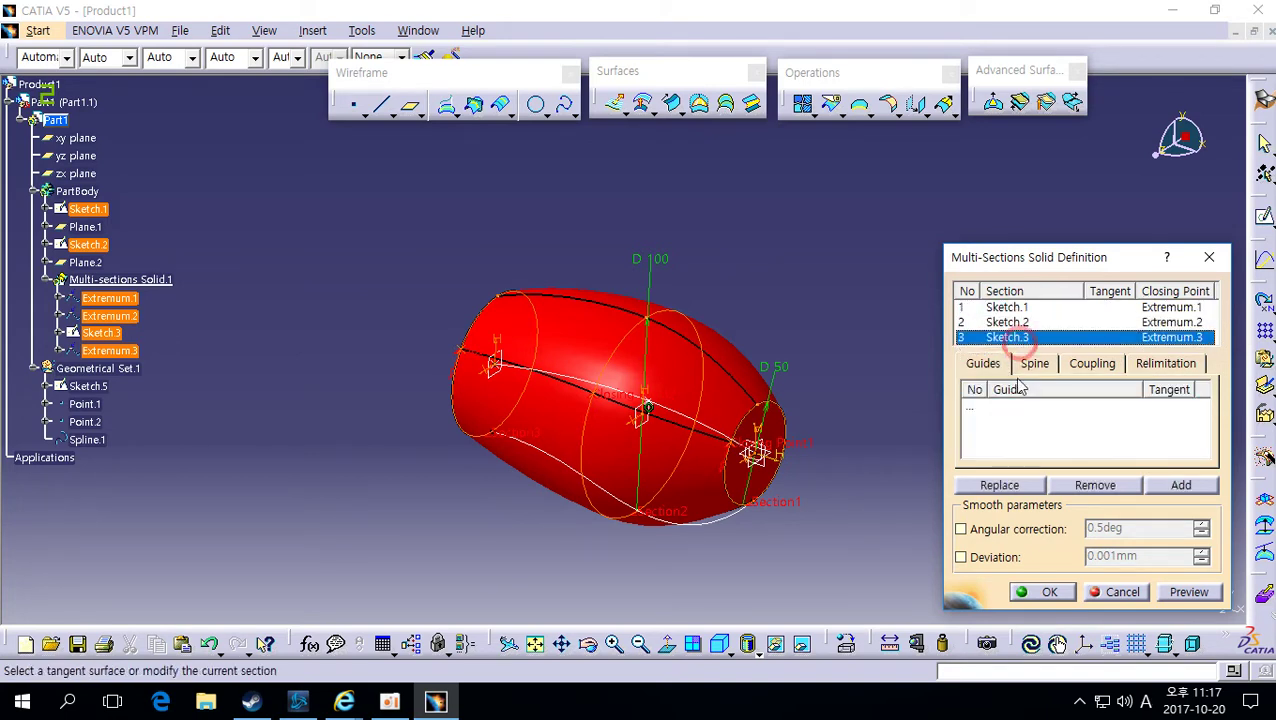
{"action": "left_click", "coordinate": [1010, 412]}
{"action": "left_click", "coordinate": [710, 520]}
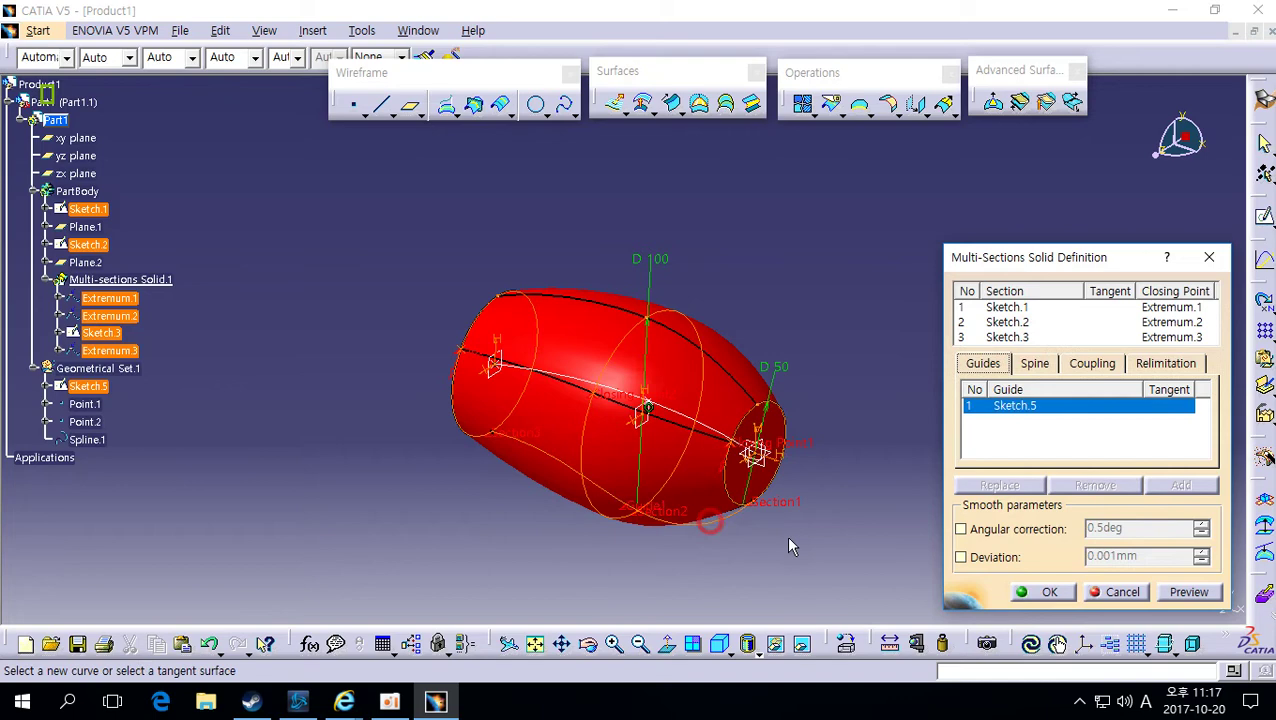
{"action": "left_click", "coordinate": [1066, 598]}
Extrude the circle of Sketch.1 as a surface 20 mm long in the default sketch-normal direction.
{"action": "middle_click_drag", "start_coordinate": [787, 444], "coordinate": [692, 388]}
{"action": "middle_click", "coordinate": [678, 470]}
{"action": "middle_click_drag", "start_coordinate": [692, 388], "coordinate": [636, 462]}
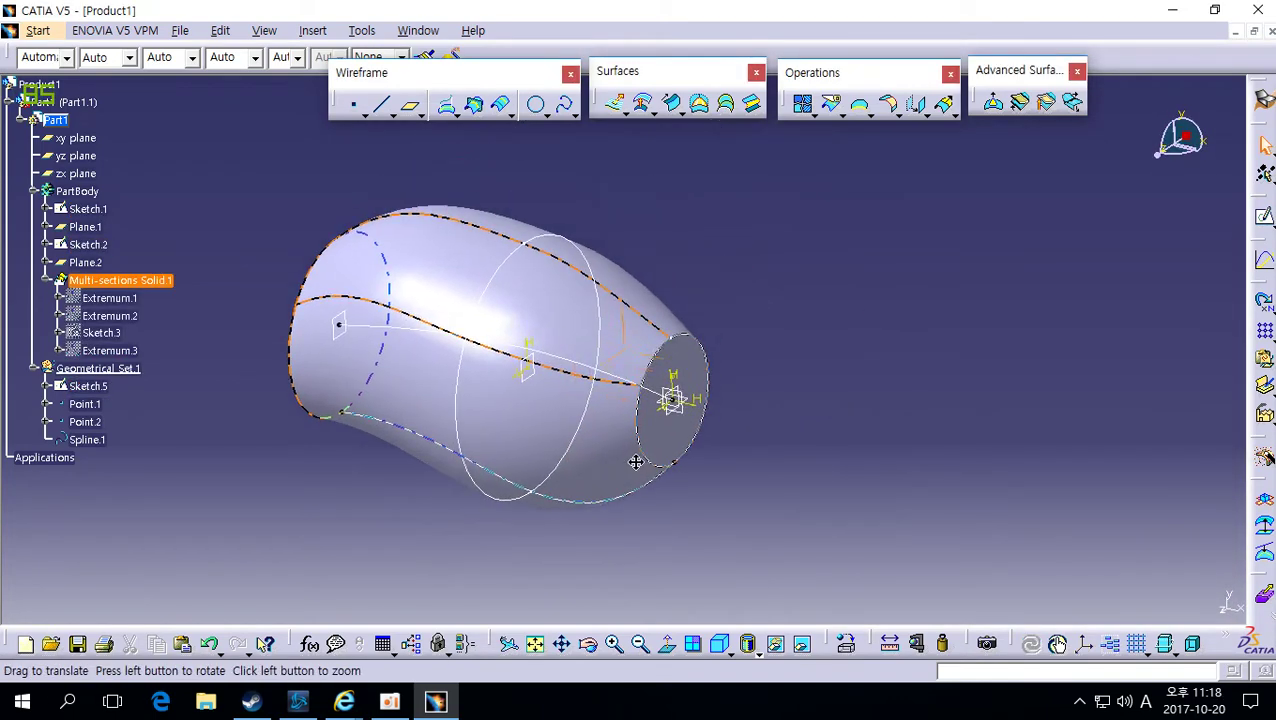
{"action": "left_click", "coordinate": [616, 104]}
{"action": "left_click", "coordinate": [664, 397]}
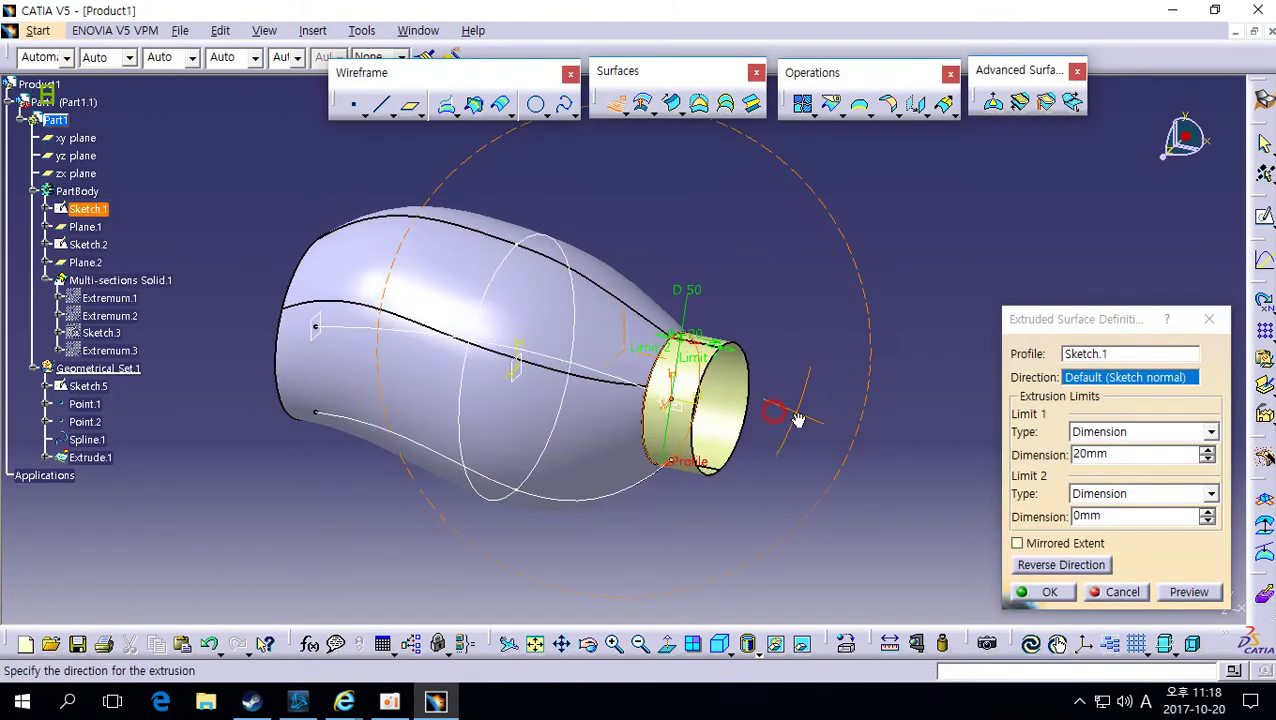
{"action": "left_click", "coordinate": [1046, 591]}
Try setting the extruded surface as the tangent surface of section Sketch.1 in the multi-sections solid and preview the result.
{"action": "double_click", "coordinate": [598, 322]}
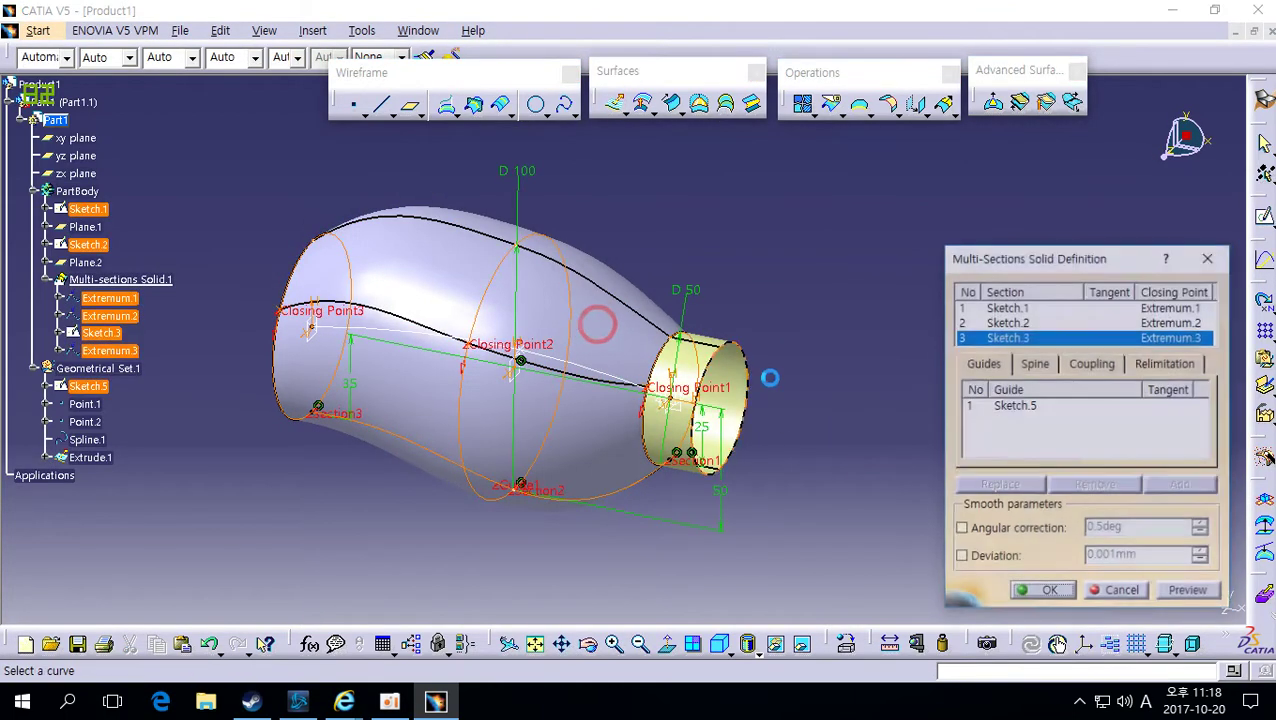
{"action": "left_click", "coordinate": [972, 308]}
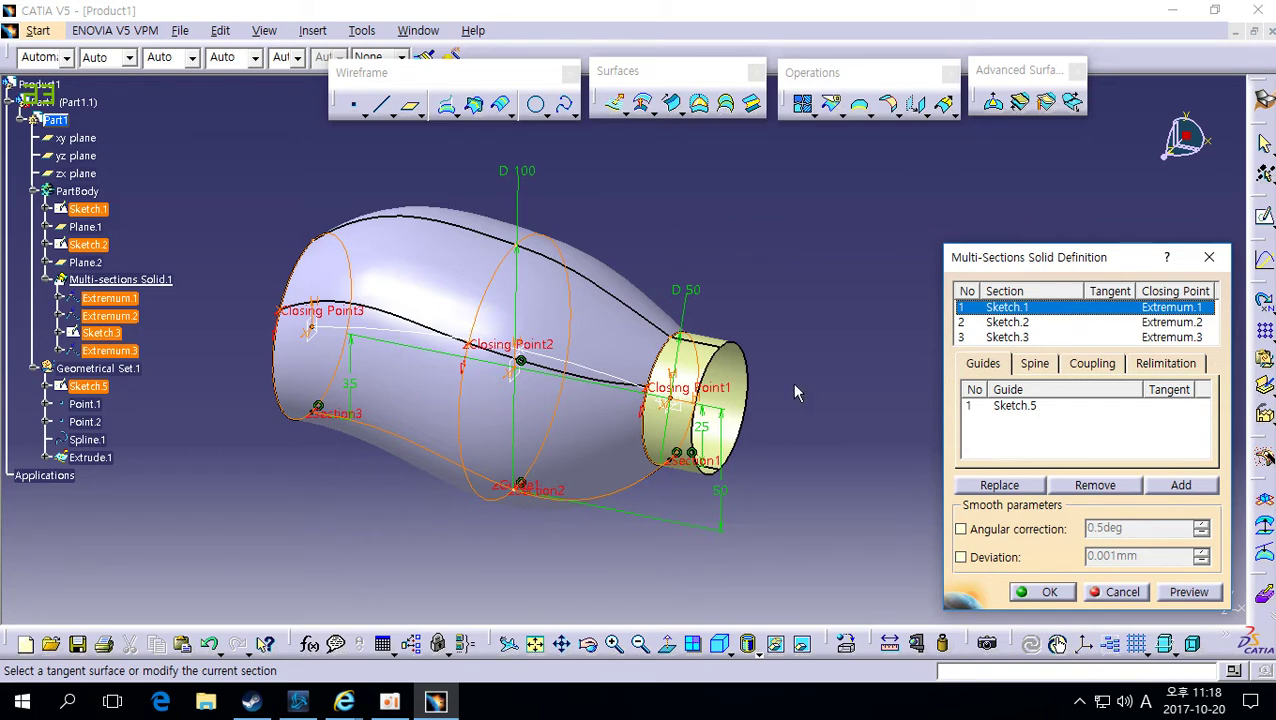
{"action": "mouse_move", "coordinate": [791, 374]}
{"action": "middle_mouse_down"}
{"action": "mouse_move", "coordinate": [726, 339]}
{"action": "mouse_move", "coordinate": [700, 440]}
{"action": "middle_mouse_up"}
{"action": "left_click", "coordinate": [1018, 308]}
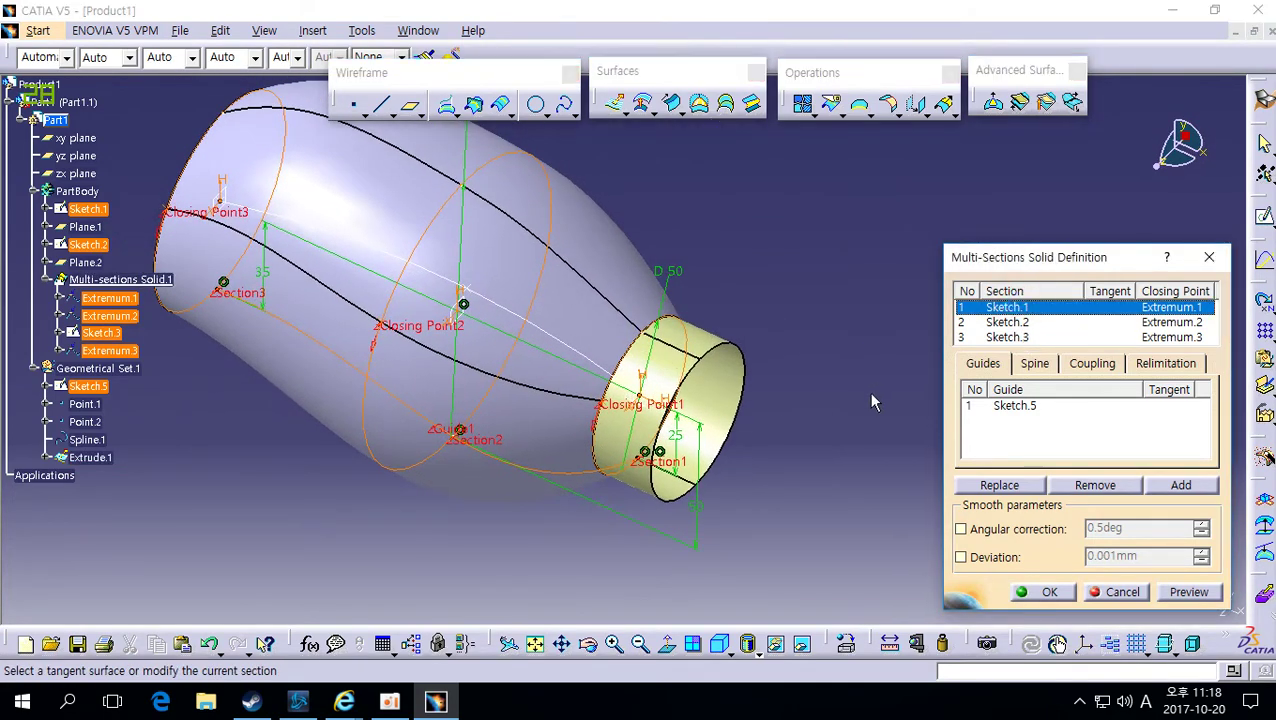
{"action": "left_click", "coordinate": [718, 345]}
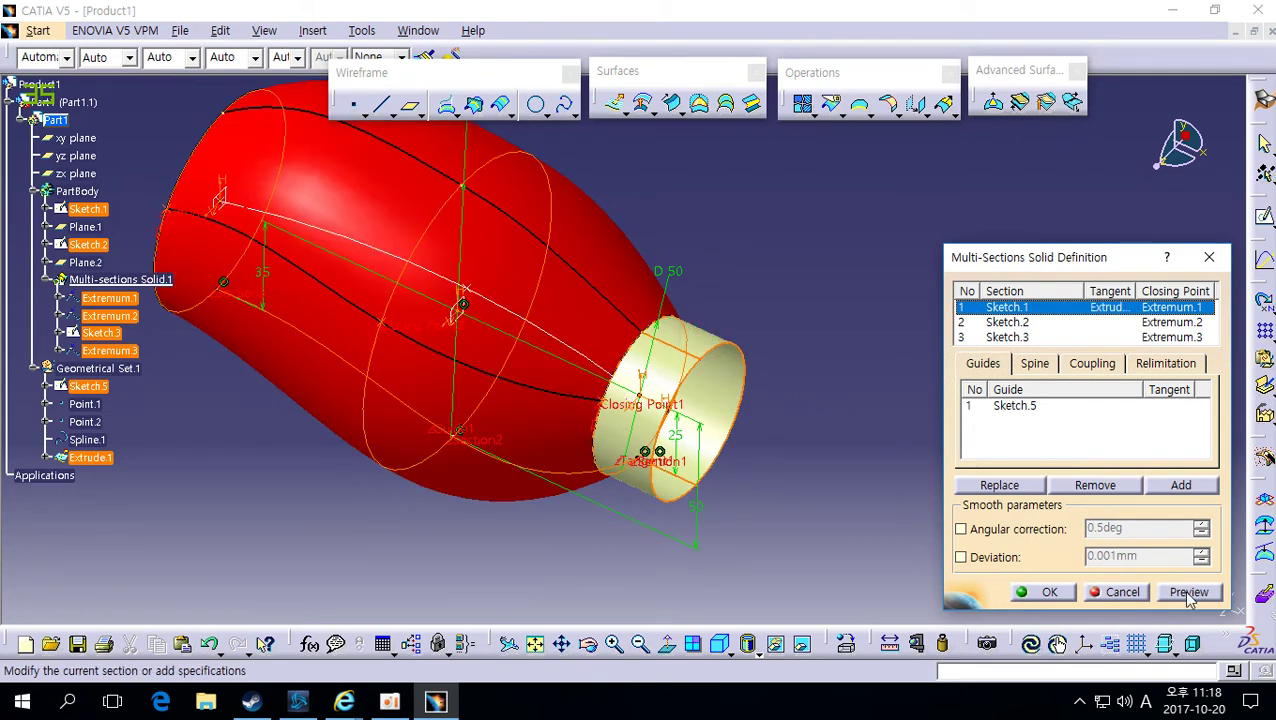
{"action": "left_click", "coordinate": [1189, 593]}
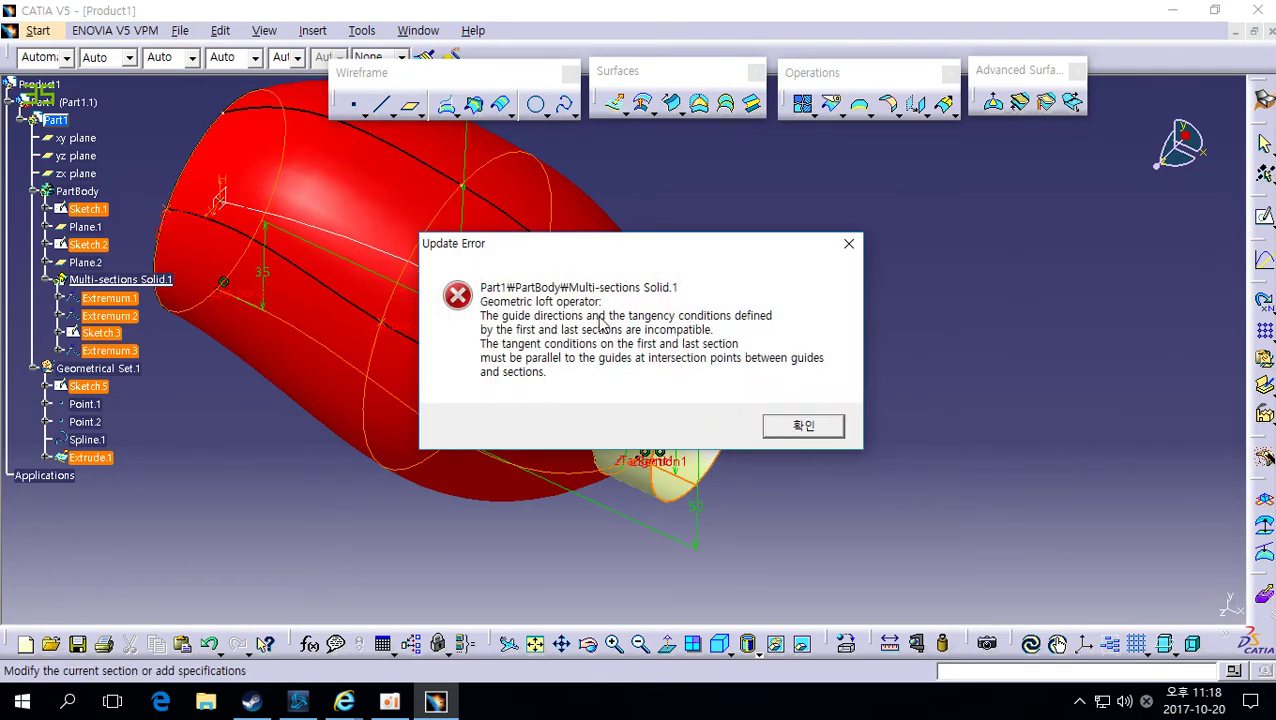
Cancel the tangency edit of the multi-sections solid and delete the extruded surface.
{"action": "left_click", "coordinate": [806, 427]}
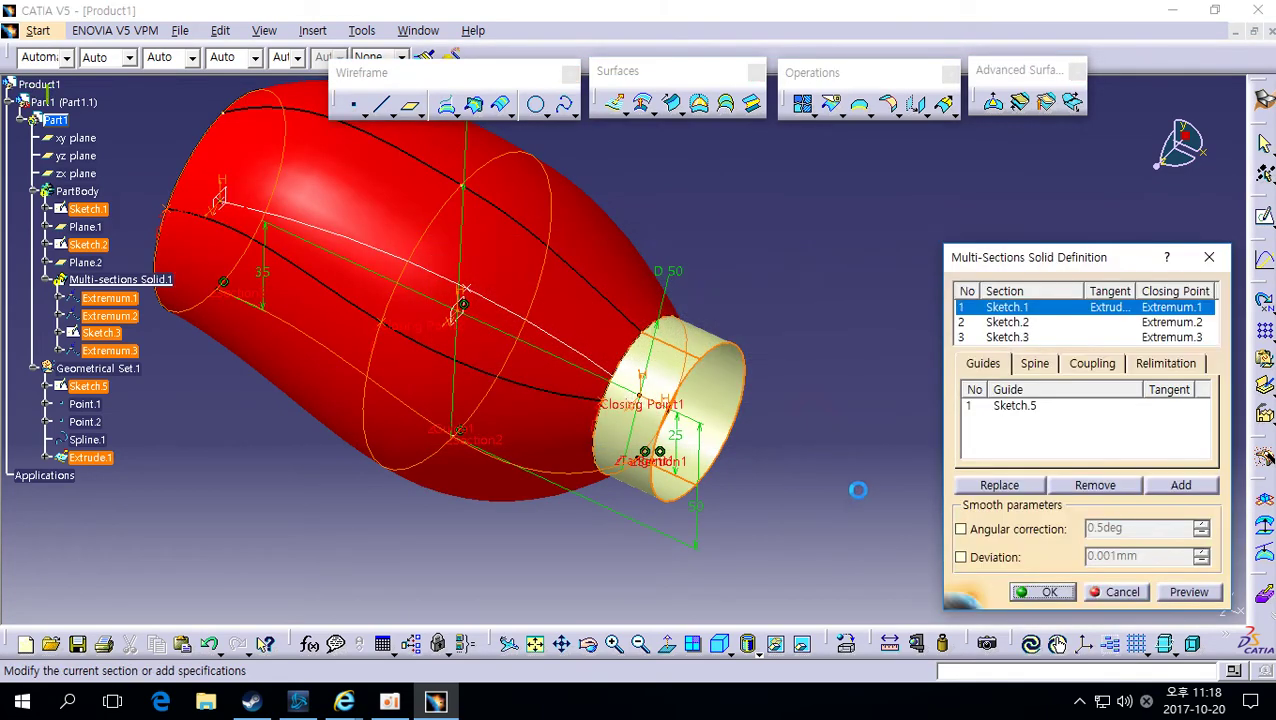
{"action": "left_click", "coordinate": [1107, 592]}
{"action": "right_click", "coordinate": [695, 460]}
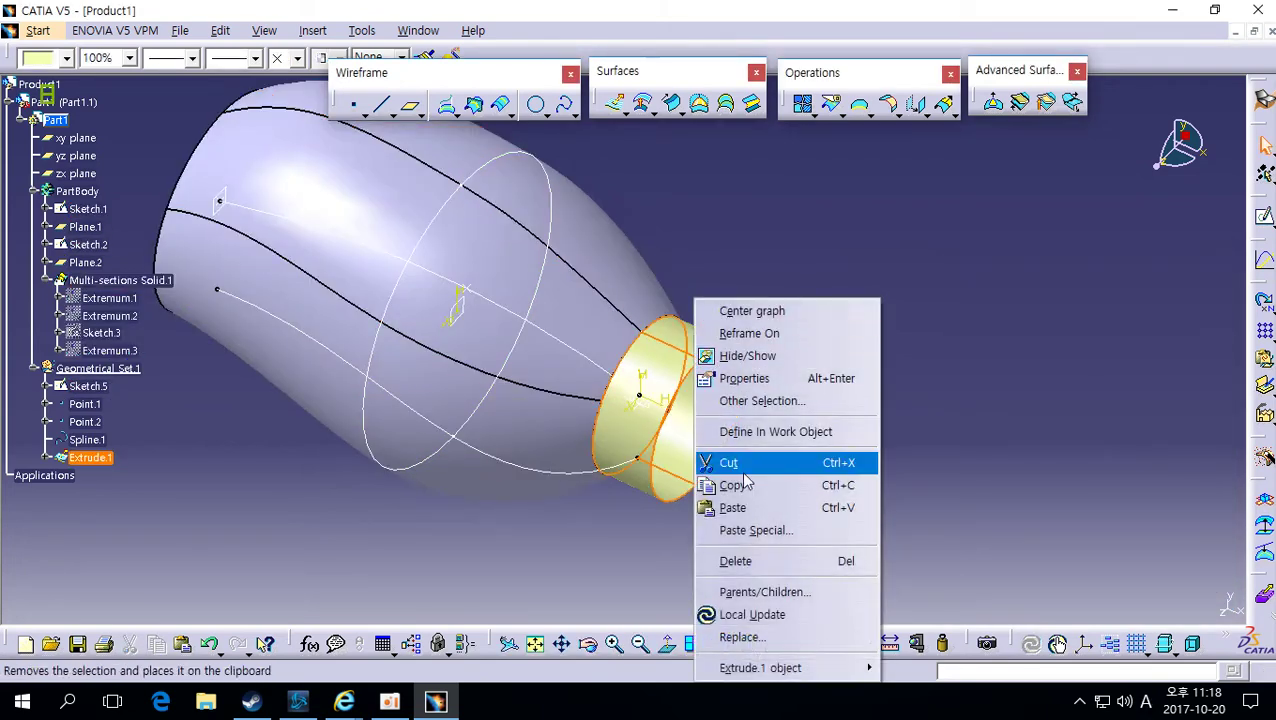
{"action": "left_click", "coordinate": [766, 562]}
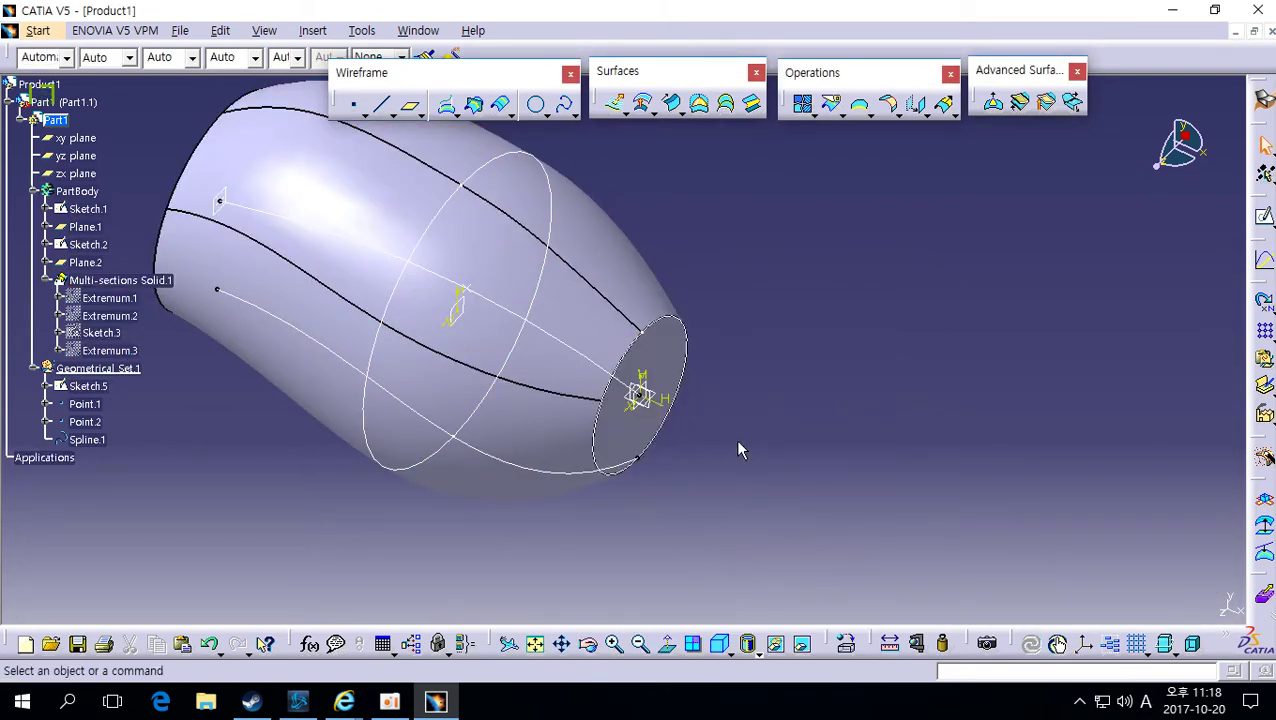
Start a linear swept surface of subtype With draft direction, using Sketch.1 as guide curve 1.
{"action": "left_click", "coordinate": [642, 103]}
{"action": "left_click", "coordinate": [677, 362]}
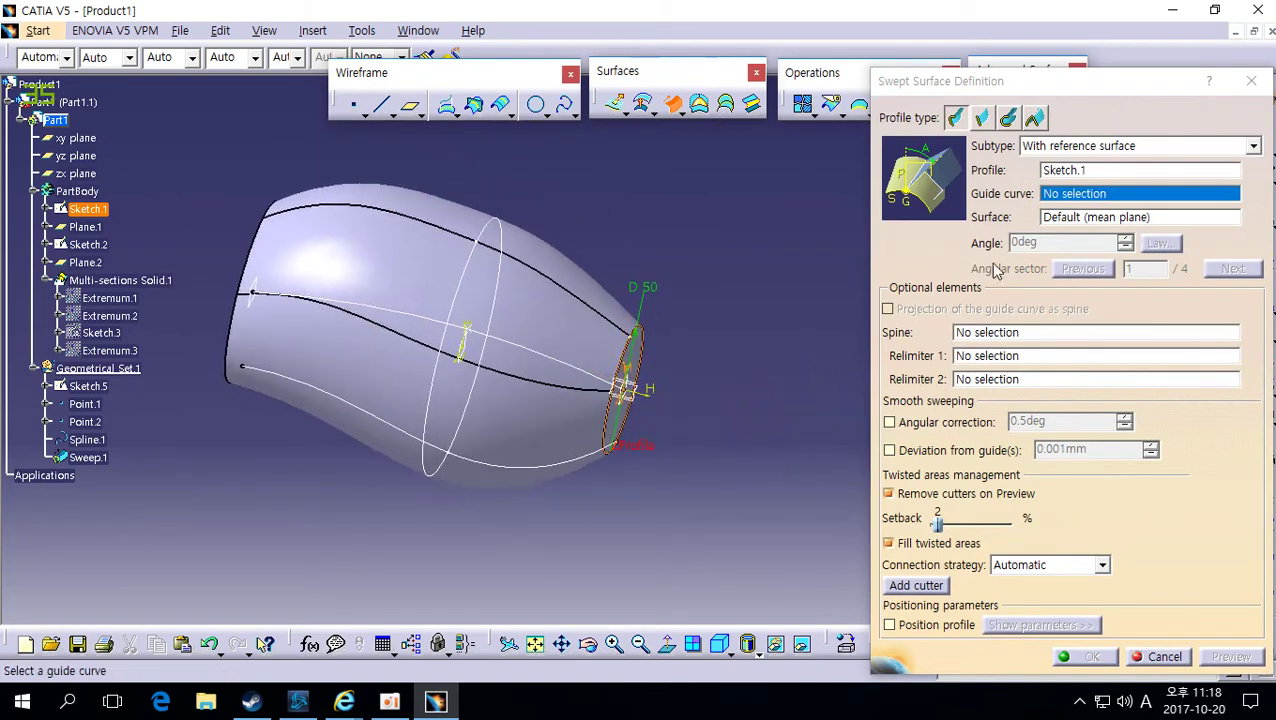
{"action": "left_click", "coordinate": [982, 118]}
{"action": "left_click", "coordinate": [1131, 163]}
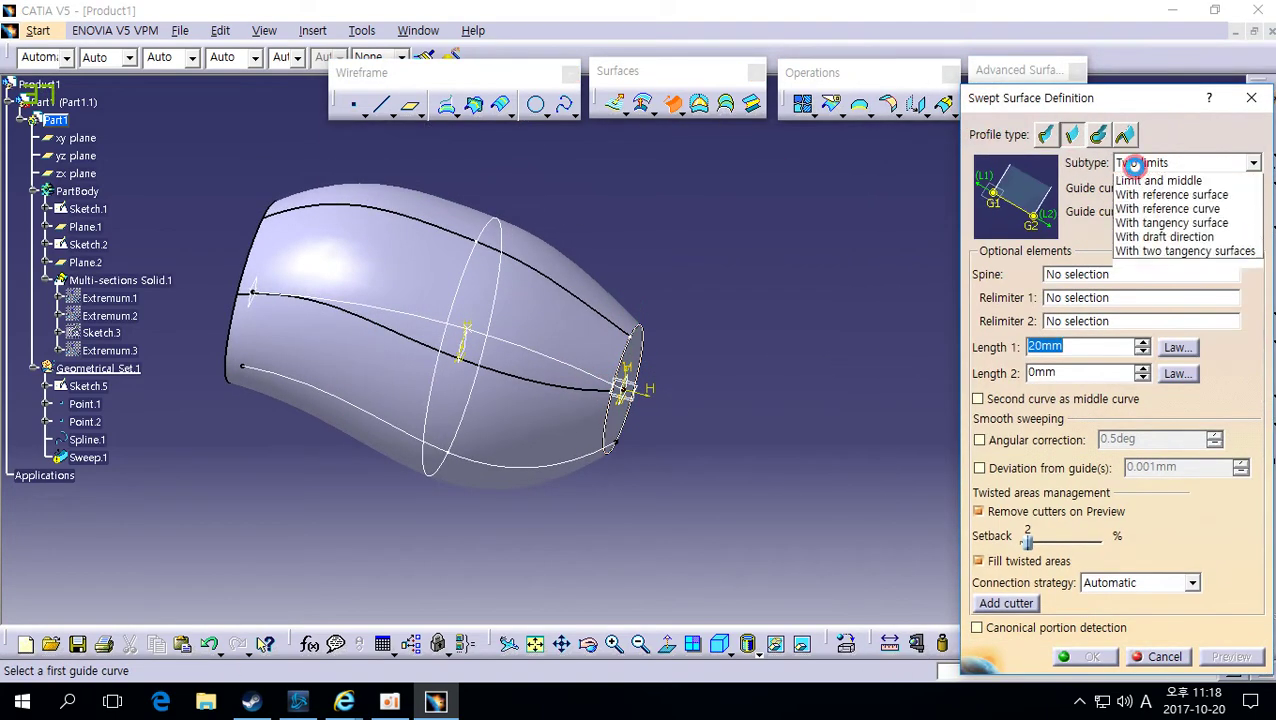
{"action": "left_click", "coordinate": [1160, 247]}
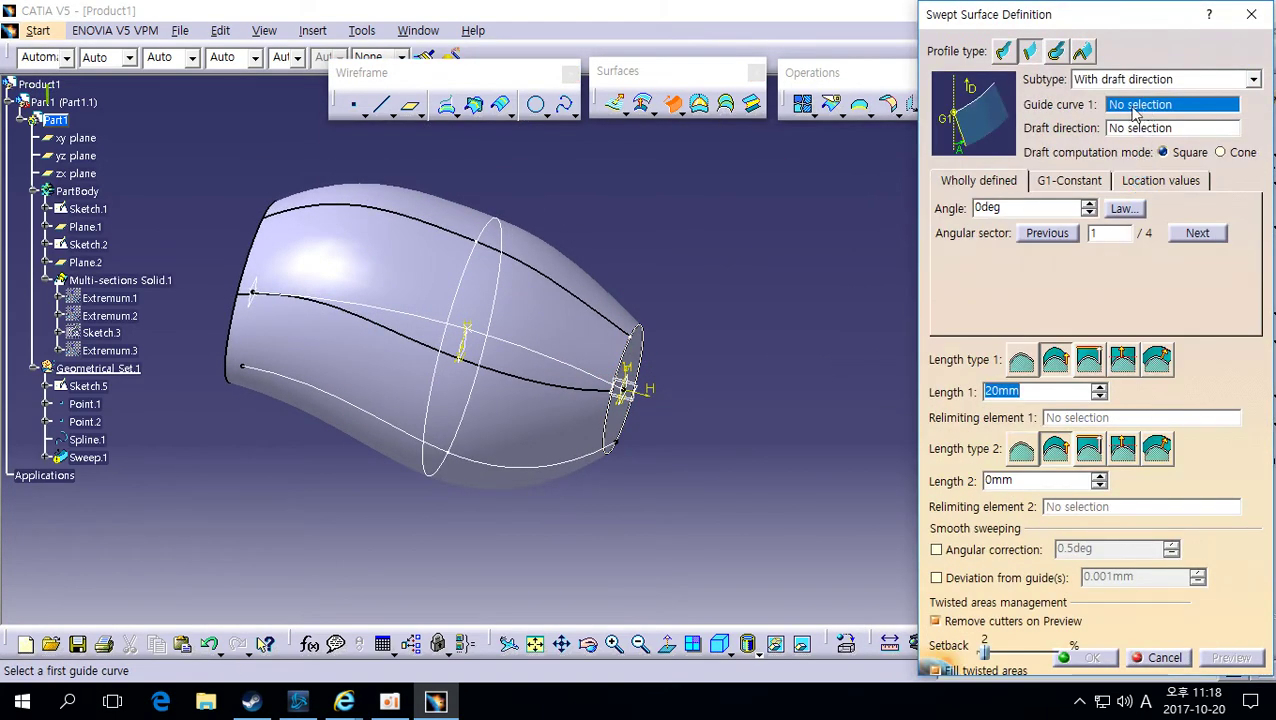
{"action": "left_click", "coordinate": [645, 325]}
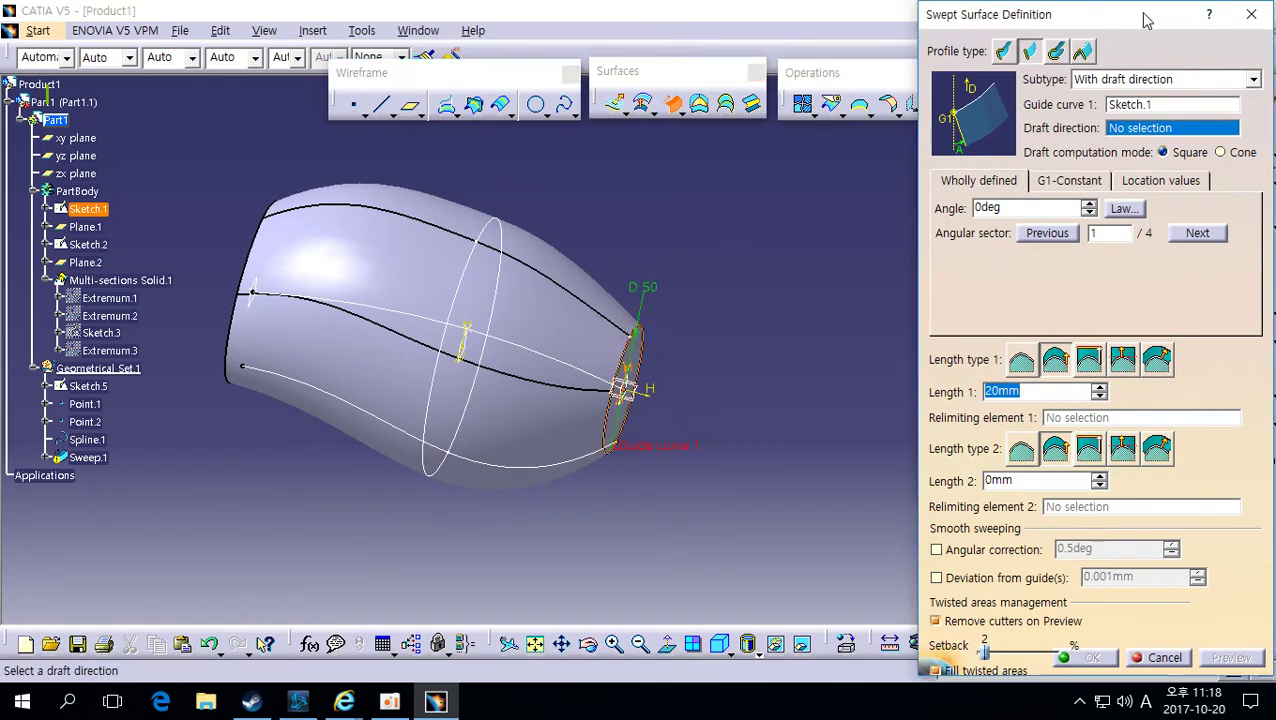
Set the sweep's draft direction to X Component and its angle to 15deg, and create the surface.
{"action": "left_click_drag", "start_coordinate": [1147, 20], "coordinate": [967, 23]}
{"action": "right_click", "coordinate": [970, 134]}
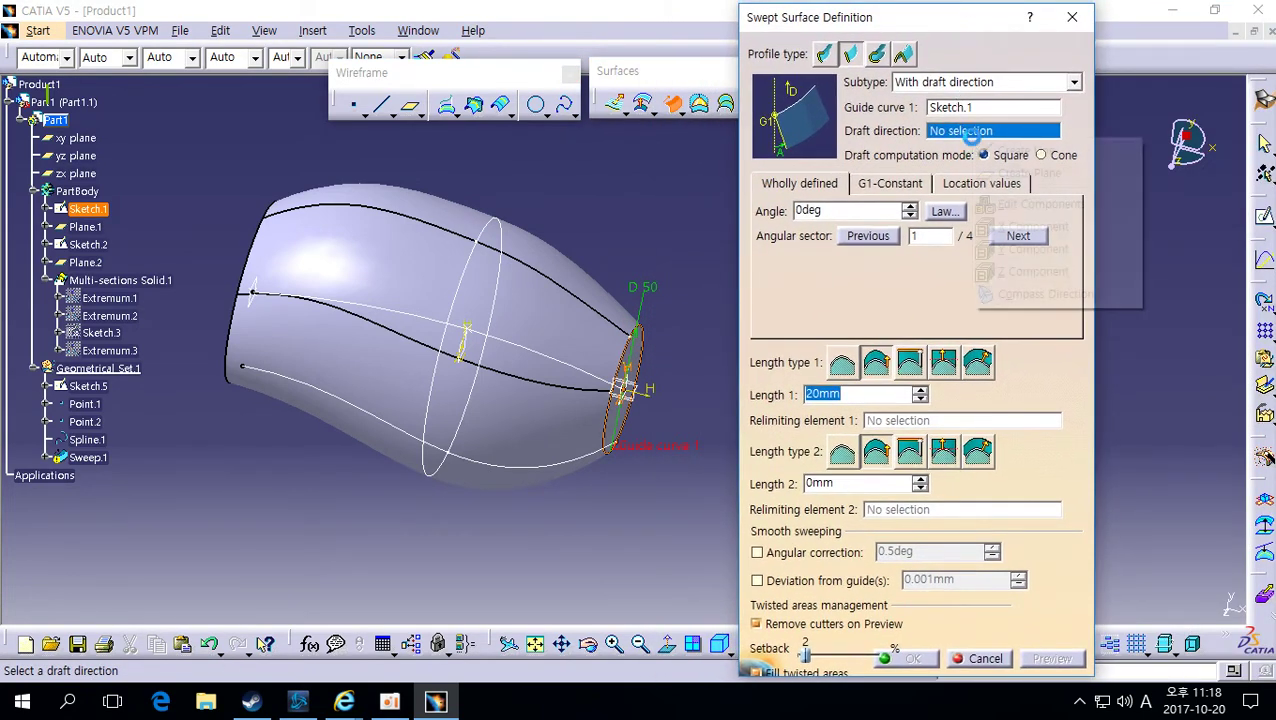
{"action": "left_click", "coordinate": [1000, 226]}
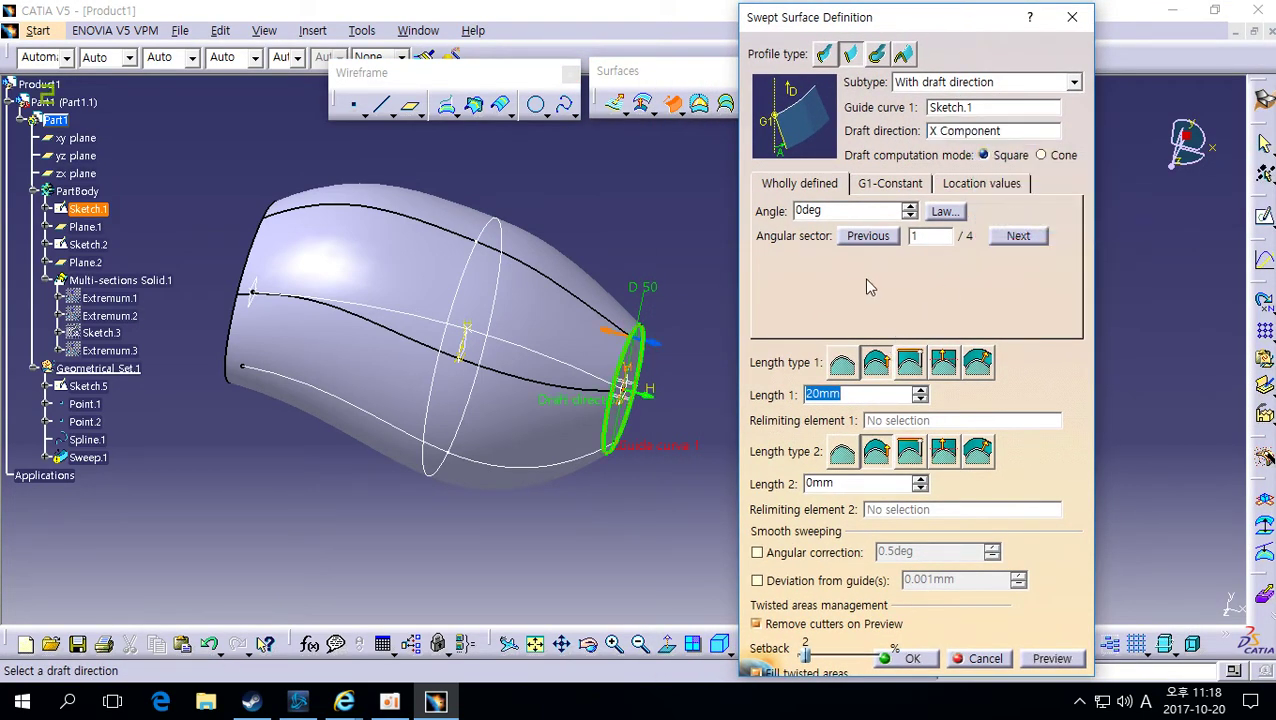
{"action": "left_click_drag", "start_coordinate": [832, 214], "coordinate": [772, 219]}
{"action": "type", "text": "15"}
{"action": "middle_click_drag", "start_coordinate": [655, 416], "coordinate": [672, 362]}
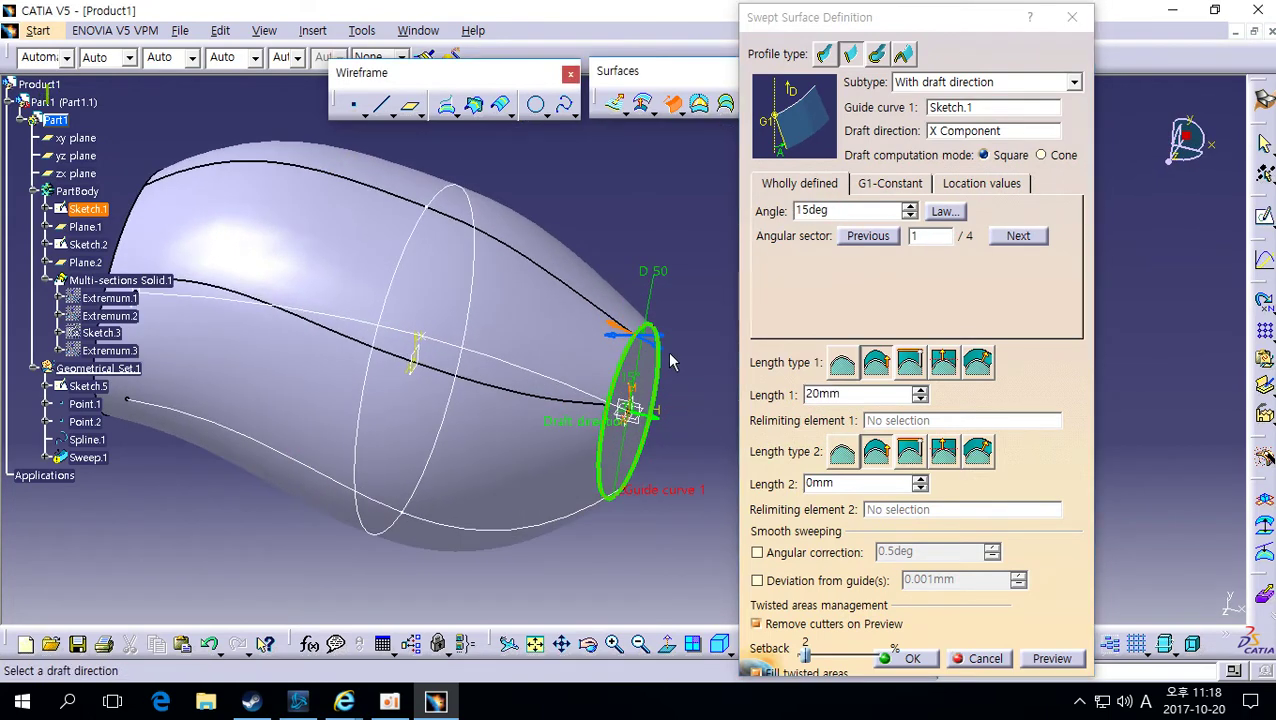
{"action": "left_click", "coordinate": [912, 658]}
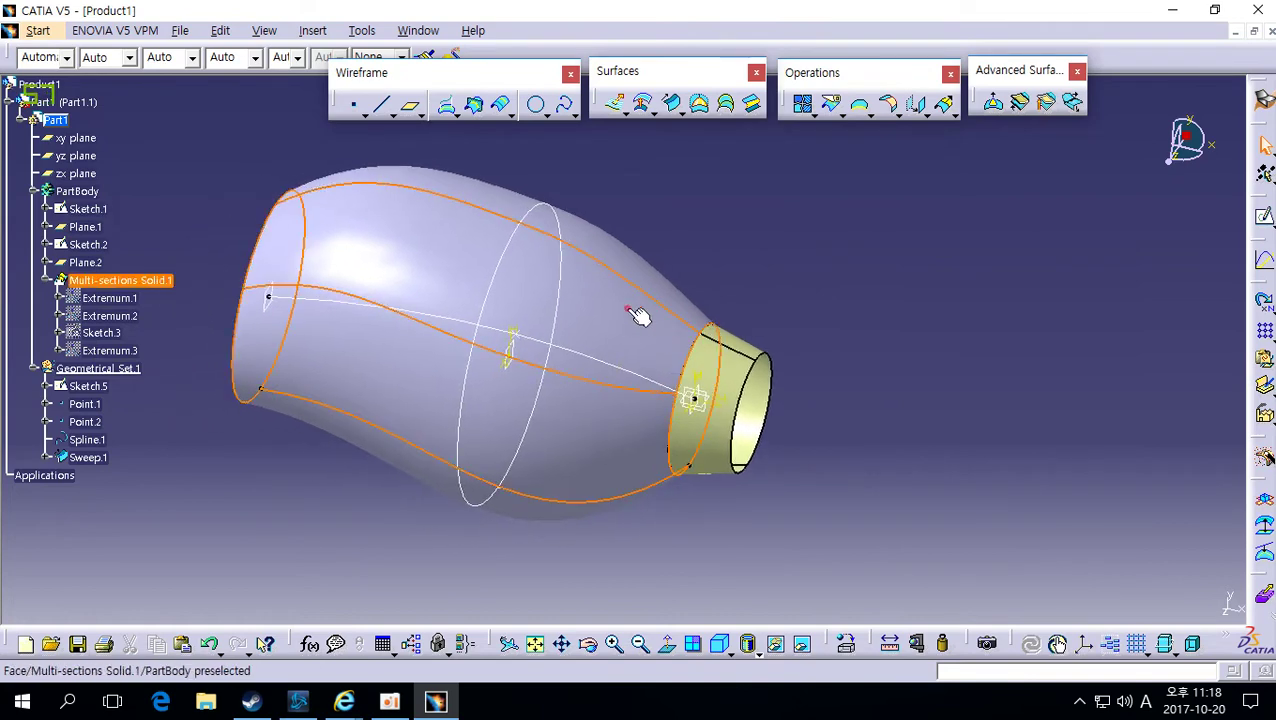
Try setting the swept surface as the tangent surface of section Sketch.1 in the multi-sections solid and preview the result.
{"action": "double_click", "coordinate": [637, 316]}
{"action": "left_click", "coordinate": [1076, 309]}
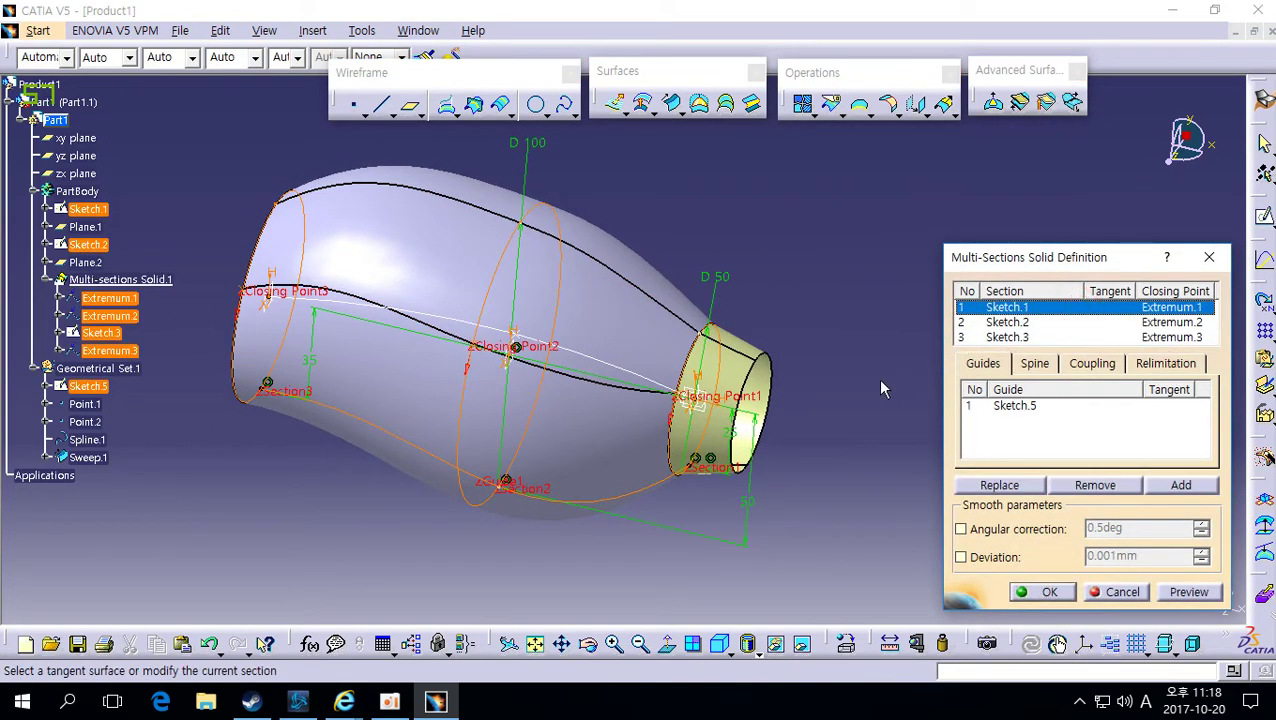
{"action": "middle_click_drag", "start_coordinate": [660, 523], "coordinate": [678, 505]}
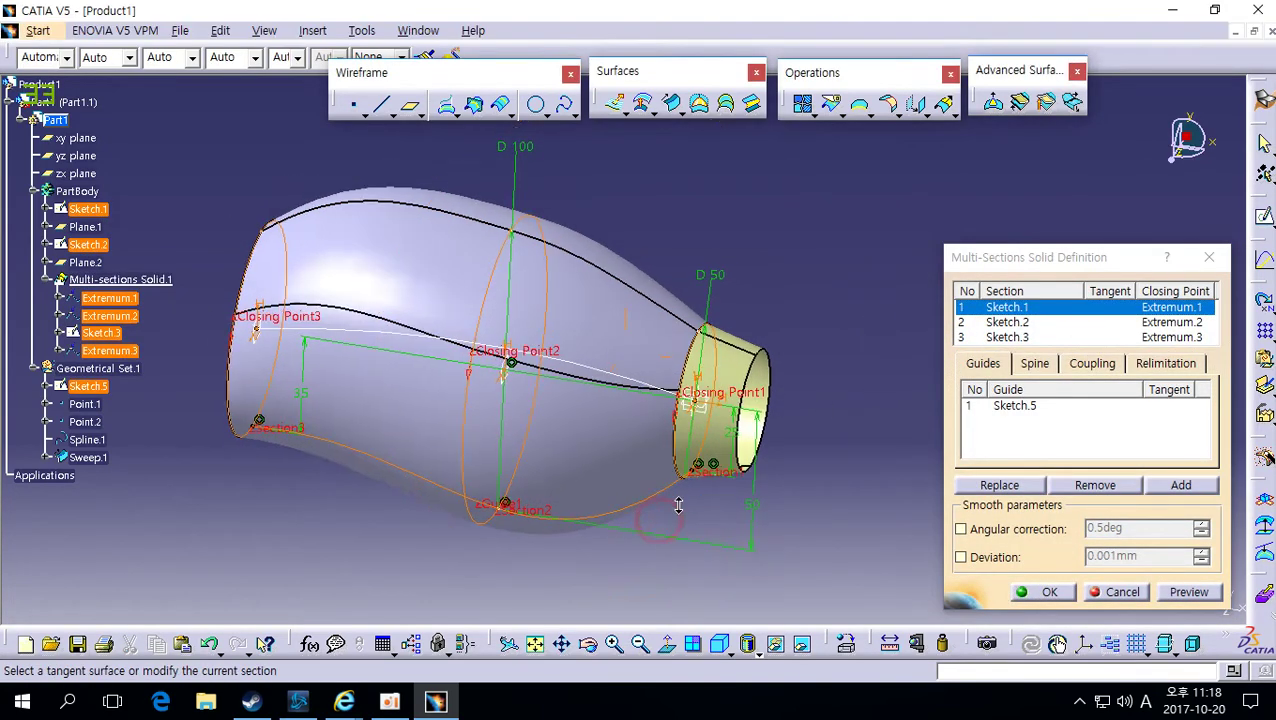
{"action": "left_click", "coordinate": [741, 395]}
{"action": "left_click", "coordinate": [1208, 595]}
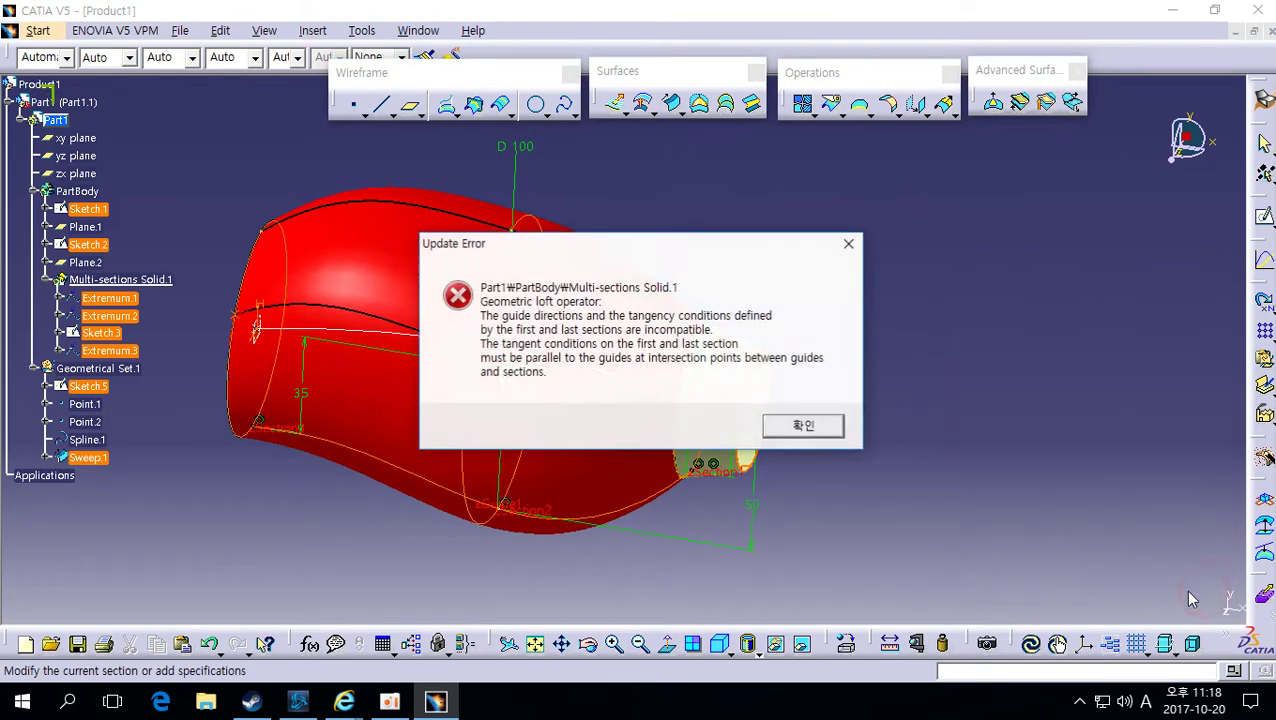
{"action": "left_click", "coordinate": [809, 427]}
Remove guide Sketch.5 from the multi-sections solid and preview the result.
{"action": "left_click", "coordinate": [1065, 412]}
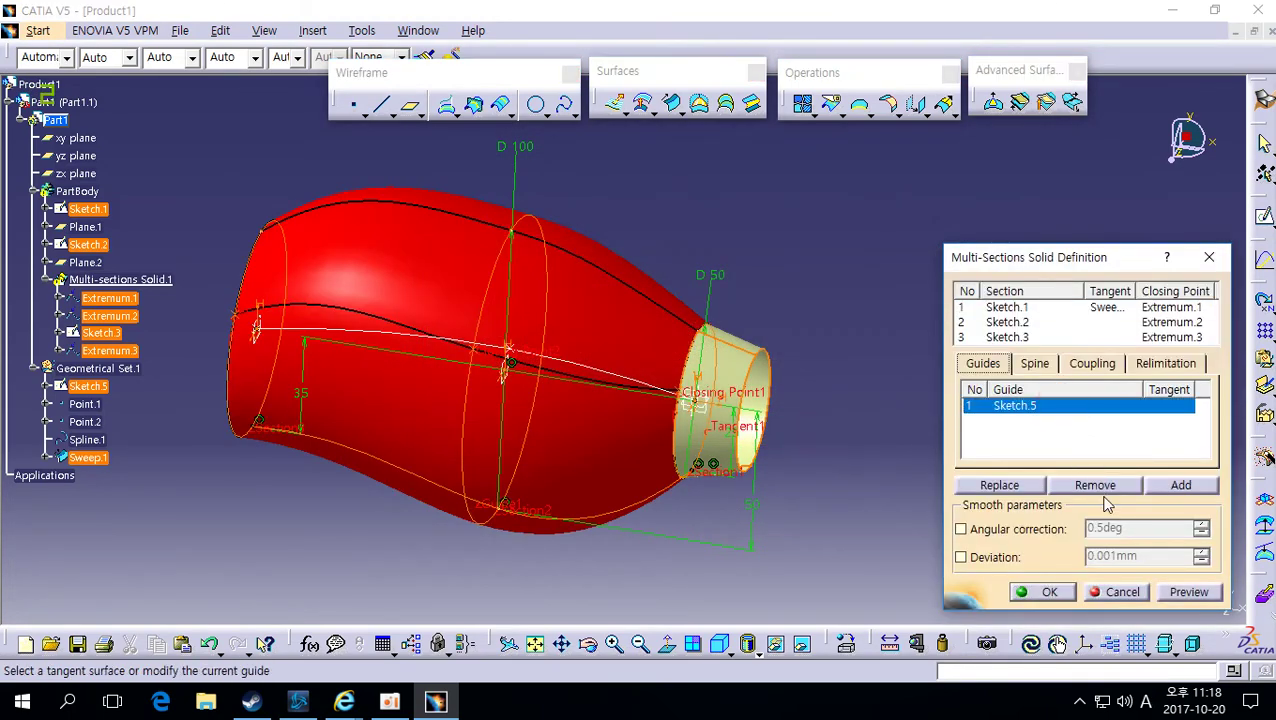
{"action": "left_click", "coordinate": [1095, 485]}
{"action": "left_click", "coordinate": [1189, 595]}
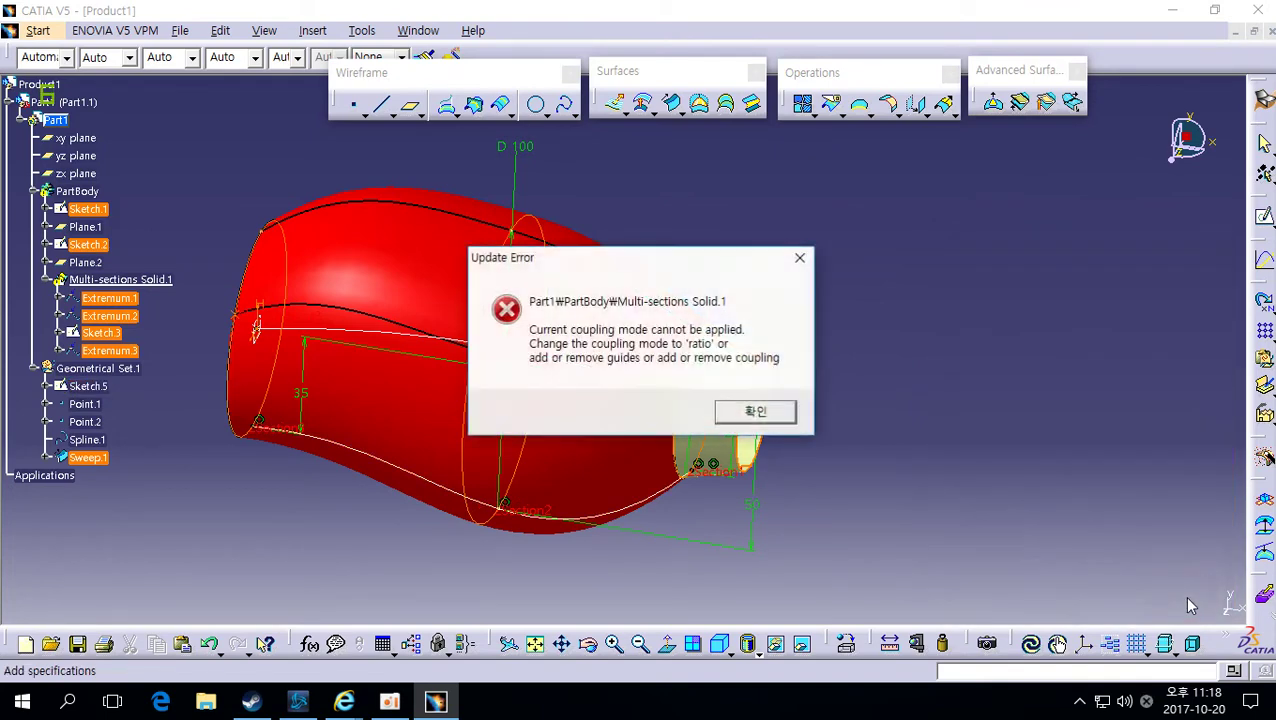
{"action": "left_click", "coordinate": [740, 415]}
Set the sections coupling of the multi-sections solid to Ratio.
{"action": "left_click", "coordinate": [1100, 362]}
{"action": "left_click", "coordinate": [1132, 389]}
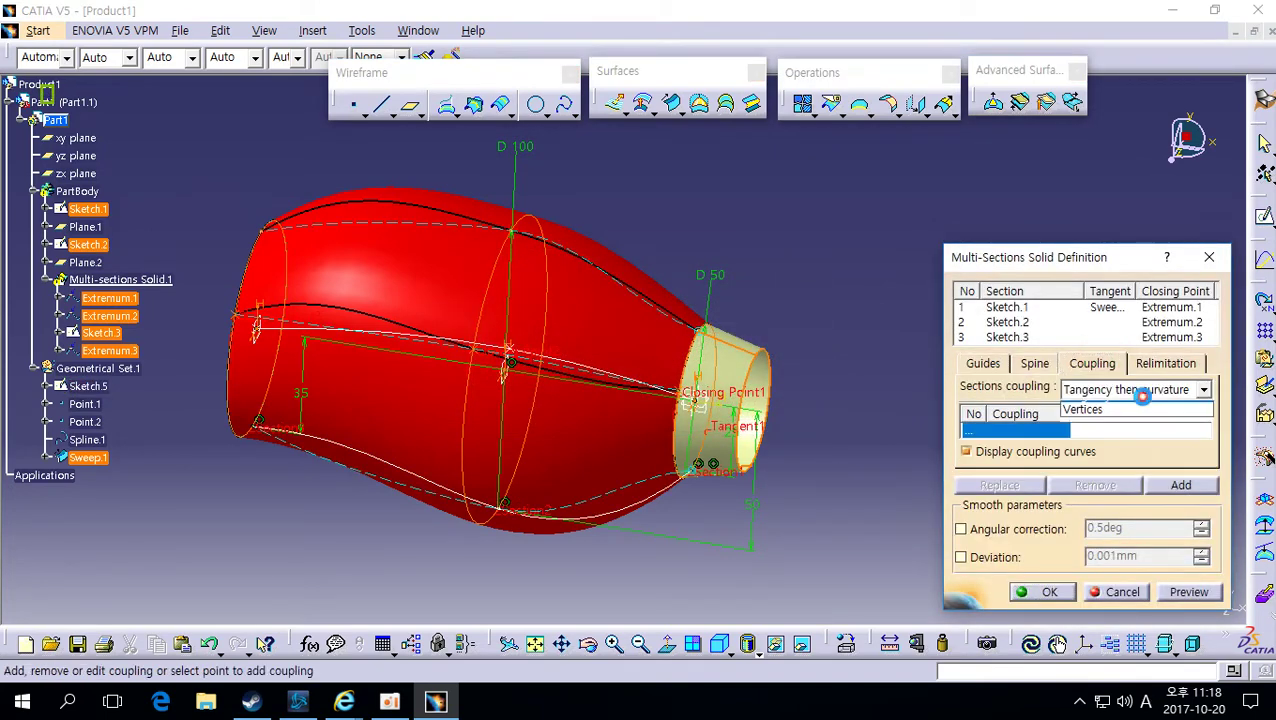
{"action": "left_click", "coordinate": [1090, 408]}
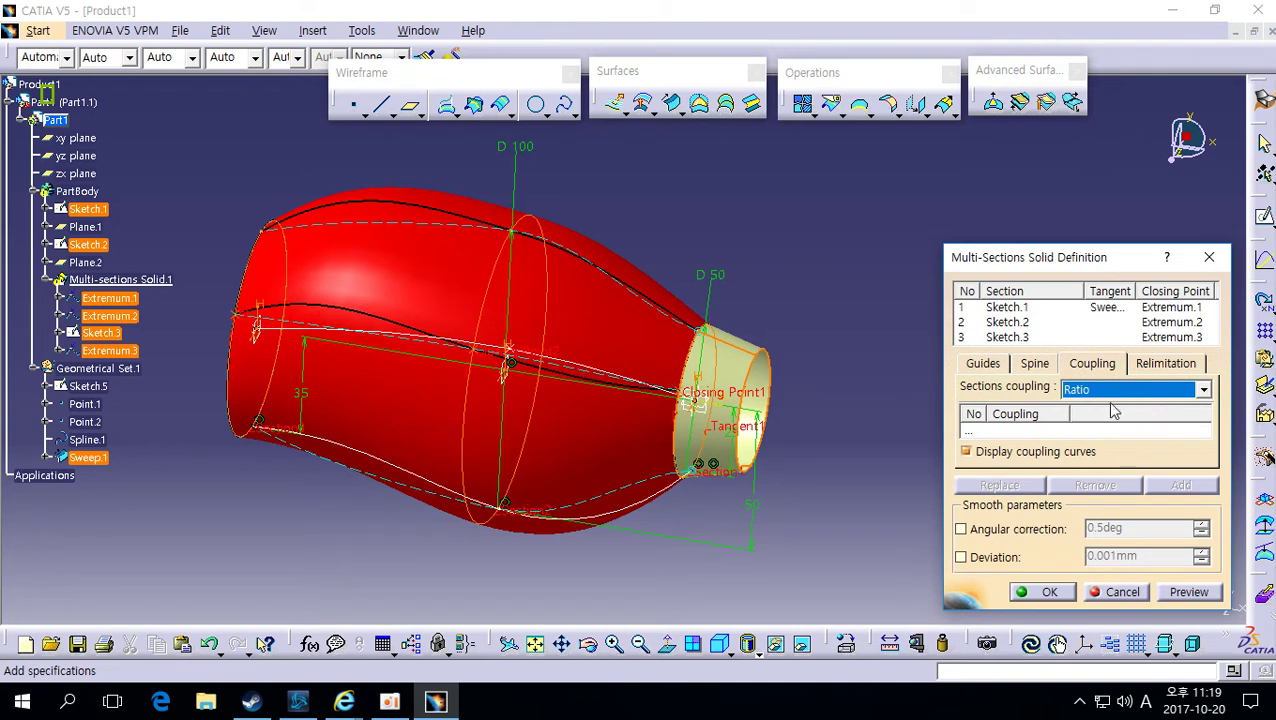
{"action": "double_click", "coordinate": [1107, 392]}
{"action": "left_click", "coordinate": [1120, 392]}
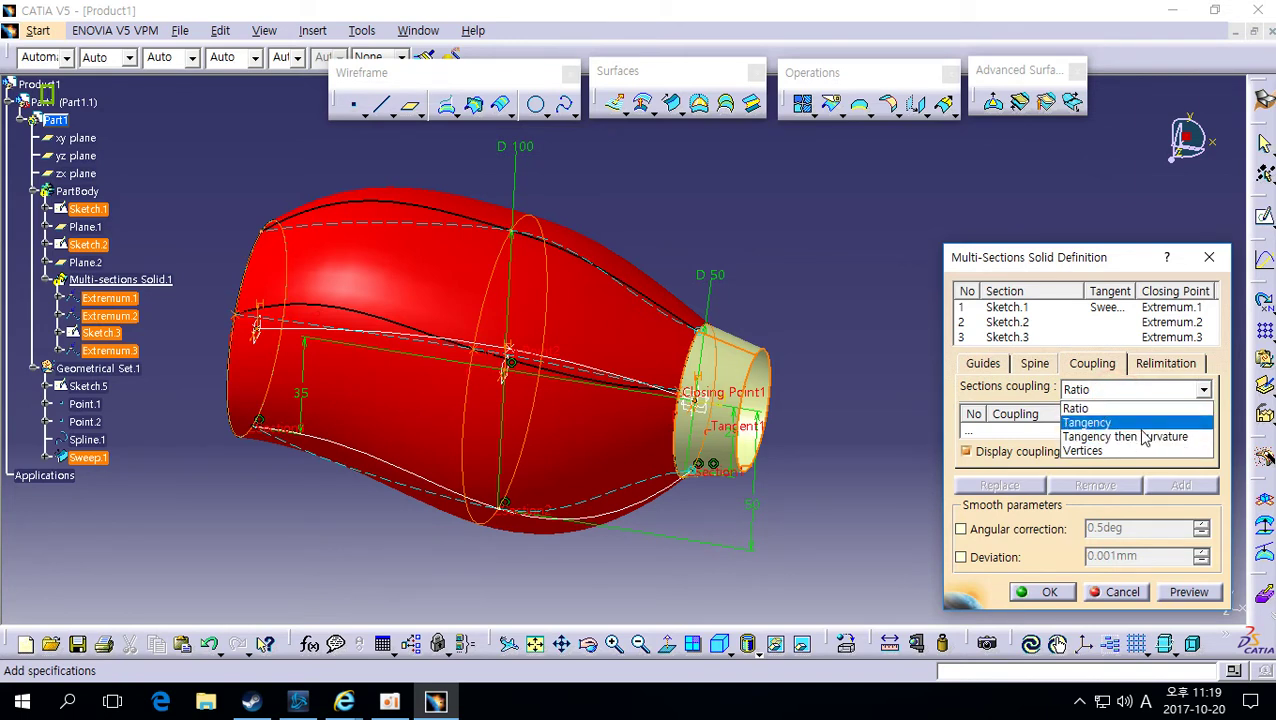
{"action": "left_click", "coordinate": [1078, 388]}
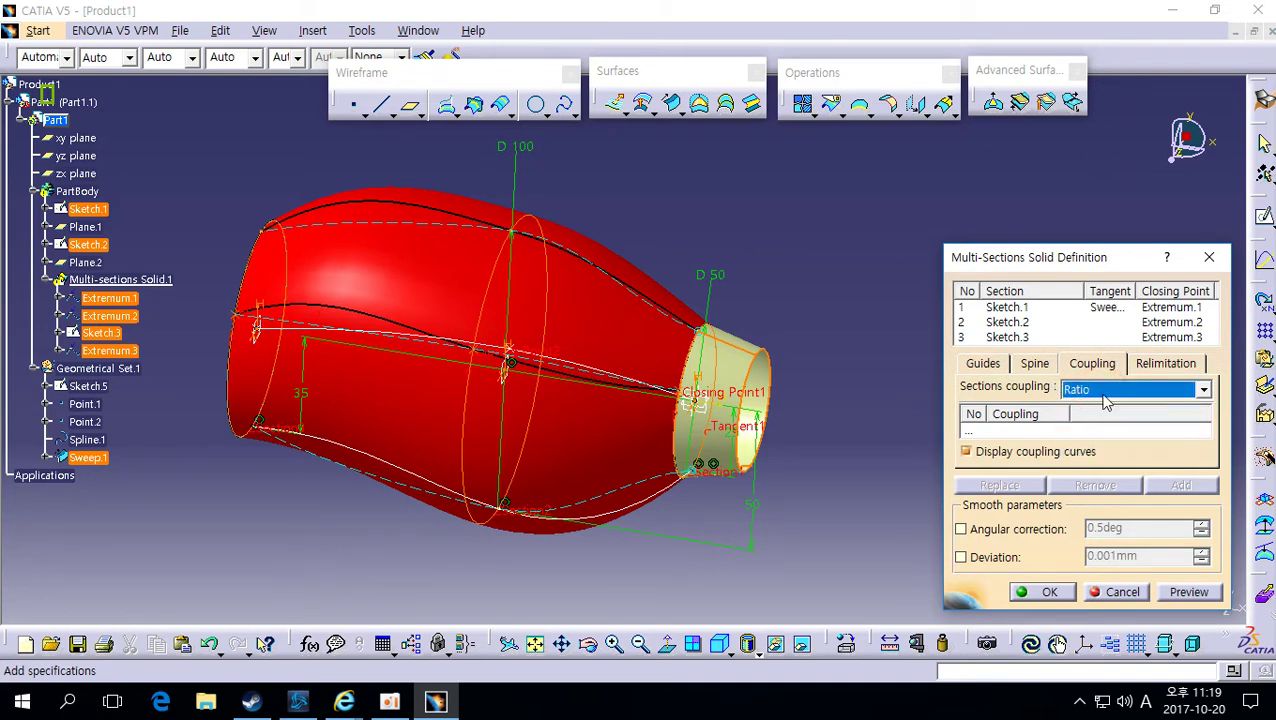
{"action": "left_click", "coordinate": [1090, 390]}
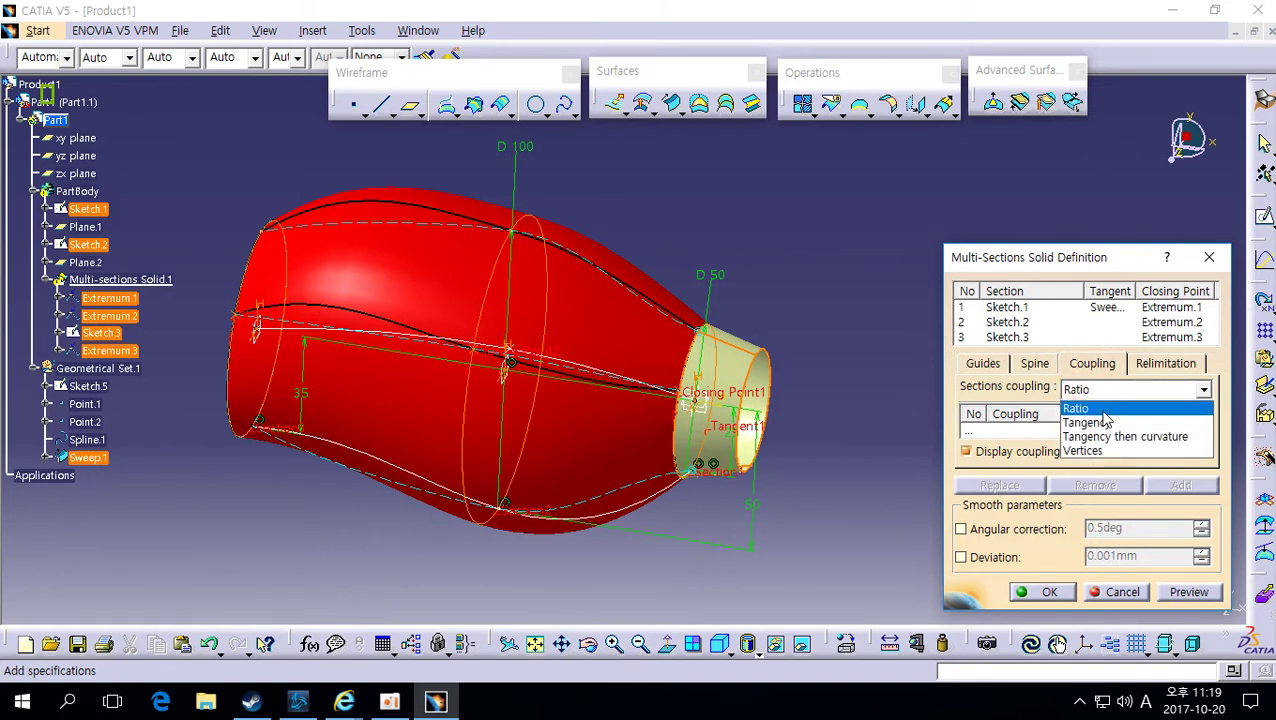
{"action": "left_click", "coordinate": [1088, 393]}
Preview the multi-sections solid without guides and apply the edited definition.
{"action": "left_click", "coordinate": [1000, 366]}
{"action": "left_click", "coordinate": [1083, 366]}
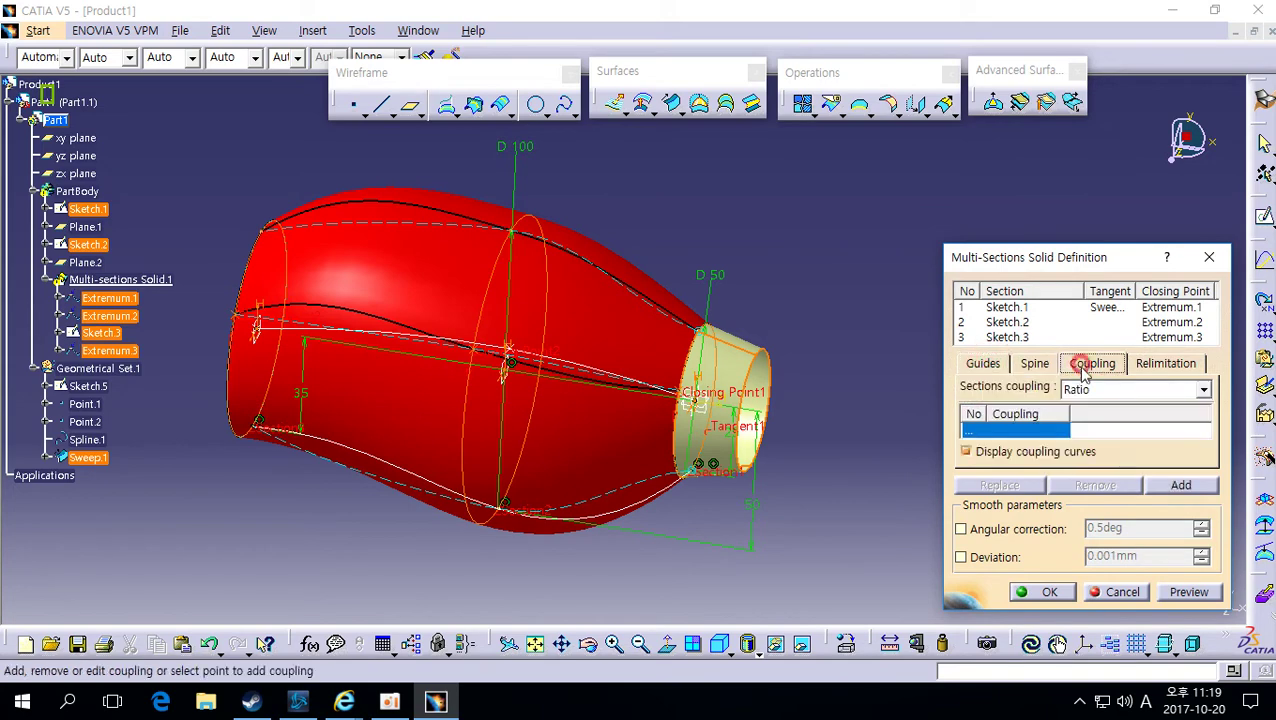
{"action": "left_click", "coordinate": [983, 364]}
{"action": "left_click", "coordinate": [1190, 592]}
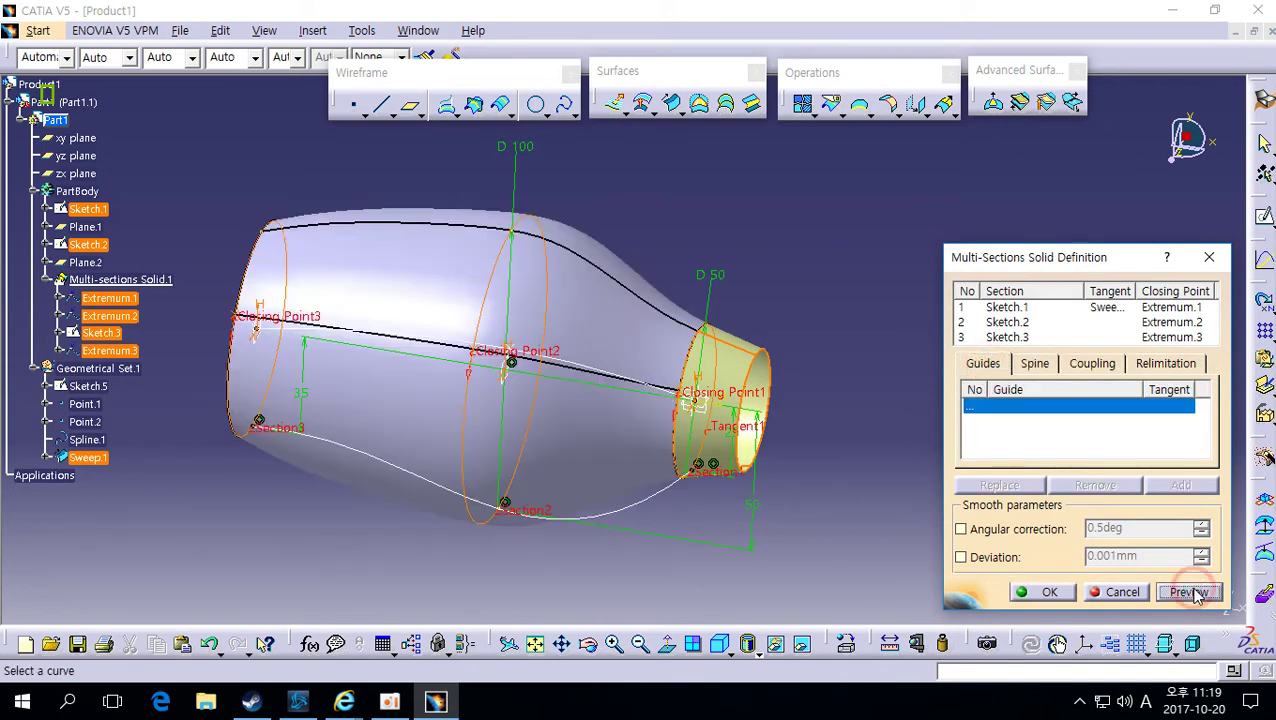
{"action": "middle_click_drag", "start_coordinate": [790, 479], "coordinate": [1027, 568]}
{"action": "left_click", "coordinate": [1042, 591]}
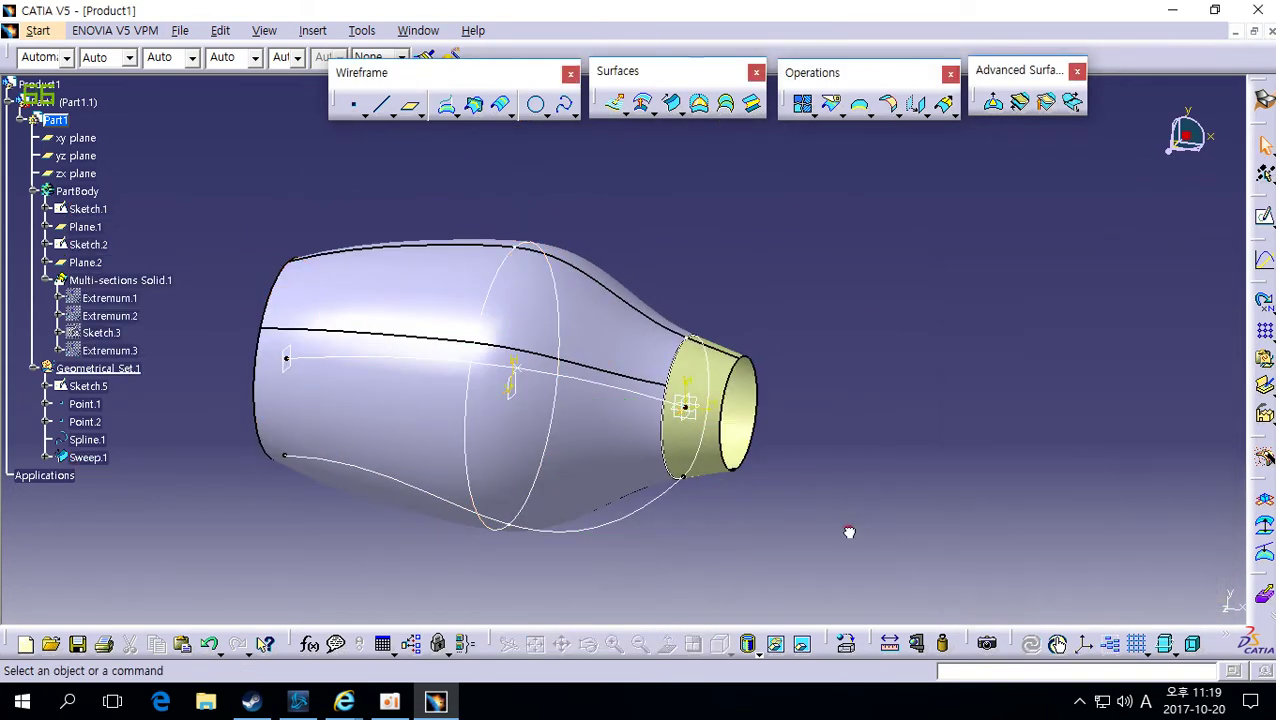
Examine the transition between the multi-sections solid and the swept surface, and check the tangent assigned to section Sketch.1 in the solid's definition.
{"action": "mouse_move", "coordinate": [849, 530]}
{"action": "middle_mouse_down"}
{"action": "mouse_move", "coordinate": [838, 410]}
{"action": "mouse_move", "coordinate": [790, 420]}
{"action": "mouse_move", "coordinate": [629, 359]}
{"action": "middle_mouse_up"}
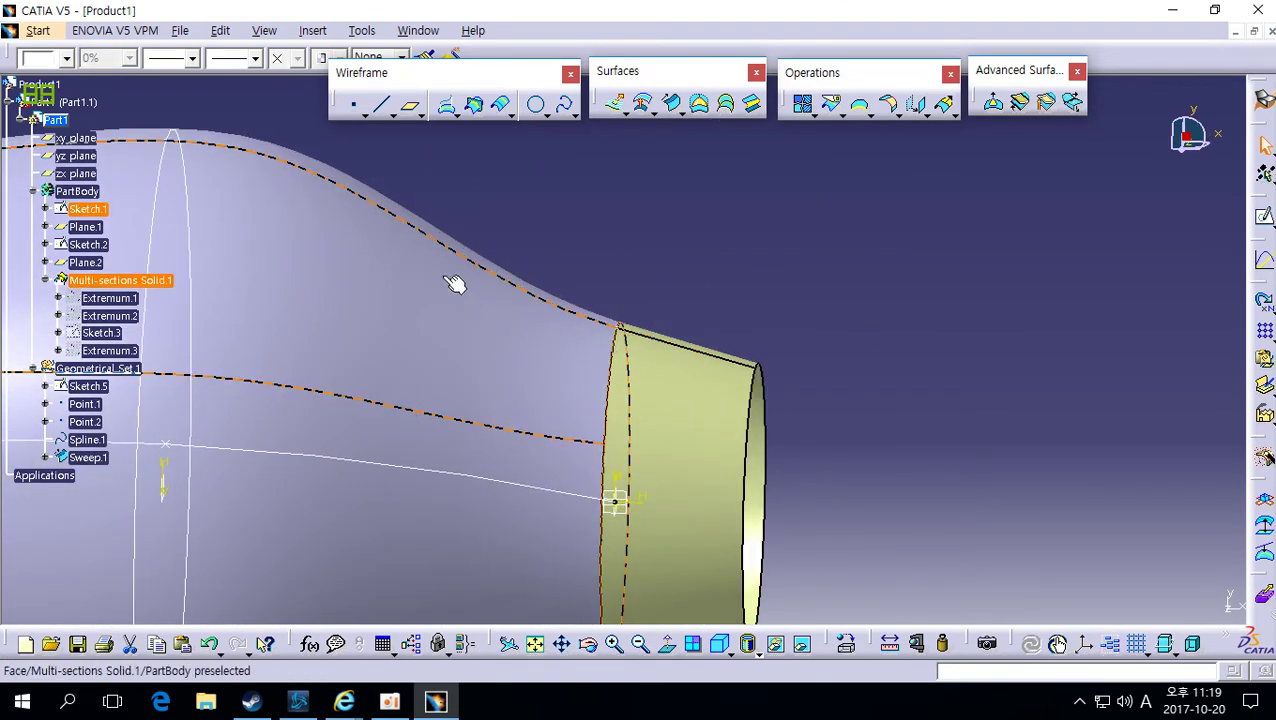
{"action": "middle_click_drag", "start_coordinate": [624, 367], "coordinate": [707, 443]}
{"action": "middle_click_drag", "start_coordinate": [690, 381], "coordinate": [662, 511]}
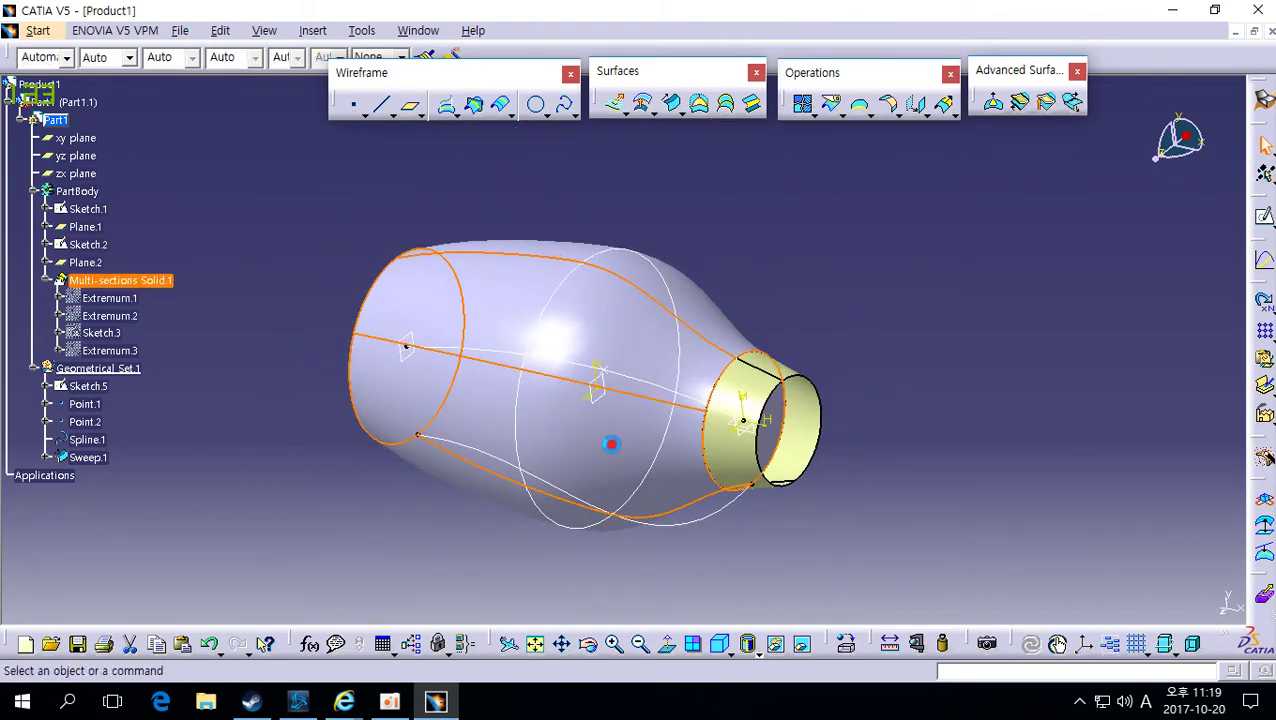
{"action": "double_click", "coordinate": [607, 444]}
{"action": "middle_click_drag", "start_coordinate": [607, 447], "coordinate": [672, 424]}
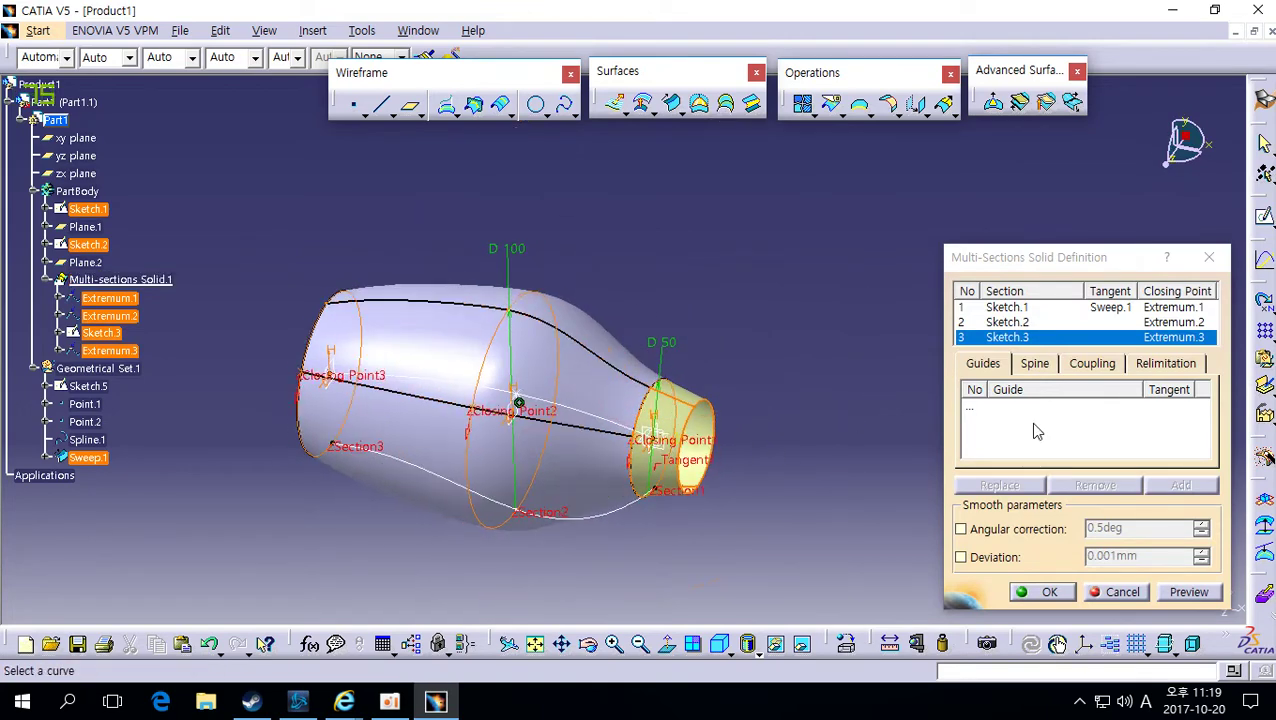
{"action": "left_click", "coordinate": [1022, 308]}
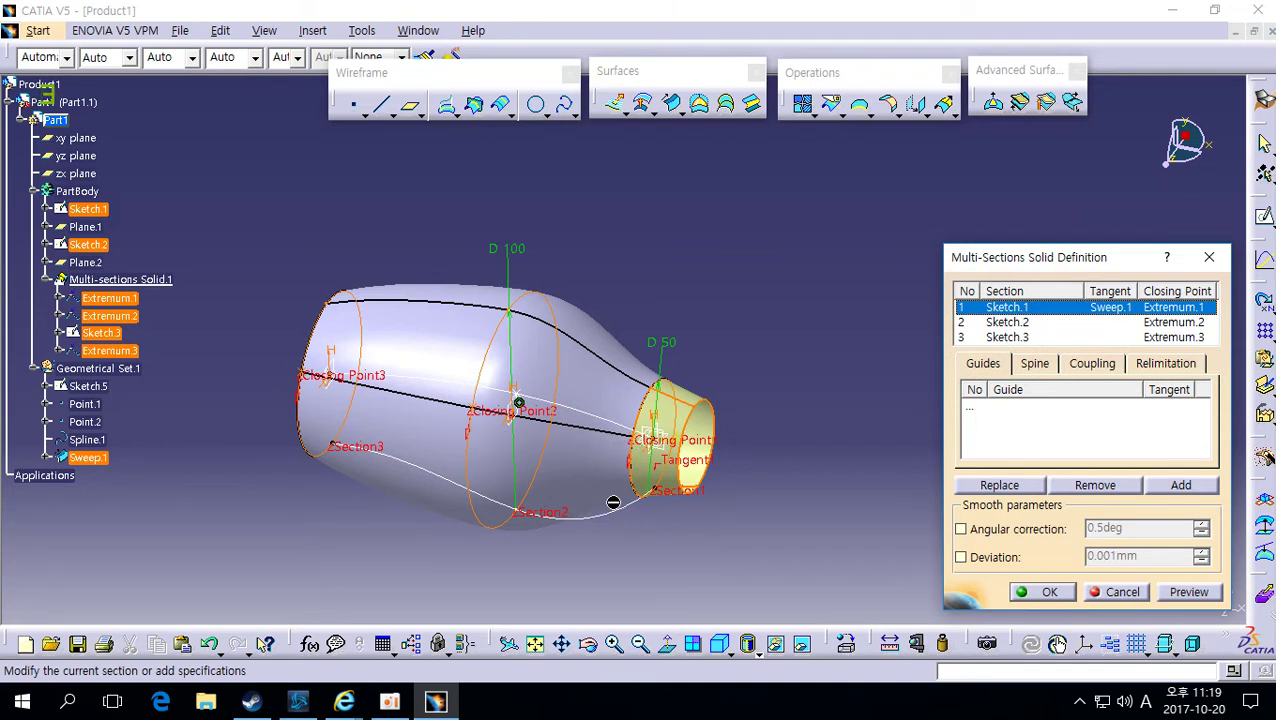
{"action": "middle_click_drag", "start_coordinate": [575, 540], "coordinate": [888, 480]}
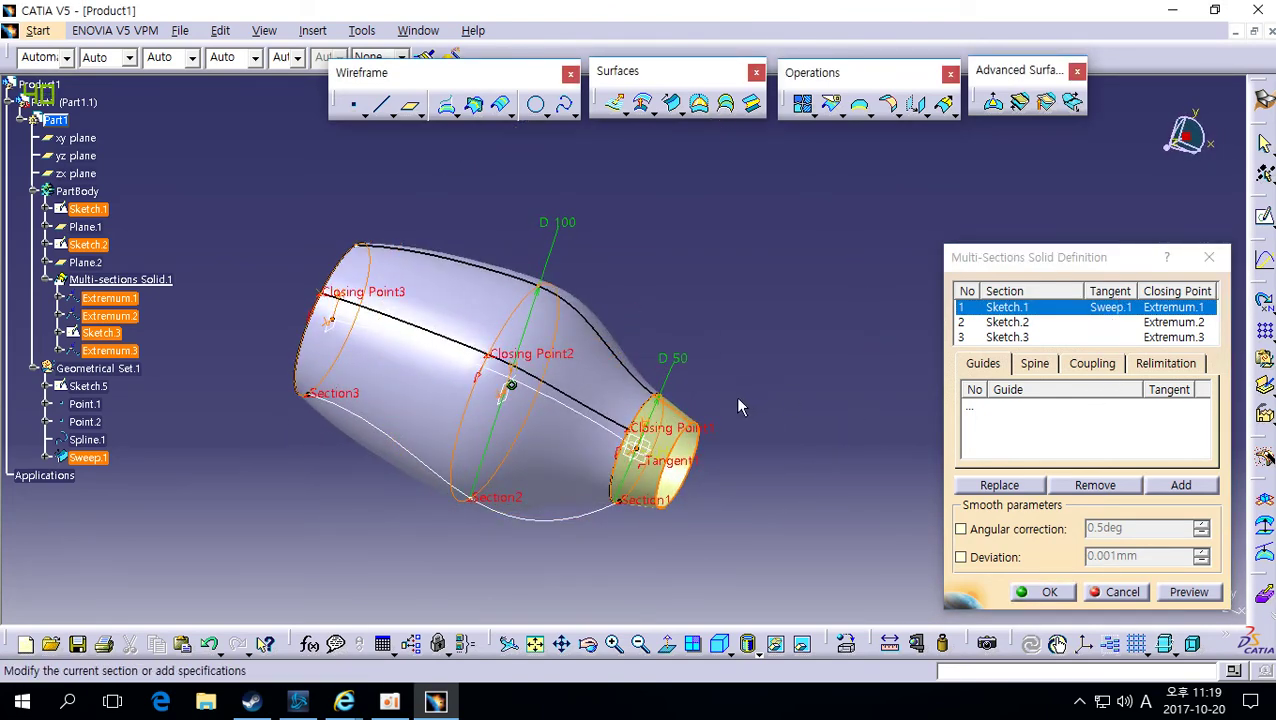
{"action": "middle_click_drag", "start_coordinate": [633, 409], "coordinate": [674, 319], "text": "ctrl"}
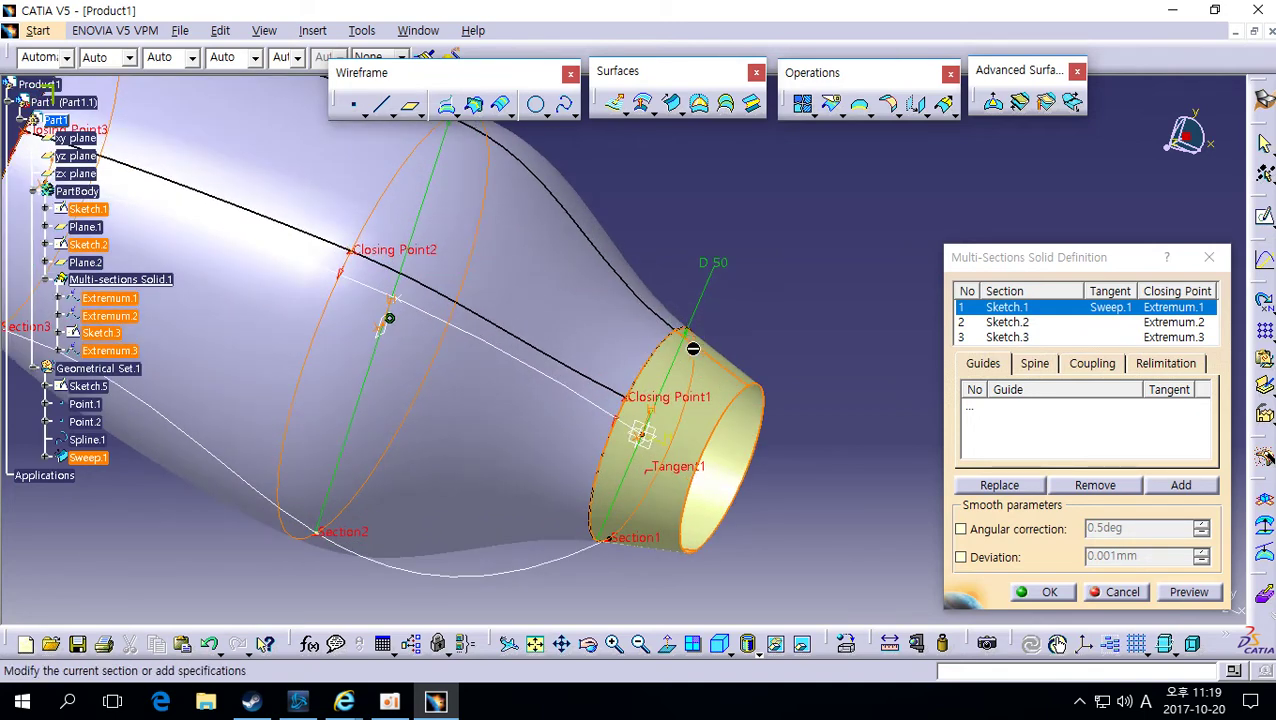
{"action": "middle_click_drag", "start_coordinate": [644, 311], "coordinate": [746, 387]}
{"action": "left_click", "coordinate": [1130, 595]}
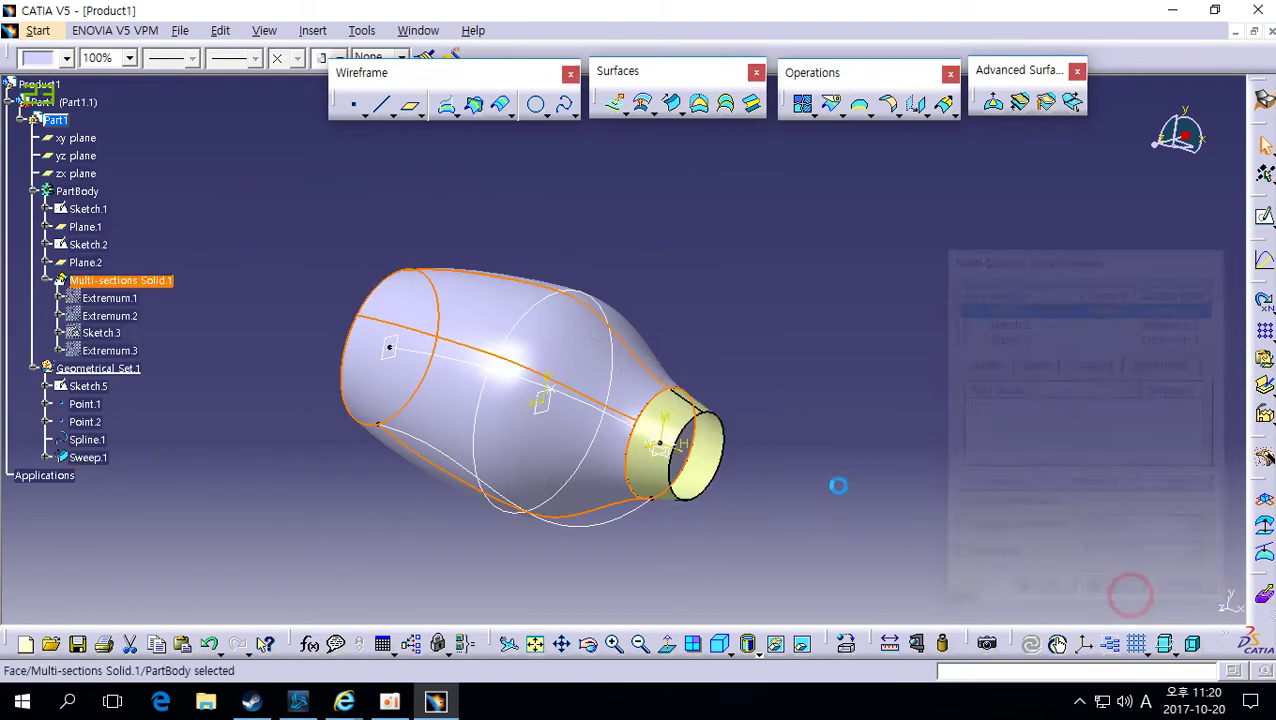
{"action": "middle_click_drag", "start_coordinate": [777, 490], "coordinate": [847, 438]}
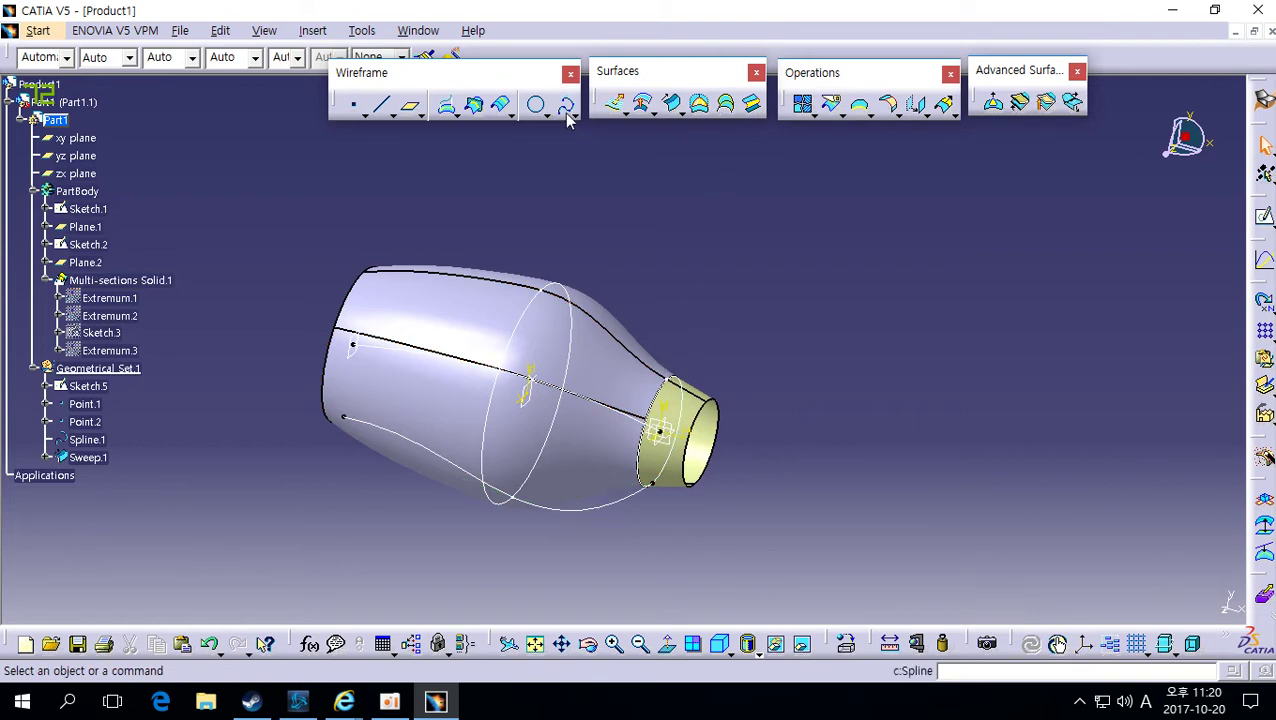
Switch from the surface workbench to the Part Design workbench.
{"action": "left_click", "coordinate": [1263, 98]}
{"action": "left_click", "coordinate": [1168, 508]}
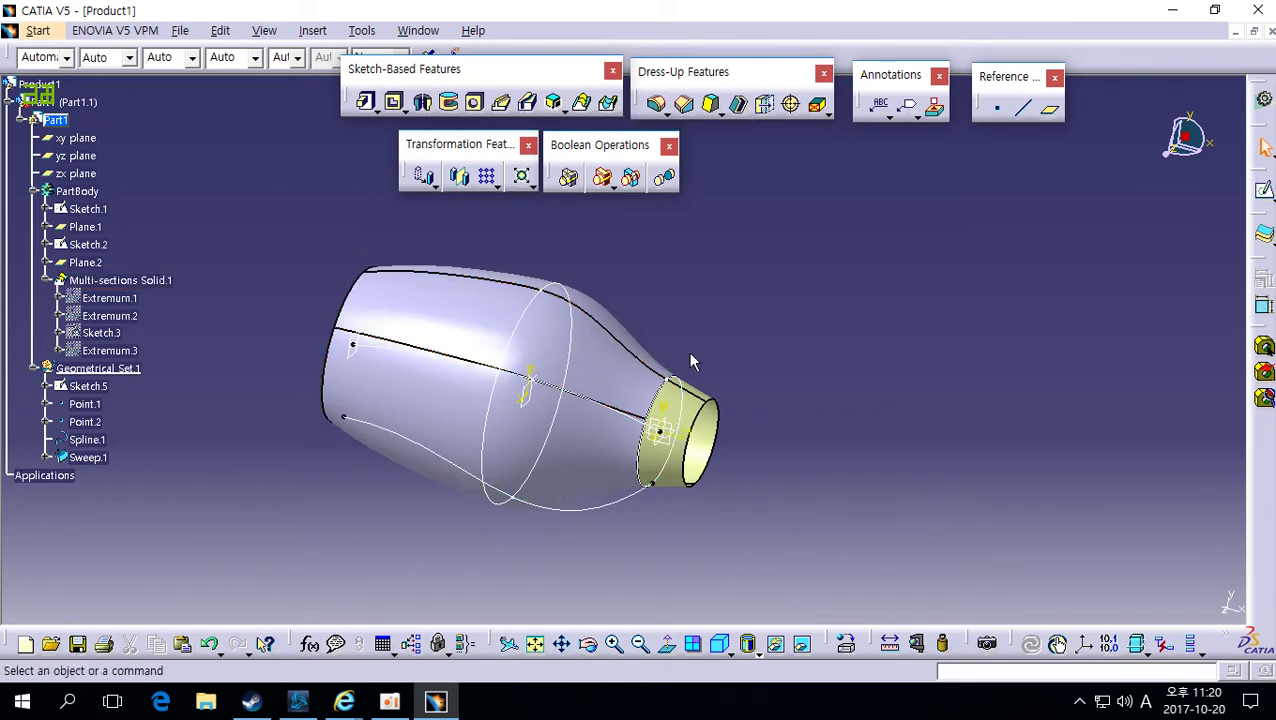
{"action": "middle_click_drag", "start_coordinate": [618, 367], "coordinate": [555, 419]}
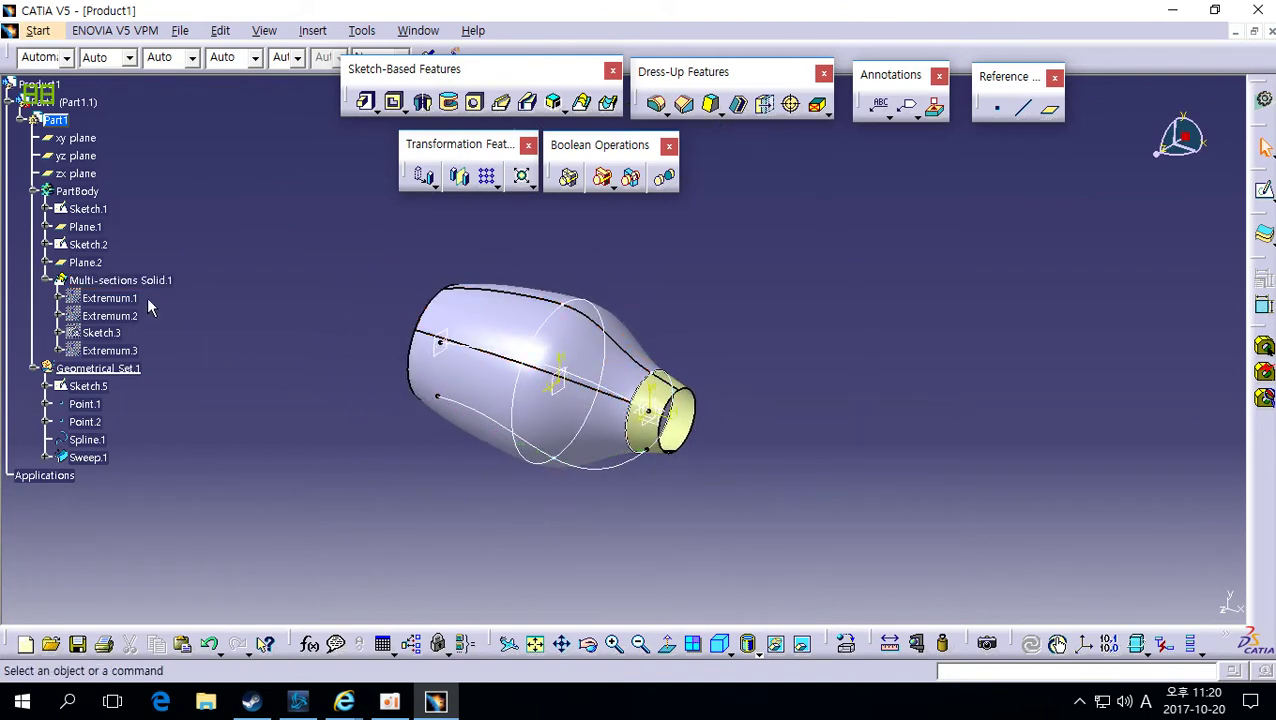
Delete the multi-sections solid together with its children and aggregated elements, and define PartBody as the in-work object.
{"action": "left_click", "coordinate": [139, 281]}
{"action": "right_click", "coordinate": [147, 285]}
{"action": "left_click", "coordinate": [236, 535]}
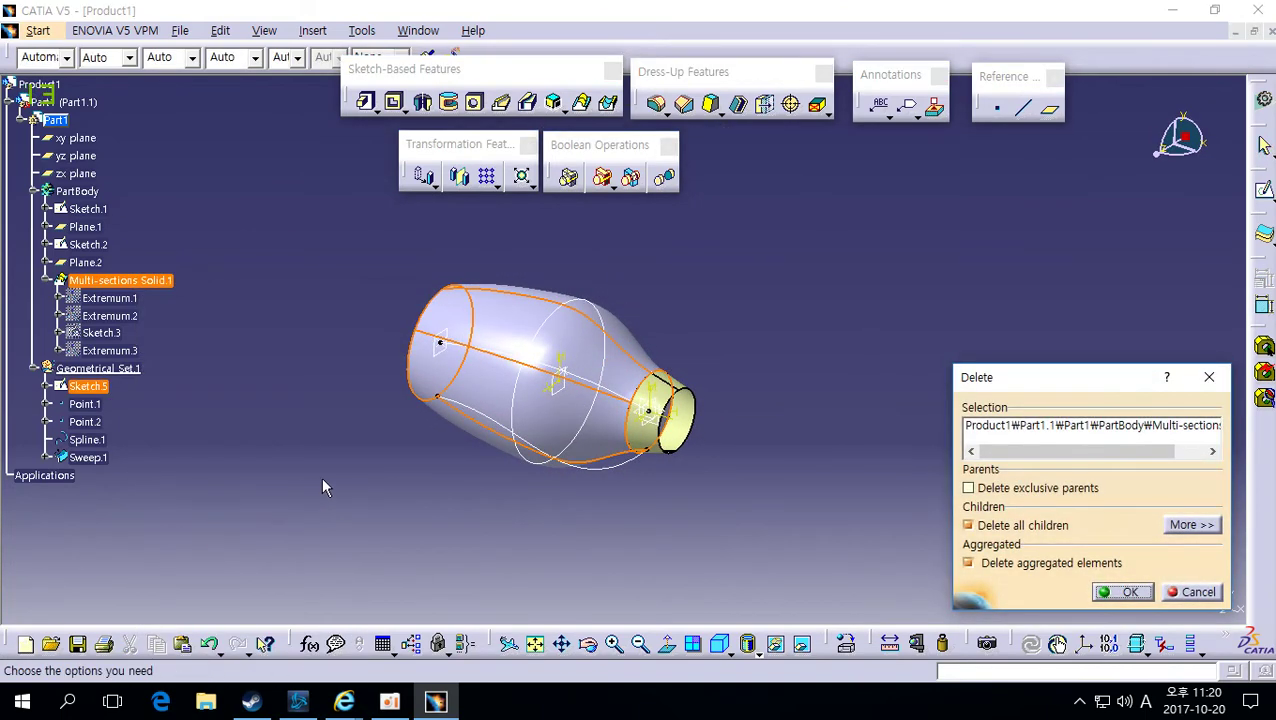
{"action": "key", "text": "Return"}
{"action": "left_click", "coordinate": [55, 120]}
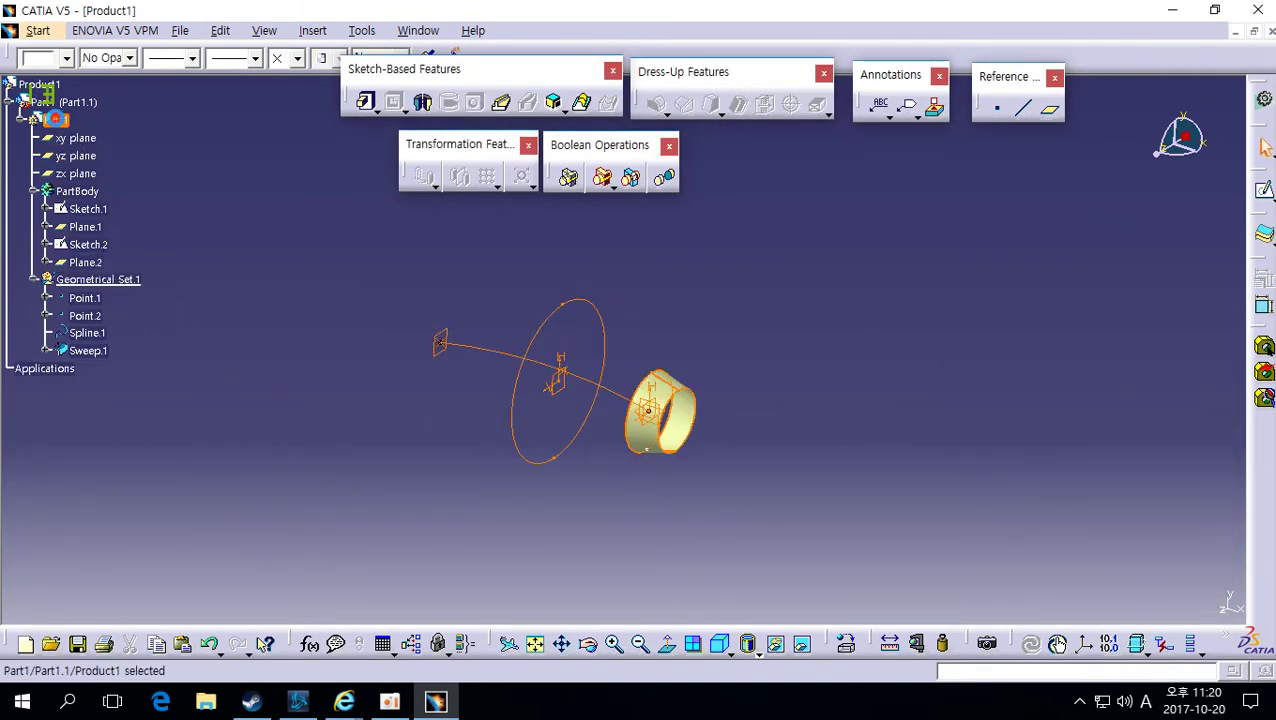
{"action": "left_click", "coordinate": [195, 178]}
{"action": "right_click", "coordinate": [77, 190]}
{"action": "left_click", "coordinate": [150, 324]}
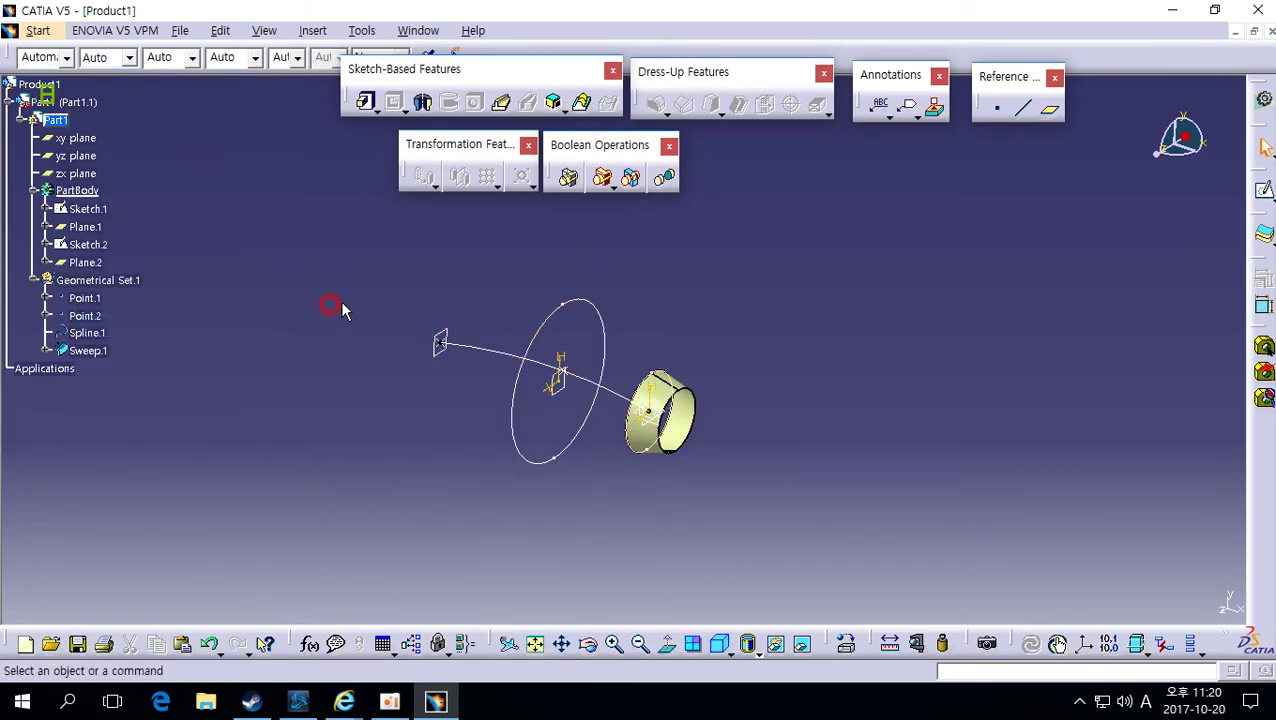
Undo the in-work object change and the deletion of the multi-sections solid.
{"action": "key", "text": "ctrl+z"}
{"action": "key", "text": "ctrl+z"}
{"action": "key", "text": "ctrl+z"}
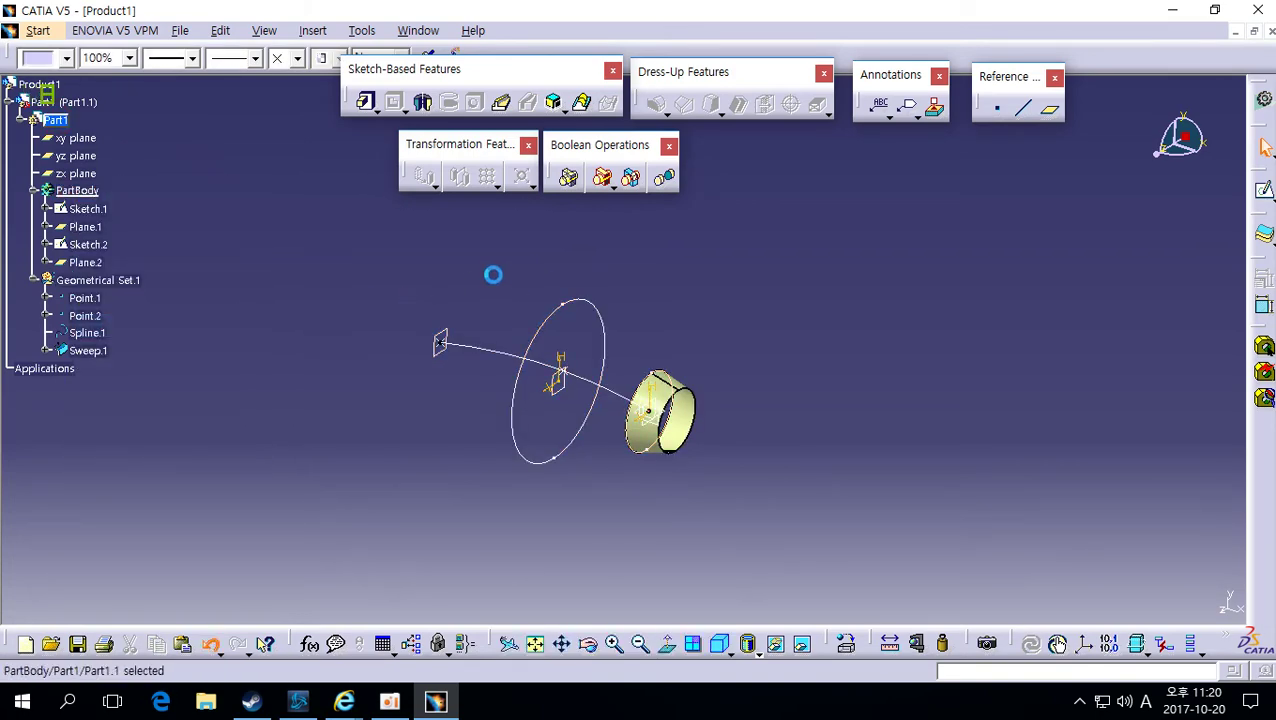
{"action": "key", "text": "ctrl+z"}
{"action": "key", "text": "ctrl+z"}
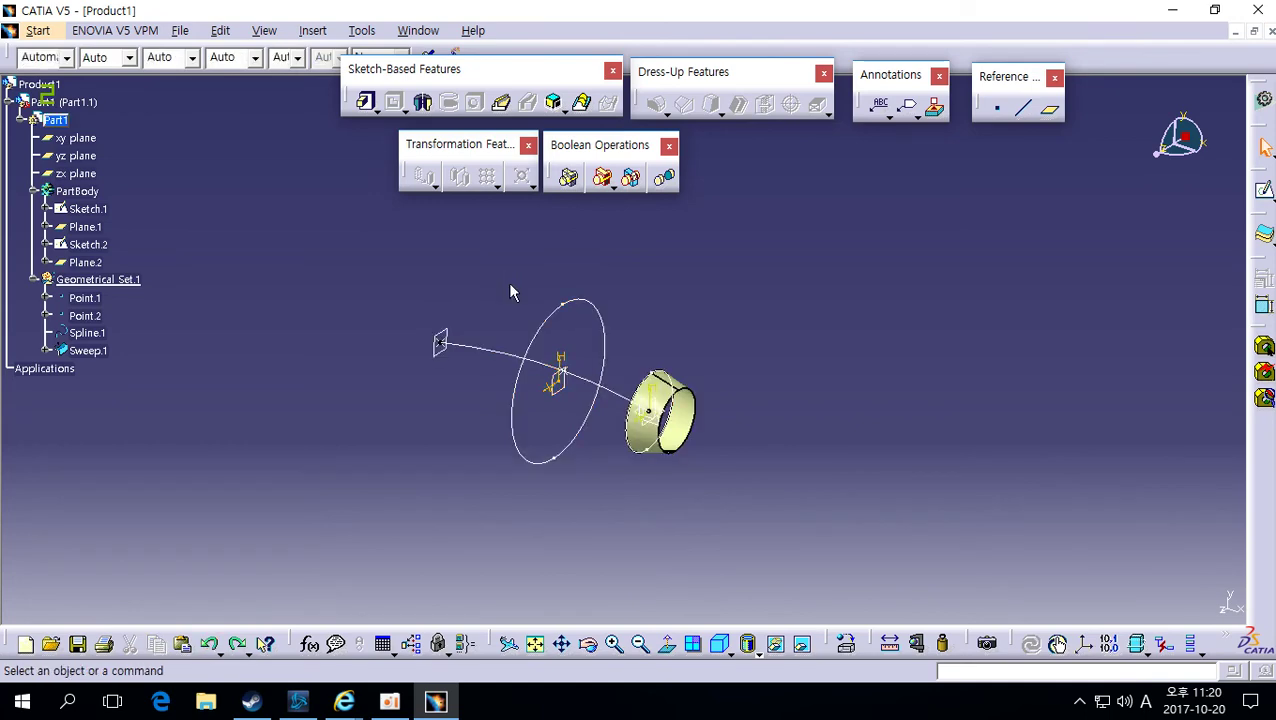
Delete the multi-sections solid with the Delete aggregated elements option turned off.
{"action": "right_click", "coordinate": [148, 286]}
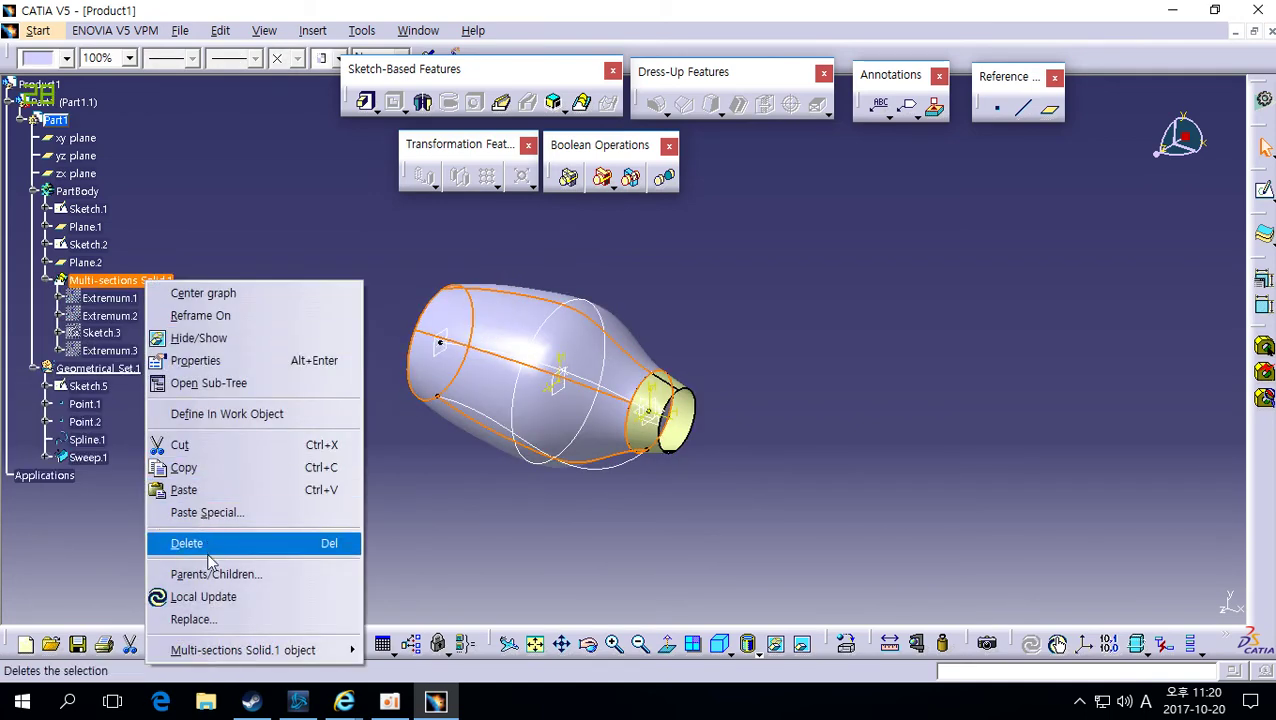
{"action": "left_click", "coordinate": [214, 543]}
{"action": "left_click", "coordinate": [1030, 563]}
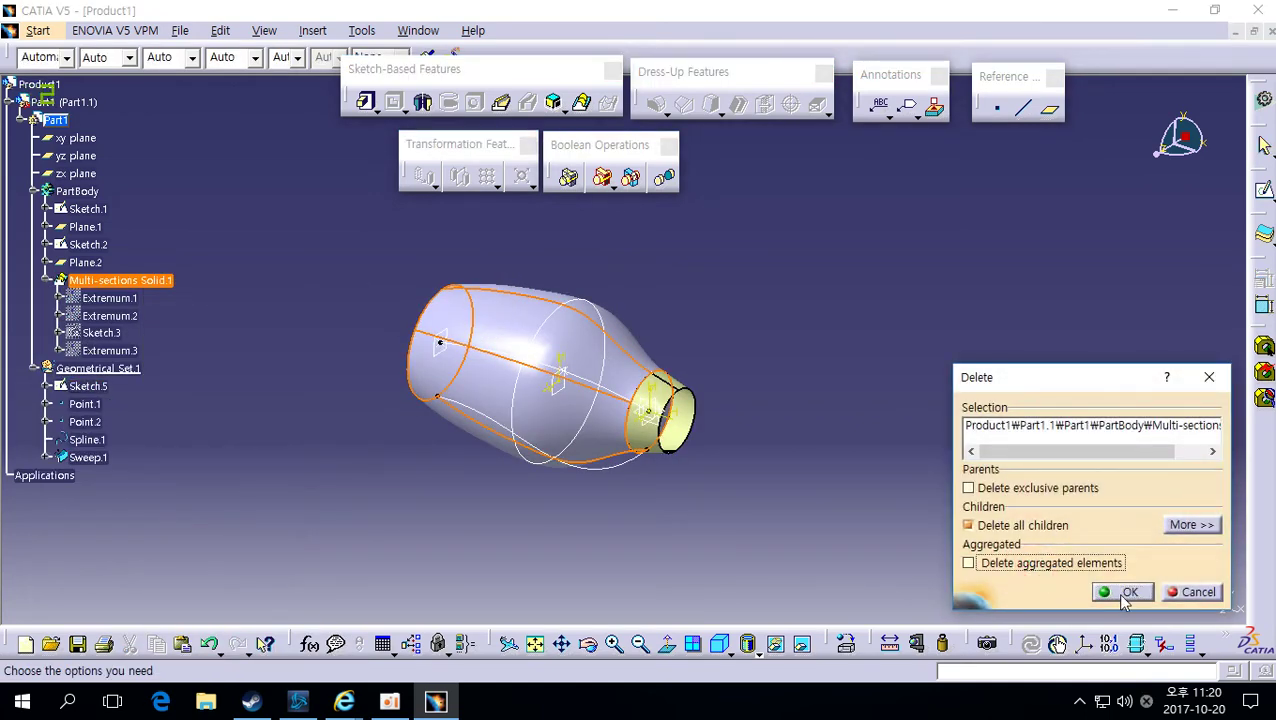
{"action": "left_click", "coordinate": [1124, 593]}
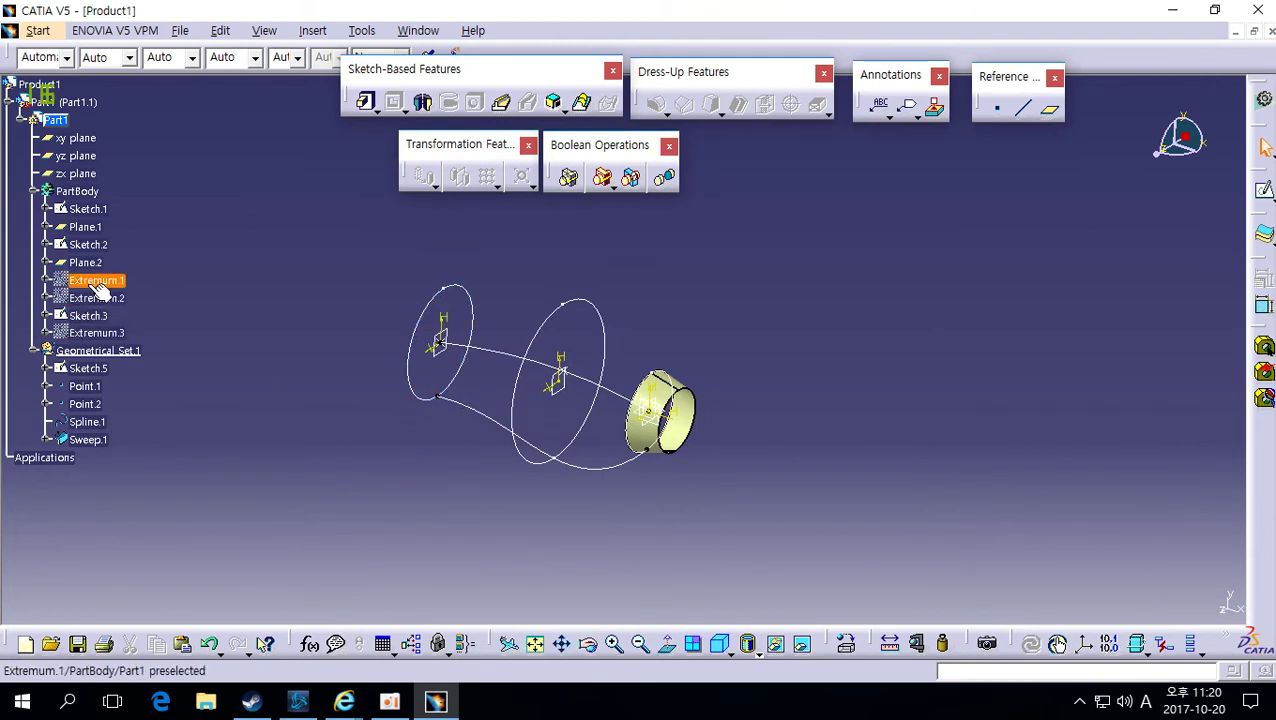
Delete the leftover points Extremum.1, Extremum.2 and Extremum.3 from PartBody.
{"action": "left_click", "coordinate": [104, 298], "text": "ctrl"}
{"action": "right_click", "coordinate": [126, 333]}
{"action": "left_click", "coordinate": [205, 559]}
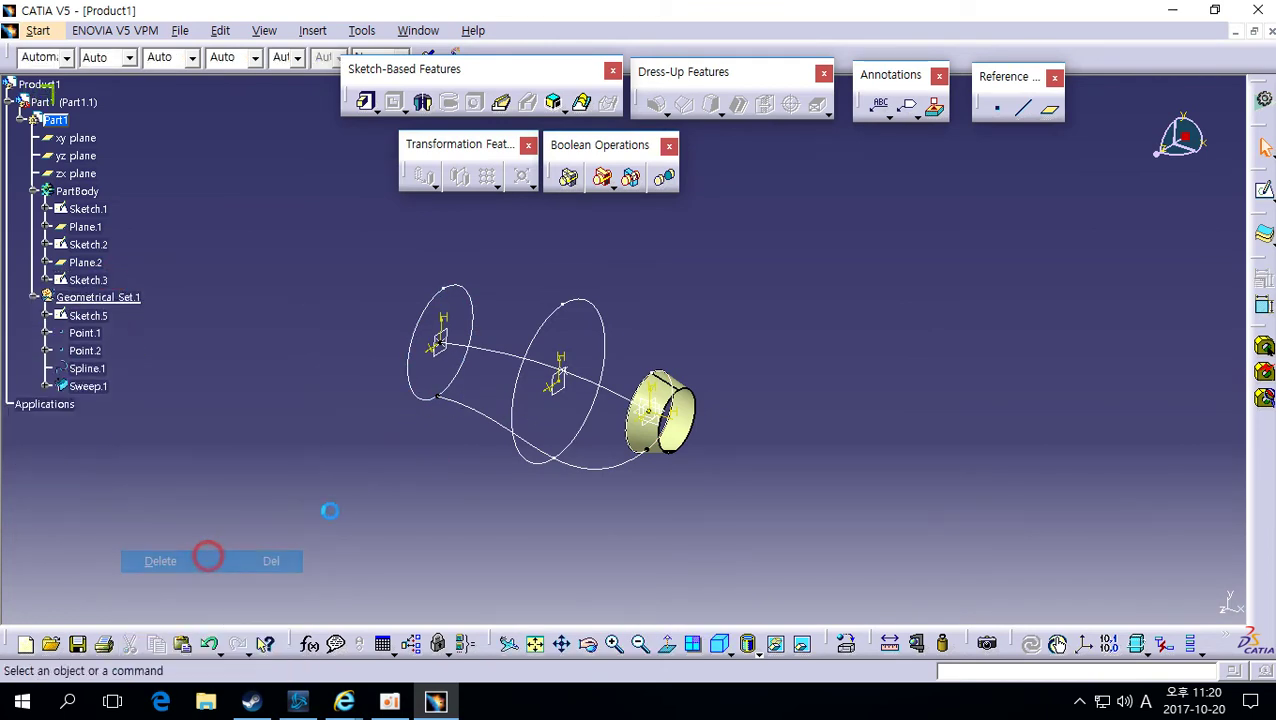
Hide the swept surface and define PartBody as the in-work object.
{"action": "middle_click_drag", "start_coordinate": [697, 438], "coordinate": [620, 402]}
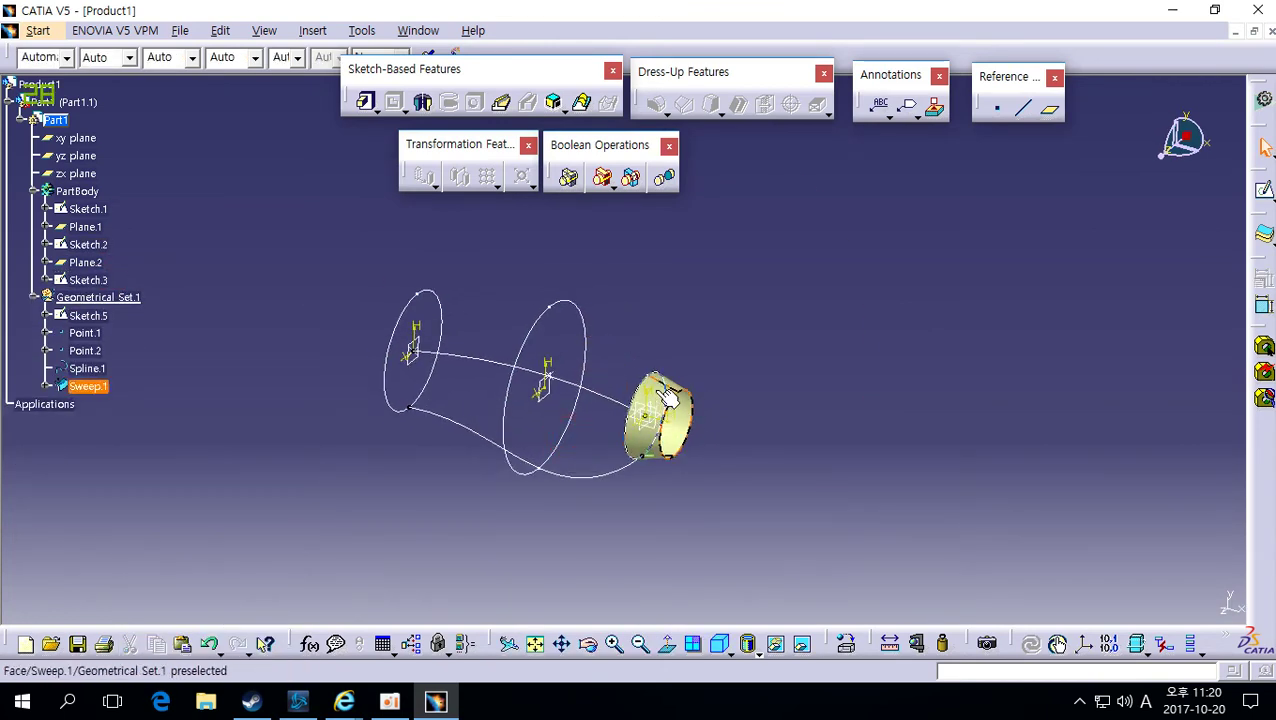
{"action": "right_click", "coordinate": [620, 402]}
{"action": "left_click", "coordinate": [710, 63]}
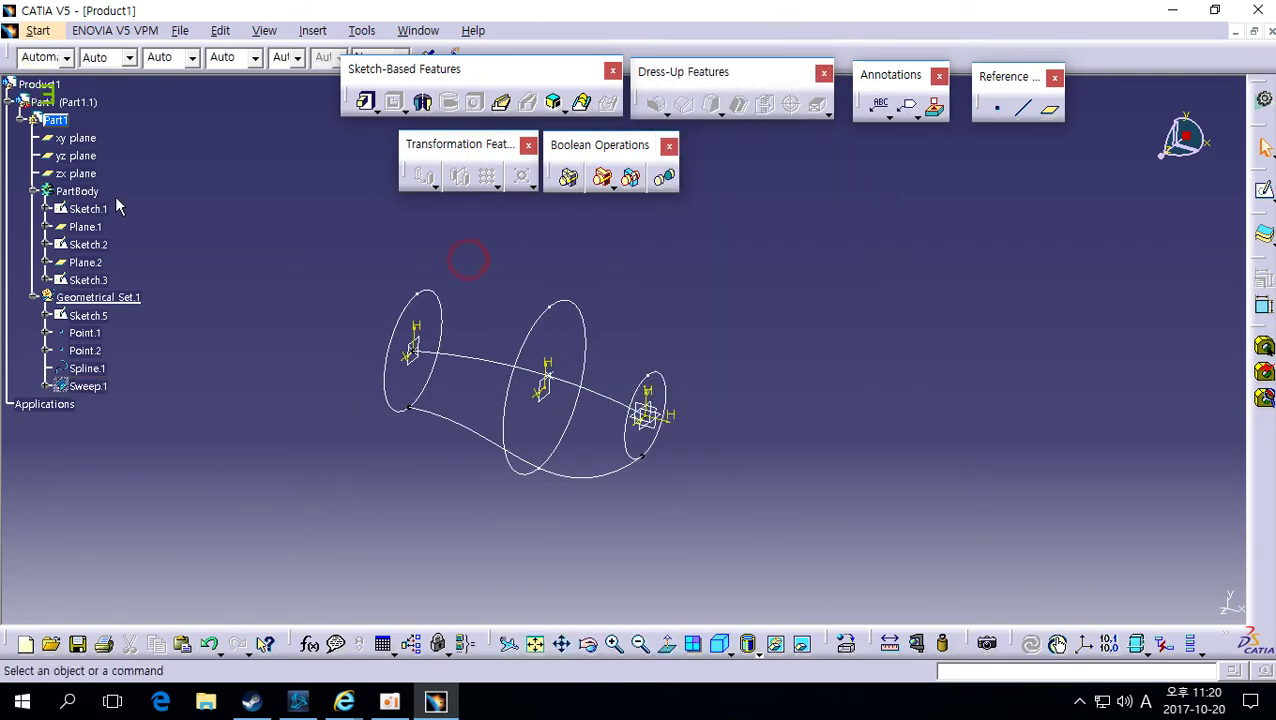
{"action": "right_click", "coordinate": [80, 191]}
{"action": "left_click", "coordinate": [128, 328]}
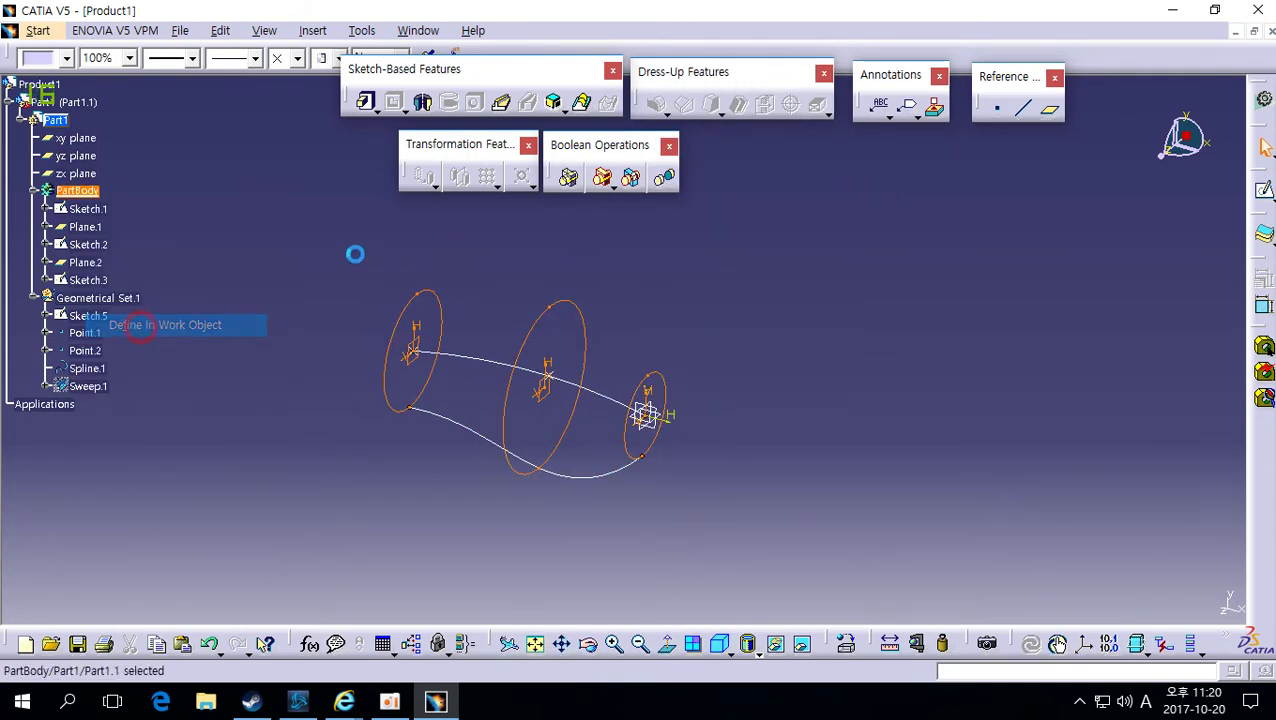
Start a pad and sketch a rectangle enclosing all three circles on the plane of the Sketch.3 circle as its profile.
{"action": "left_click", "coordinate": [366, 102]}
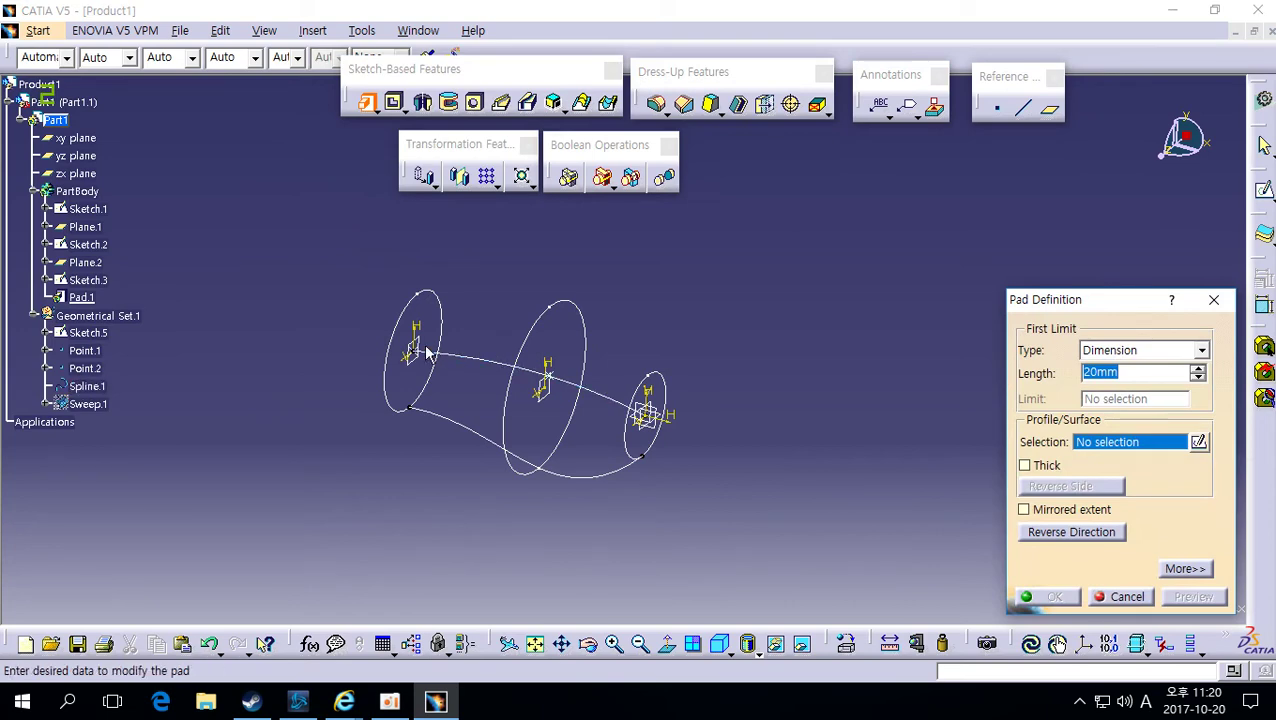
{"action": "left_click", "coordinate": [1200, 443]}
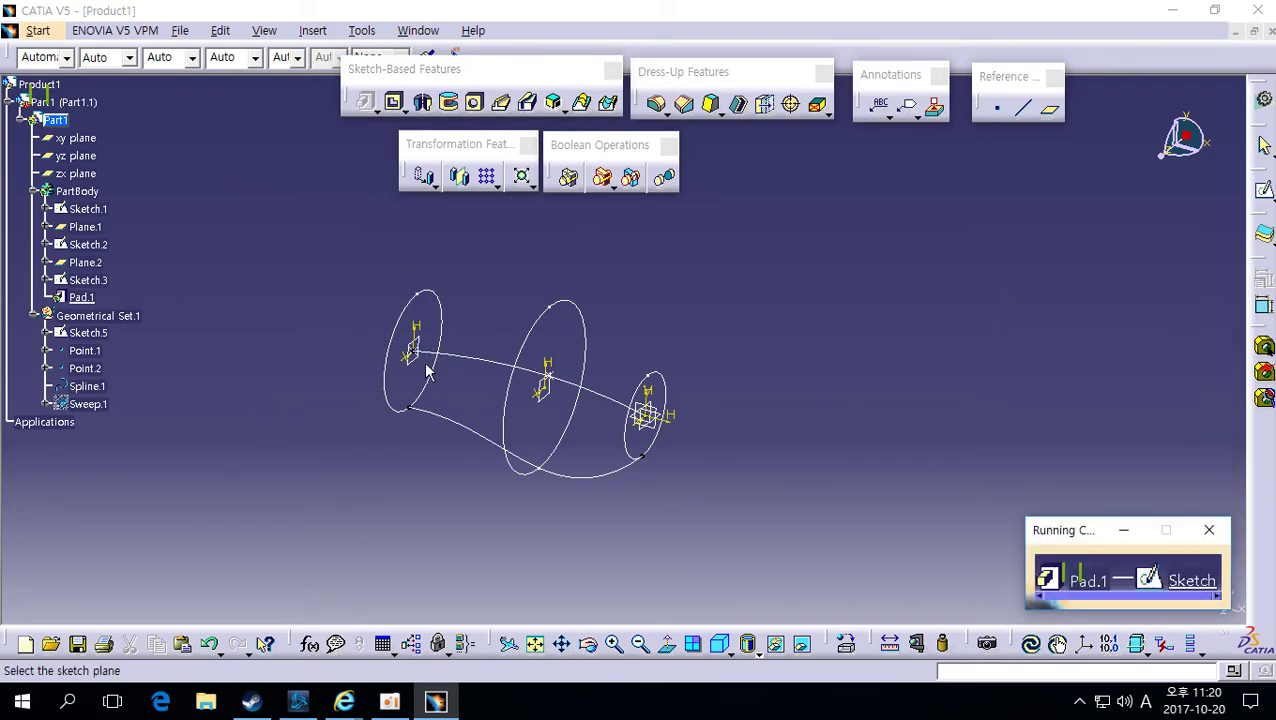
{"action": "left_click", "coordinate": [422, 365]}
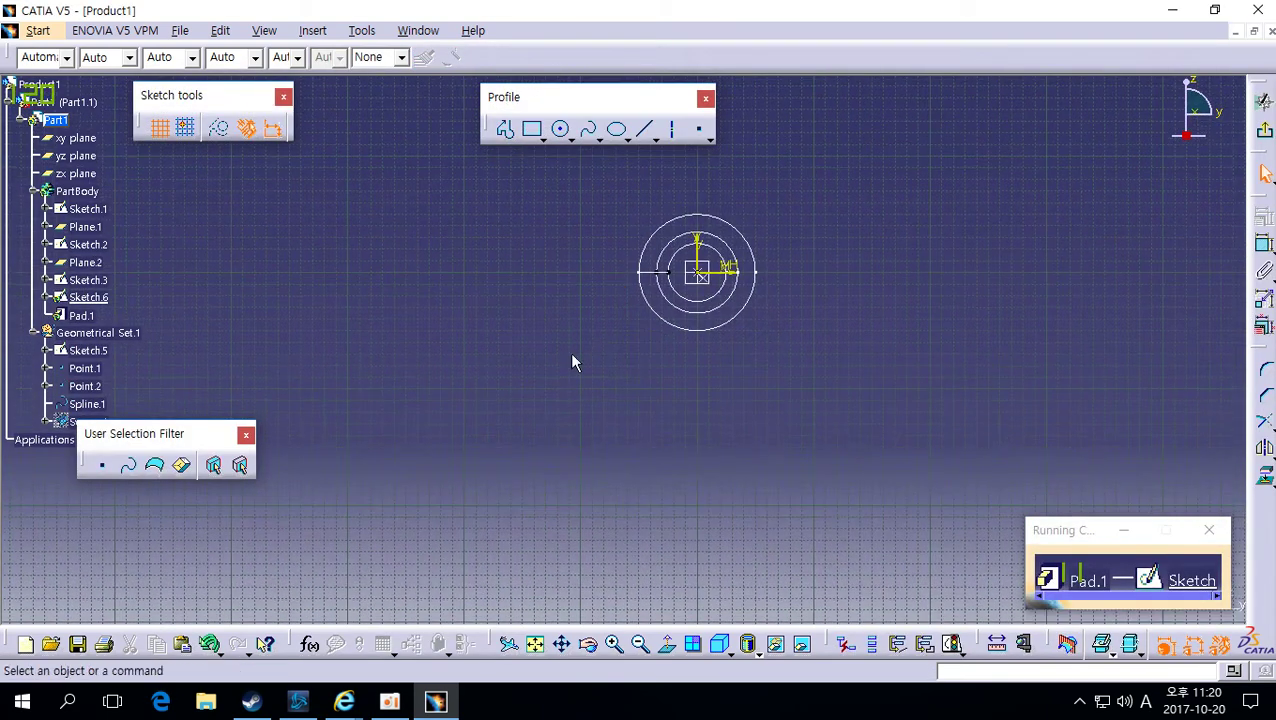
{"action": "left_click", "coordinate": [534, 134]}
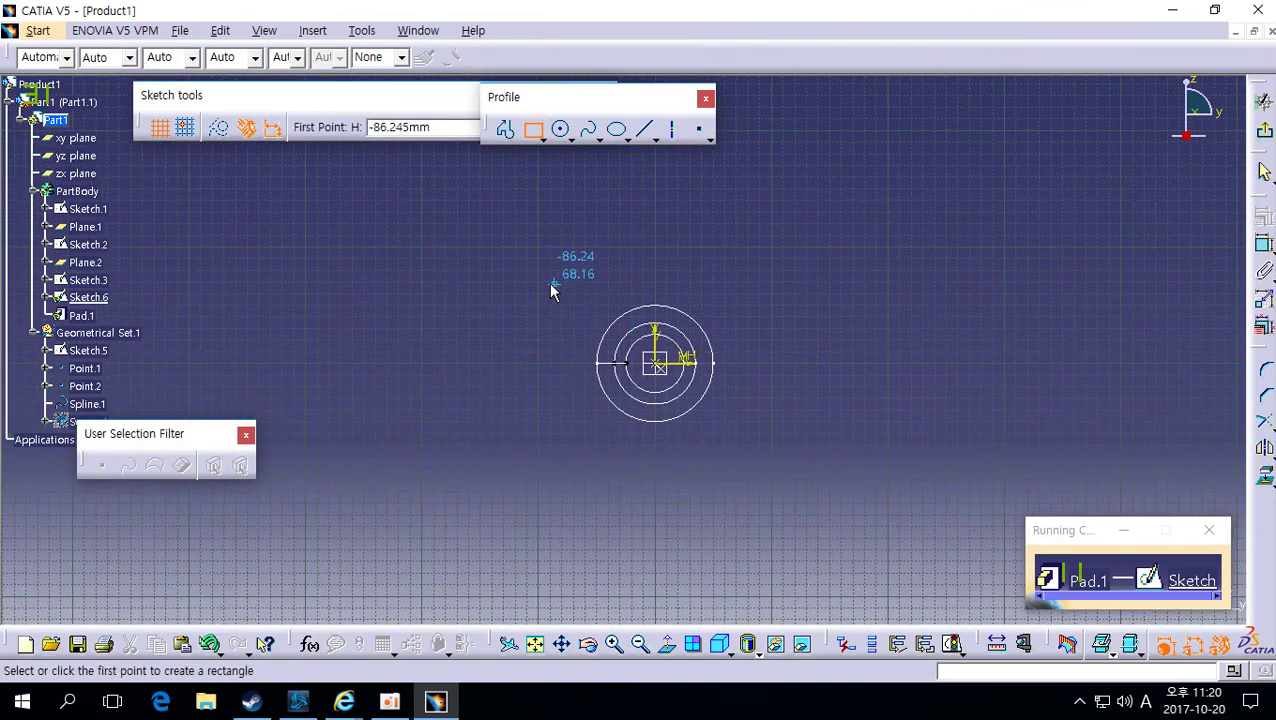
{"action": "left_click", "coordinate": [551, 285]}
{"action": "left_click", "coordinate": [751, 442]}
{"action": "left_click", "coordinate": [1262, 132]}
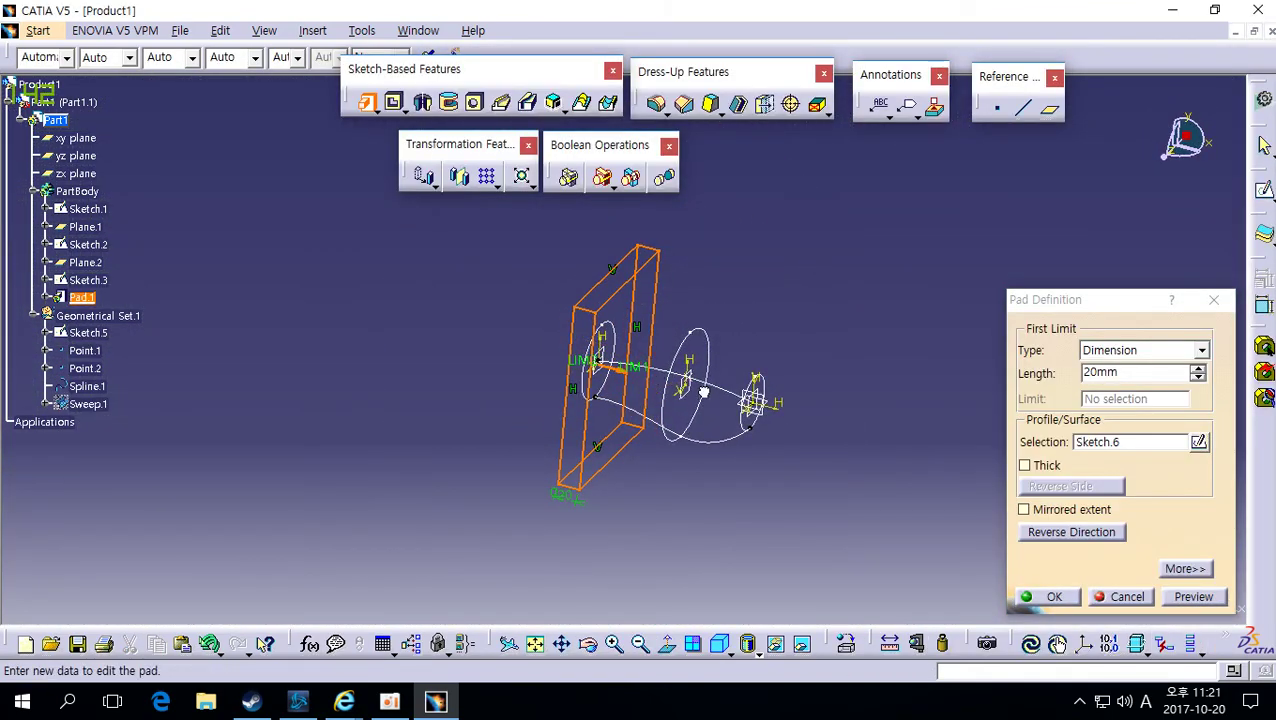
Extend the pad's first limit along the circles to 109 mm and create the block.
{"action": "middle_click_drag", "start_coordinate": [645, 370], "coordinate": [645, 326]}
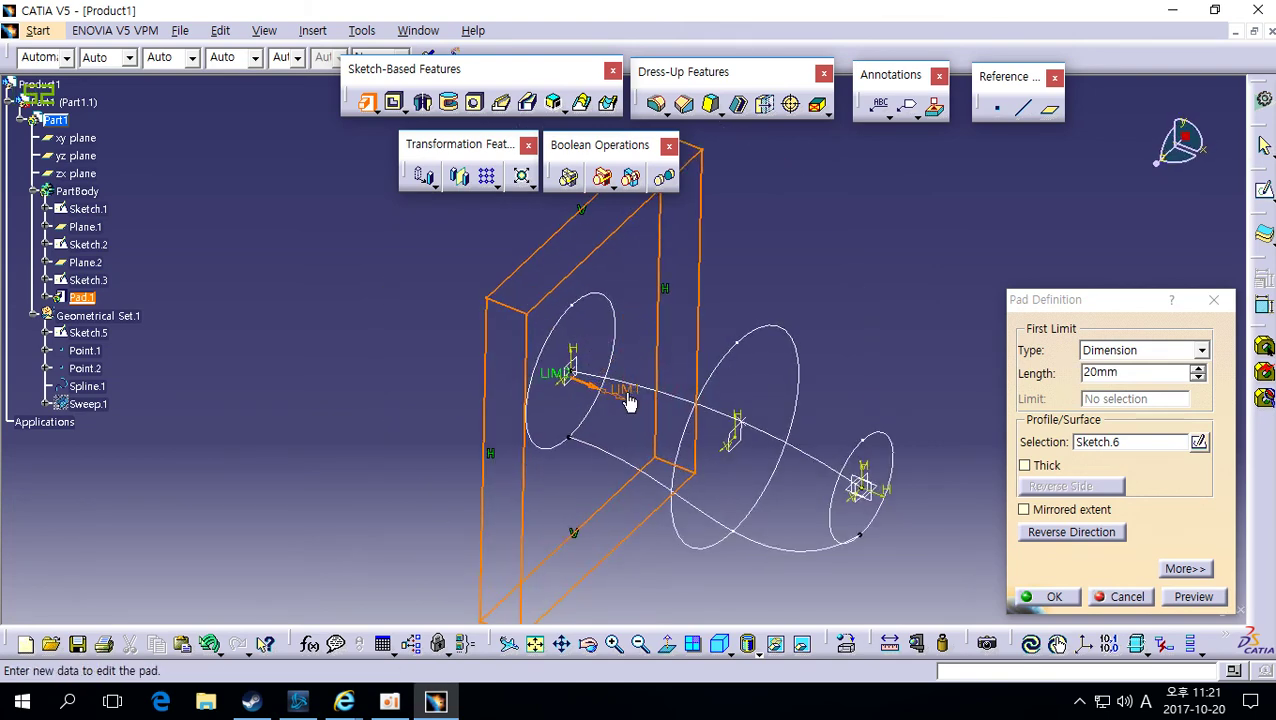
{"action": "left_click_drag", "start_coordinate": [628, 402], "coordinate": [803, 464]}
{"action": "middle_click_drag", "start_coordinate": [803, 464], "coordinate": [840, 517]}
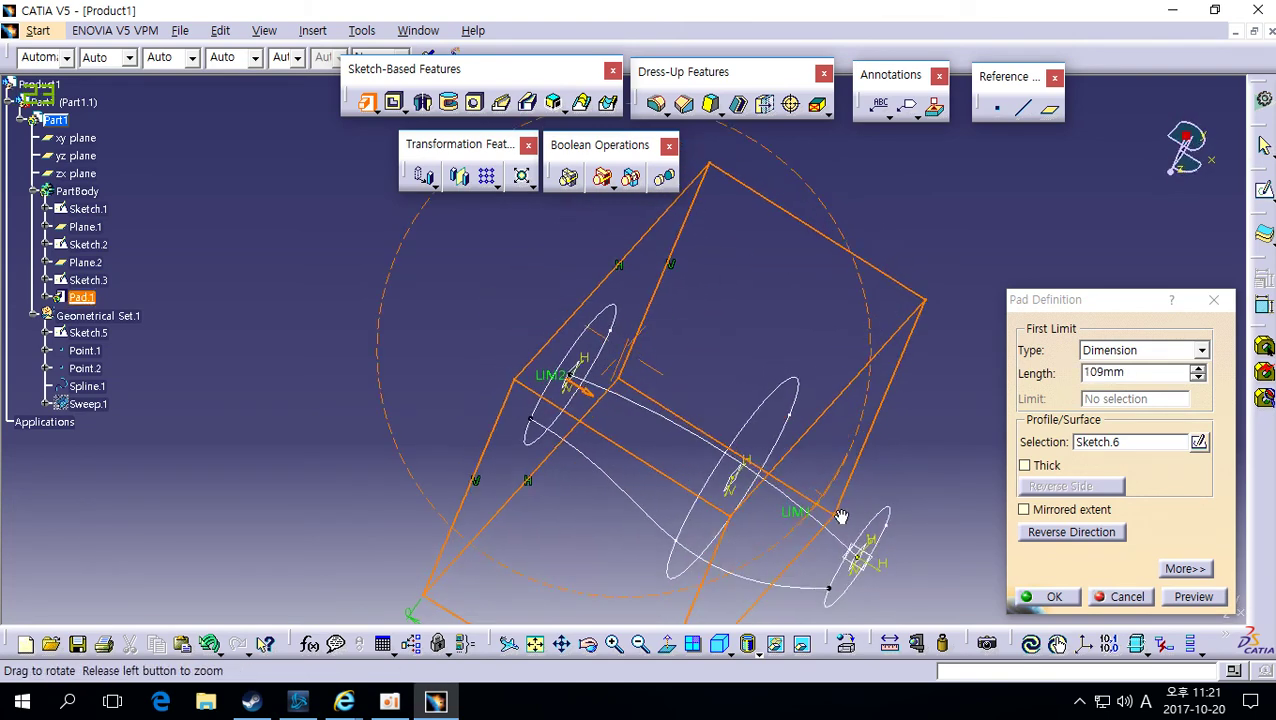
{"action": "left_click", "coordinate": [1054, 596]}
Cut a removed multi-sections solid from the block through Sketch.3, Sketch.2 and Sketch.1, with Sketch.5 as the guide.
{"action": "middle_click_drag", "start_coordinate": [1002, 558], "coordinate": [760, 430]}
{"action": "left_click", "coordinate": [609, 102]}
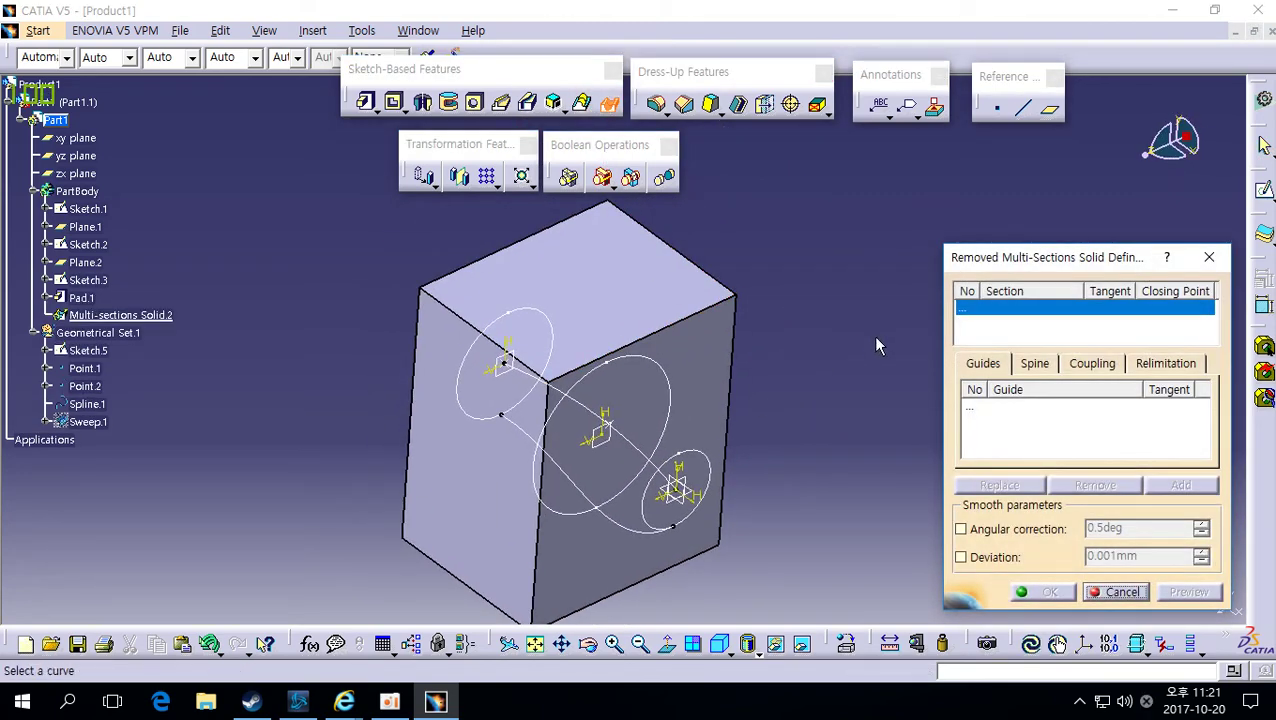
{"action": "left_click", "coordinate": [540, 318]}
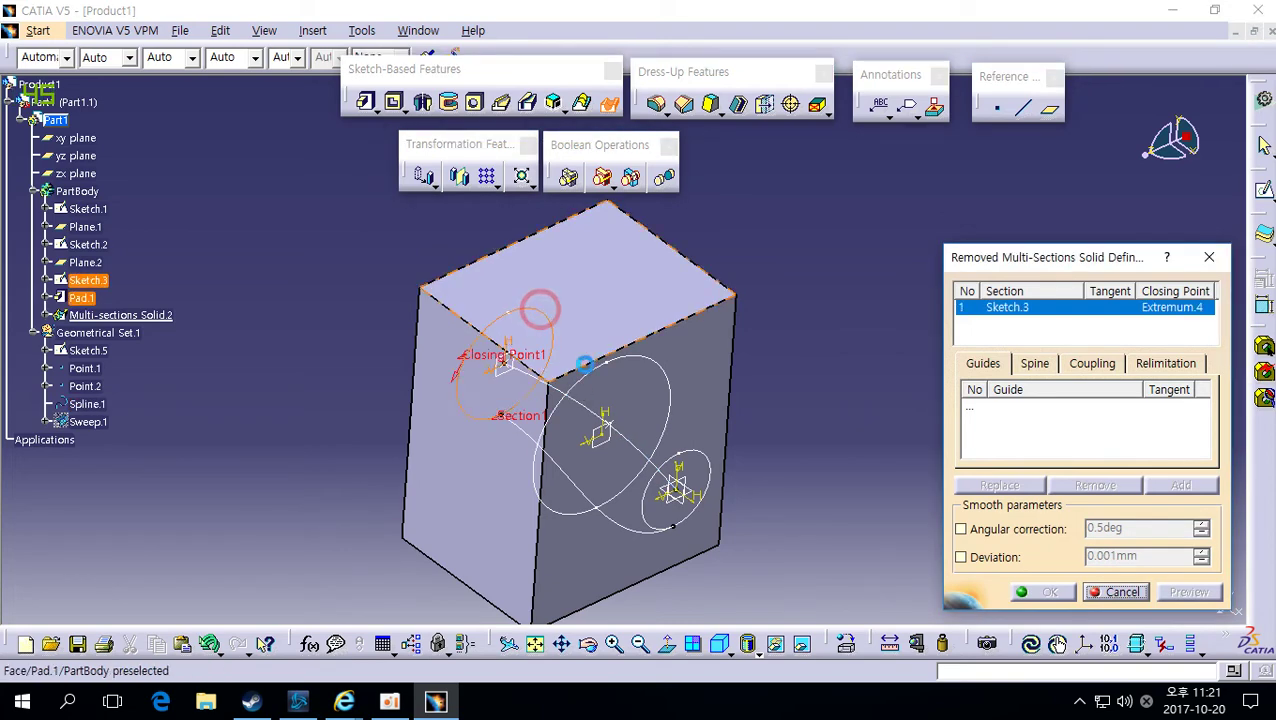
{"action": "left_click", "coordinate": [671, 376]}
{"action": "left_click", "coordinate": [716, 466]}
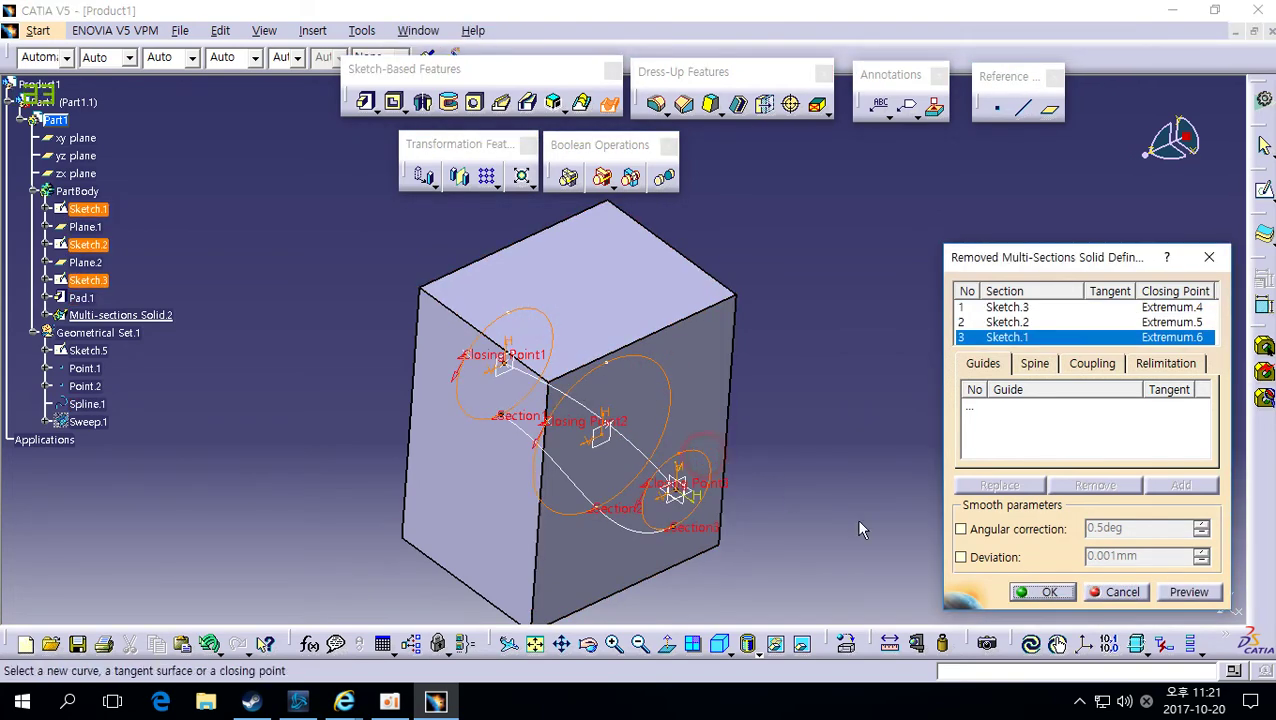
{"action": "left_click", "coordinate": [1027, 405]}
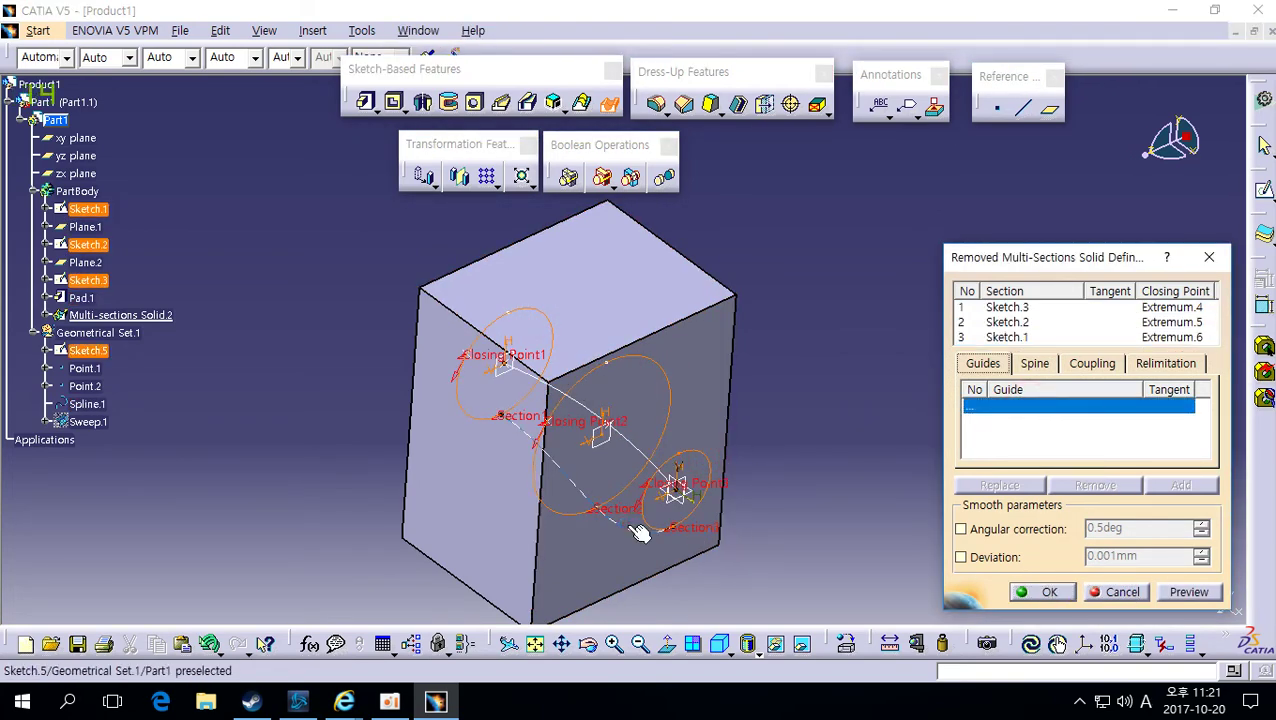
{"action": "left_click", "coordinate": [1188, 592]}
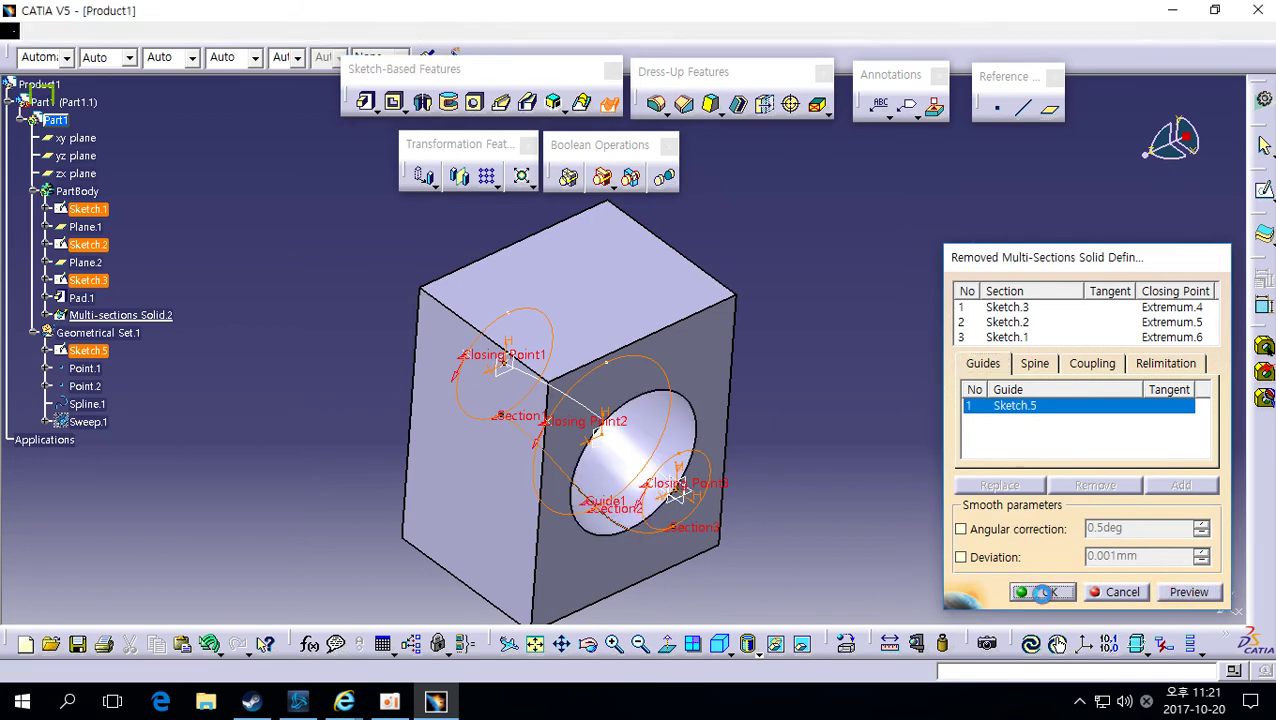
{"action": "left_click", "coordinate": [1048, 592]}
Examine the cavity cut by the removed multi-sections solid from several angles around the block.
{"action": "middle_click_drag", "start_coordinate": [706, 518], "coordinate": [558, 370]}
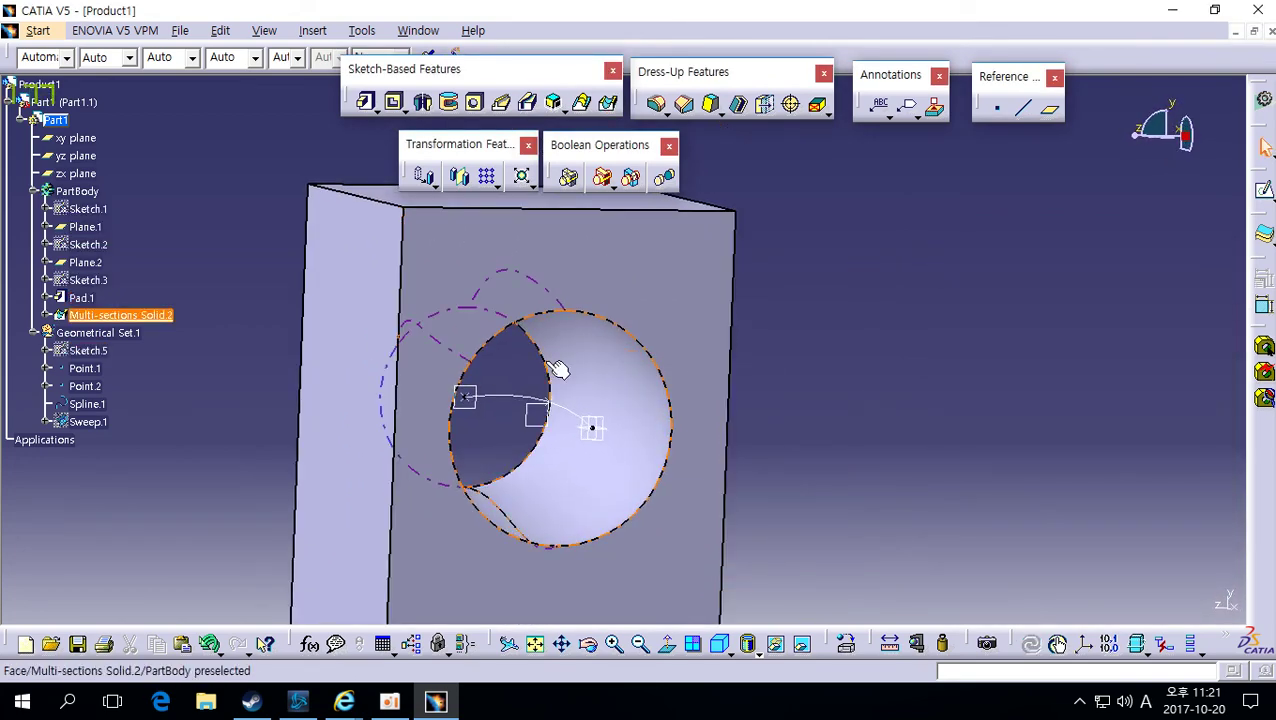
{"action": "mouse_move", "coordinate": [653, 440]}
{"action": "middle_mouse_down"}
{"action": "mouse_move", "coordinate": [644, 484]}
{"action": "mouse_move", "coordinate": [755, 478]}
{"action": "mouse_move", "coordinate": [558, 407]}
{"action": "mouse_move", "coordinate": [861, 361]}
{"action": "mouse_move", "coordinate": [621, 430]}
{"action": "mouse_move", "coordinate": [609, 416]}
{"action": "mouse_move", "coordinate": [763, 461]}
{"action": "mouse_move", "coordinate": [666, 450]}
{"action": "mouse_move", "coordinate": [547, 336]}
{"action": "mouse_move", "coordinate": [758, 487]}
{"action": "mouse_move", "coordinate": [672, 495]}
{"action": "mouse_move", "coordinate": [640, 430]}
{"action": "middle_mouse_up"}
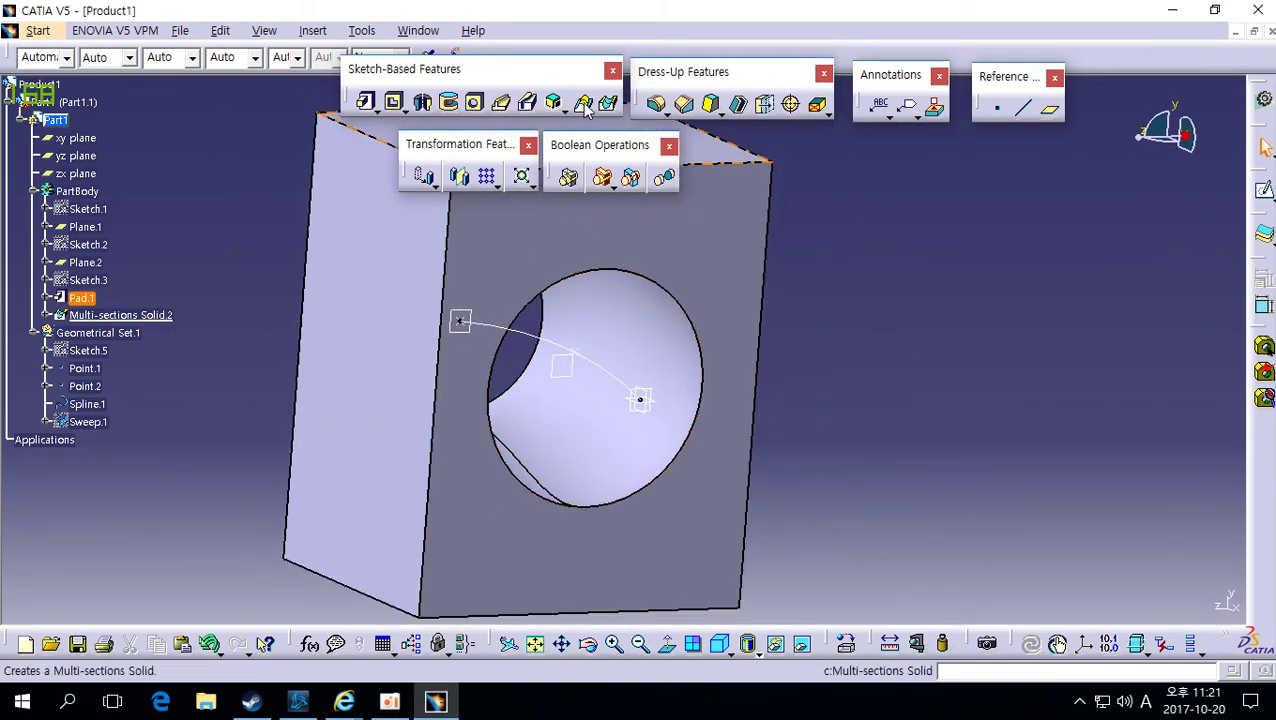
{"action": "left_click", "coordinate": [555, 356]}
{"action": "middle_click_drag", "start_coordinate": [555, 356], "coordinate": [578, 464]}
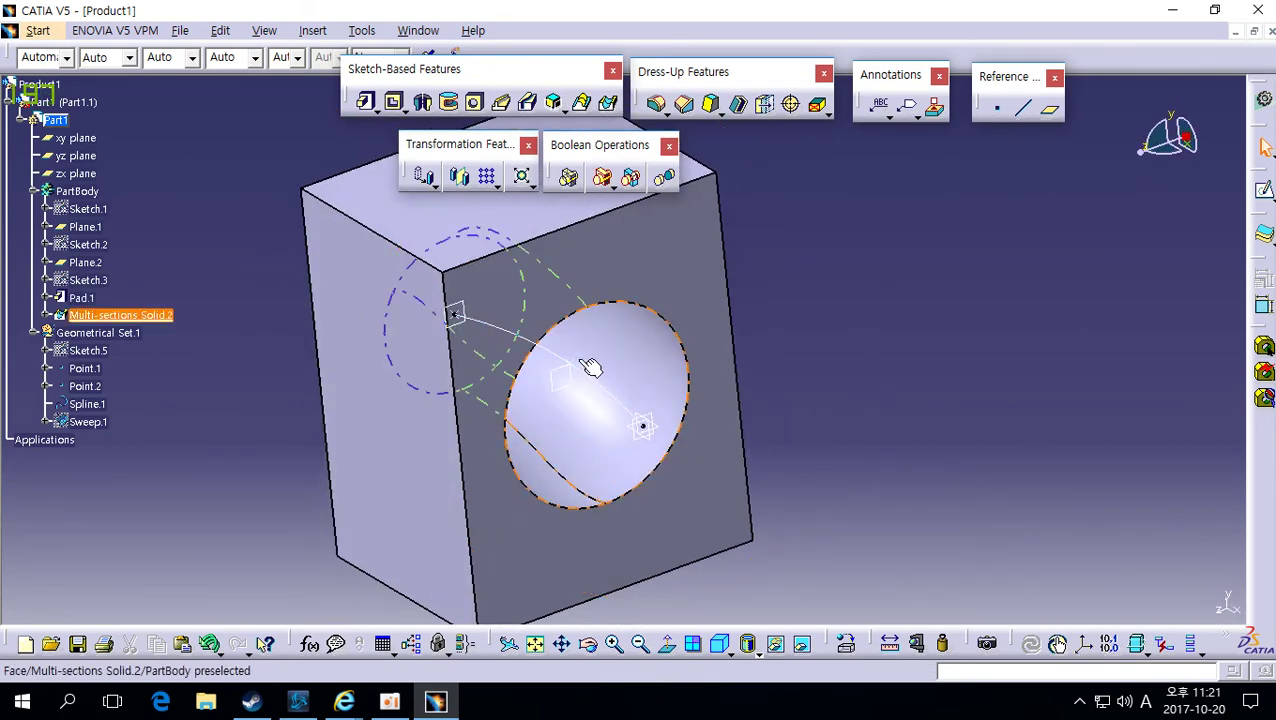
{"action": "middle_click_drag", "start_coordinate": [591, 368], "coordinate": [595, 395]}
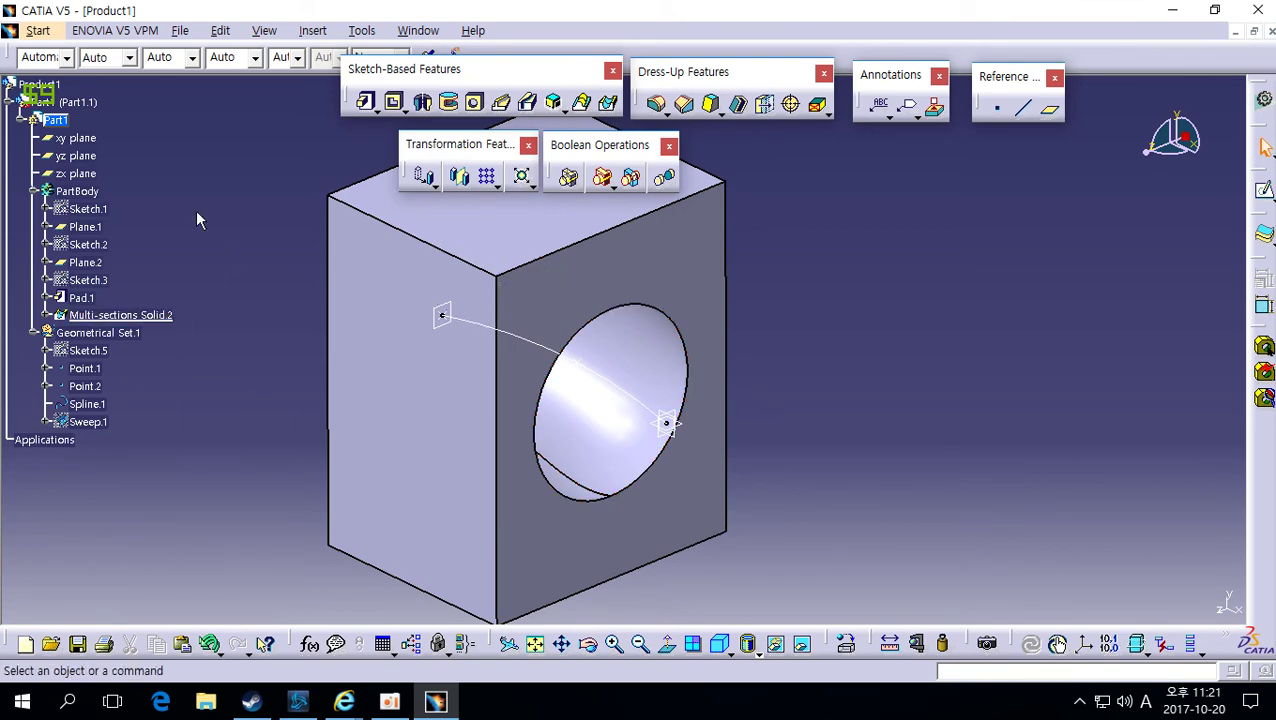
{"action": "middle_click_drag", "start_coordinate": [666, 484], "coordinate": [583, 210]}
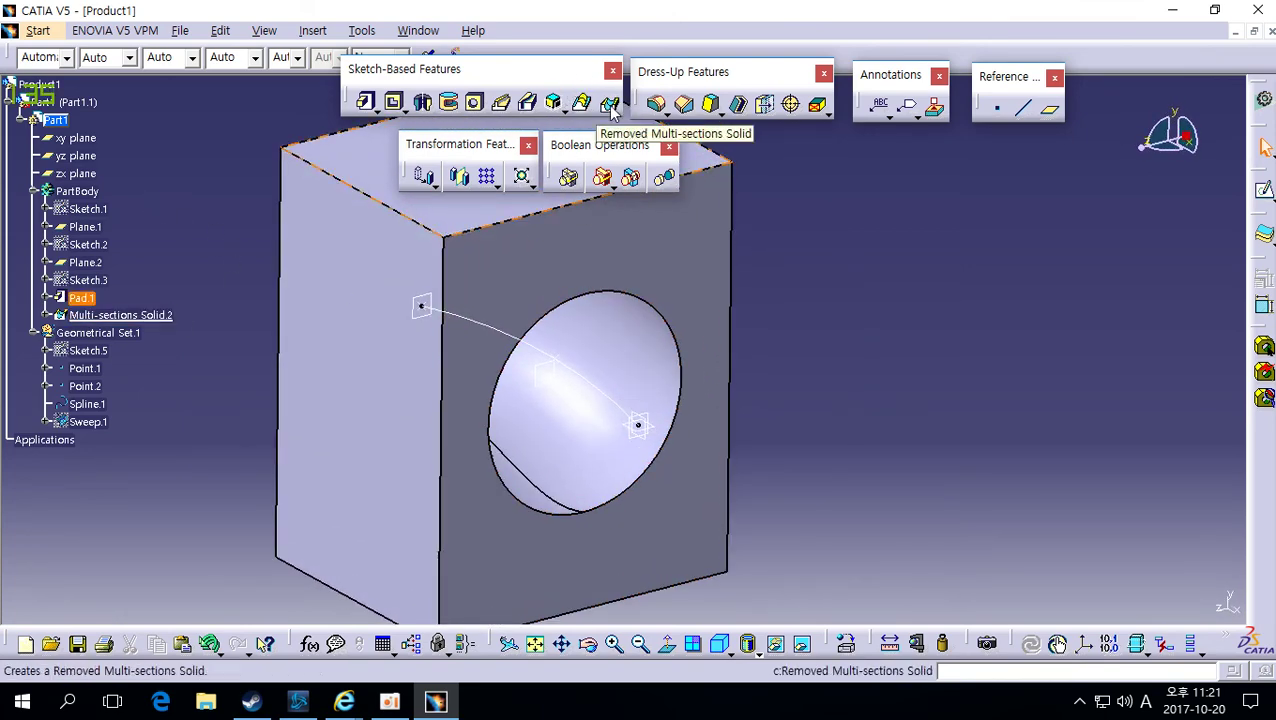
{"action": "middle_click_drag", "start_coordinate": [790, 350], "coordinate": [836, 379]}
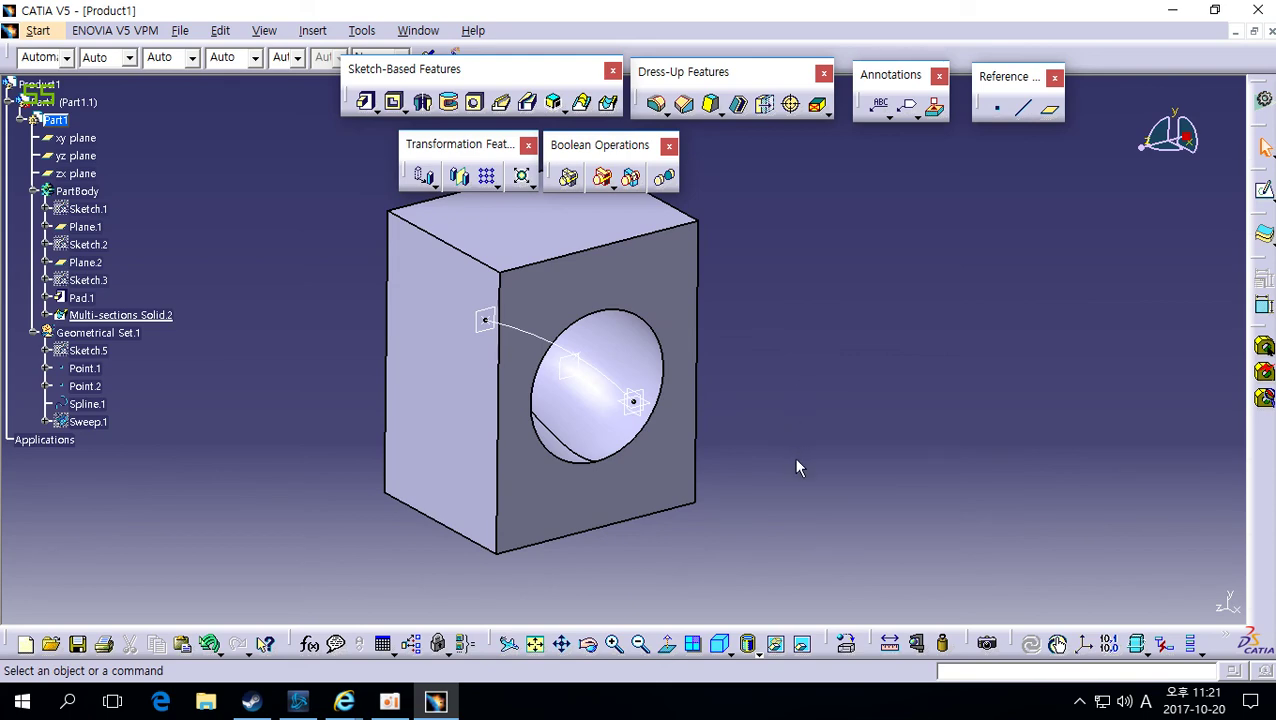
{"action": "mouse_move", "coordinate": [797, 460]}
{"action": "middle_mouse_down"}
{"action": "mouse_move", "coordinate": [786, 485]}
{"action": "mouse_move", "coordinate": [758, 490]}
{"action": "mouse_move", "coordinate": [801, 478]}
{"action": "middle_mouse_up"}
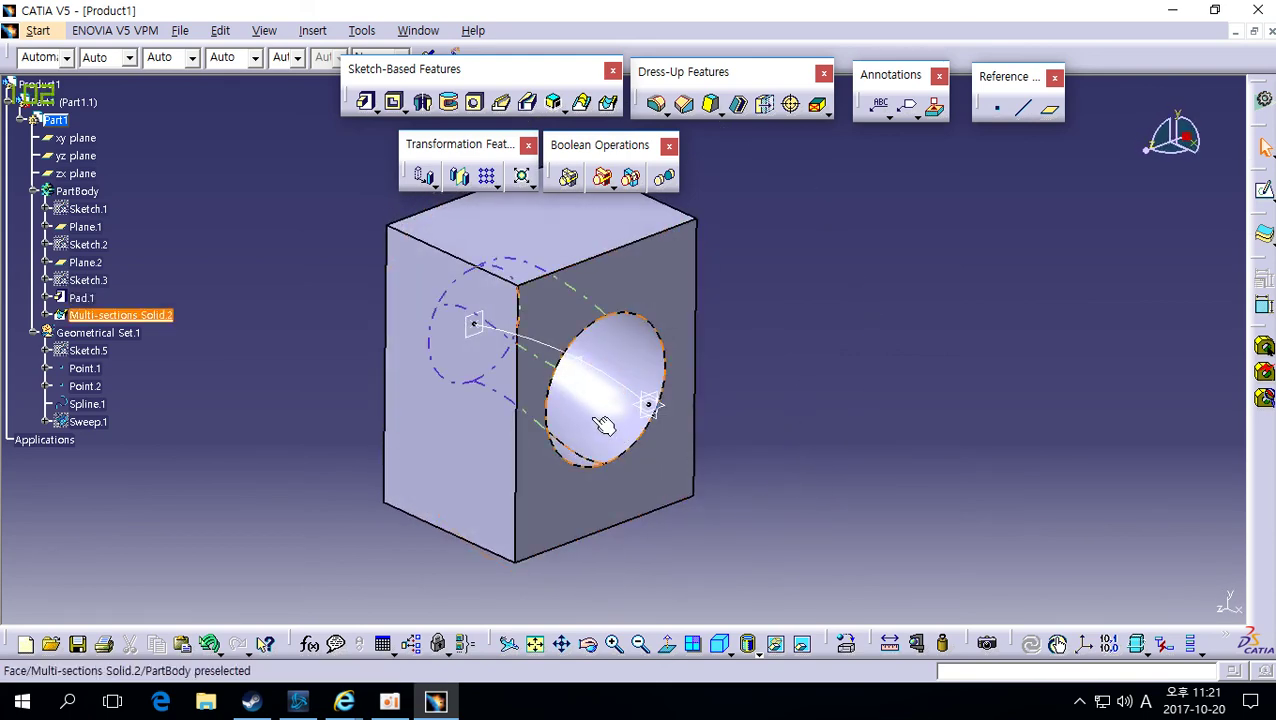
{"action": "middle_click_drag", "start_coordinate": [604, 425], "coordinate": [590, 468]}
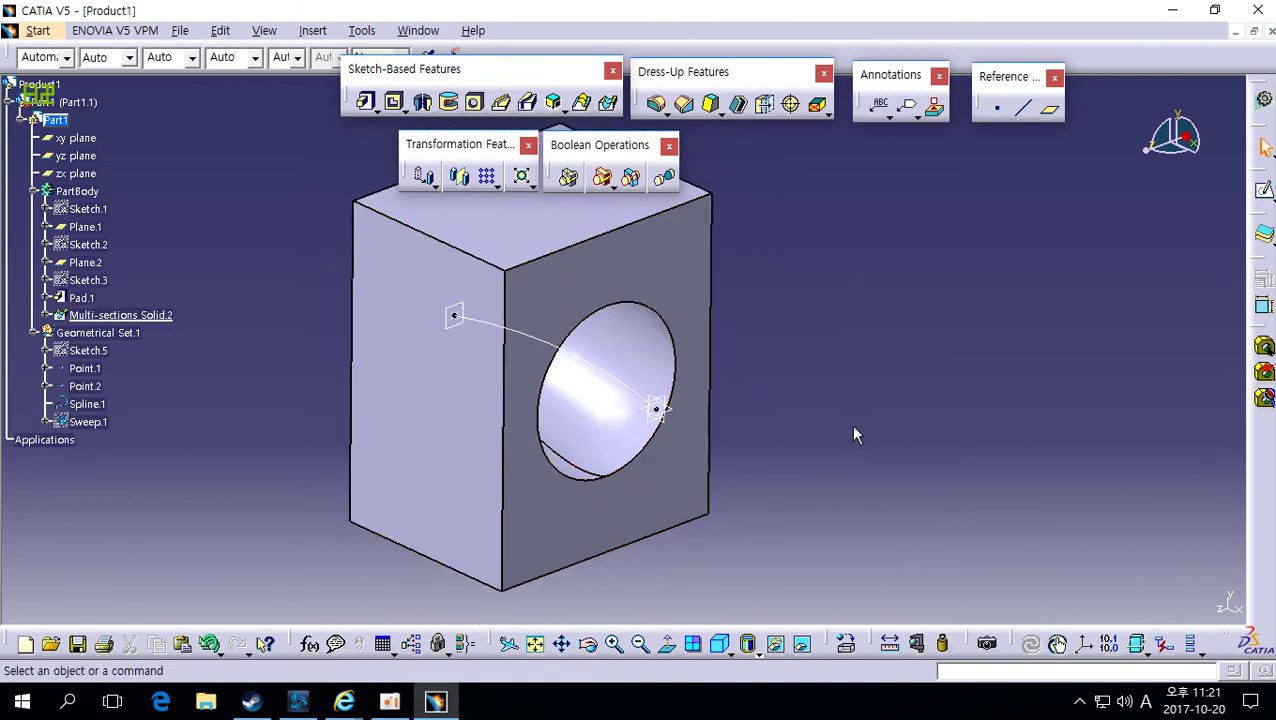
{"action": "mouse_move", "coordinate": [745, 430]}
{"action": "middle_mouse_down"}
{"action": "mouse_move", "coordinate": [720, 464]}
{"action": "mouse_move", "coordinate": [708, 456]}
{"action": "mouse_move", "coordinate": [729, 475]}
{"action": "mouse_move", "coordinate": [740, 441]}
{"action": "middle_mouse_up"}
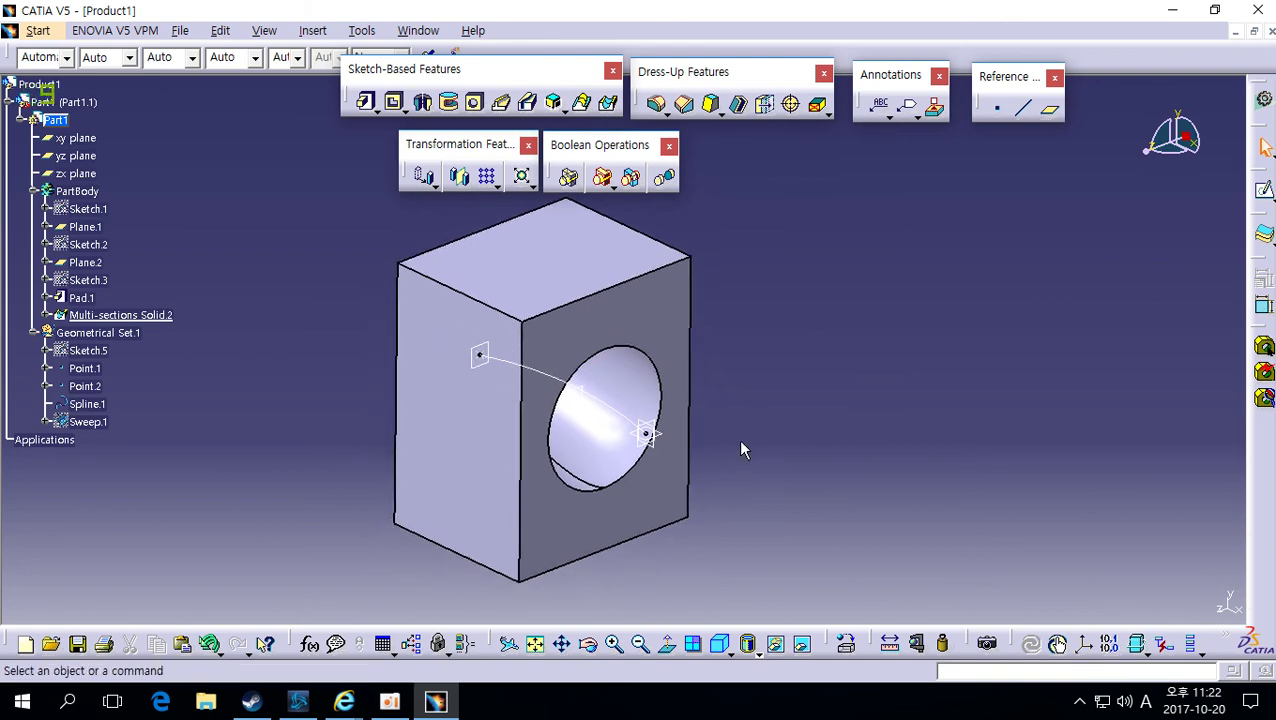